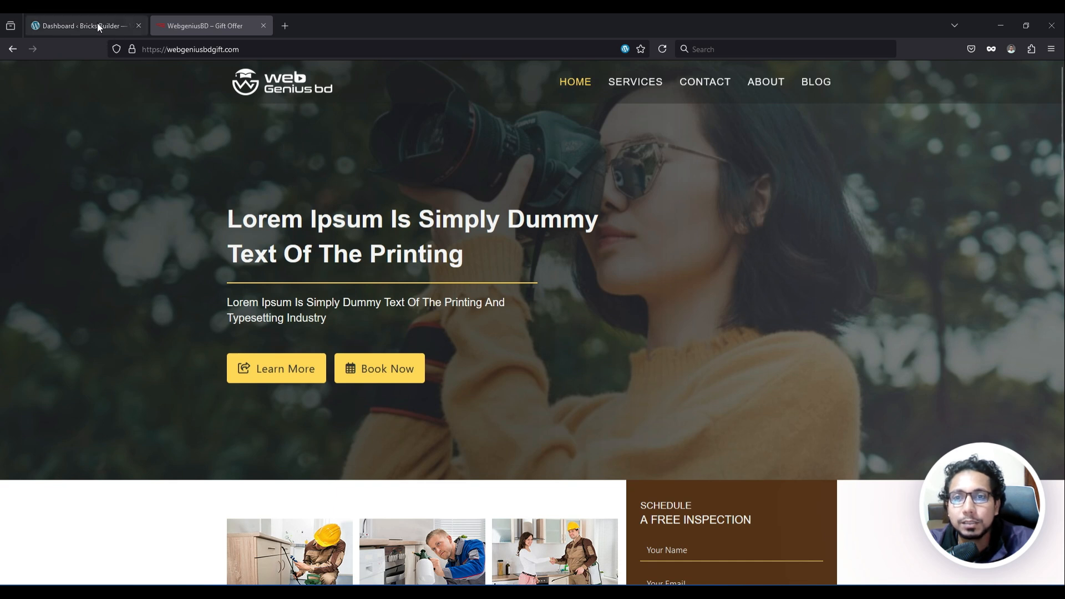
Step: Open the Home front page from the WordPress pages list in the Bricks editor
{"action": "left_click", "coordinate": [50, 25]}
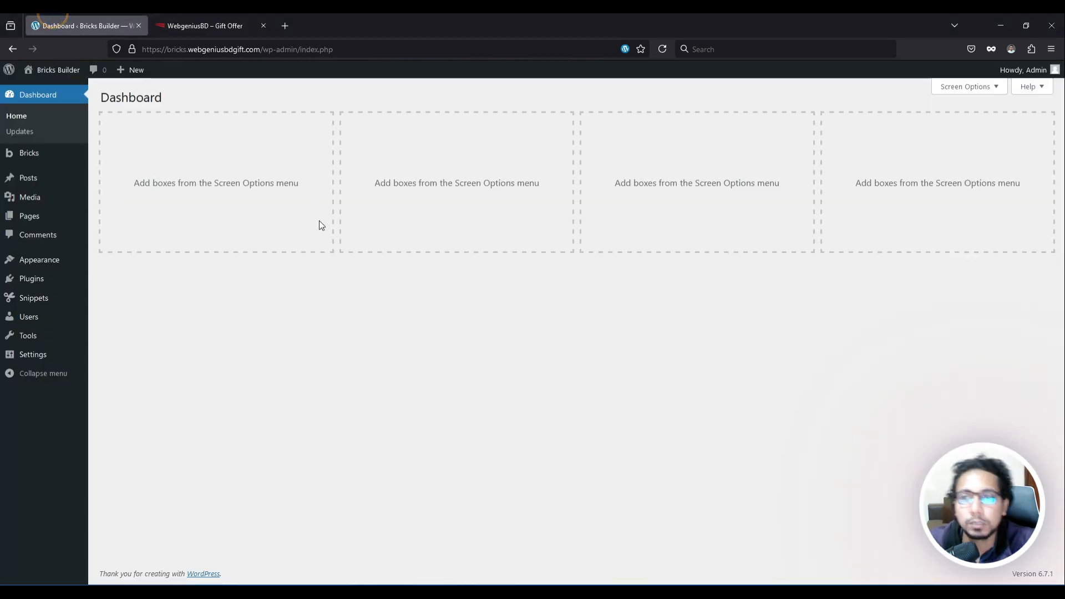
{"action": "left_click", "coordinate": [18, 218]}
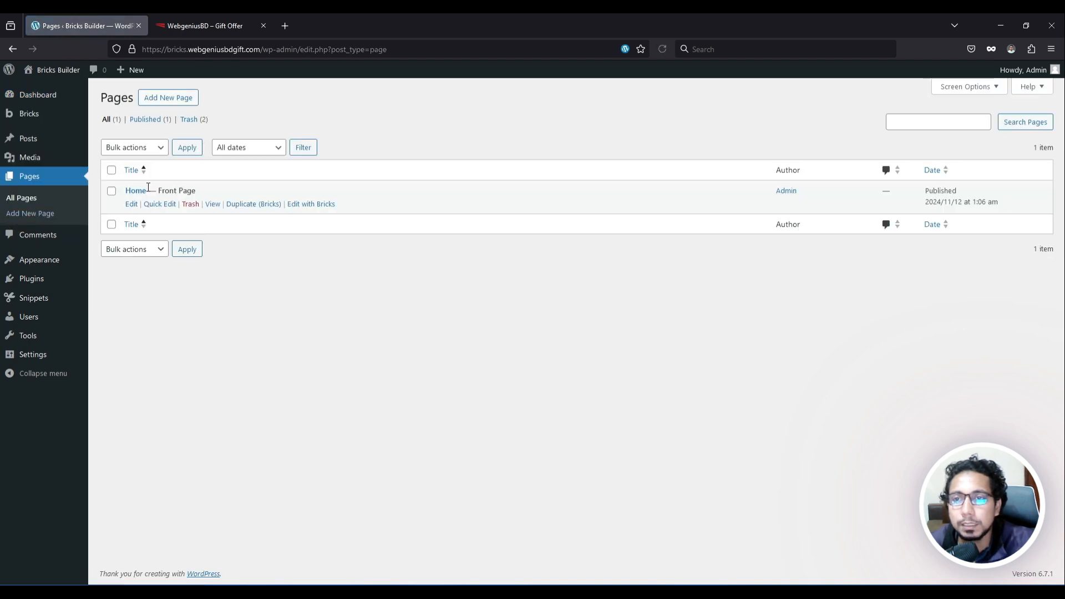
{"action": "left_click", "coordinate": [316, 205]}
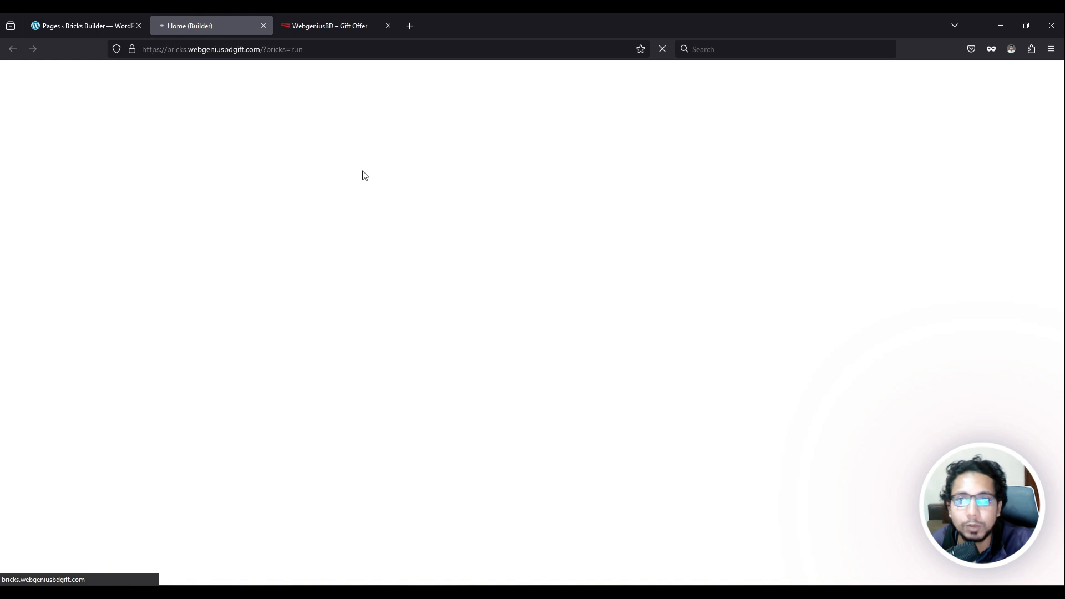
Step: Open the live Bricks Builder site in a new browser tab placed last, and return to the Home page builder
{"action": "left_click", "coordinate": [90, 20]}
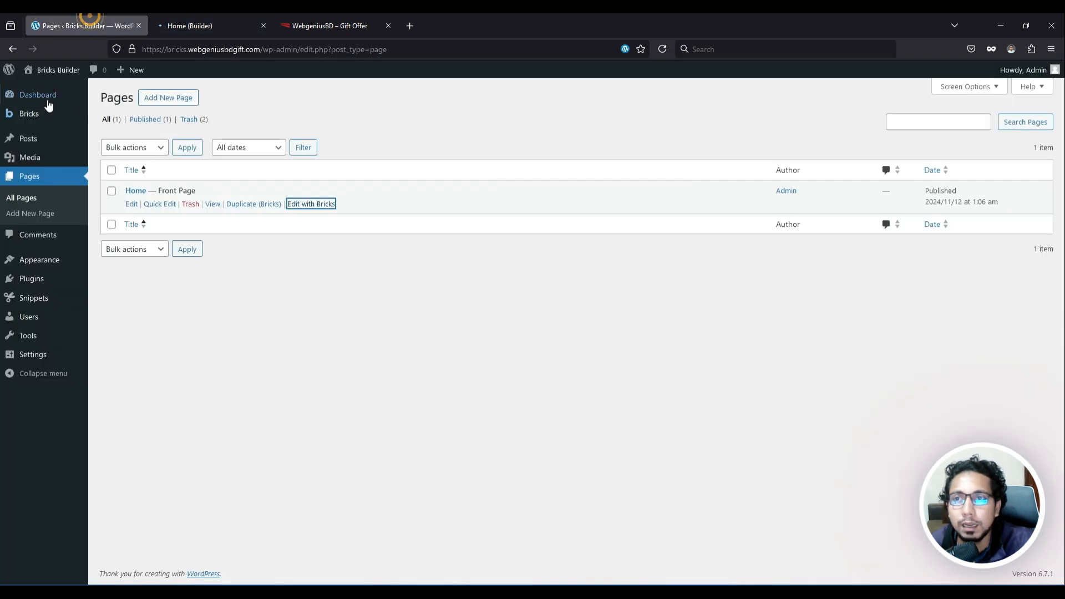
{"action": "left_click", "coordinate": [59, 75], "text": "ctrl"}
{"action": "left_click_drag", "start_coordinate": [188, 32], "coordinate": [441, 27]}
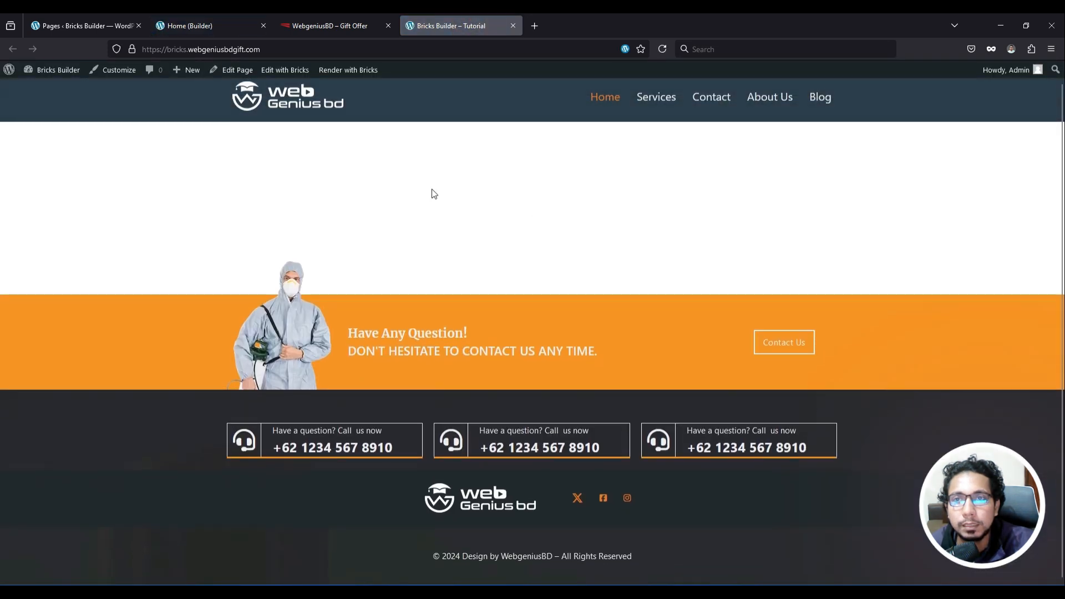
{"action": "left_click", "coordinate": [211, 28]}
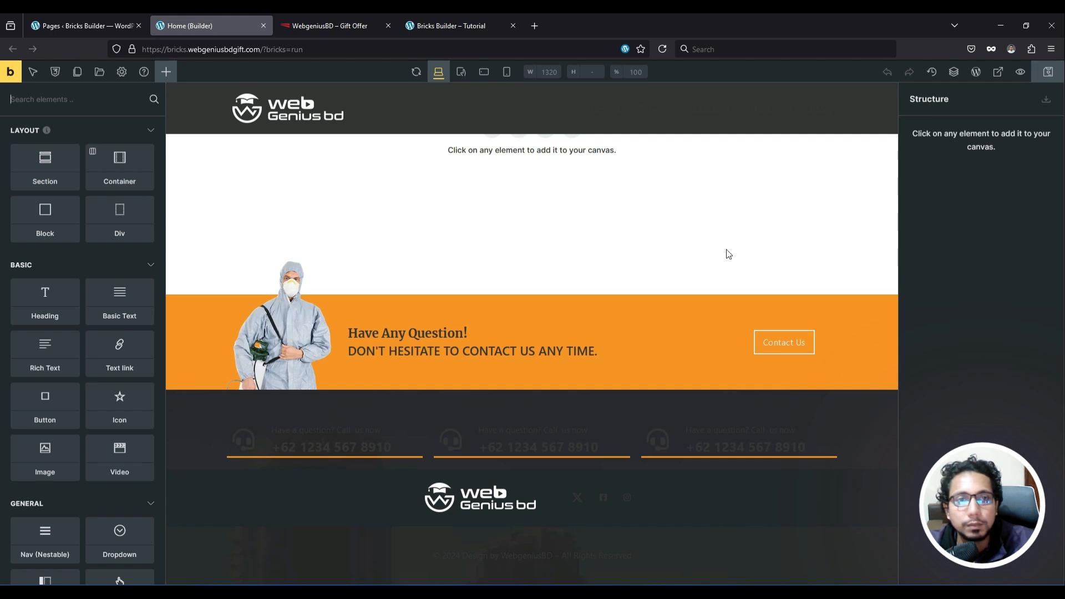
Step: Add a new section to the empty Home page canvas and select it
{"action": "left_click", "coordinate": [46, 169]}
{"action": "left_click", "coordinate": [979, 135]}
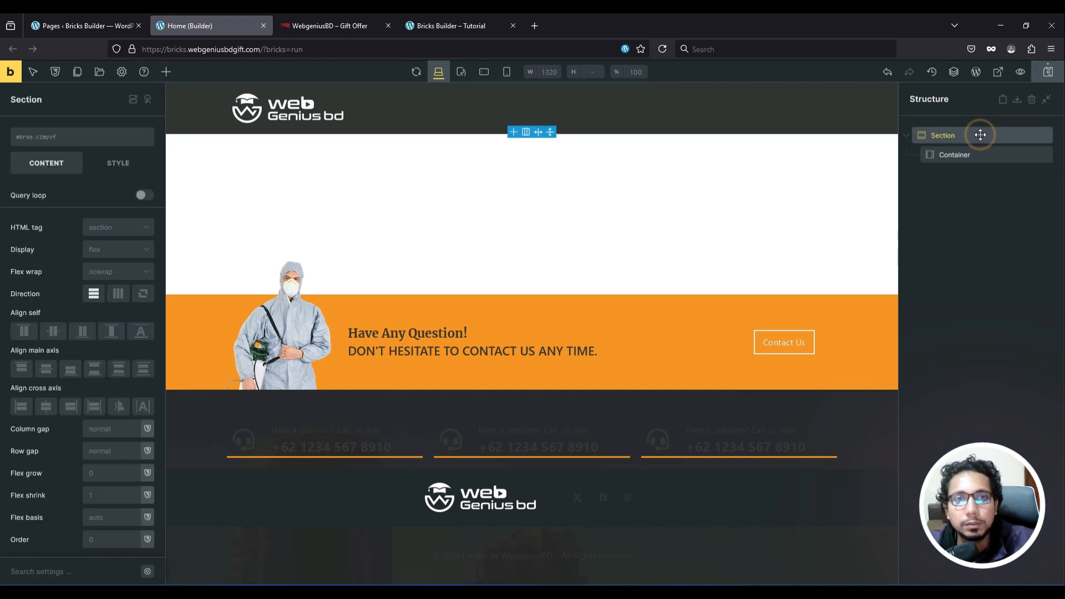
{"action": "left_click", "coordinate": [974, 137]}
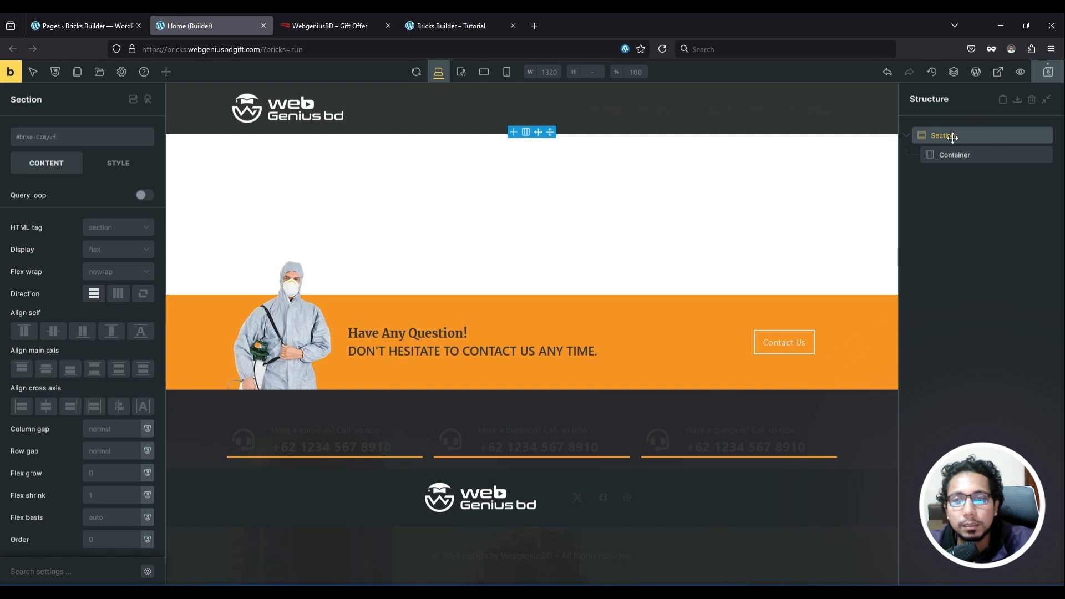
Step: Set the new section's height to 80vh in its style settings
{"action": "left_click", "coordinate": [118, 163]}
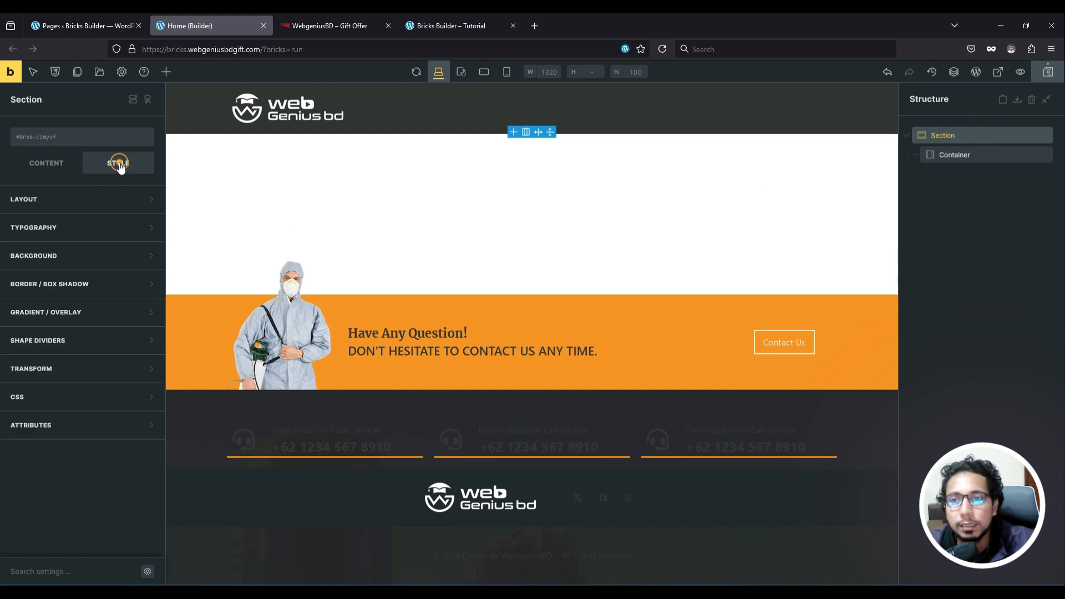
{"action": "left_click", "coordinate": [83, 197]}
{"action": "scroll", "coordinate": [116, 383], "scroll_direction": "down", "scroll_amount": 2}
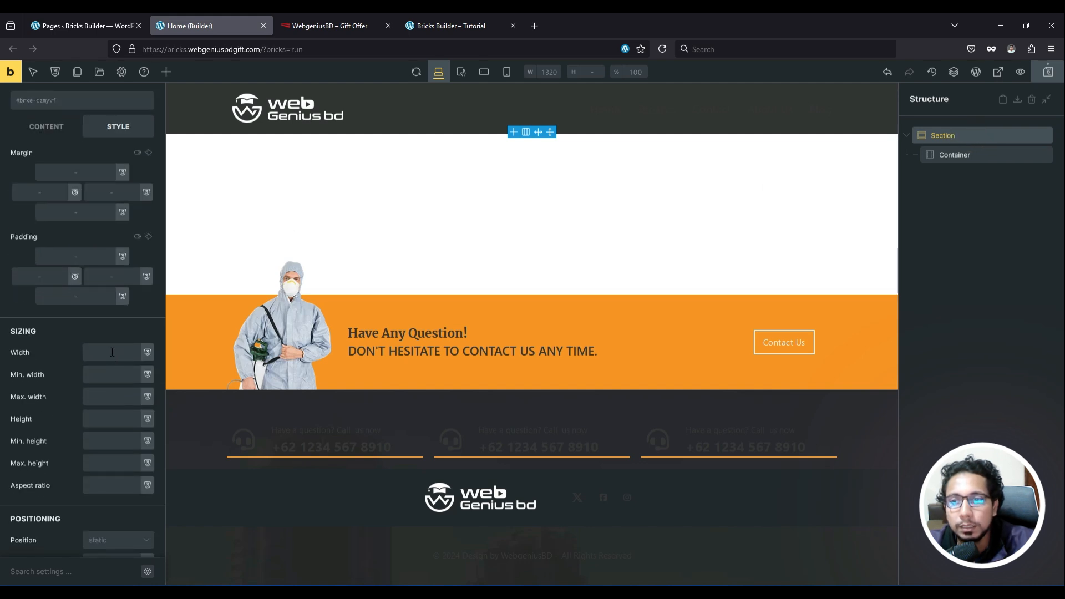
{"action": "left_click", "coordinate": [107, 417]}
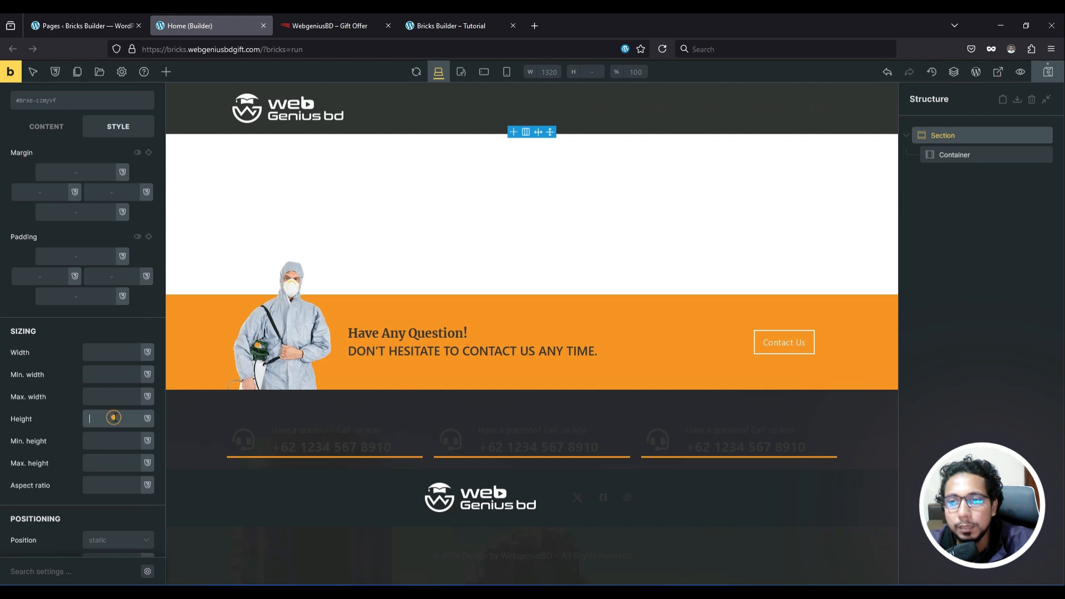
{"action": "type", "text": "80"}
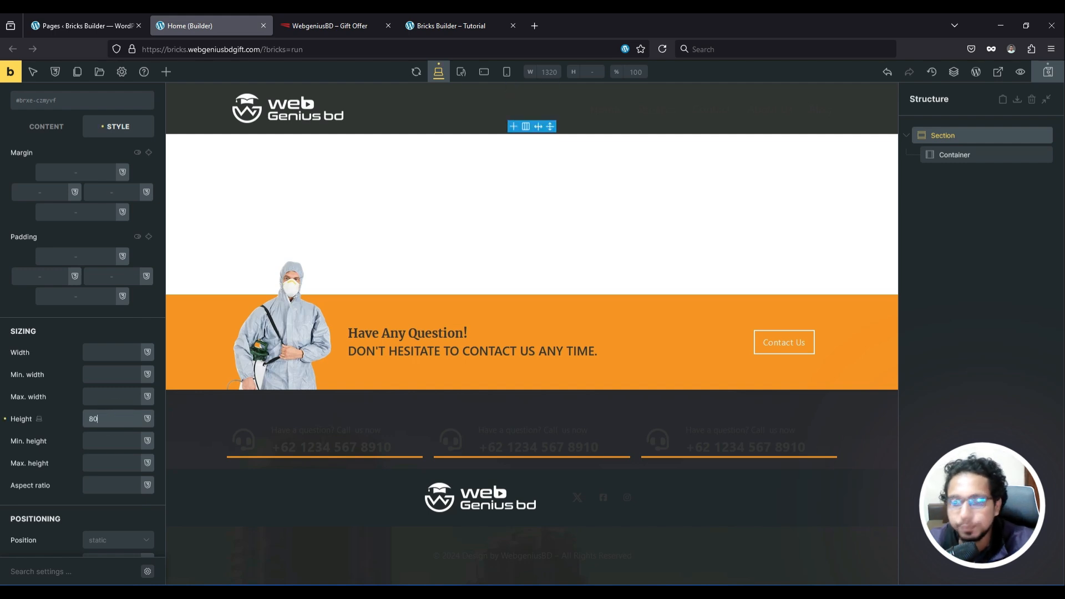
{"action": "type", "text": "vh"}
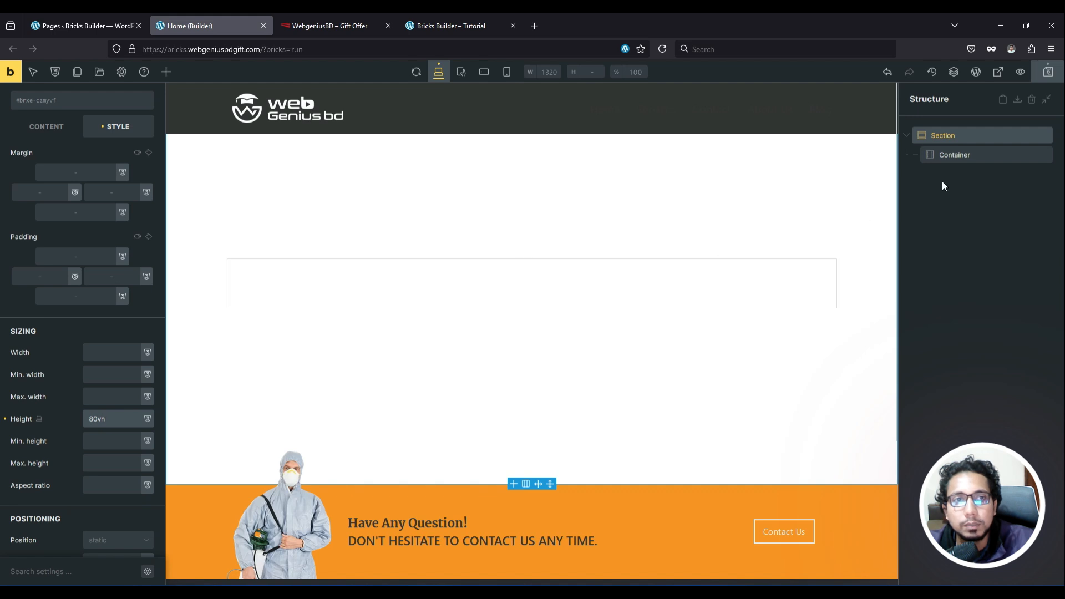
{"action": "left_click", "coordinate": [962, 138]}
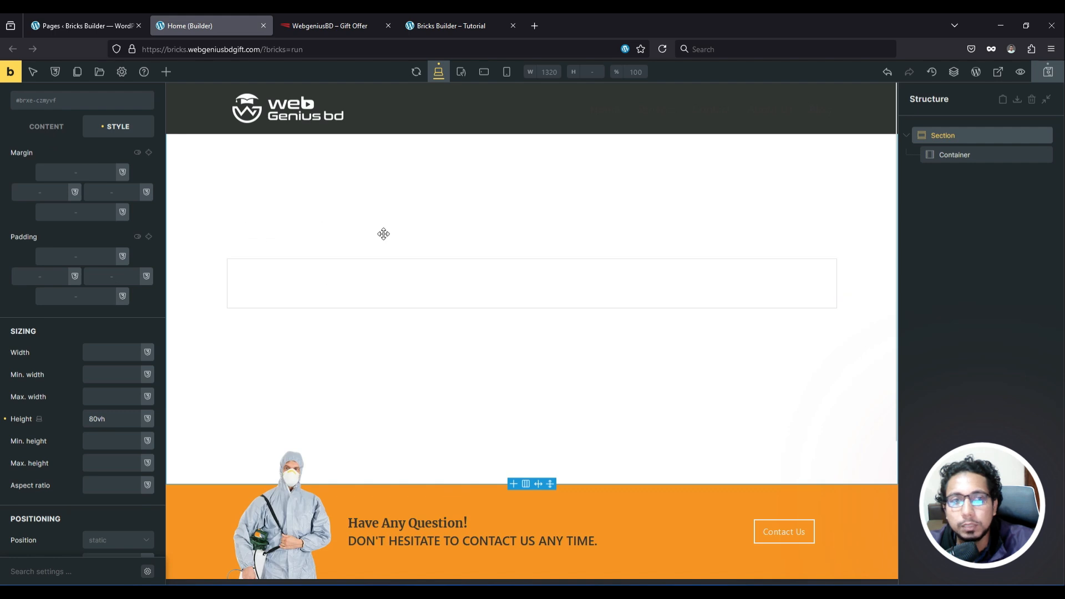
{"action": "scroll", "coordinate": [31, 287], "scroll_direction": "down", "scroll_amount": 3}
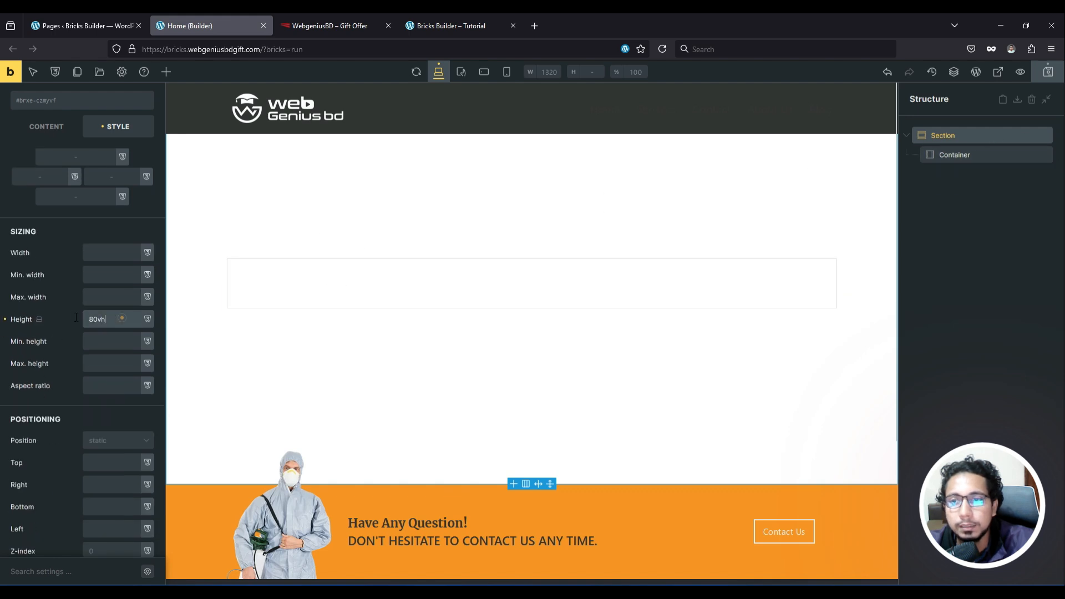
{"action": "left_click_drag", "start_coordinate": [122, 317], "coordinate": [90, 316]}
{"action": "scroll", "coordinate": [54, 309], "scroll_direction": "up", "scroll_amount": 5}
Step: Upload the Unsplash photo of the woman with a camera from the Bricks Project Image folder for the section's background image
{"action": "left_click", "coordinate": [33, 204]}
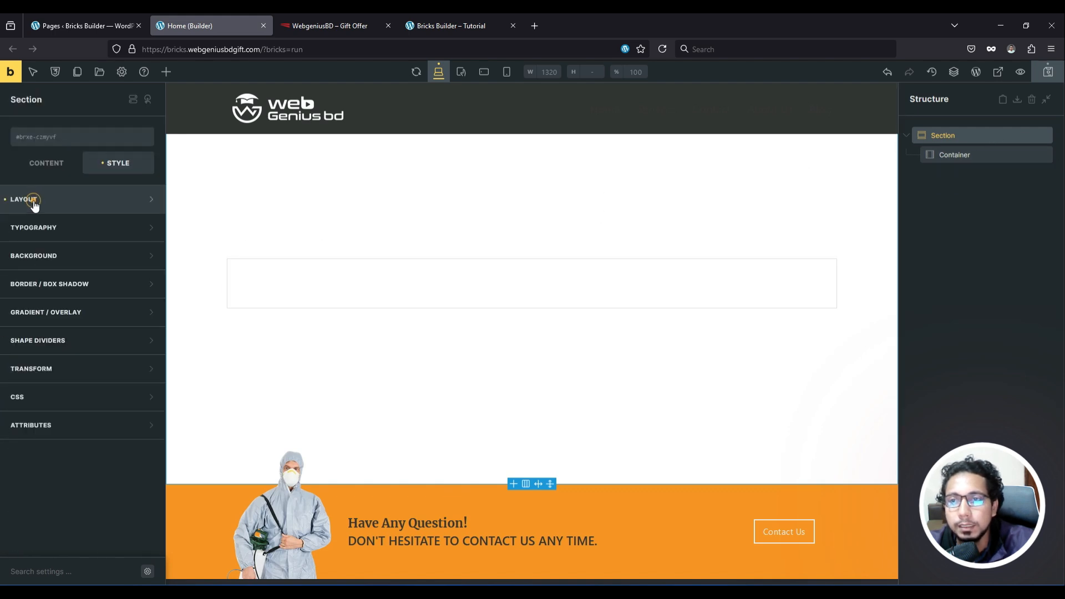
{"action": "left_click", "coordinate": [47, 254]}
{"action": "left_click", "coordinate": [85, 326]}
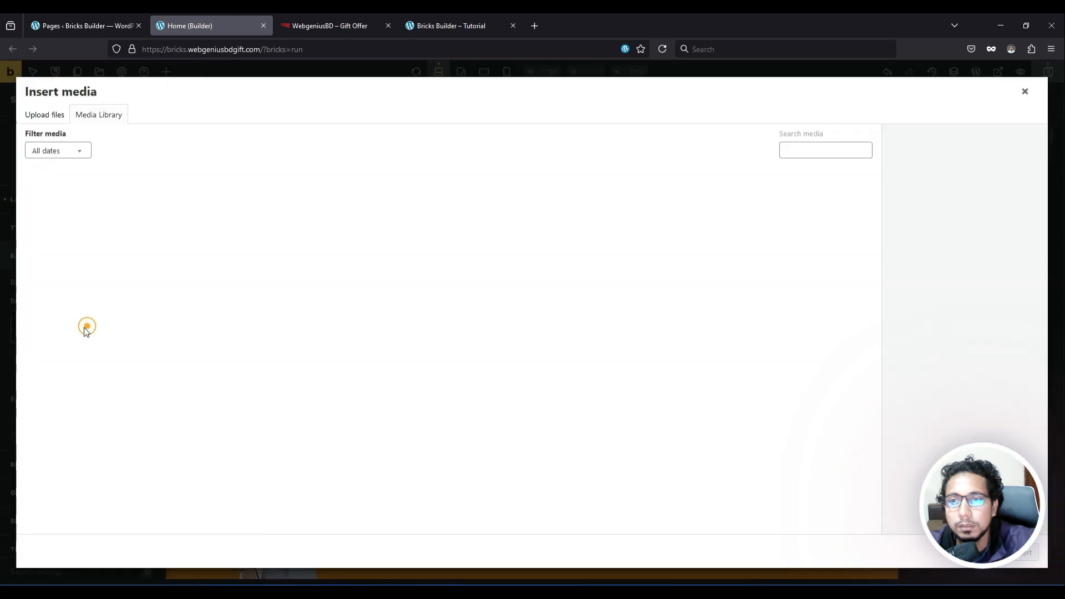
{"action": "left_click", "coordinate": [324, 18]}
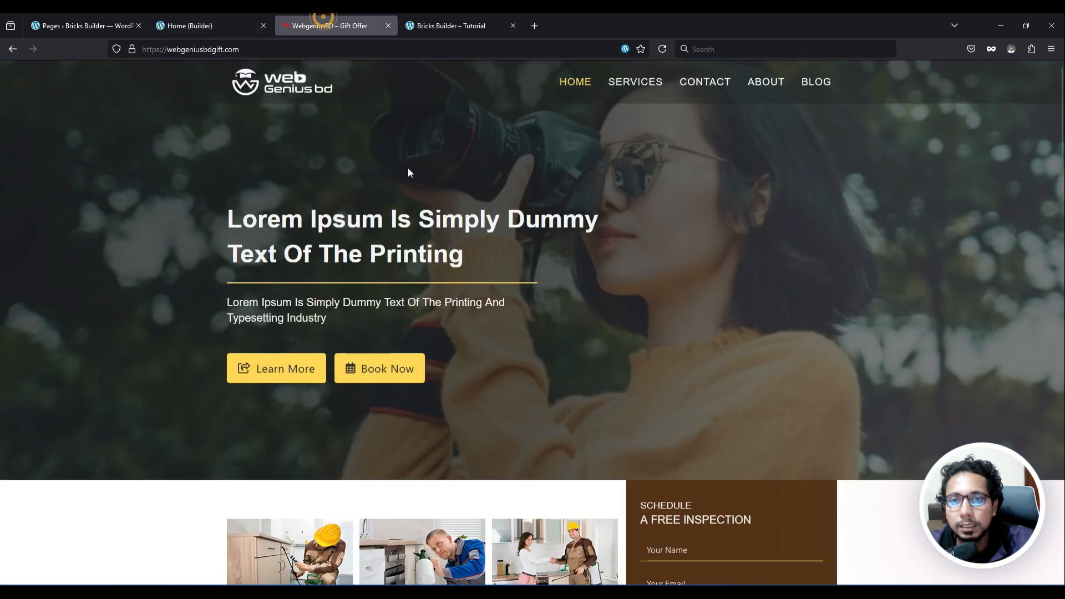
{"action": "left_click", "coordinate": [159, 19]}
{"action": "left_click", "coordinate": [53, 115]}
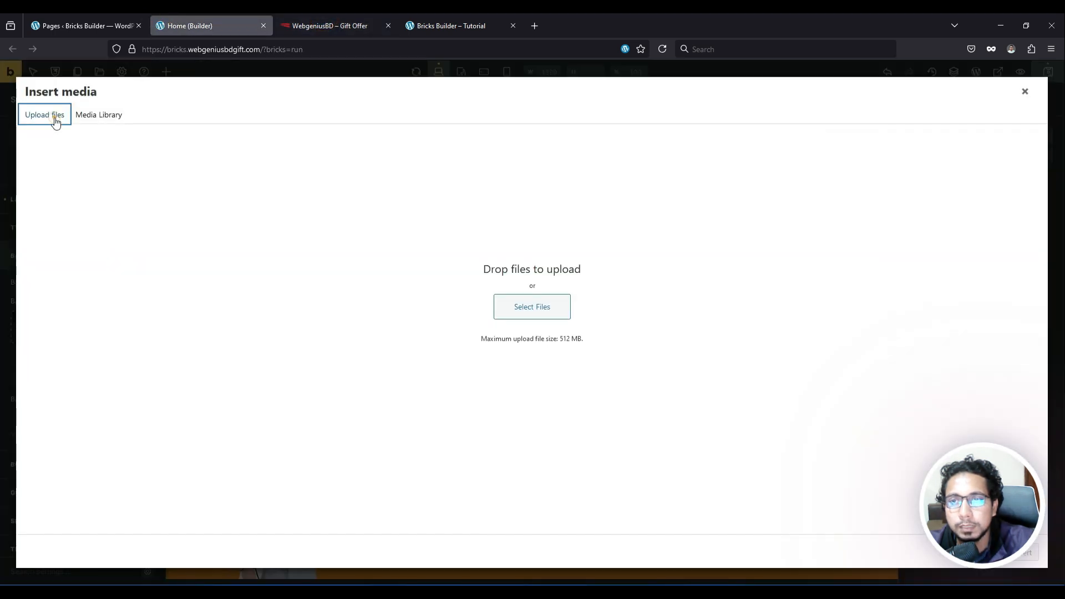
{"action": "left_click", "coordinate": [531, 308]}
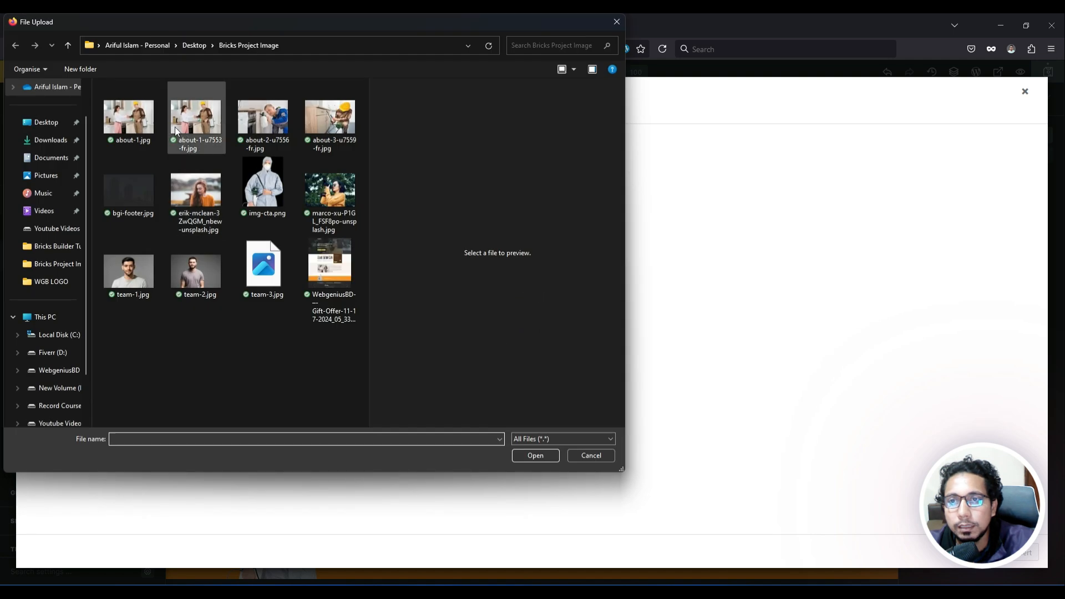
{"action": "left_click", "coordinate": [341, 193]}
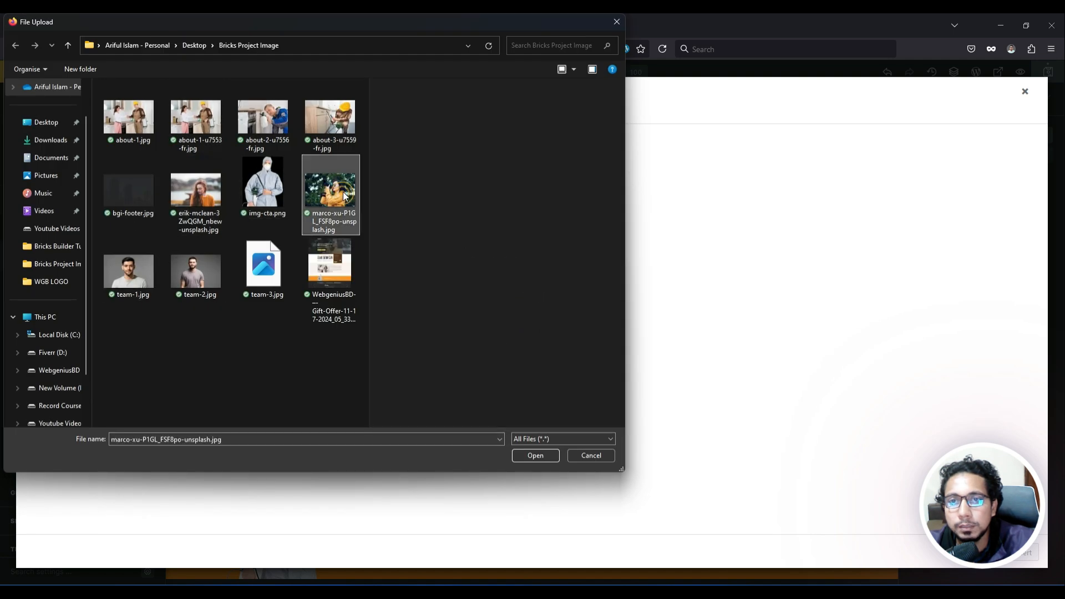
{"action": "left_click", "coordinate": [535, 456]}
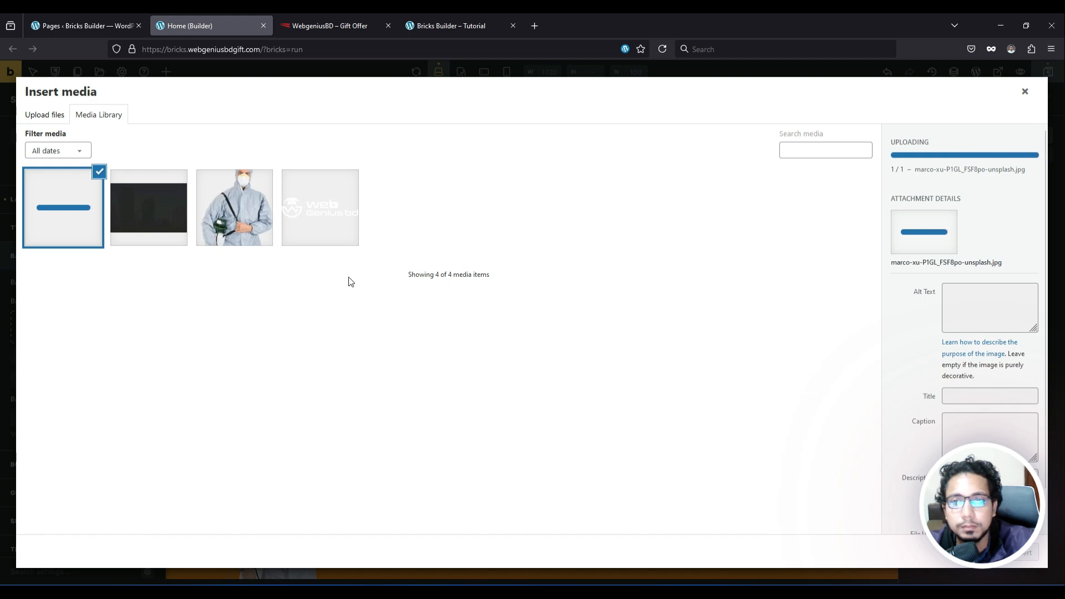
Step: Insert the uploaded camera photo from the media library as the section's background image
{"action": "left_click", "coordinate": [242, 230]}
{"action": "left_click", "coordinate": [72, 209]}
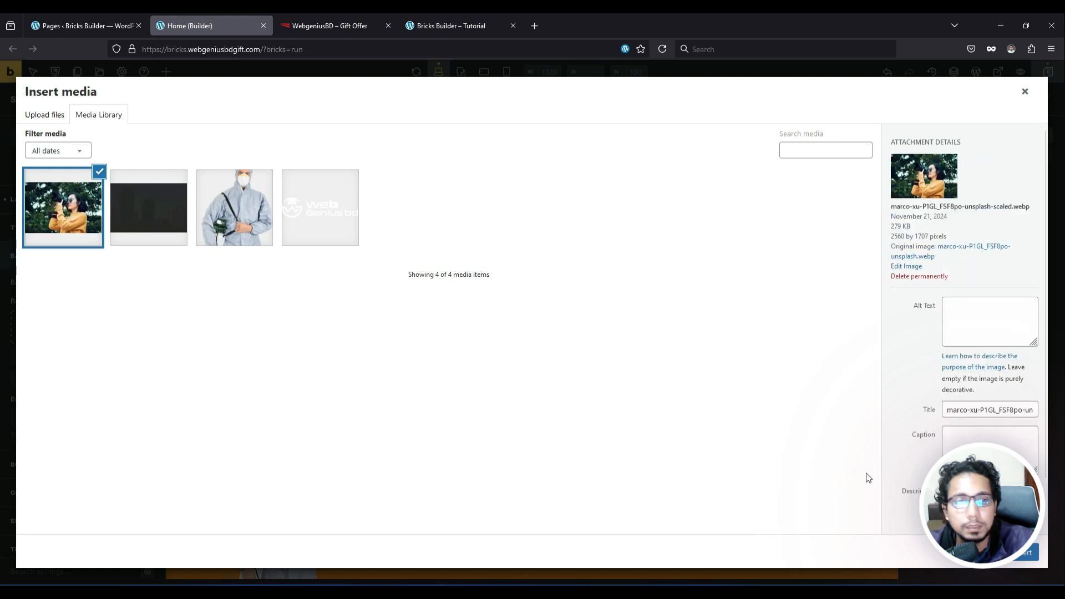
{"action": "left_click", "coordinate": [1030, 554]}
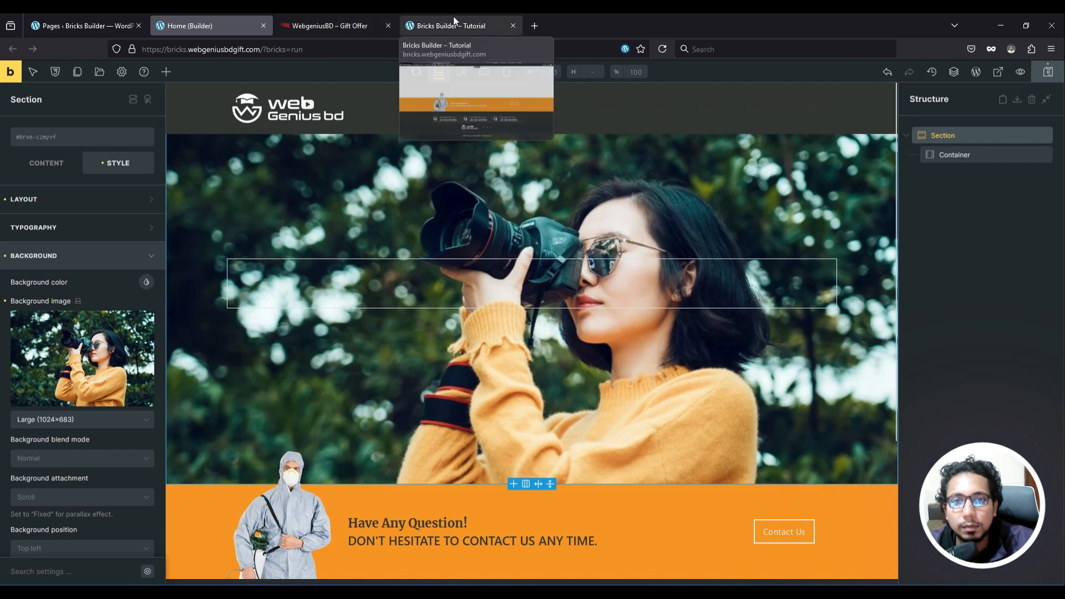
{"action": "scroll", "coordinate": [111, 366], "scroll_direction": "down", "scroll_amount": 2}
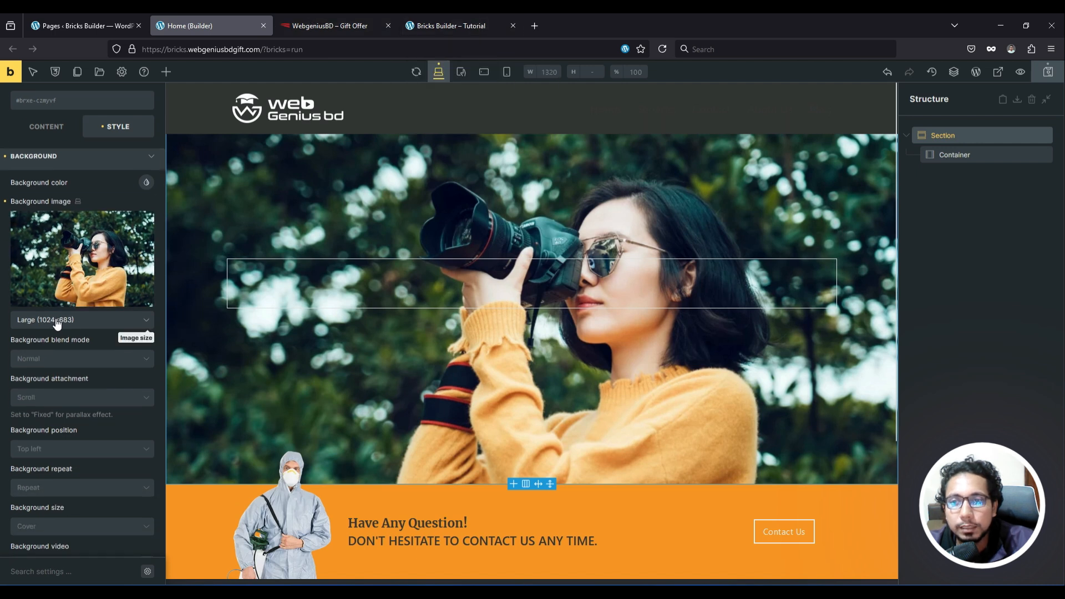
{"action": "left_click", "coordinate": [59, 358]}
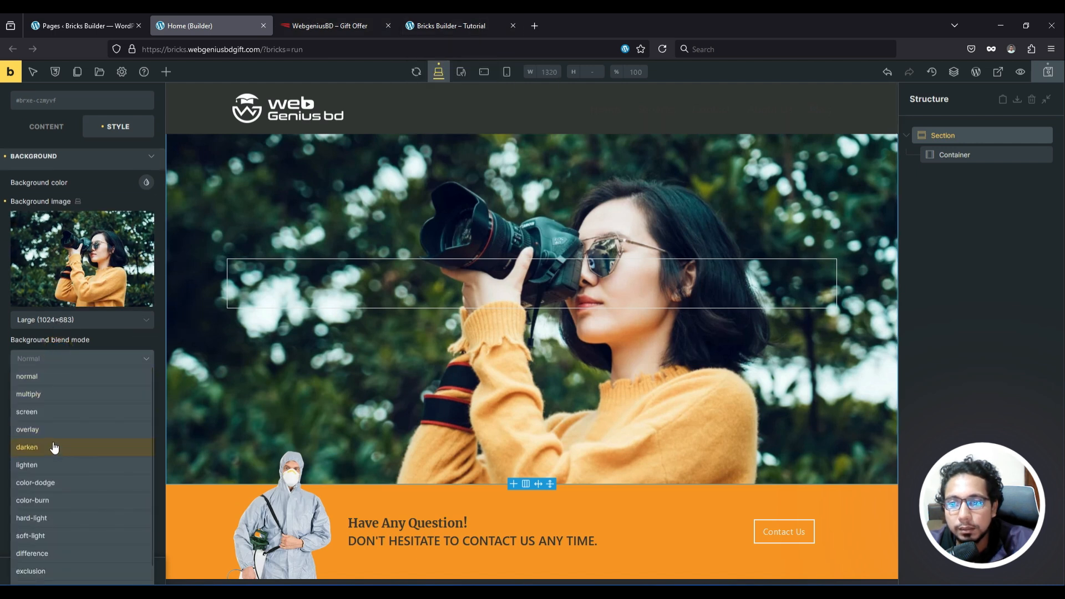
{"action": "left_click", "coordinate": [60, 337]}
{"action": "double_click", "coordinate": [46, 396]}
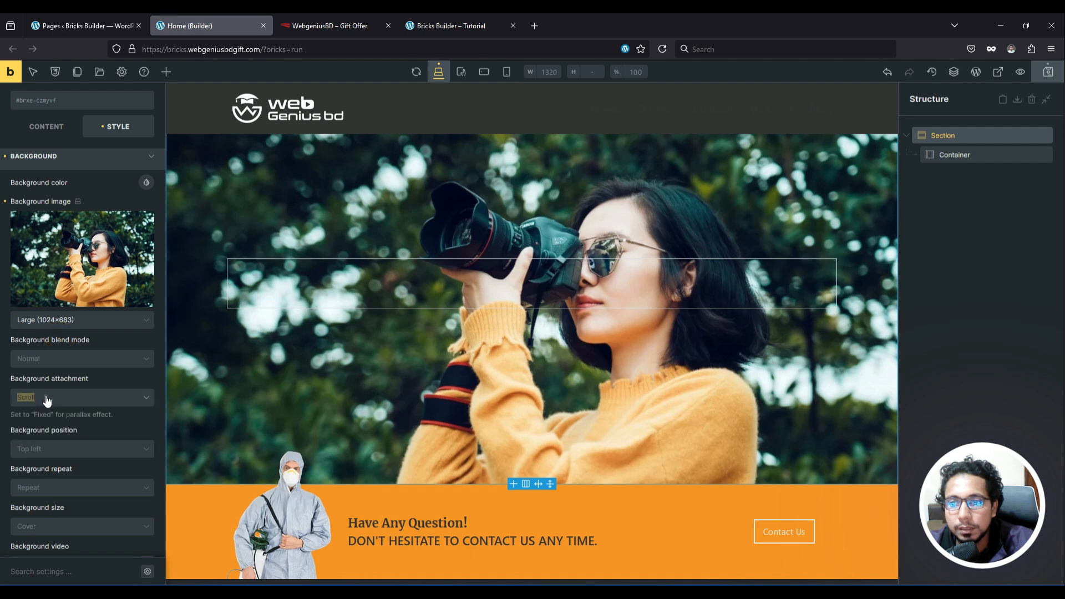
Step: Try Center right for the section's background position, and set it to Center left instead
{"action": "scroll", "coordinate": [76, 396], "scroll_direction": "down", "scroll_amount": 1}
{"action": "scroll", "coordinate": [78, 400], "scroll_direction": "down", "scroll_amount": 1}
{"action": "left_click", "coordinate": [64, 350]}
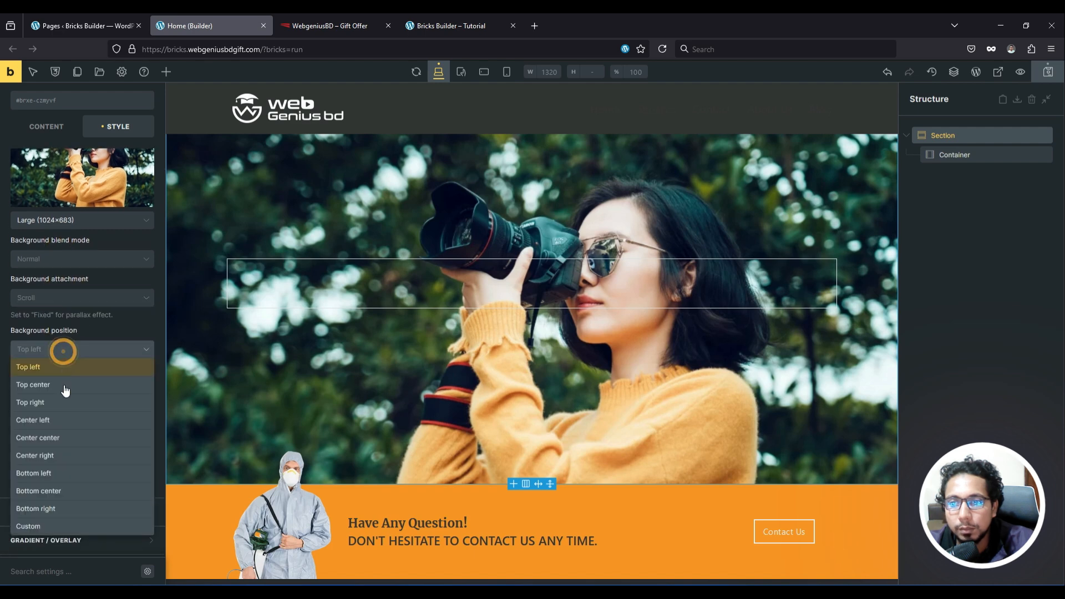
{"action": "left_click", "coordinate": [62, 460]}
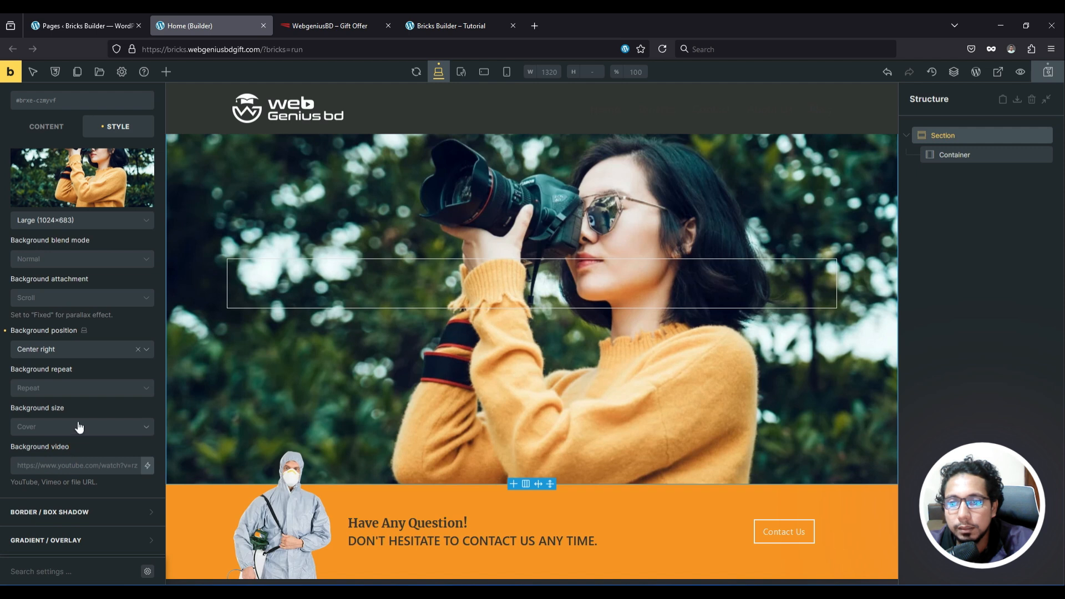
{"action": "left_click", "coordinate": [65, 355]}
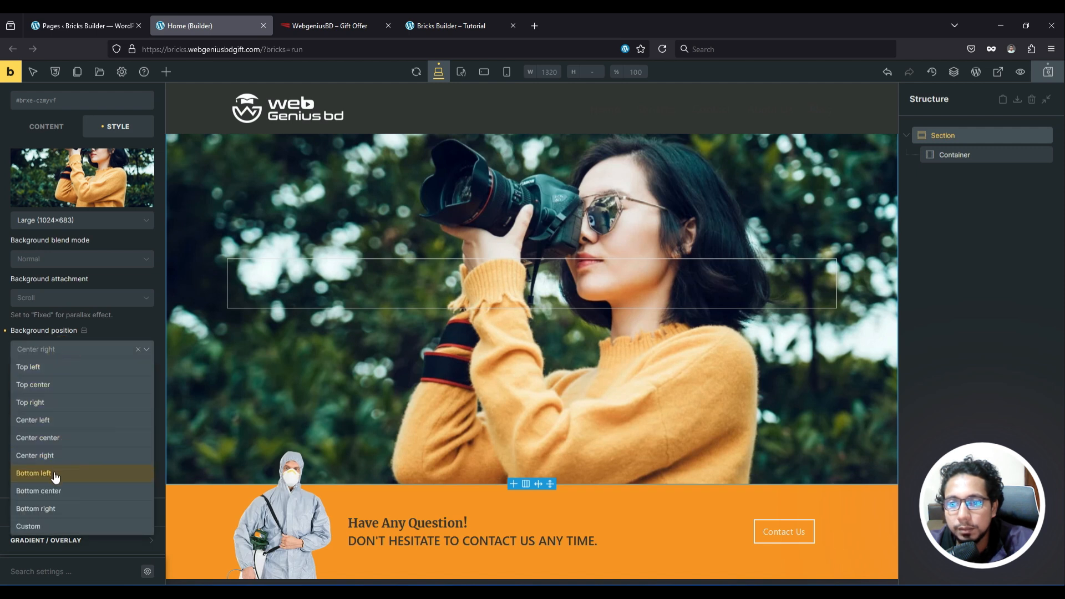
{"action": "left_click", "coordinate": [57, 425]}
{"action": "scroll", "coordinate": [56, 410], "scroll_direction": "down", "scroll_amount": 2}
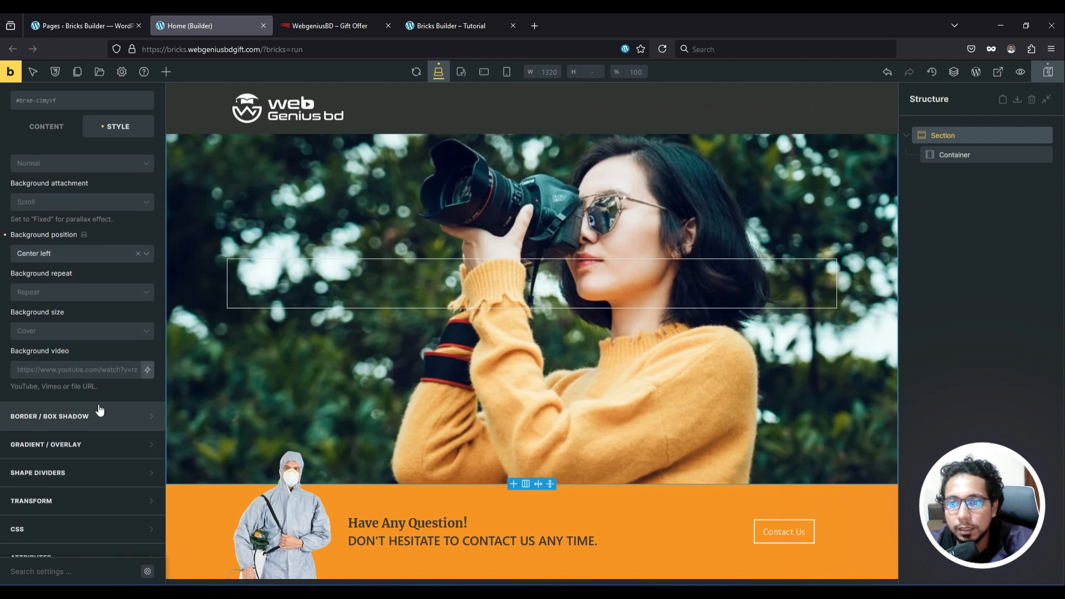
{"action": "left_click", "coordinate": [57, 328]}
{"action": "left_click", "coordinate": [55, 326]}
{"action": "scroll", "coordinate": [61, 438], "scroll_direction": "up", "scroll_amount": 3}
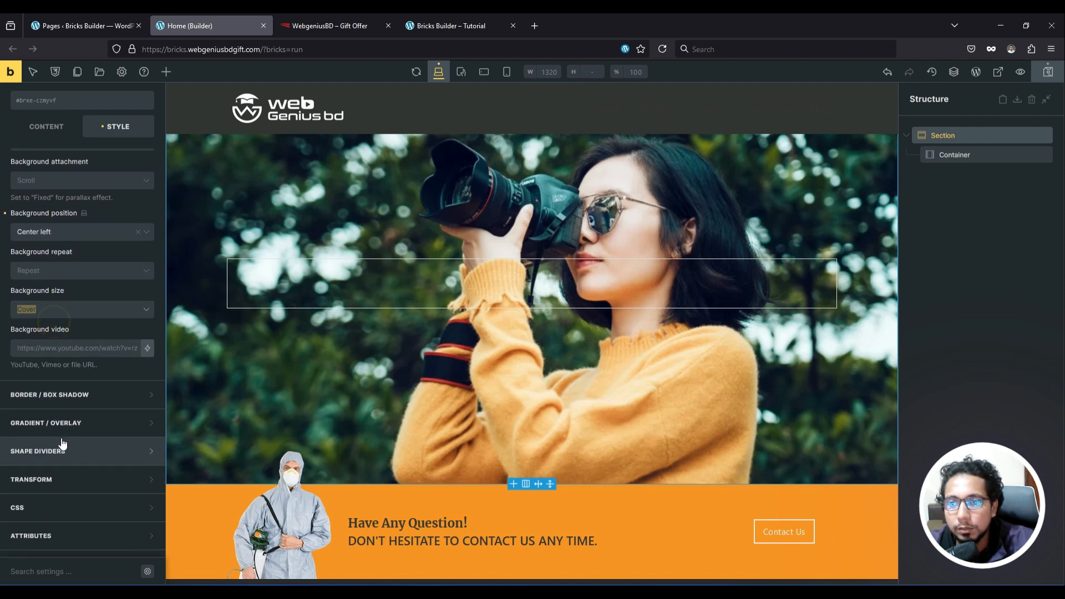
{"action": "scroll", "coordinate": [64, 436], "scroll_direction": "up", "scroll_amount": 4}
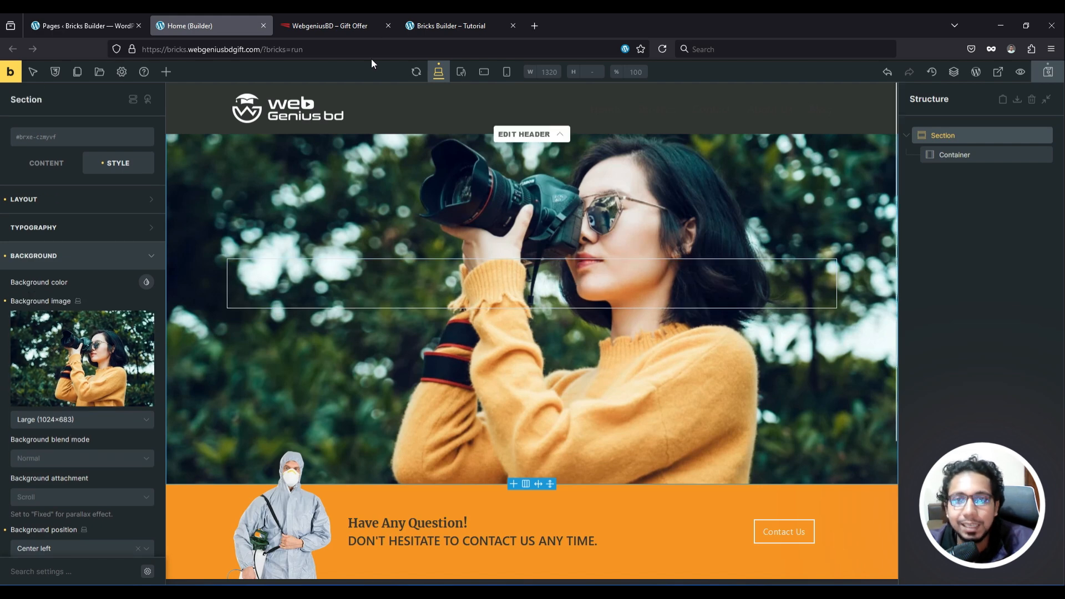
Step: Examine the hero heading on the WebgeniusBD reference site
{"action": "left_click", "coordinate": [451, 17]}
{"action": "left_click", "coordinate": [343, 22]}
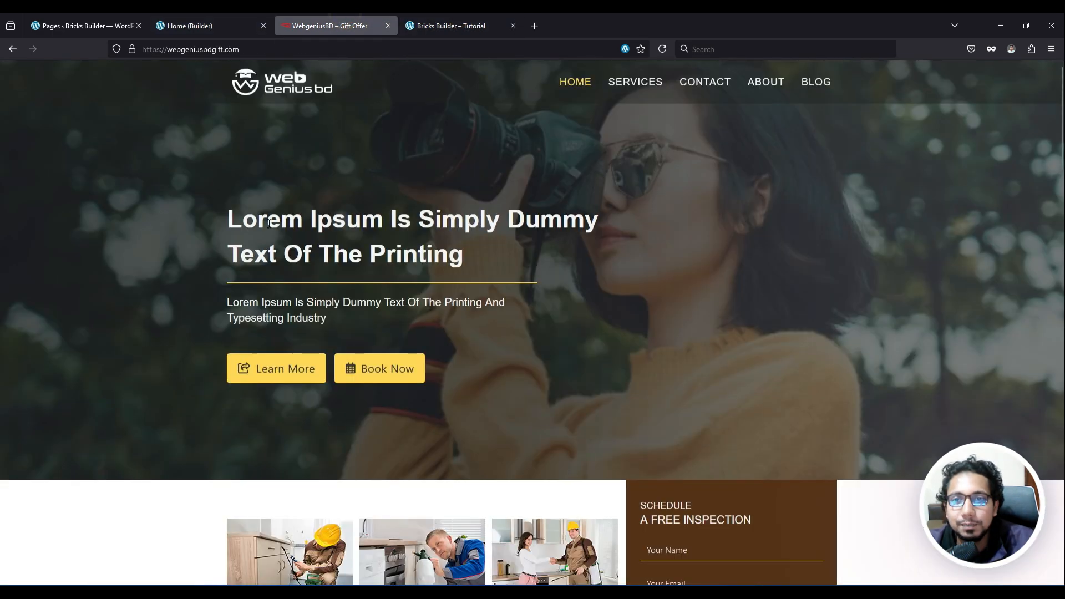
{"action": "left_click_drag", "start_coordinate": [233, 215], "coordinate": [508, 275]}
{"action": "left_click", "coordinate": [528, 270]}
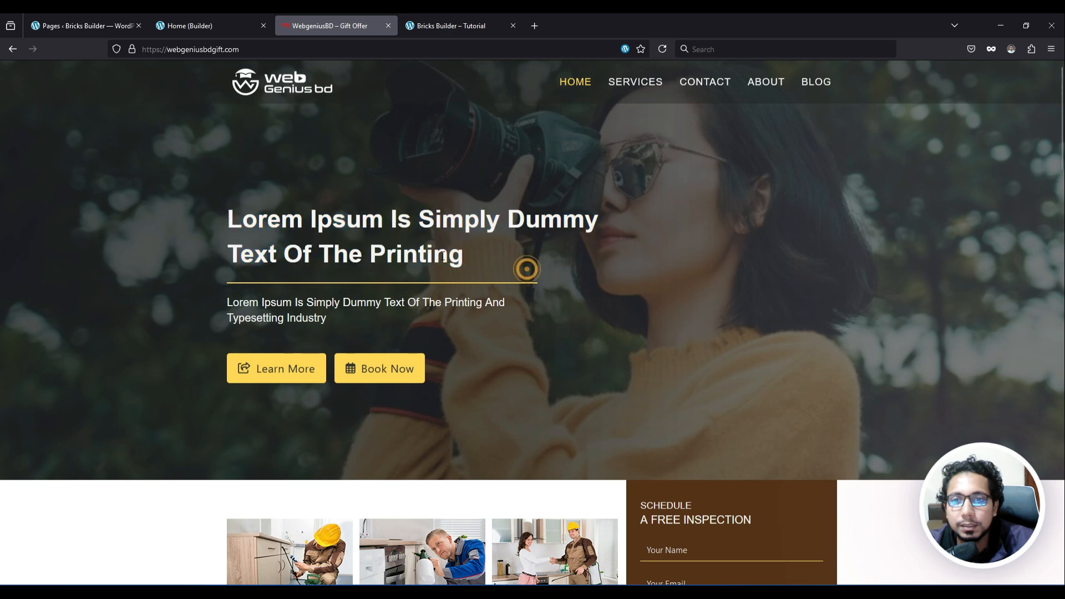
Step: Copy the hero heading text "Lorem Ipsum Is Simply Dummy Text Of The Printing" from the reference site and return to the Home builder
{"action": "left_click_drag", "start_coordinate": [229, 216], "coordinate": [467, 260]}
{"action": "right_click", "coordinate": [461, 226]}
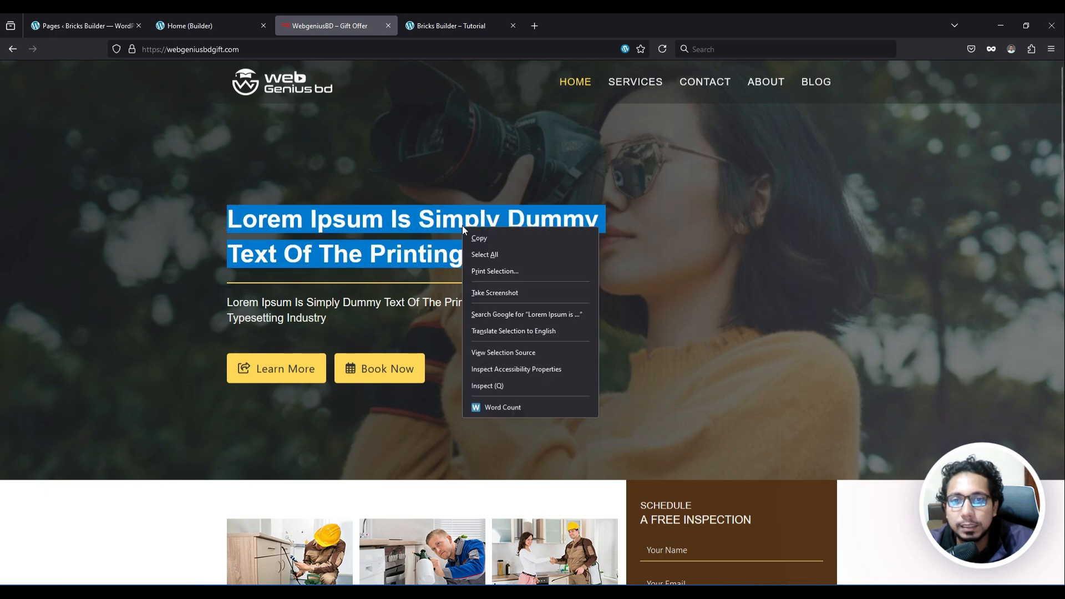
{"action": "left_click", "coordinate": [479, 238]}
{"action": "left_click", "coordinate": [211, 26]}
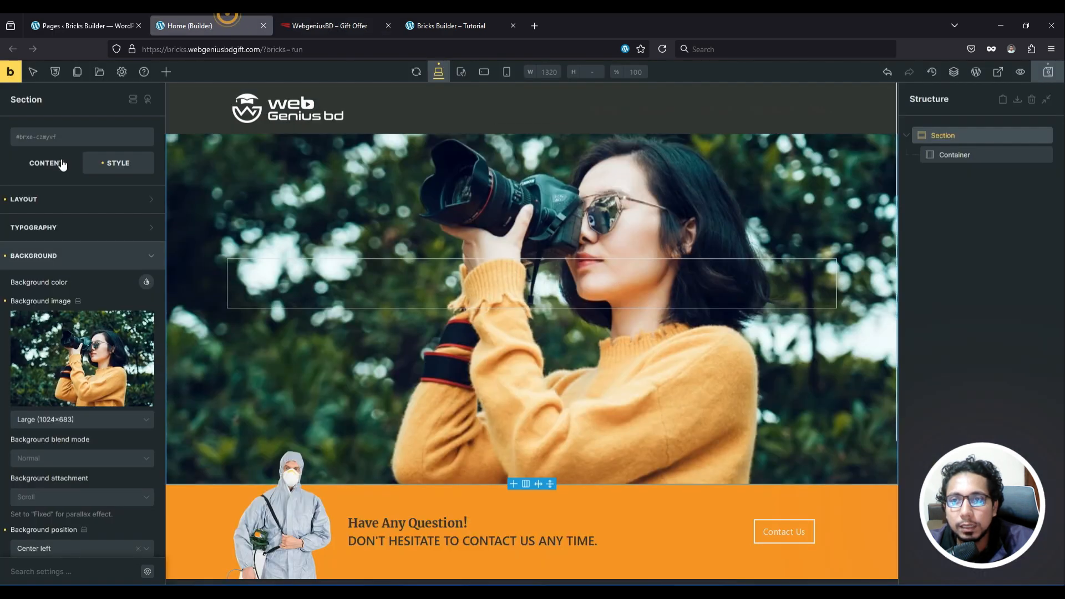
Step: Add a Heading element to the hero section and nest it inside the section's Container
{"action": "left_click", "coordinate": [165, 73]}
{"action": "left_click", "coordinate": [45, 304]}
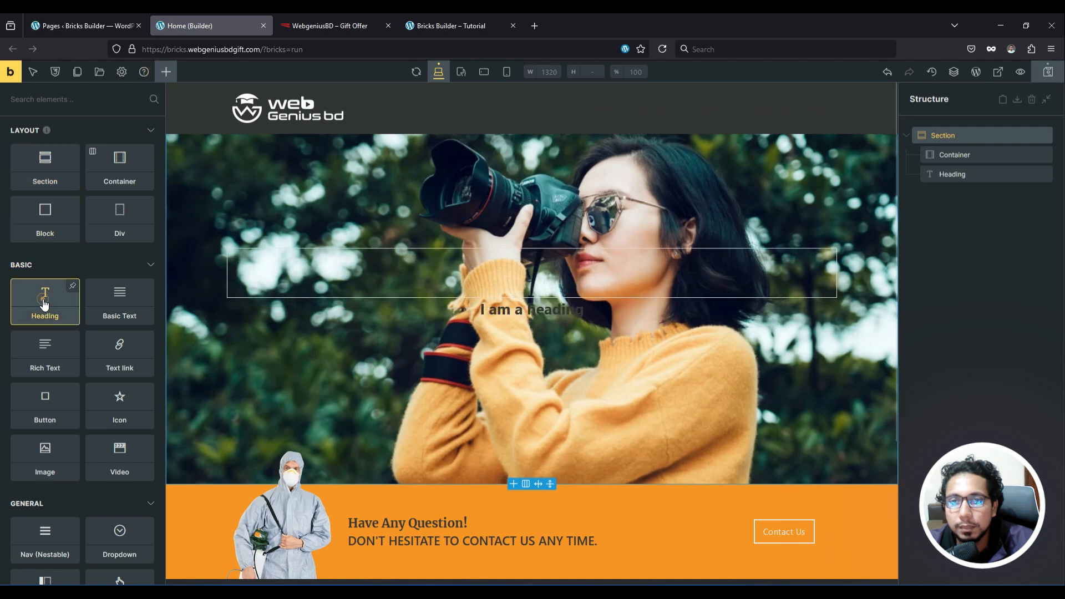
{"action": "left_click", "coordinate": [961, 174]}
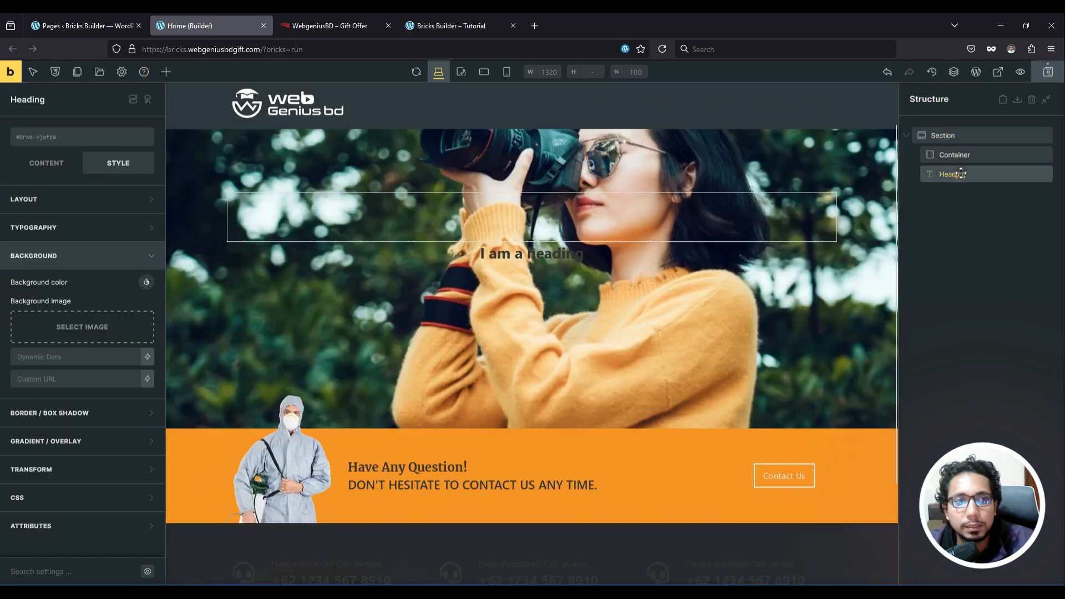
{"action": "left_click_drag", "start_coordinate": [934, 171], "coordinate": [974, 167]}
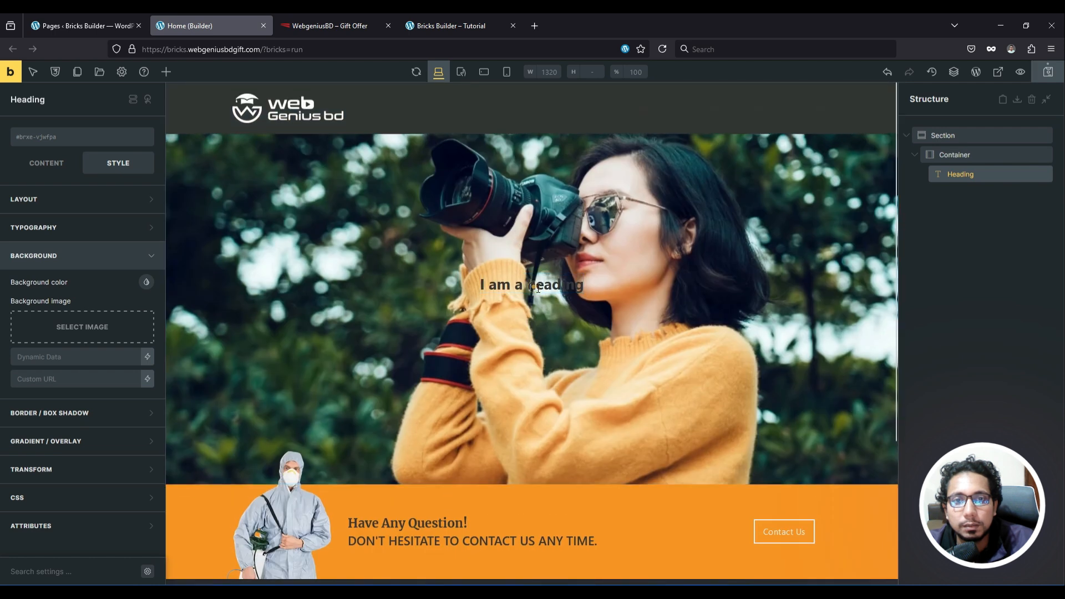
Step: Replace the heading's placeholder text with the copied "Lorem Ipsum is simply dummy text of the printing"
{"action": "left_click", "coordinate": [44, 162]}
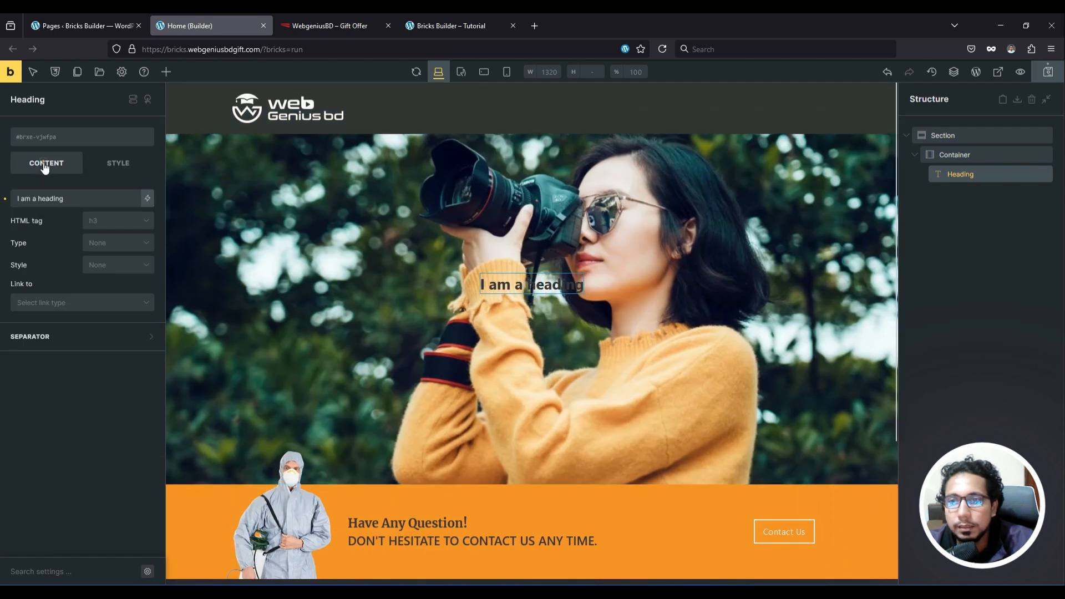
{"action": "triple_click", "coordinate": [81, 202]}
{"action": "key", "text": "ctrl+v"}
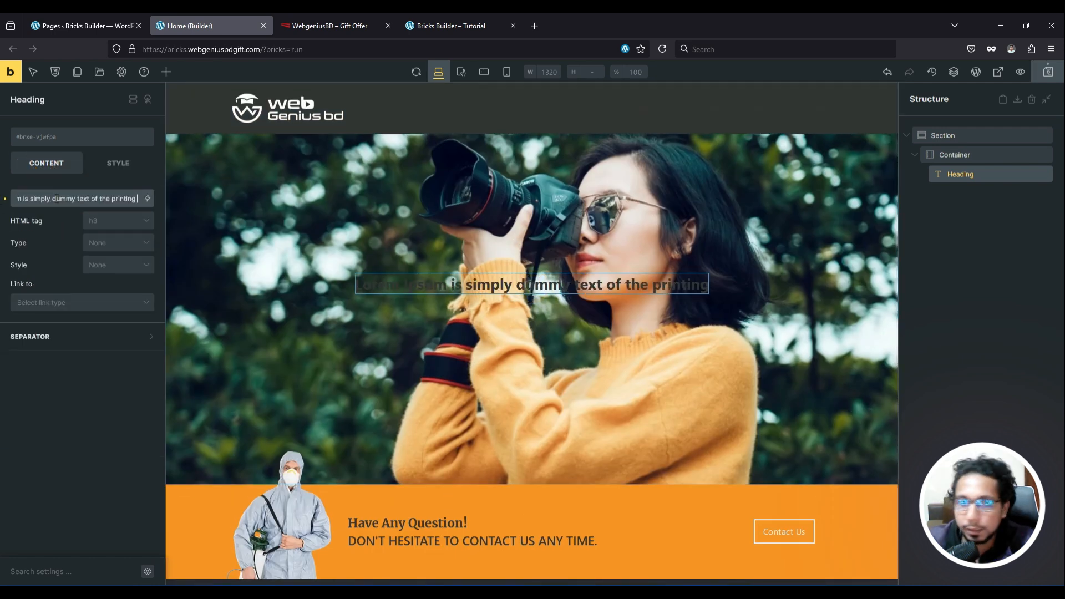
Step: Check the heading on the reference site, and set the new heading's text color to the saved light color #ecf0f1
{"action": "left_click", "coordinate": [339, 21]}
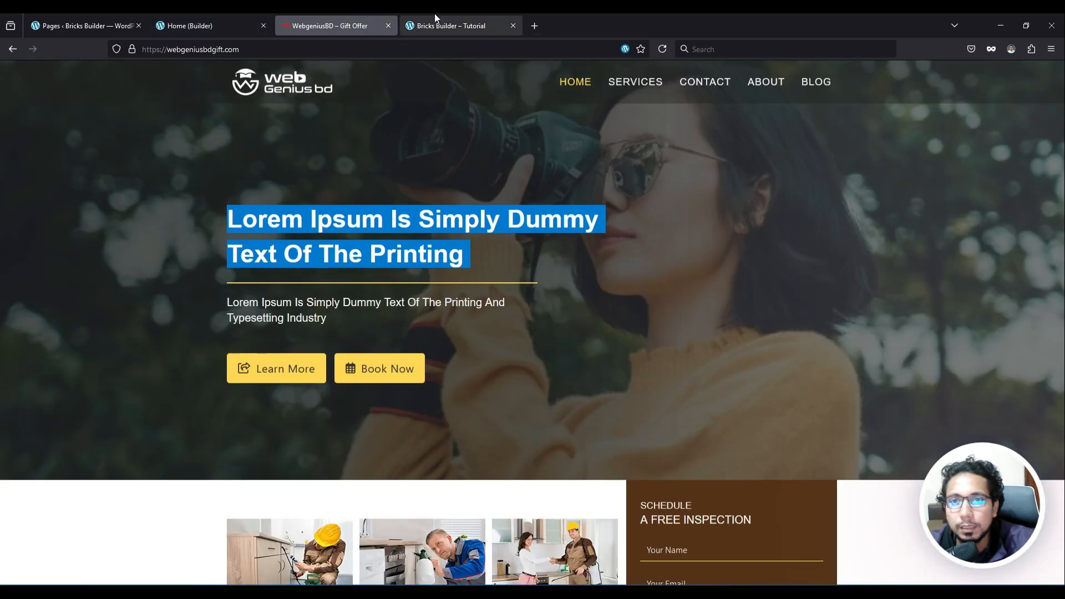
{"action": "left_click", "coordinate": [175, 17]}
{"action": "left_click", "coordinate": [116, 164]}
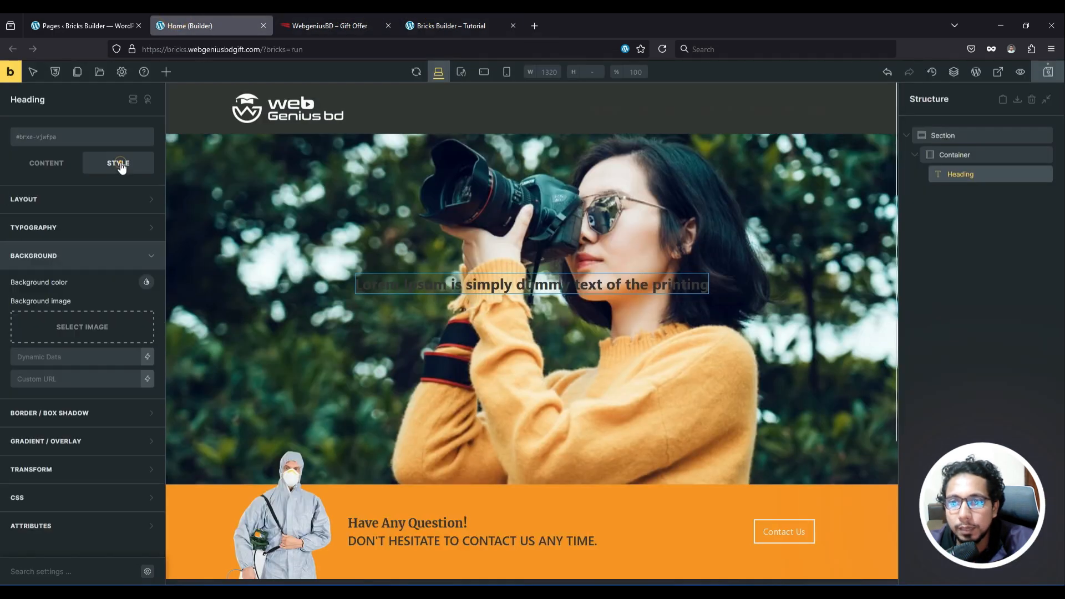
{"action": "left_click", "coordinate": [141, 229]}
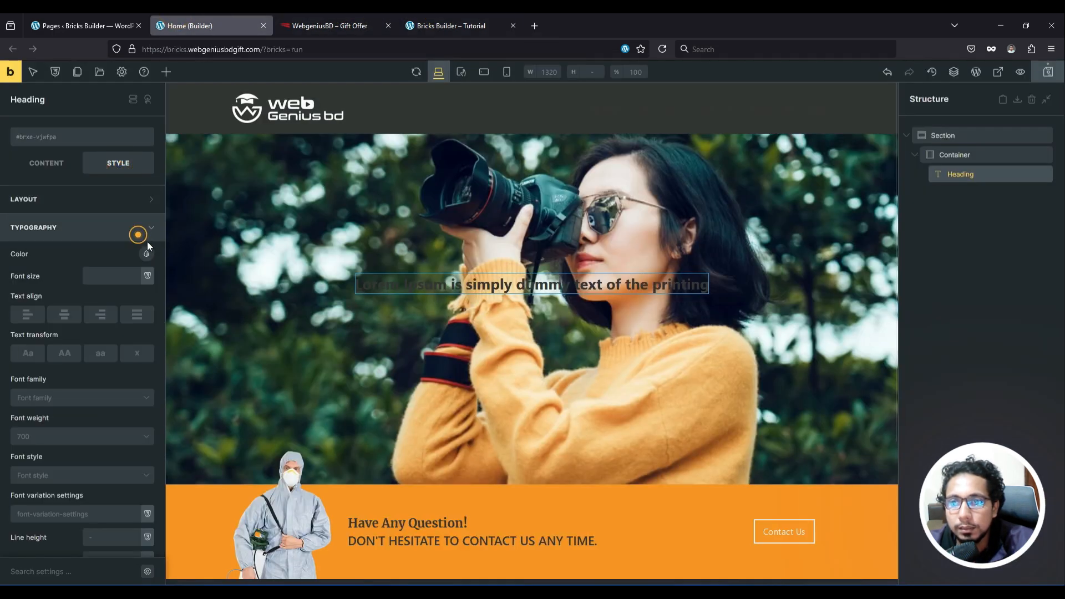
{"action": "left_click", "coordinate": [147, 254]}
{"action": "left_click", "coordinate": [75, 281]}
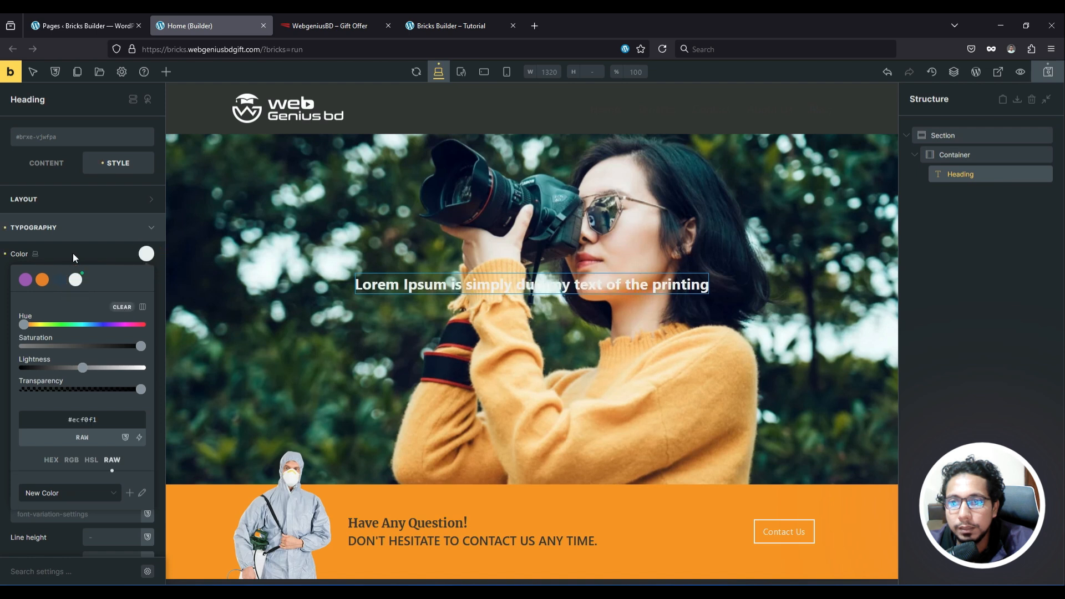
{"action": "left_click", "coordinate": [73, 253]}
Step: Set the heading's font size to 45 and align its text left
{"action": "left_click", "coordinate": [116, 276]}
{"action": "type", "text": "45"}
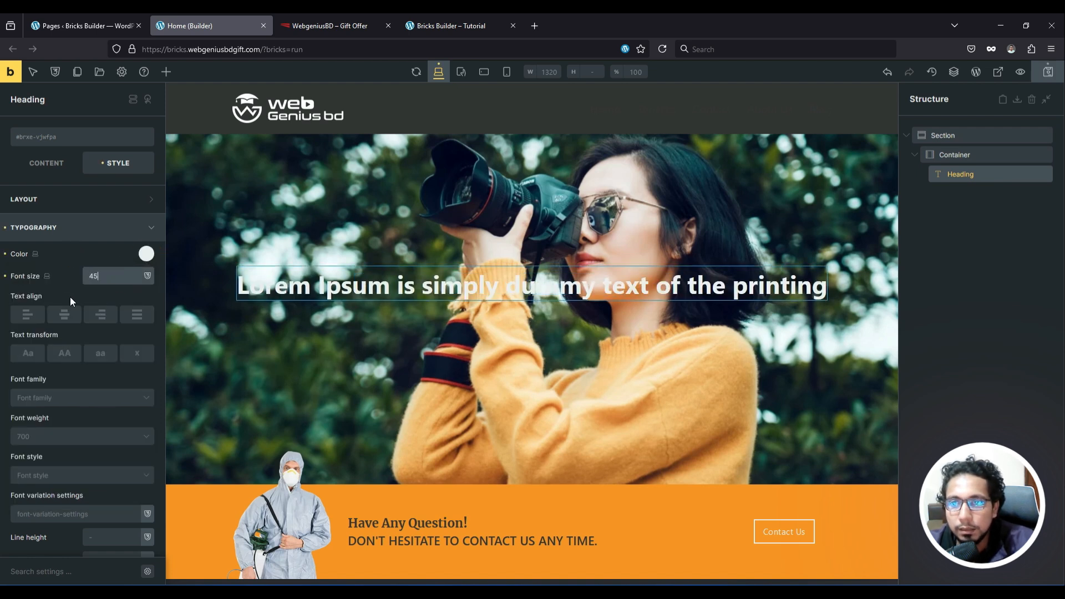
{"action": "left_click", "coordinate": [27, 315]}
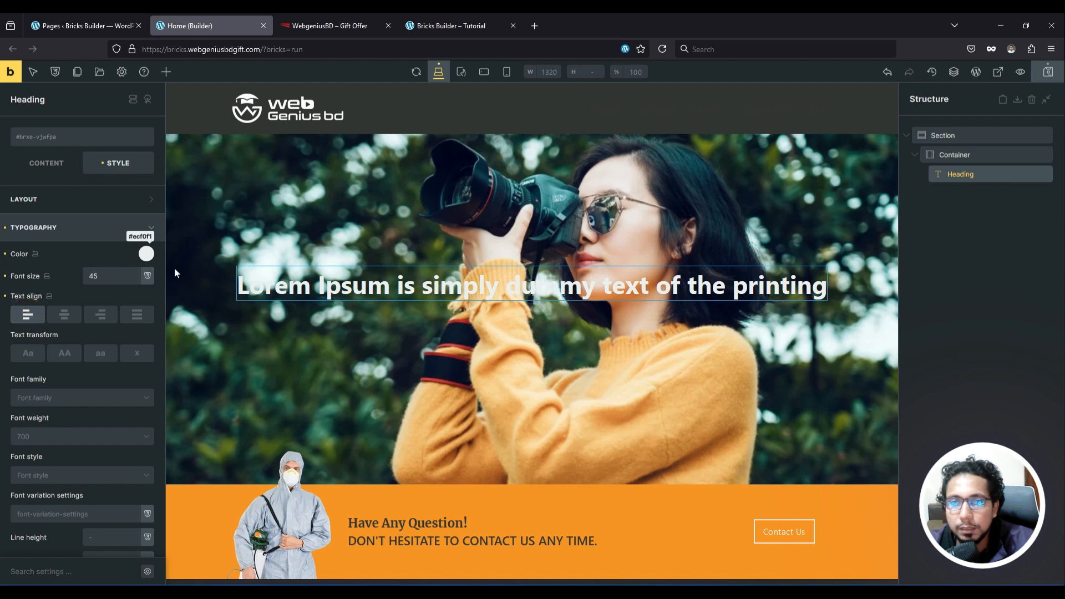
Step: Set the heading's width to 60% in its layout sizing
{"action": "left_click", "coordinate": [60, 164]}
{"action": "left_click", "coordinate": [108, 163]}
{"action": "left_click", "coordinate": [64, 200]}
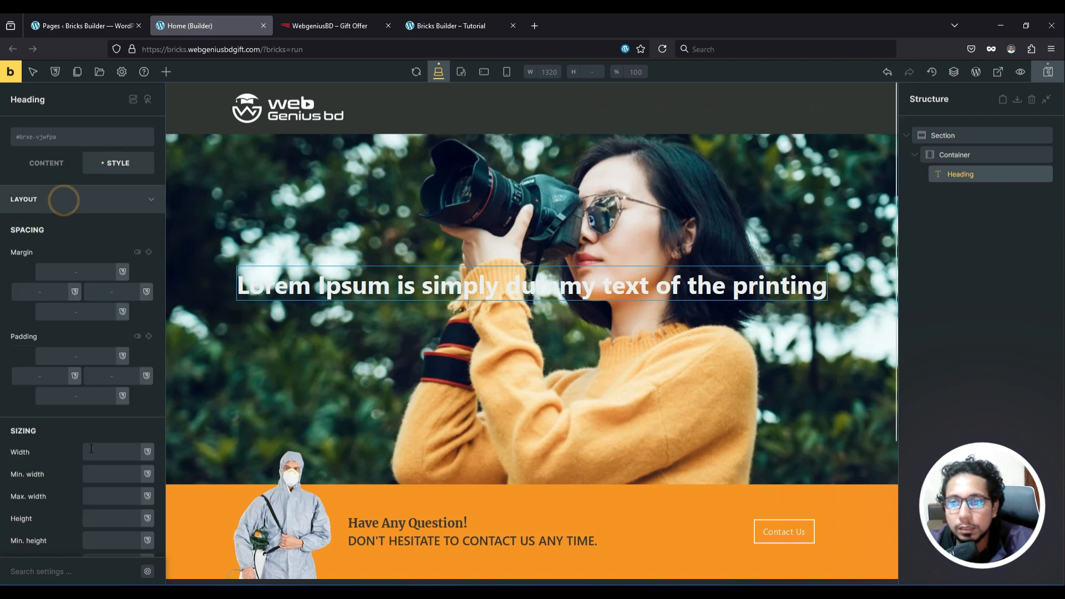
{"action": "left_click", "coordinate": [93, 450]}
{"action": "type", "text": "60"}
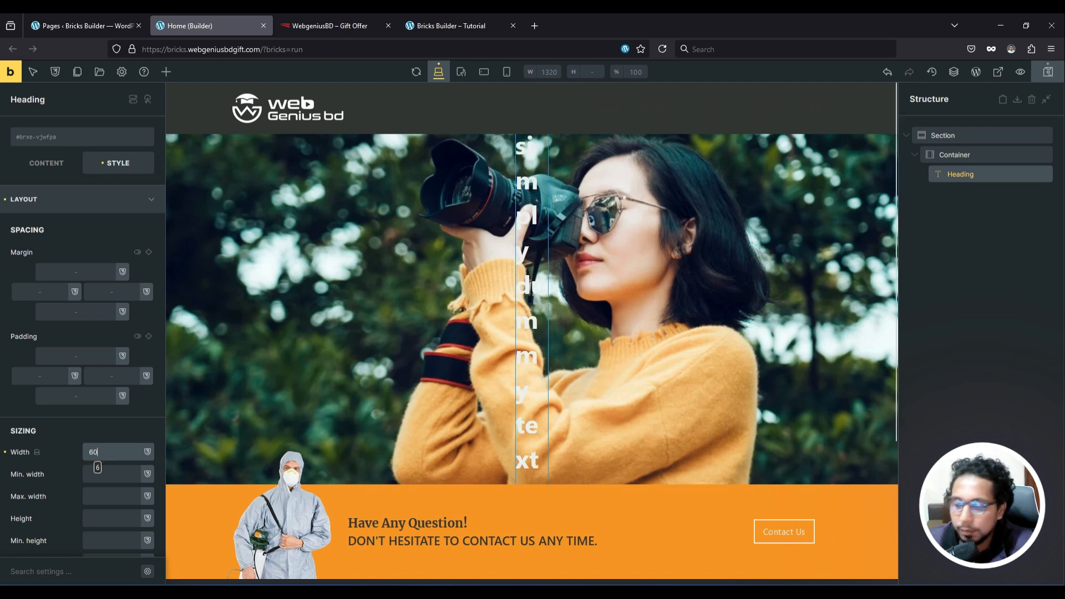
{"action": "type", "text": "%"}
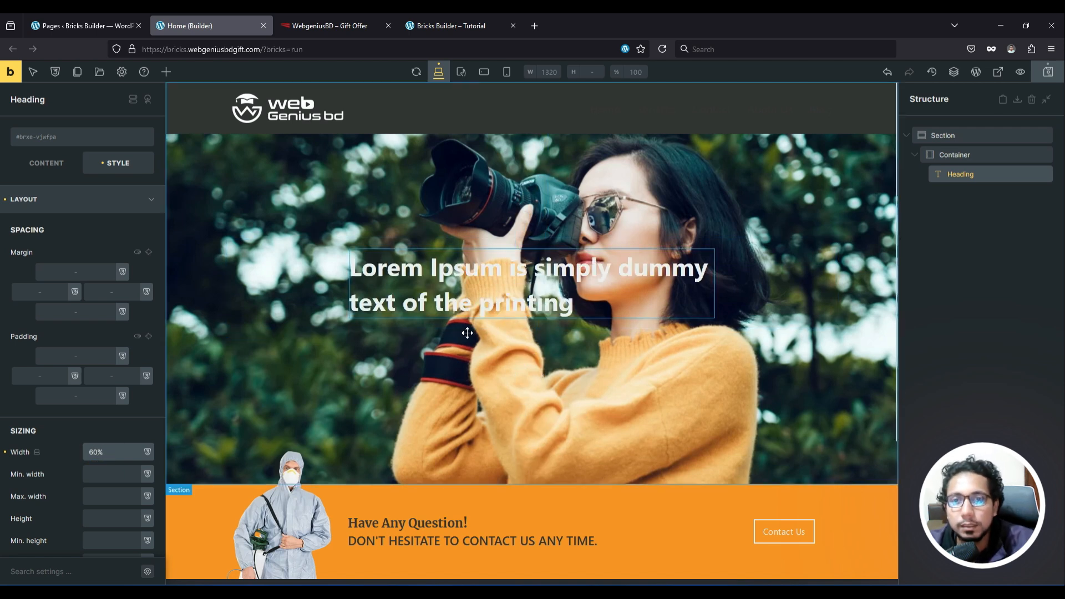
Step: Align the Container's content to Start on the cross axis so the heading sits at its left edge
{"action": "left_click", "coordinate": [290, 273]}
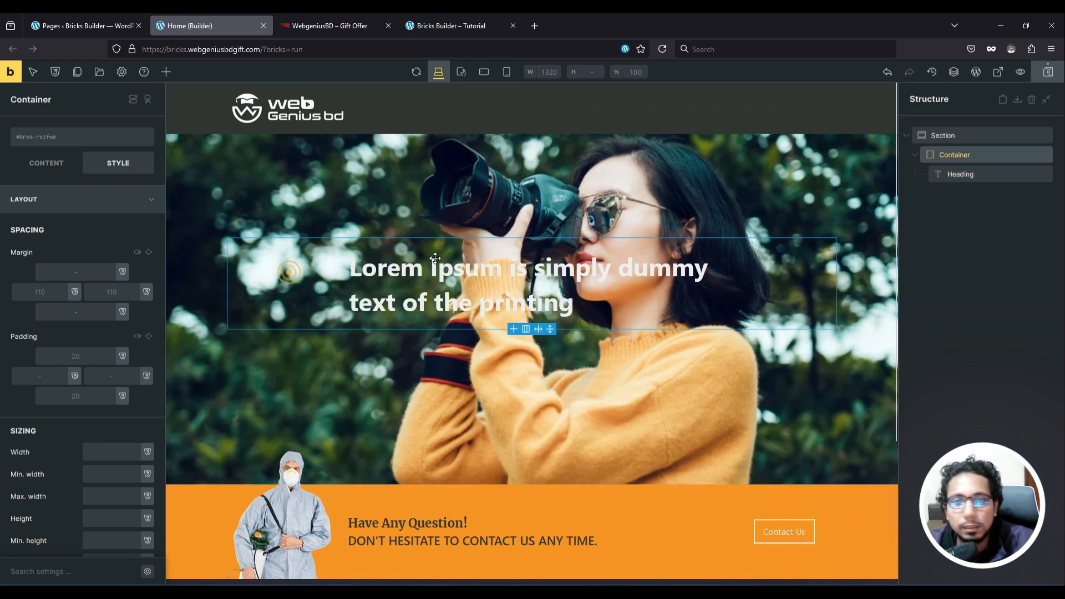
{"action": "left_click", "coordinate": [950, 155]}
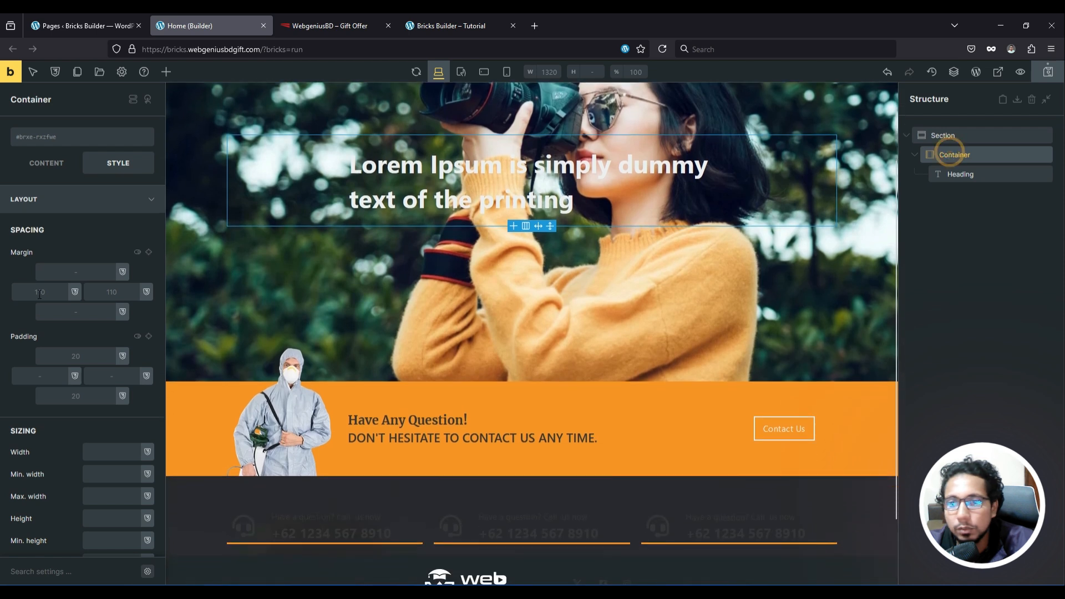
{"action": "left_click", "coordinate": [51, 162]}
{"action": "left_click", "coordinate": [25, 330]}
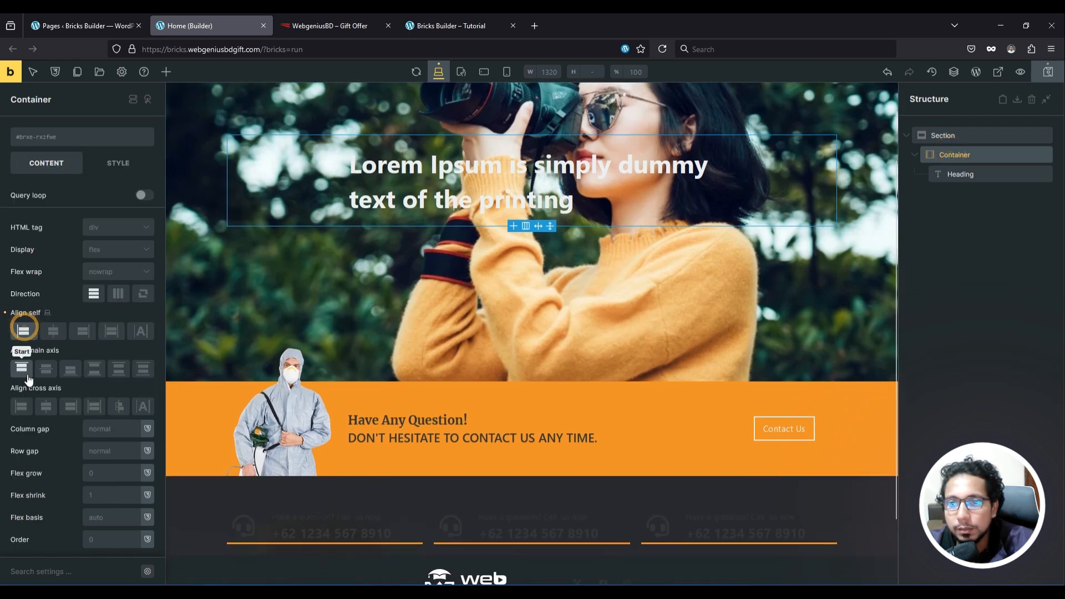
{"action": "left_click", "coordinate": [21, 406]}
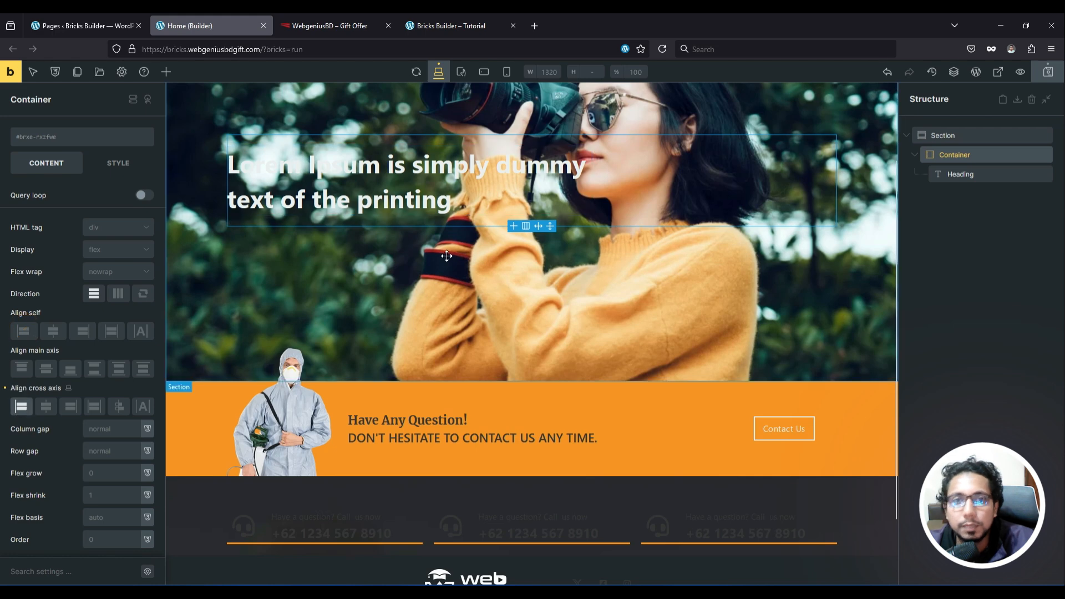
{"action": "scroll", "coordinate": [435, 261], "scroll_direction": "up", "scroll_amount": 2}
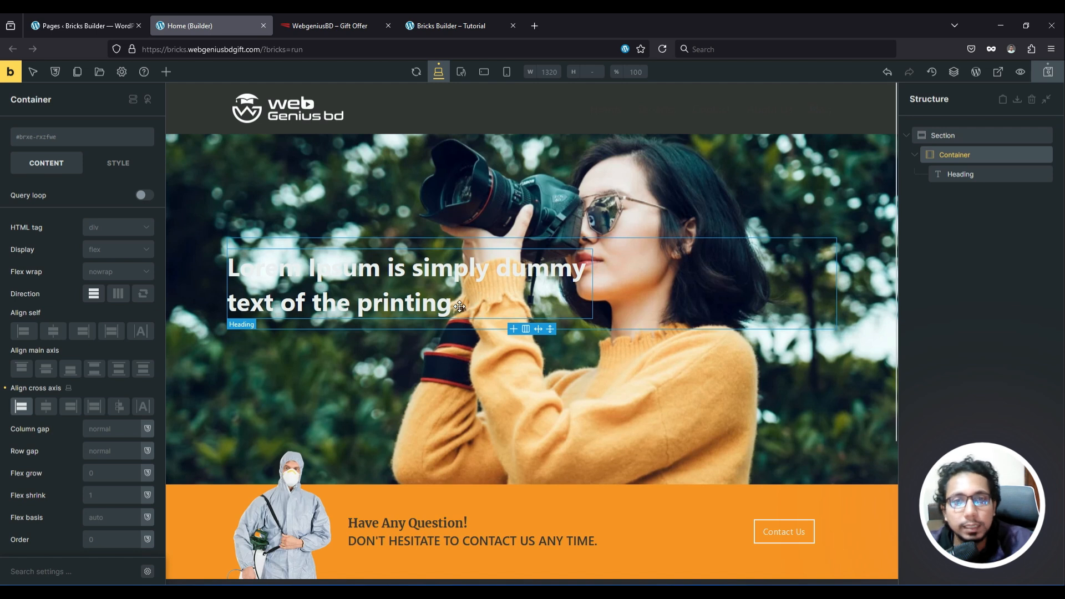
Step: Set the hero section's gradient to apply as an Overlay
{"action": "left_click", "coordinate": [958, 137]}
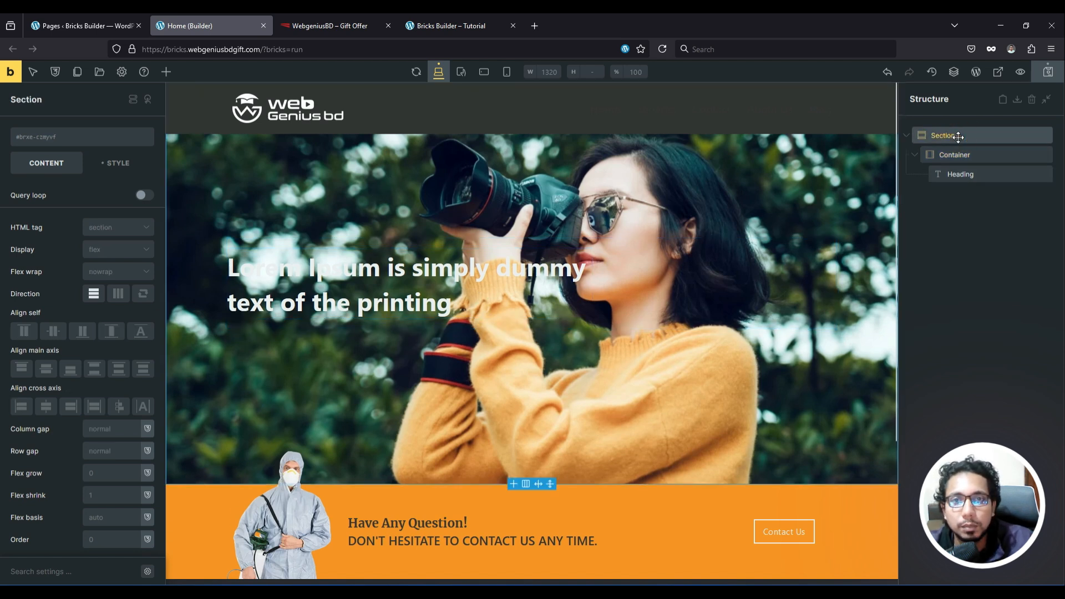
{"action": "left_click", "coordinate": [958, 137]}
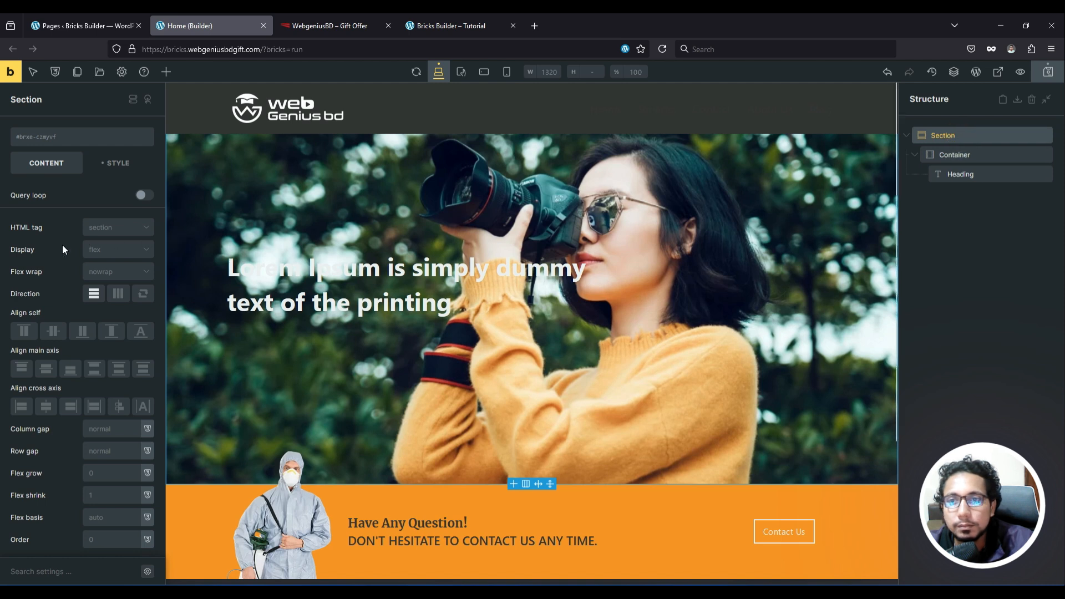
{"action": "scroll", "coordinate": [39, 272], "scroll_direction": "down", "scroll_amount": 1}
{"action": "scroll", "coordinate": [45, 488], "scroll_direction": "up", "scroll_amount": 1}
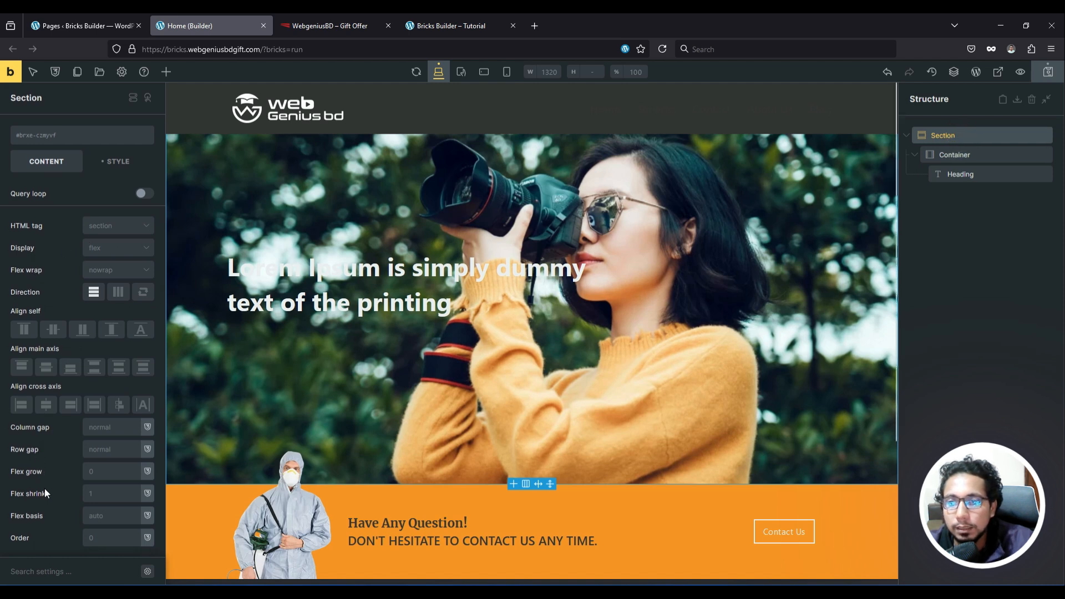
{"action": "left_click", "coordinate": [116, 168]}
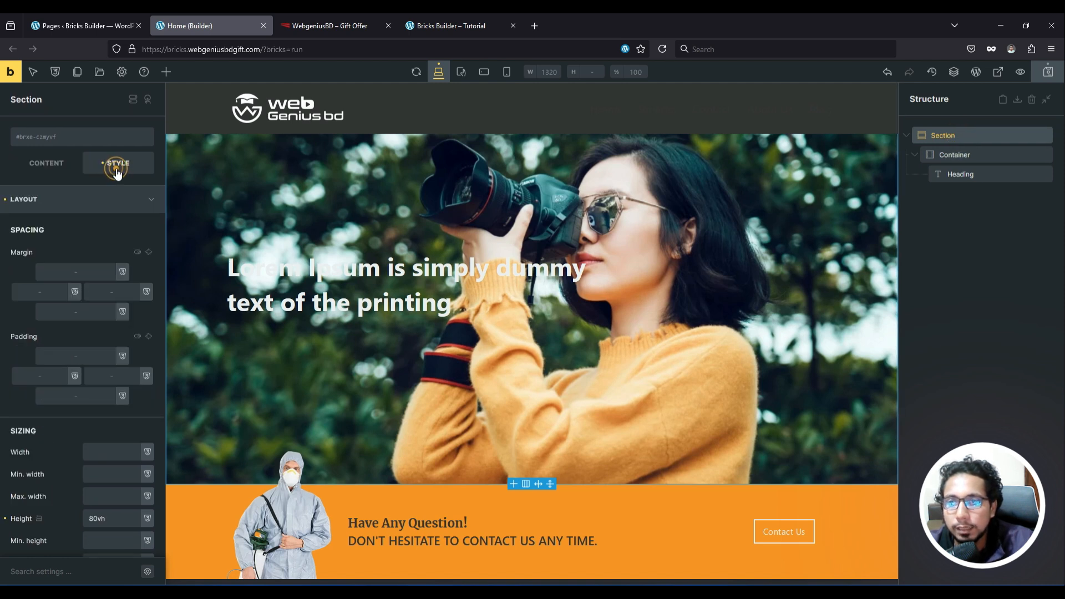
{"action": "left_click", "coordinate": [48, 201]}
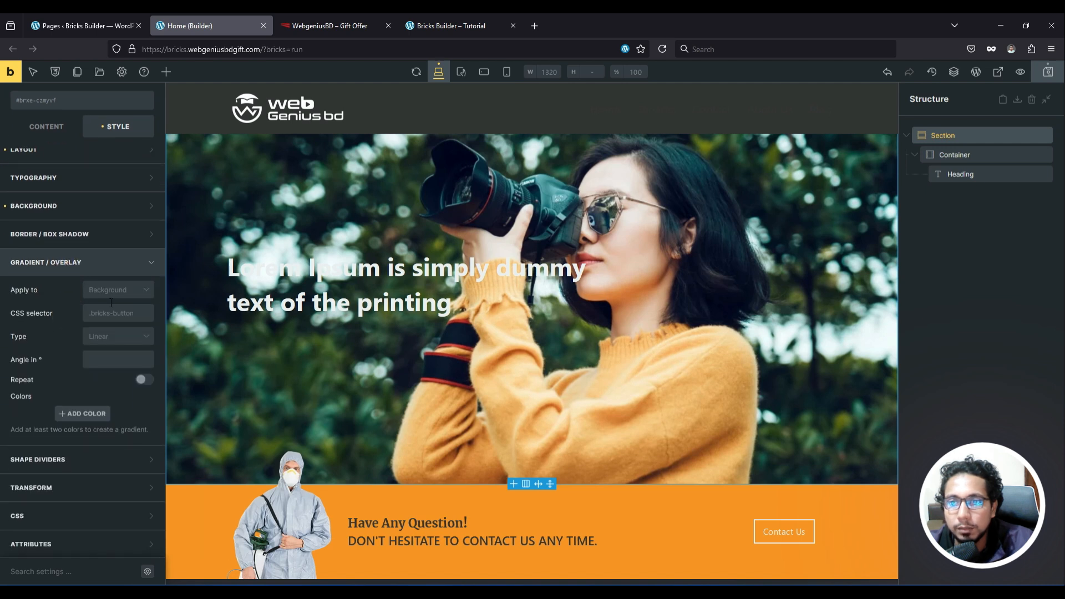
{"action": "left_click", "coordinate": [118, 288]}
{"action": "left_click", "coordinate": [110, 322]}
{"action": "scroll", "coordinate": [56, 374], "scroll_direction": "down", "scroll_amount": 1}
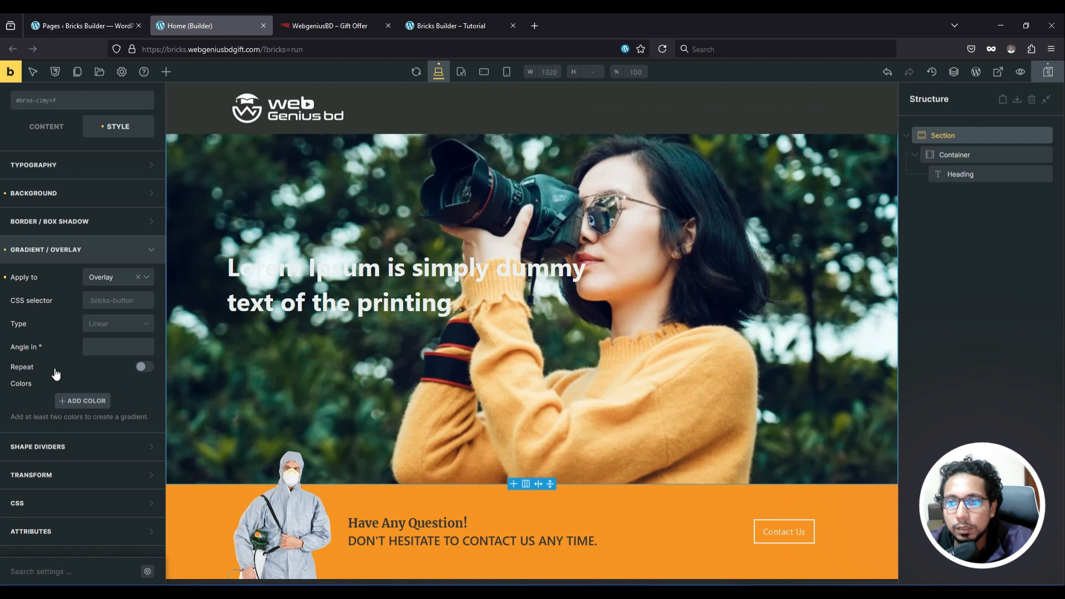
Step: Add a purple color with a 50% color stop to the section's overlay gradient and set the gradient angle to 90
{"action": "left_click", "coordinate": [77, 397]}
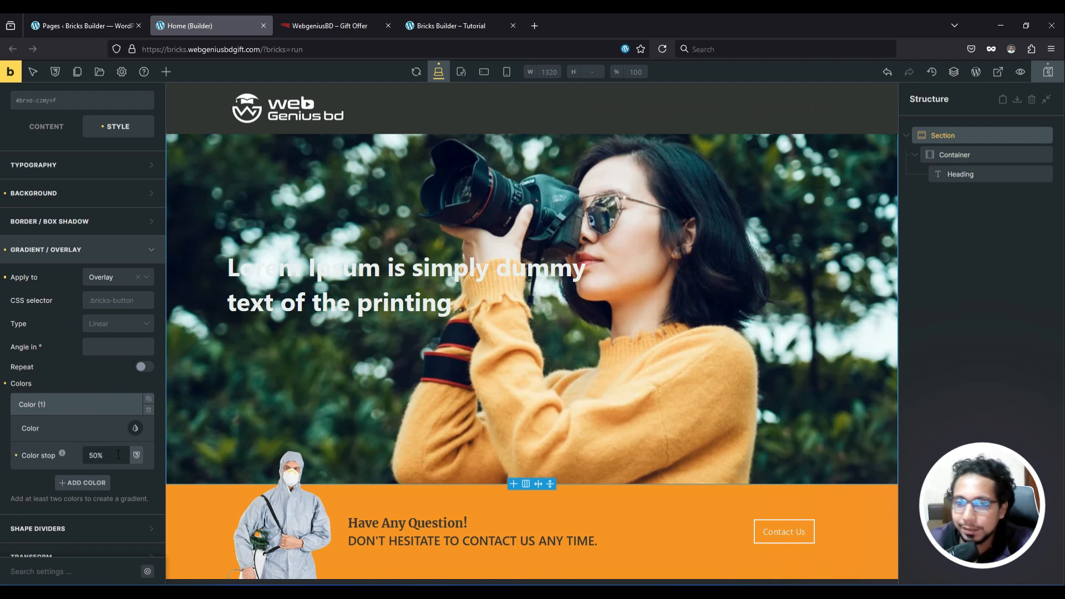
{"action": "left_click", "coordinate": [135, 429]}
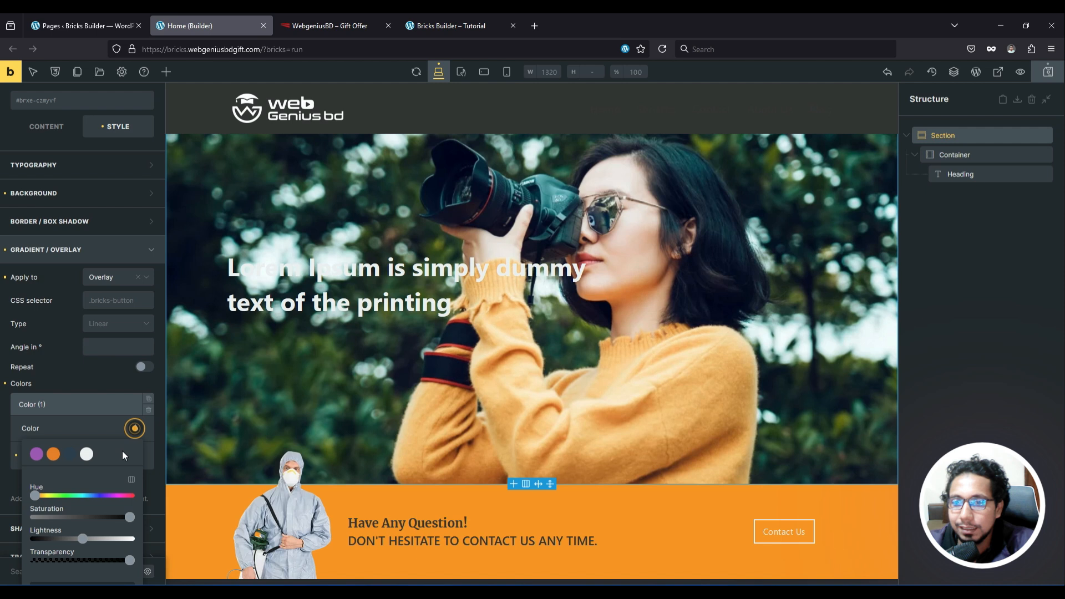
{"action": "left_click", "coordinate": [33, 455]}
{"action": "left_click", "coordinate": [50, 421]}
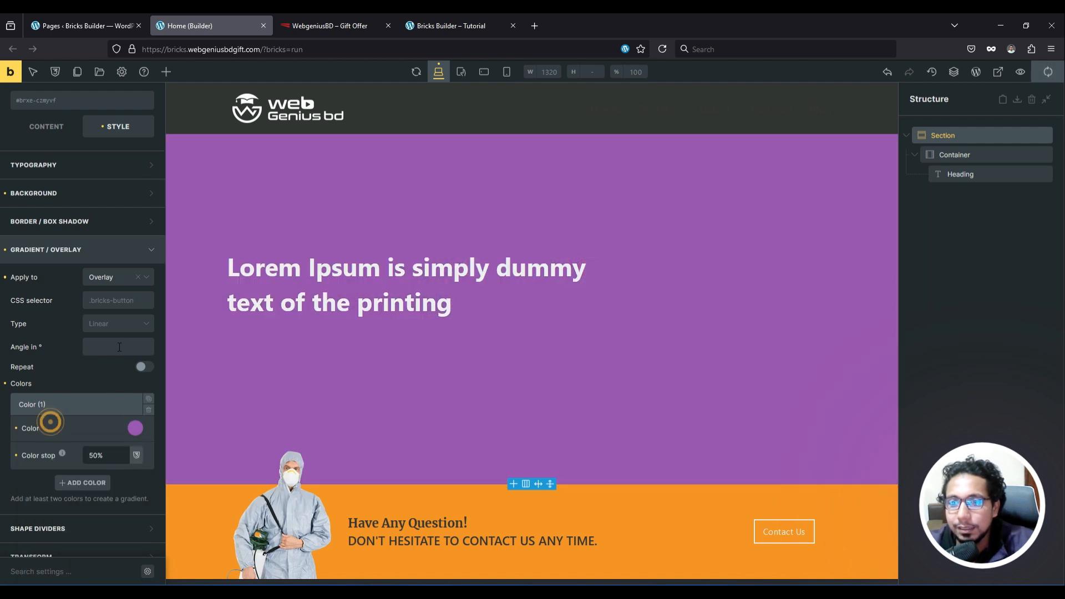
{"action": "left_click", "coordinate": [118, 344]}
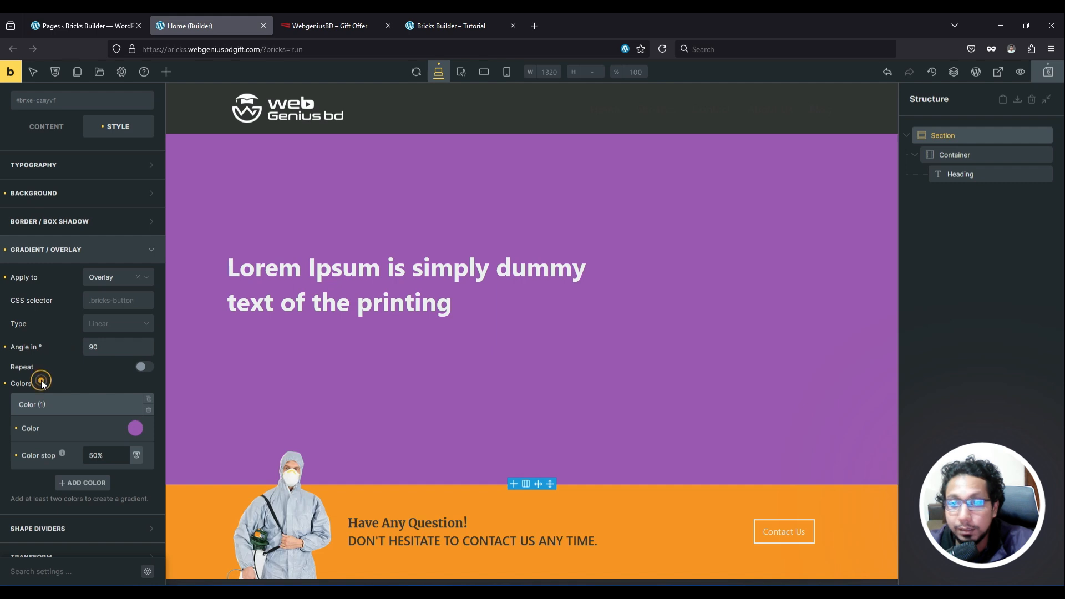
Step: Add the dark blue #2c3e50 as the overlay gradient's second color, with a color stop of 60%
{"action": "scroll", "coordinate": [51, 391], "scroll_direction": "down", "scroll_amount": 1}
{"action": "left_click", "coordinate": [72, 431]}
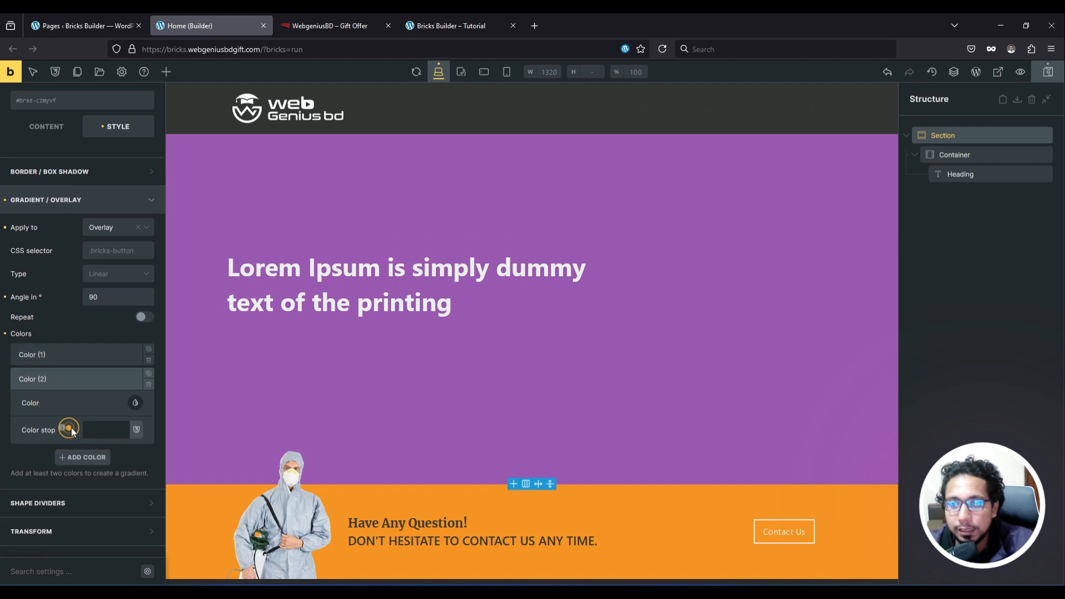
{"action": "left_click", "coordinate": [134, 403]}
{"action": "left_click", "coordinate": [70, 427]}
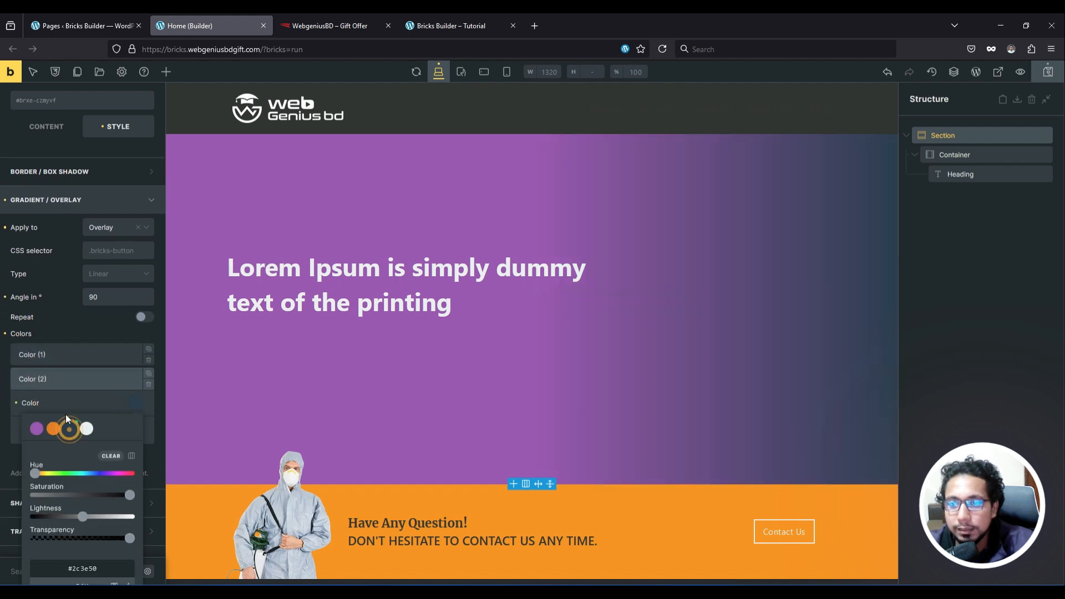
{"action": "left_click", "coordinate": [49, 379]}
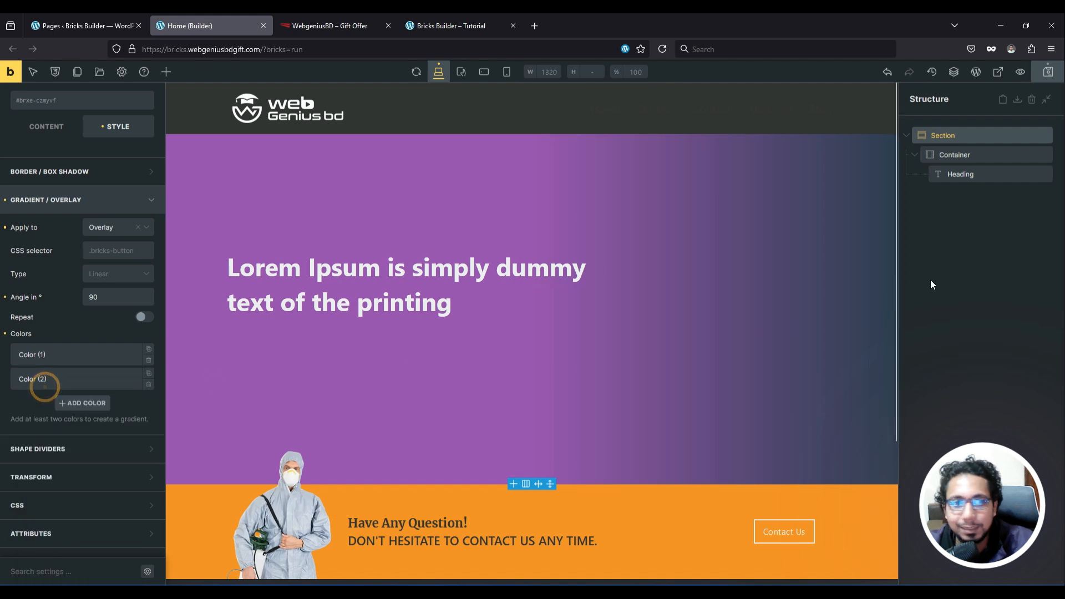
{"action": "left_click", "coordinate": [71, 377]}
{"action": "left_click", "coordinate": [92, 428]}
{"action": "type", "text": "60"}
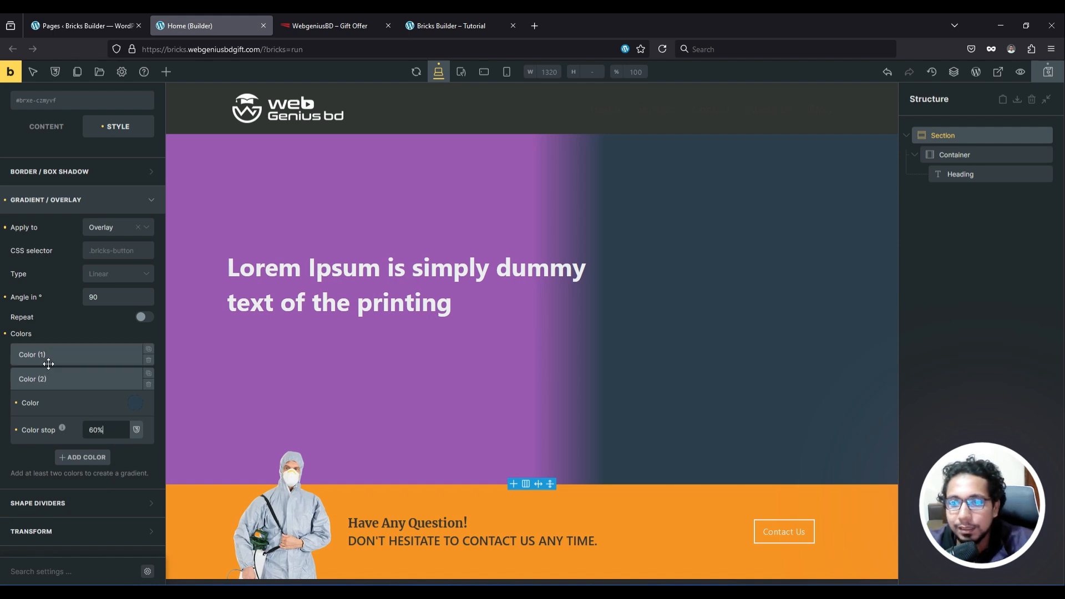
Step: Reduce the opacity of the overlay gradient's second color to about 0.8 and make its purple first color semi-transparent
{"action": "left_click", "coordinate": [136, 405]}
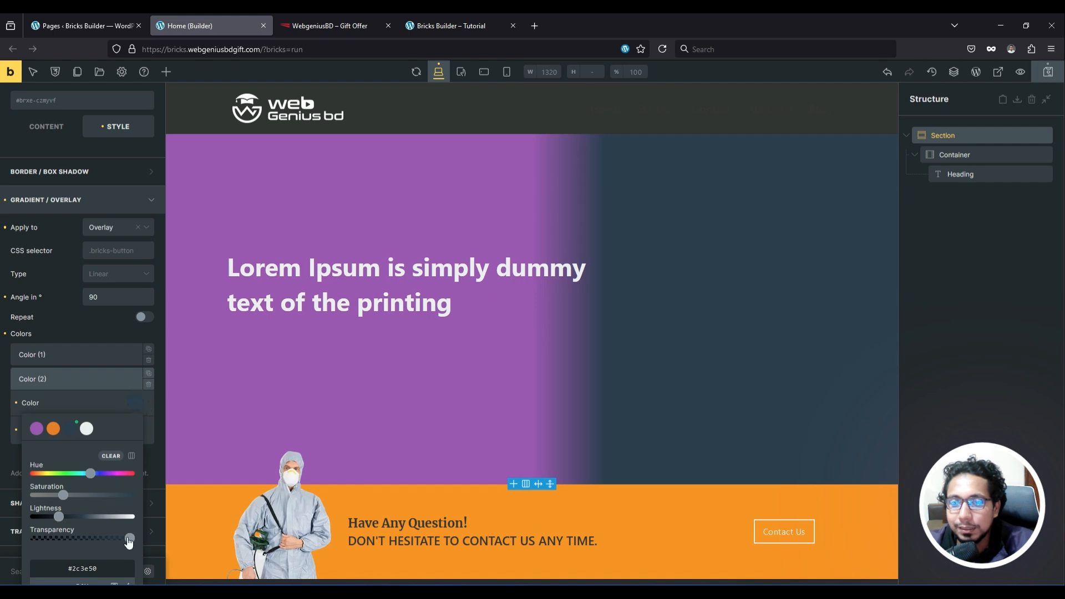
{"action": "left_click_drag", "start_coordinate": [130, 541], "coordinate": [113, 543]}
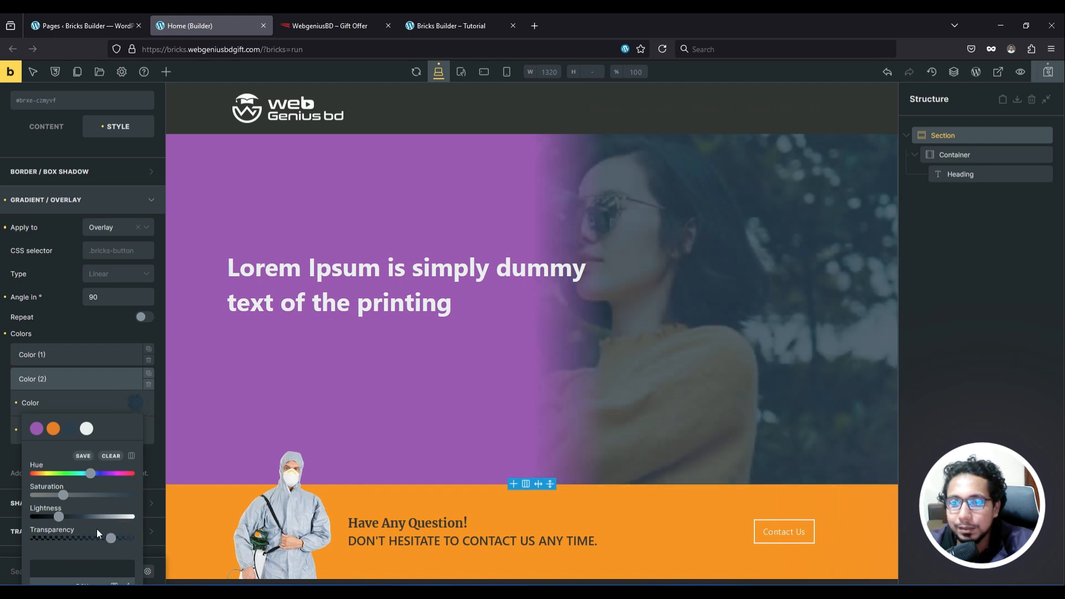
{"action": "left_click", "coordinate": [57, 354]}
{"action": "left_click", "coordinate": [136, 379]}
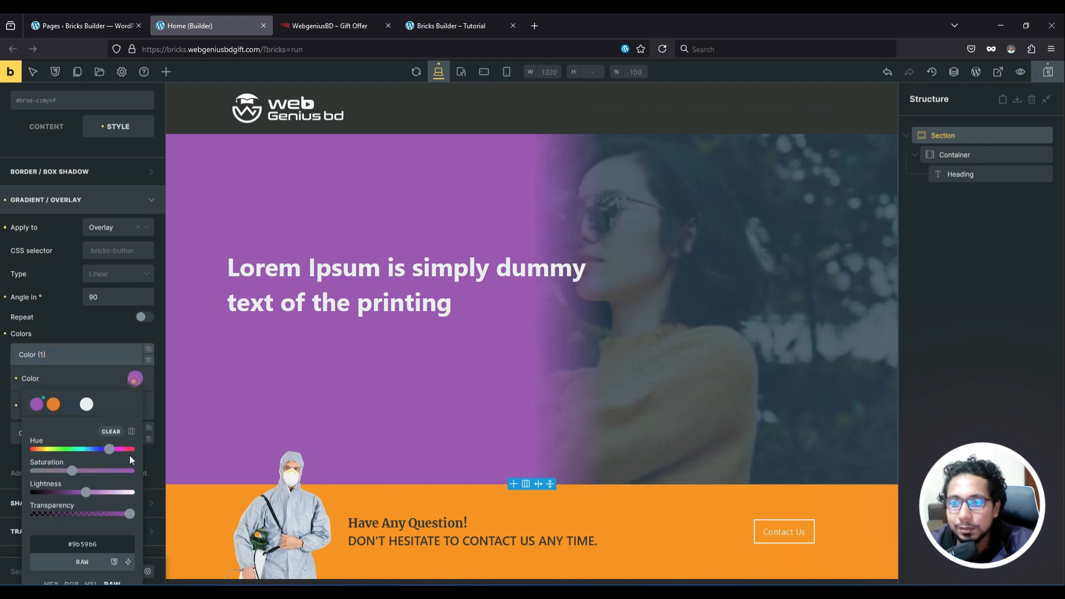
{"action": "left_click_drag", "start_coordinate": [131, 517], "coordinate": [87, 519]}
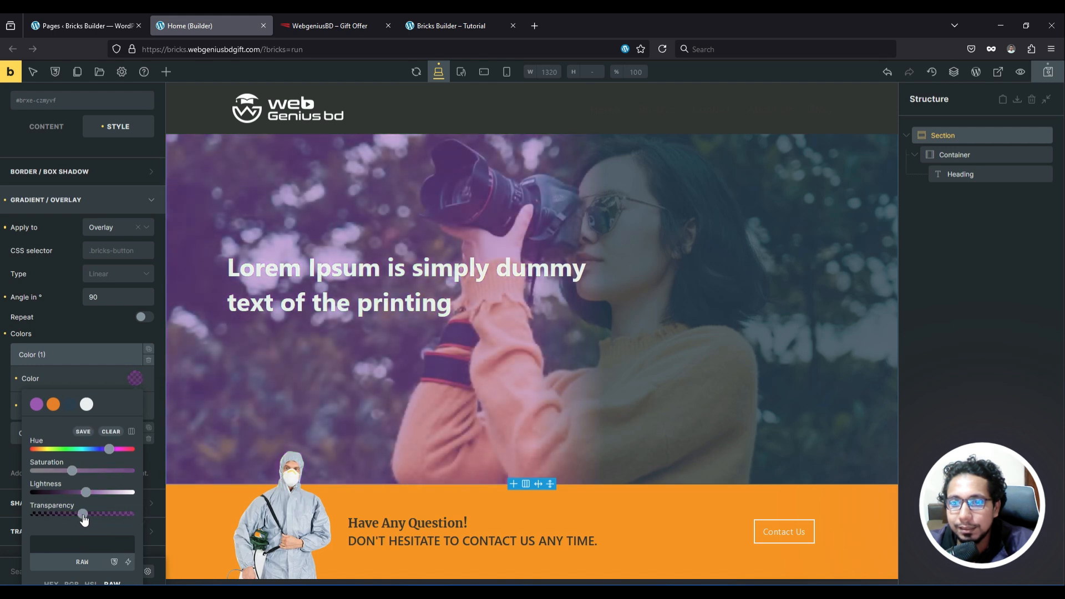
Step: Try to give the first overlay gradient color the dark blue #2c3e50 with partial transparency
{"action": "left_click", "coordinate": [72, 406]}
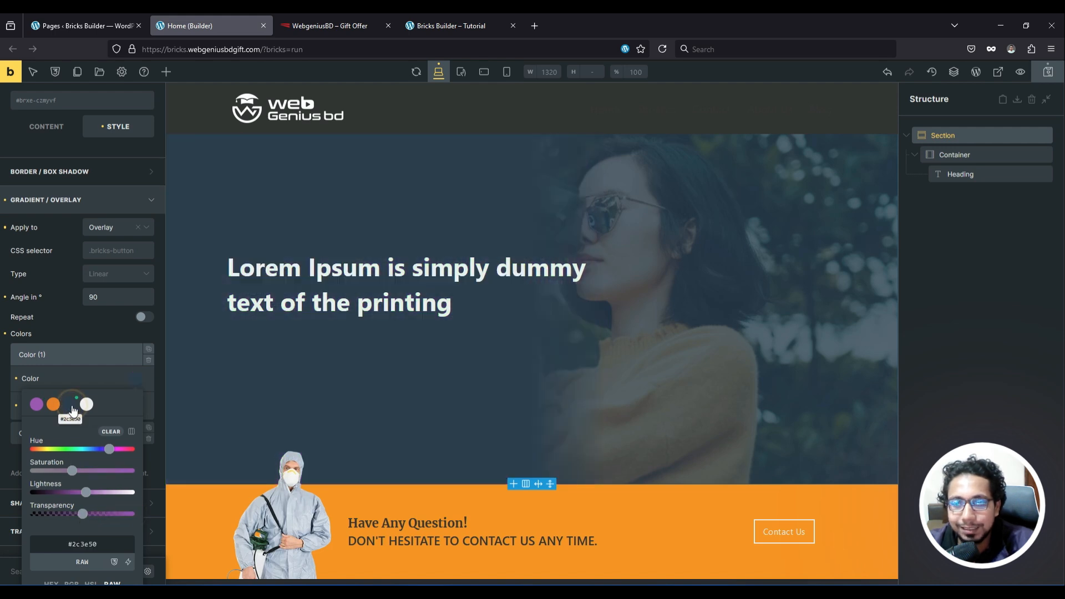
{"action": "mouse_move", "coordinate": [83, 513]}
{"action": "left_mouse_down"}
{"action": "mouse_move", "coordinate": [92, 515]}
{"action": "mouse_move", "coordinate": [72, 514]}
{"action": "left_mouse_up"}
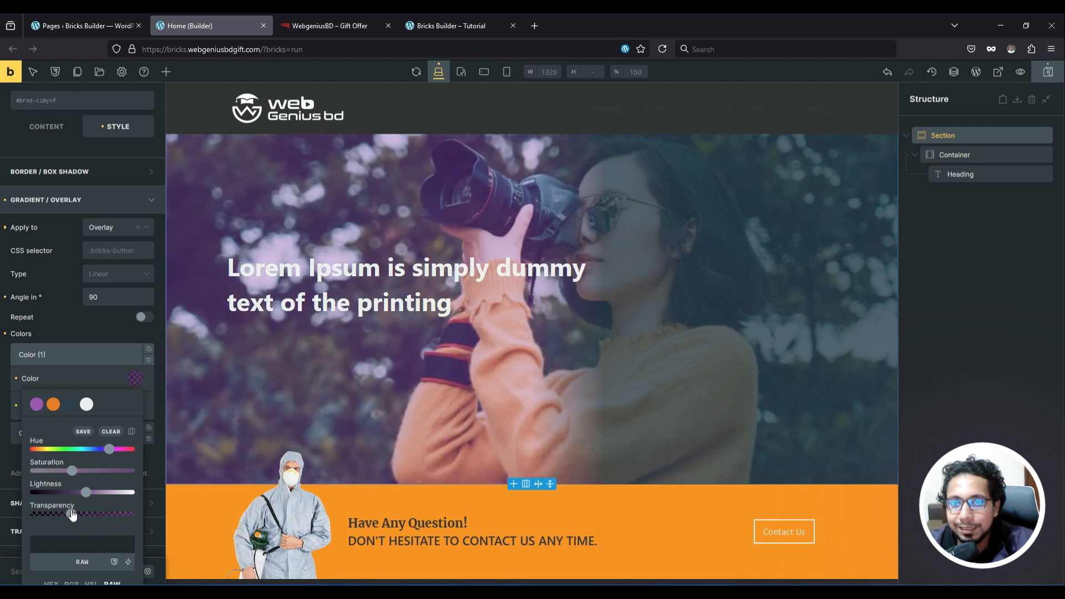
{"action": "left_click", "coordinate": [72, 408]}
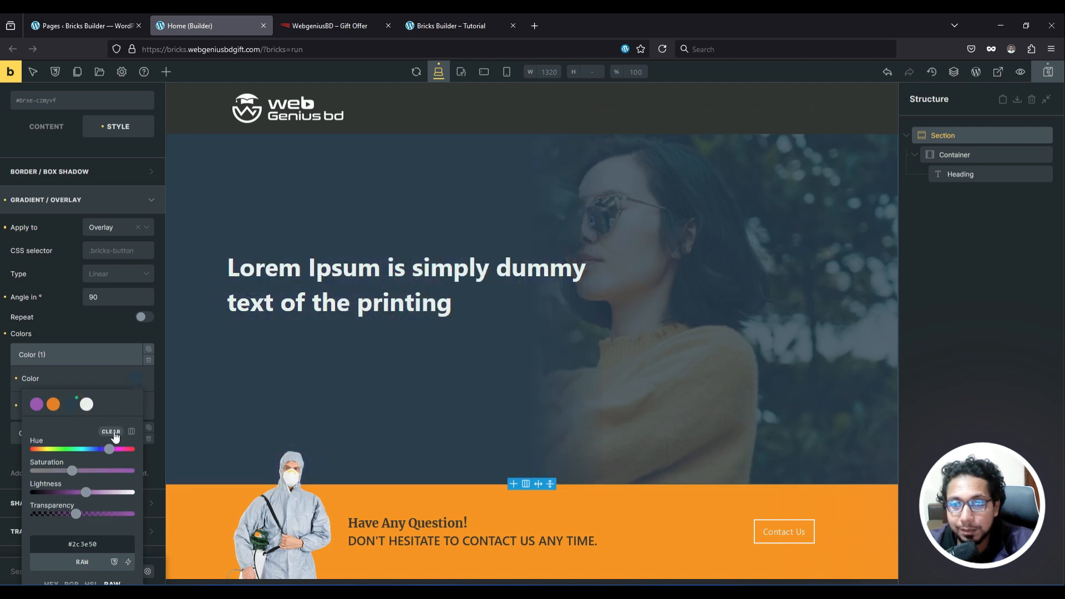
Step: Sample the dark hero background color from the WebgeniusBD reference site and set the first overlay gradient color to #3c4343
{"action": "scroll", "coordinate": [87, 519], "scroll_direction": "down", "scroll_amount": 2}
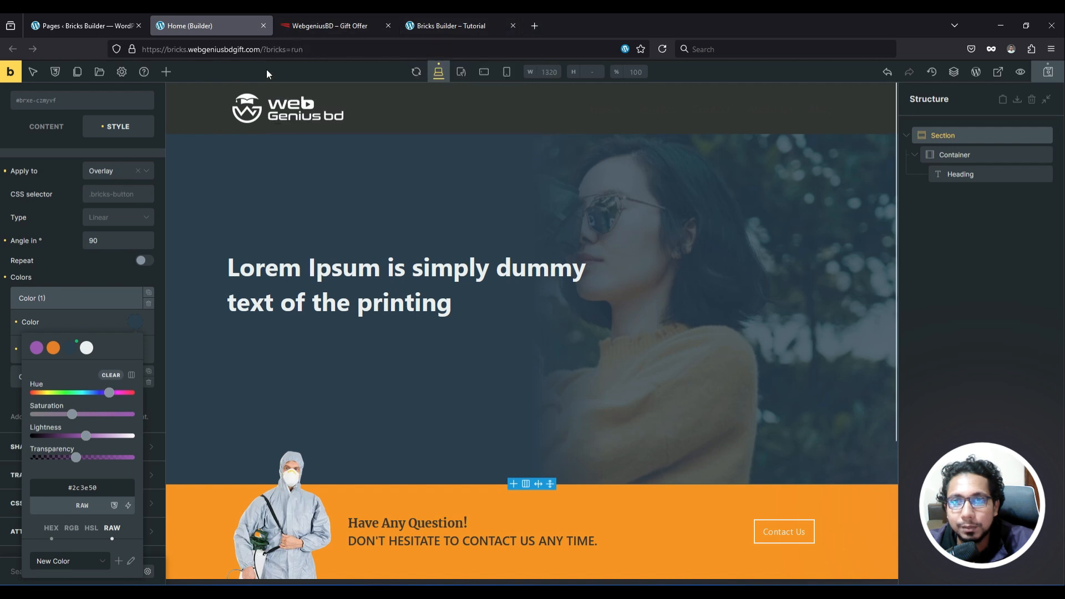
{"action": "left_click", "coordinate": [442, 20]}
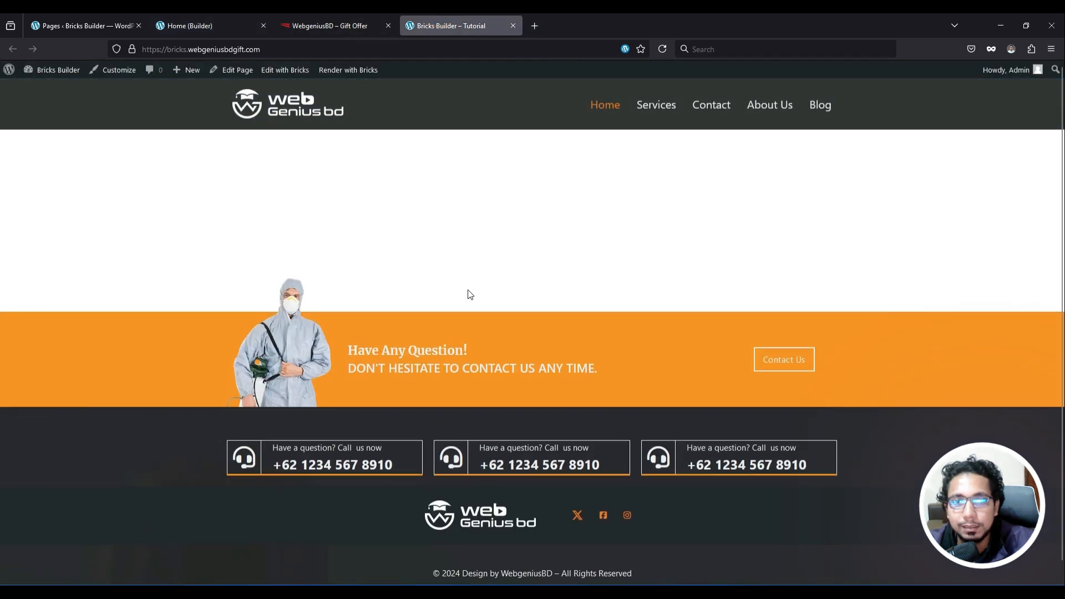
{"action": "left_click", "coordinate": [317, 28]}
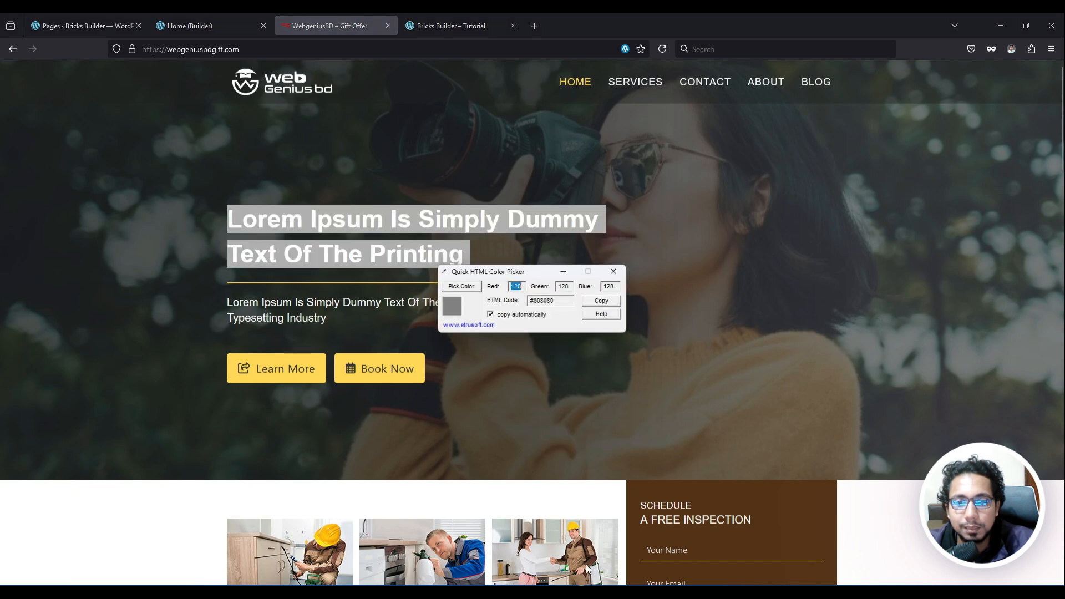
{"action": "left_click", "coordinate": [475, 286]}
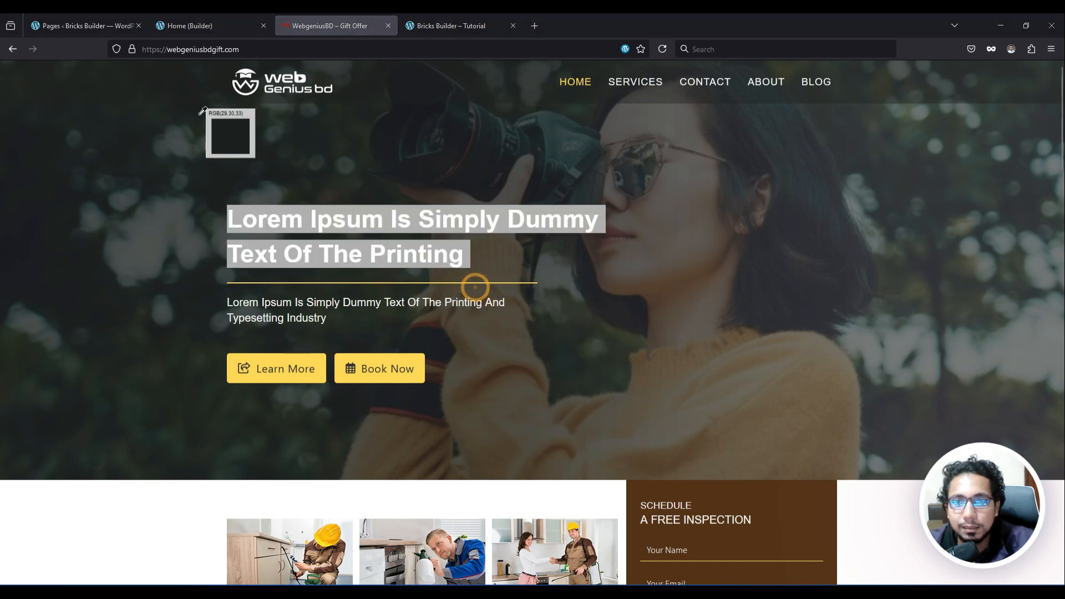
{"action": "left_click", "coordinate": [145, 210]}
{"action": "left_click", "coordinate": [217, 17]}
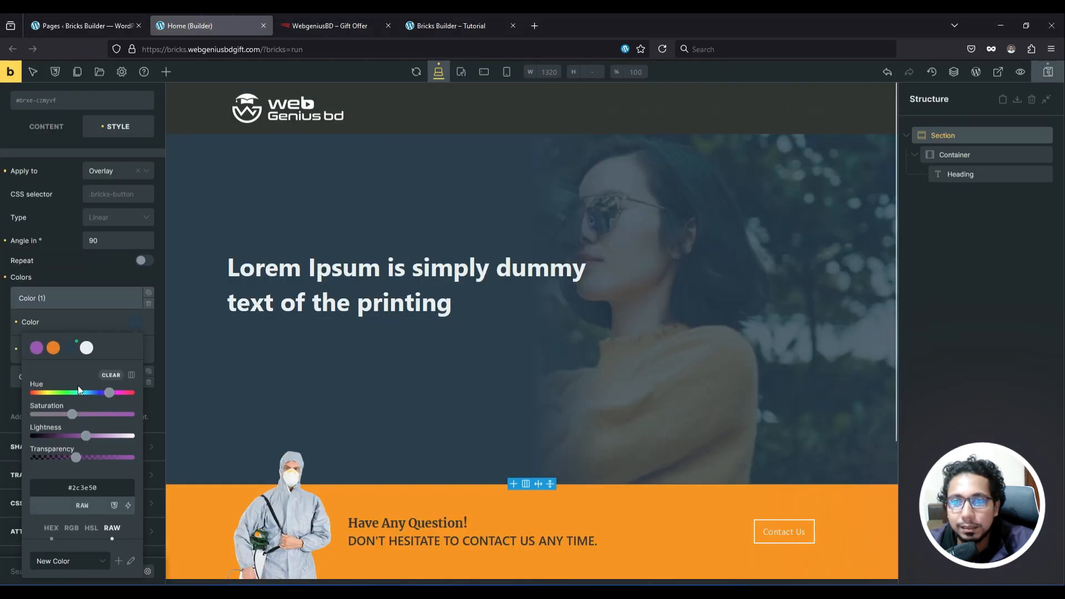
{"action": "triple_click", "coordinate": [111, 491]}
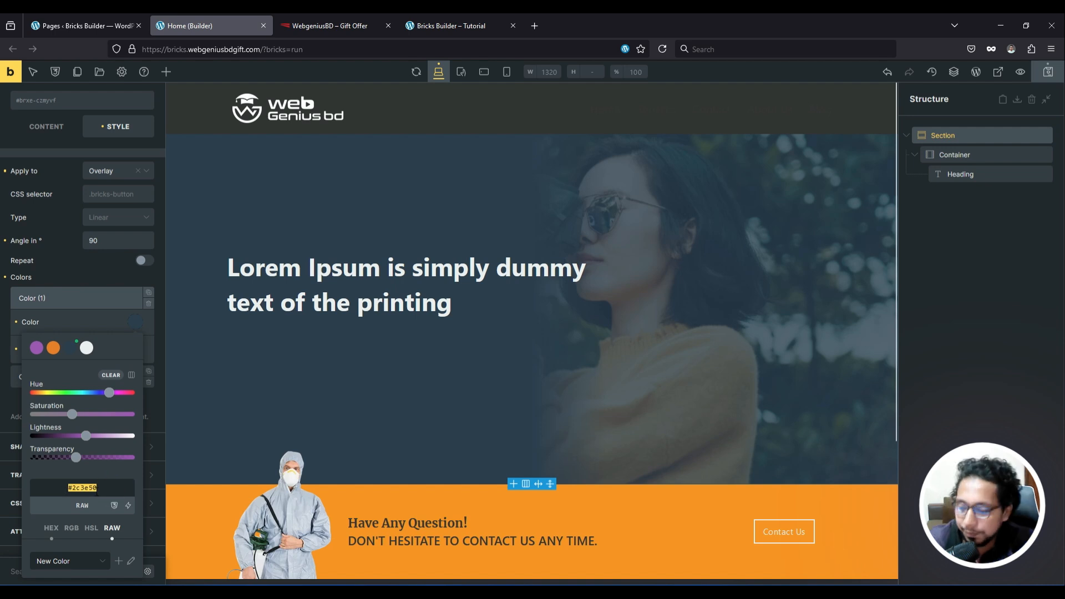
{"action": "type", "text": "#3c4343"}
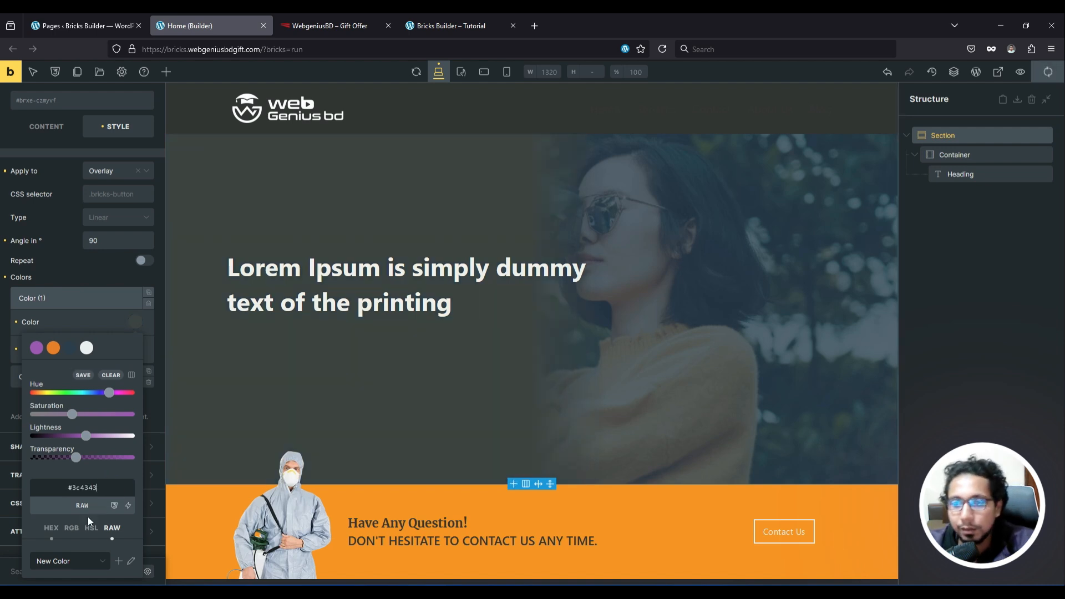
Step: Lower the opacity of the first overlay gradient color, and reduce the second color's opacity to about 0.57
{"action": "left_click", "coordinate": [76, 460]}
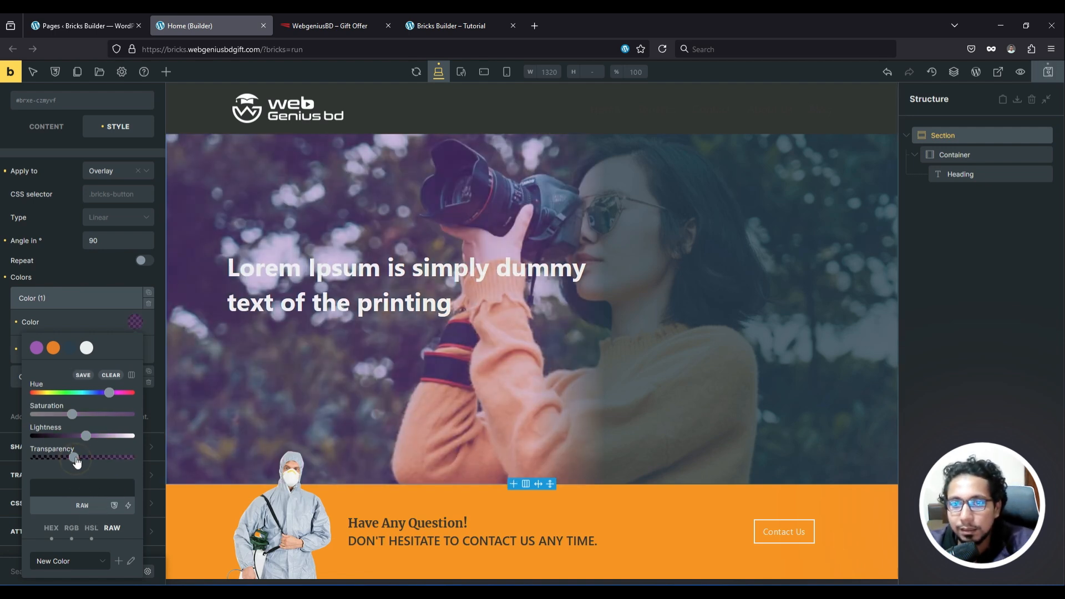
{"action": "left_click_drag", "start_coordinate": [83, 463], "coordinate": [73, 463]}
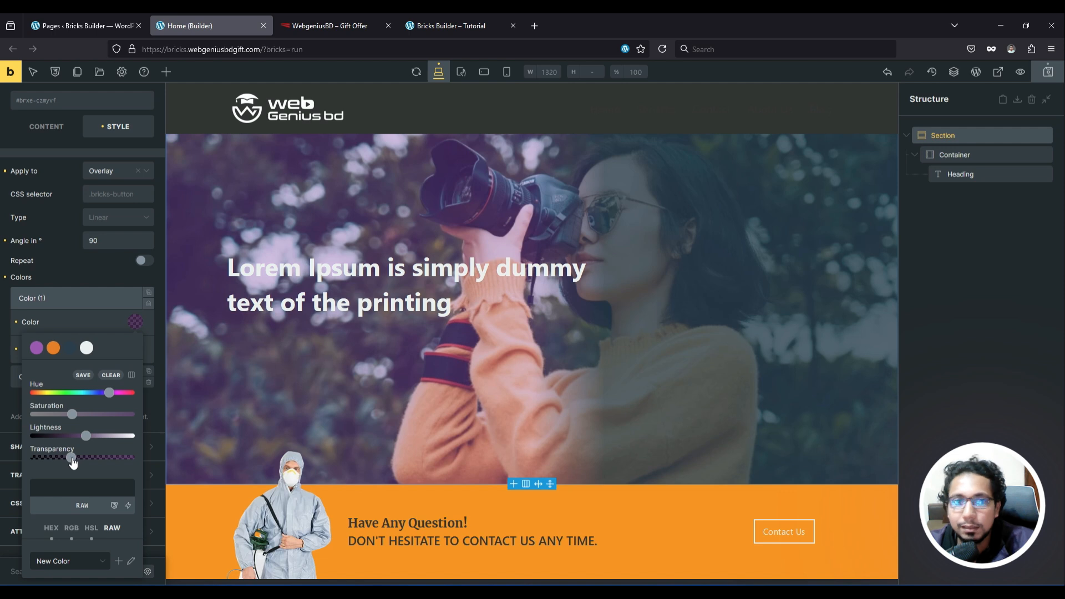
{"action": "left_click", "coordinate": [55, 311]}
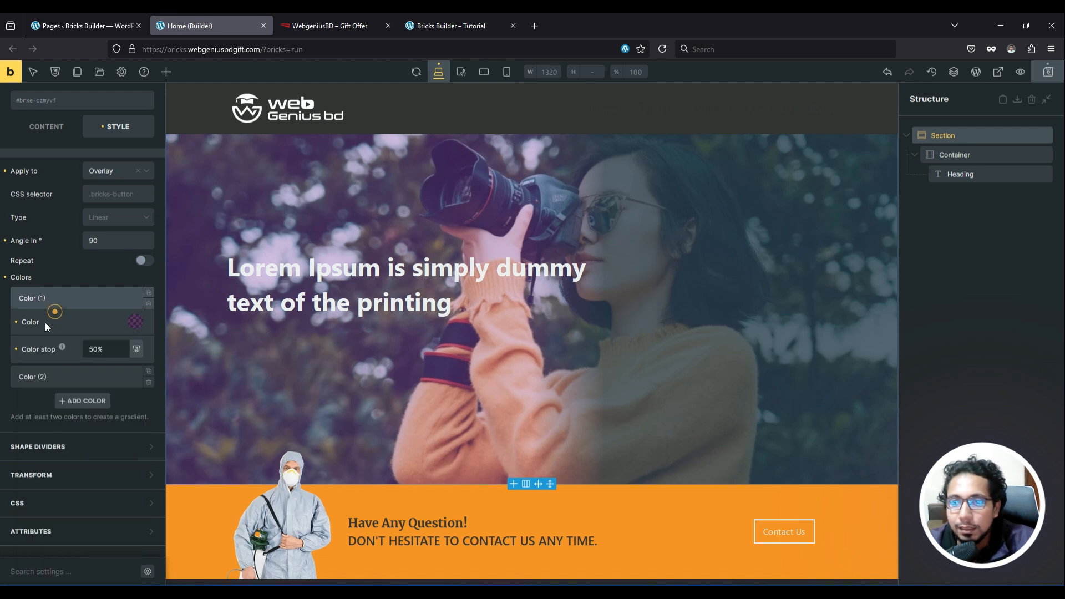
{"action": "left_click", "coordinate": [78, 384]}
{"action": "left_click", "coordinate": [130, 349]}
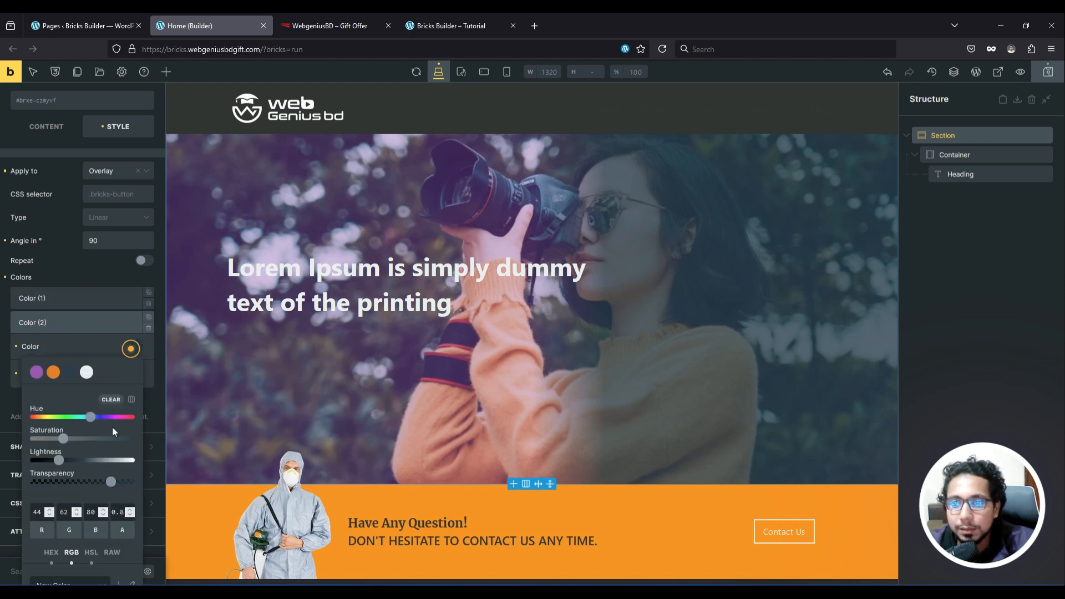
{"action": "left_click_drag", "start_coordinate": [108, 486], "coordinate": [93, 486]}
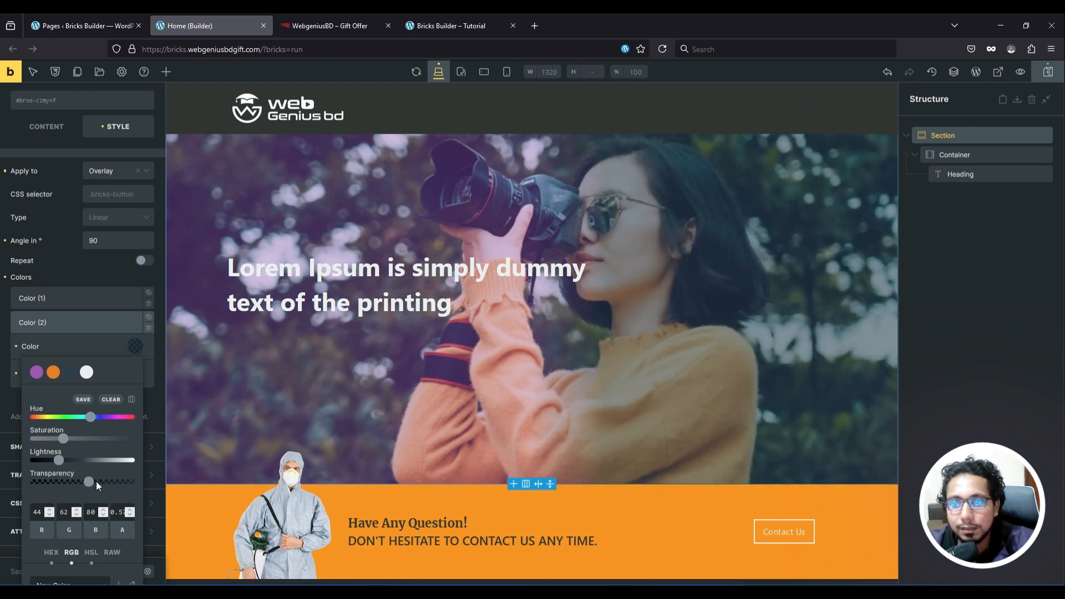
{"action": "left_click", "coordinate": [61, 330]}
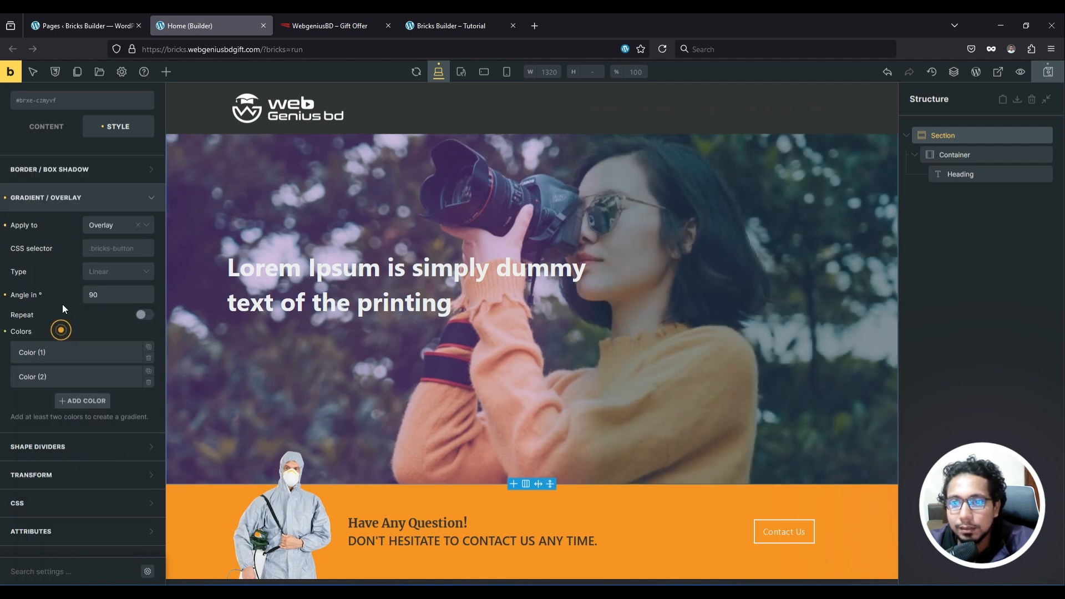
Step: Compare the section's first overlay color with the hero overlay on the WebgeniusBD reference site
{"action": "left_click", "coordinate": [44, 352]}
{"action": "left_click", "coordinate": [134, 377]}
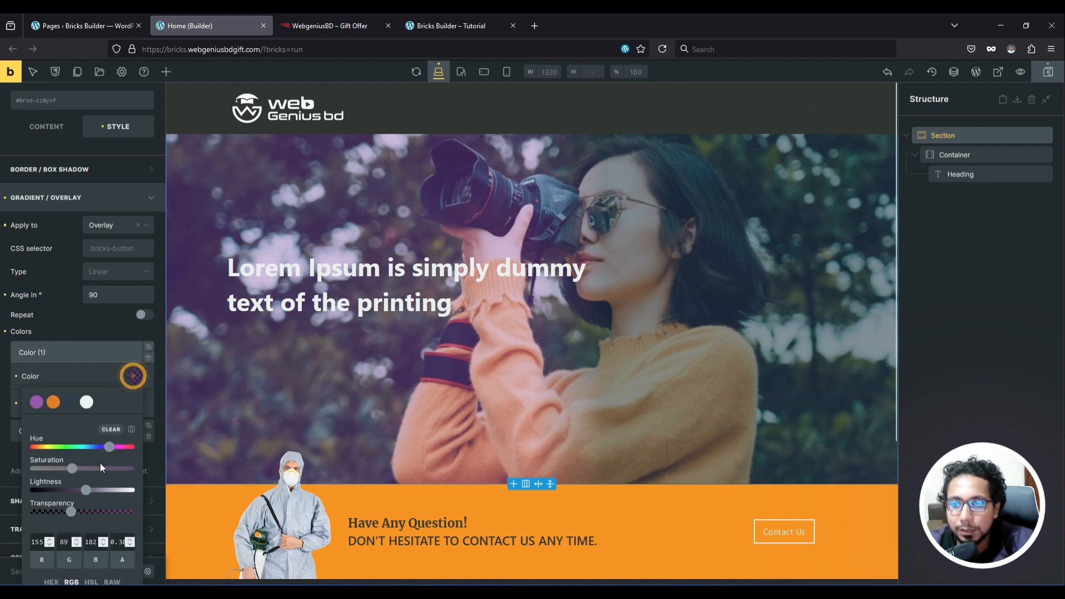
{"action": "left_click", "coordinate": [280, 21]}
{"action": "right_click", "coordinate": [122, 161]}
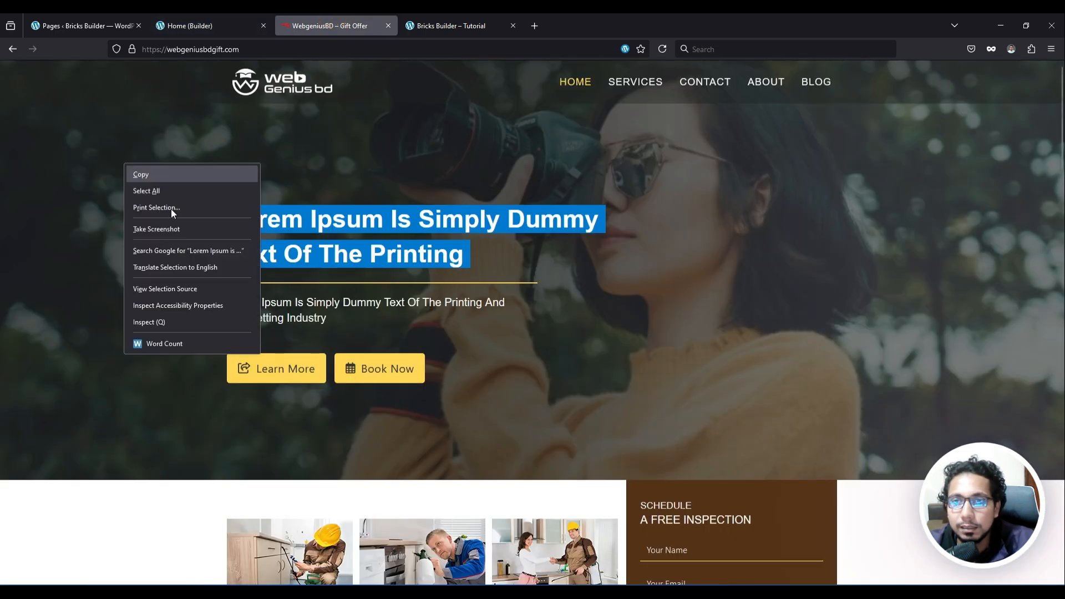
{"action": "left_click", "coordinate": [119, 126]}
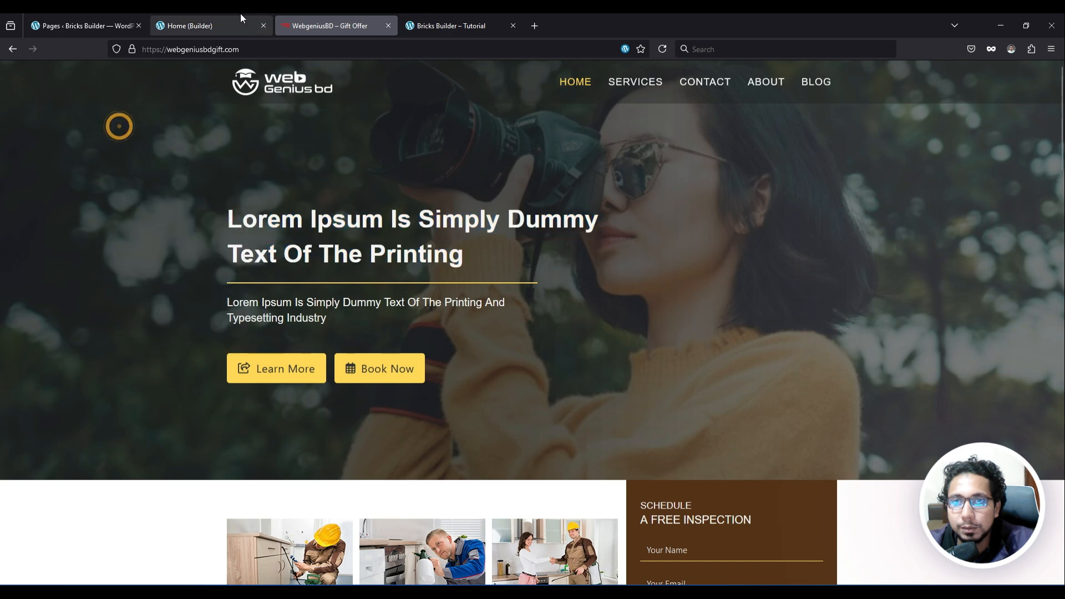
{"action": "left_click", "coordinate": [430, 17]}
{"action": "left_click", "coordinate": [327, 17]}
{"action": "left_click", "coordinate": [188, 26]}
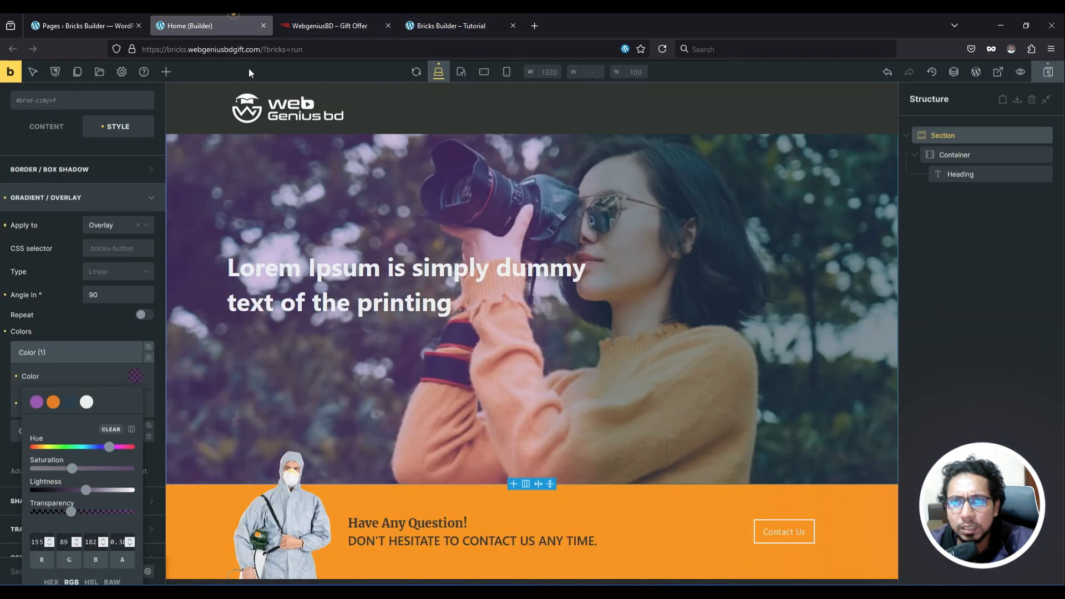
Step: Switch the first overlay gradient color to raw format and clear its purple value
{"action": "left_click", "coordinate": [48, 377]}
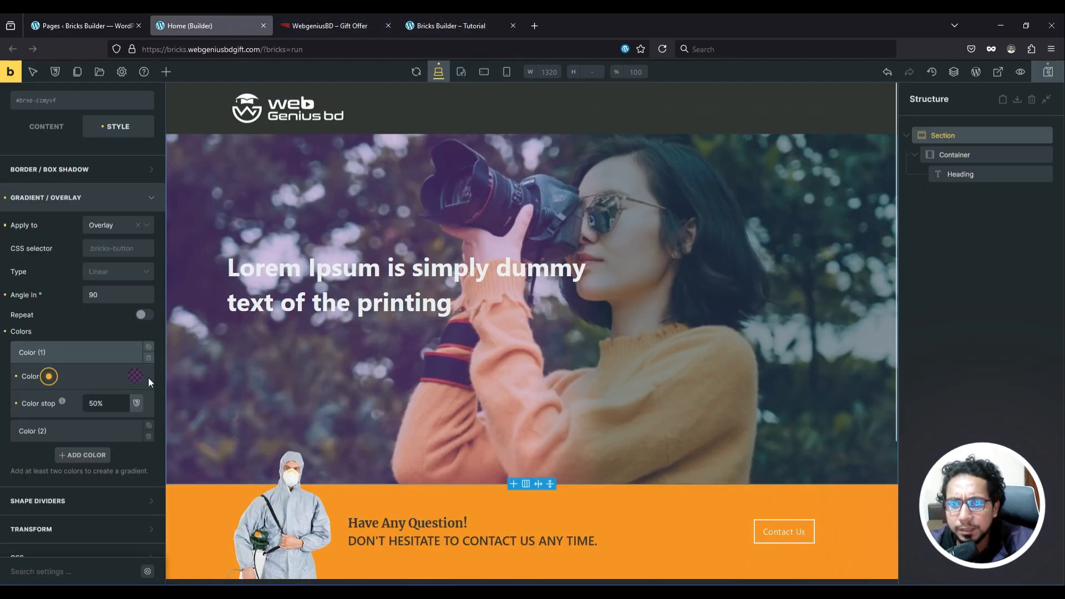
{"action": "left_click", "coordinate": [135, 376]}
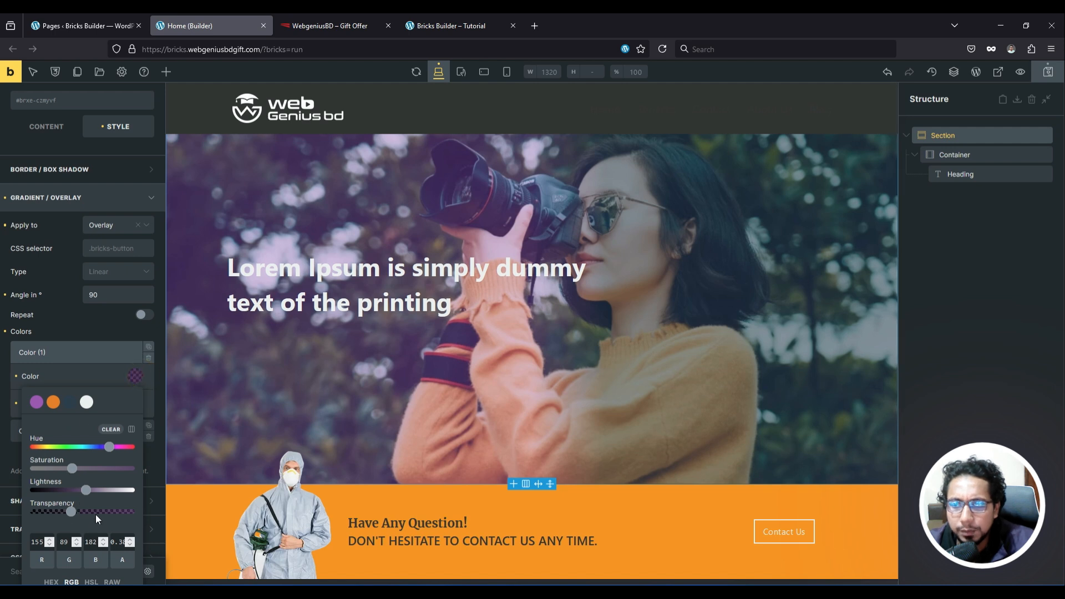
{"action": "scroll", "coordinate": [86, 533], "scroll_direction": "down", "scroll_amount": 2}
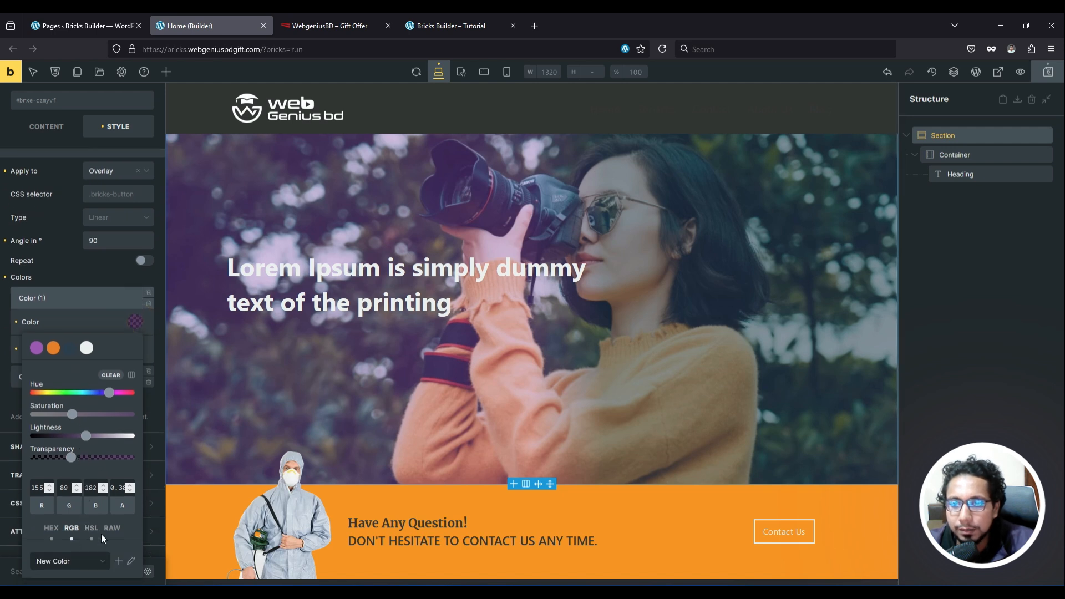
{"action": "left_click", "coordinate": [110, 530]}
{"action": "left_click", "coordinate": [61, 319]}
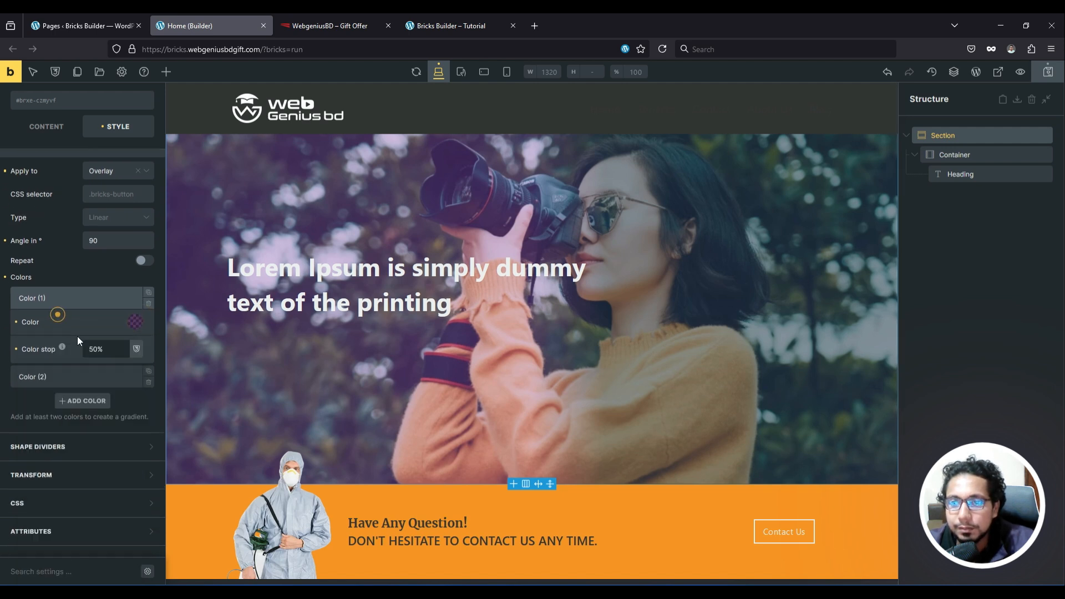
{"action": "left_click", "coordinate": [135, 322]}
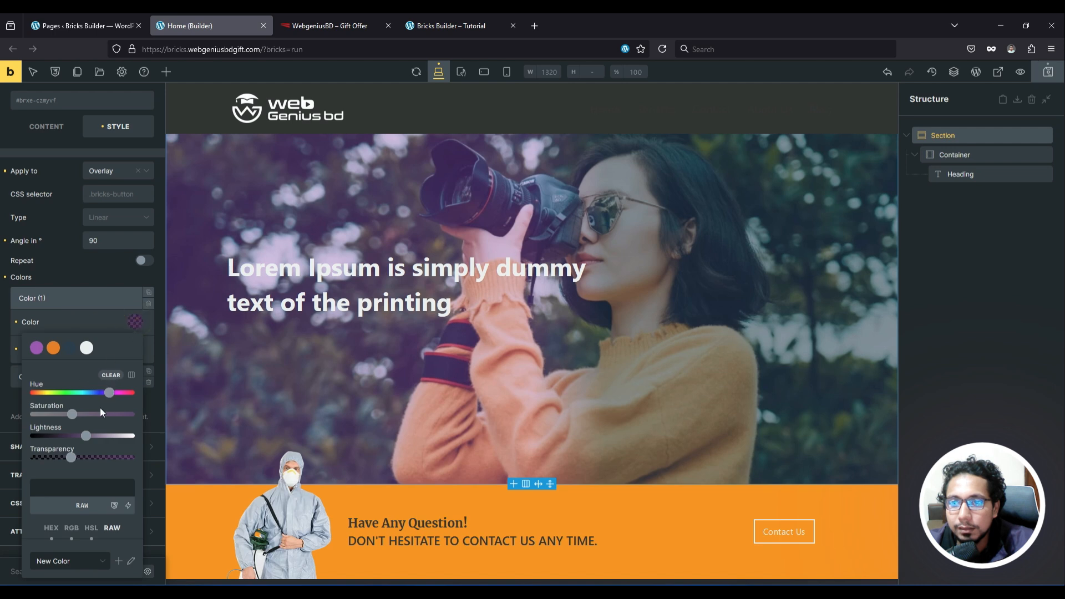
{"action": "left_click", "coordinate": [111, 376]}
Step: Assign the dark blue #2c3e50 from the palette to the first overlay gradient color
{"action": "left_click", "coordinate": [133, 323]}
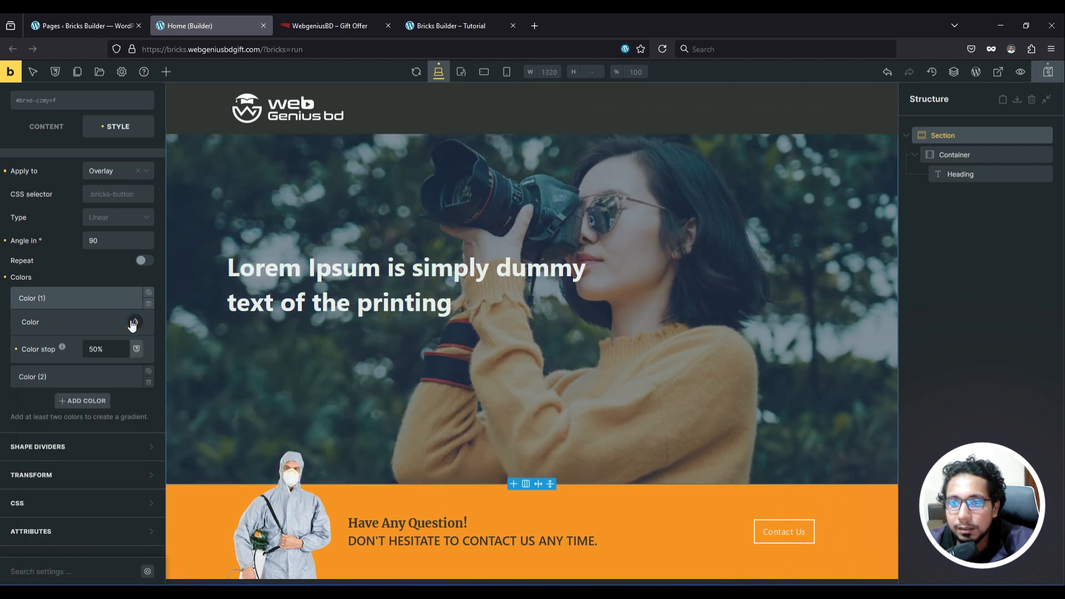
{"action": "left_click", "coordinate": [133, 322]}
{"action": "left_click", "coordinate": [74, 349]}
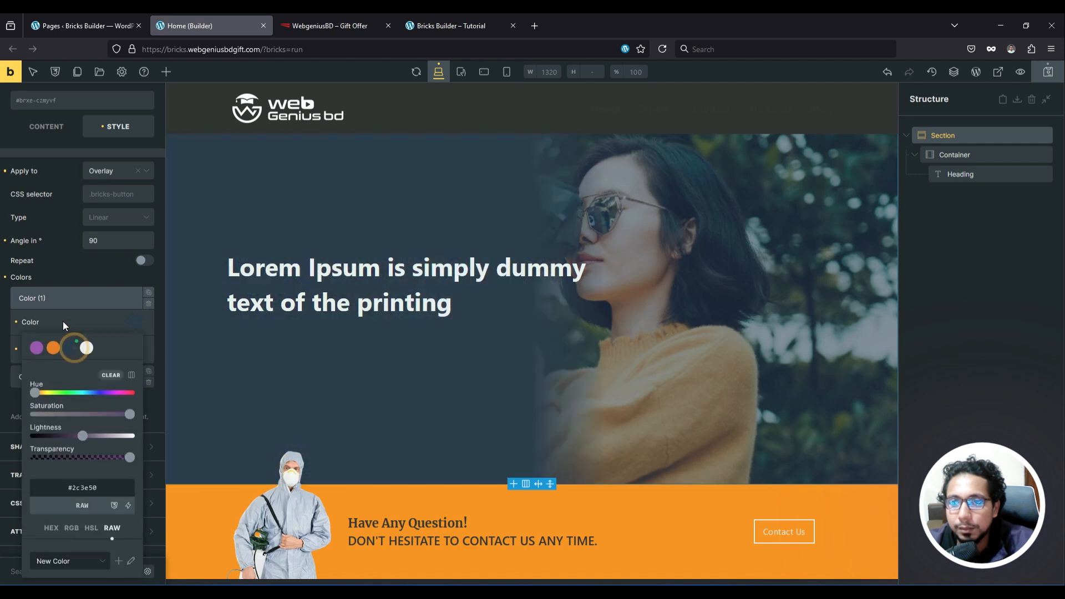
{"action": "left_click", "coordinate": [62, 327]}
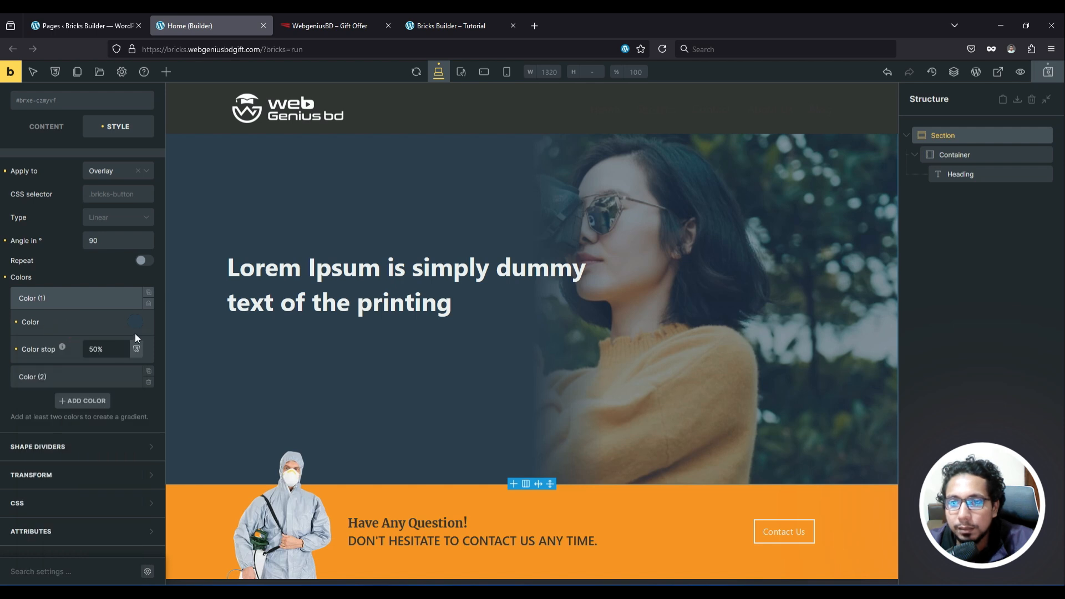
Step: Make the first overlay gradient color a black at roughly half opacity
{"action": "left_click", "coordinate": [135, 322]}
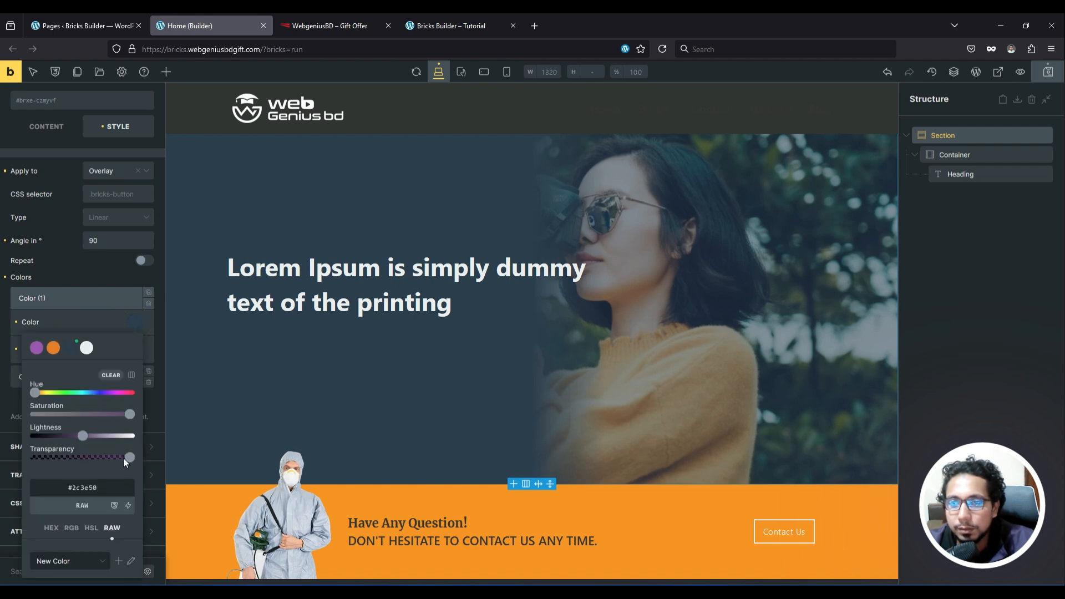
{"action": "left_click_drag", "start_coordinate": [124, 458], "coordinate": [82, 460]}
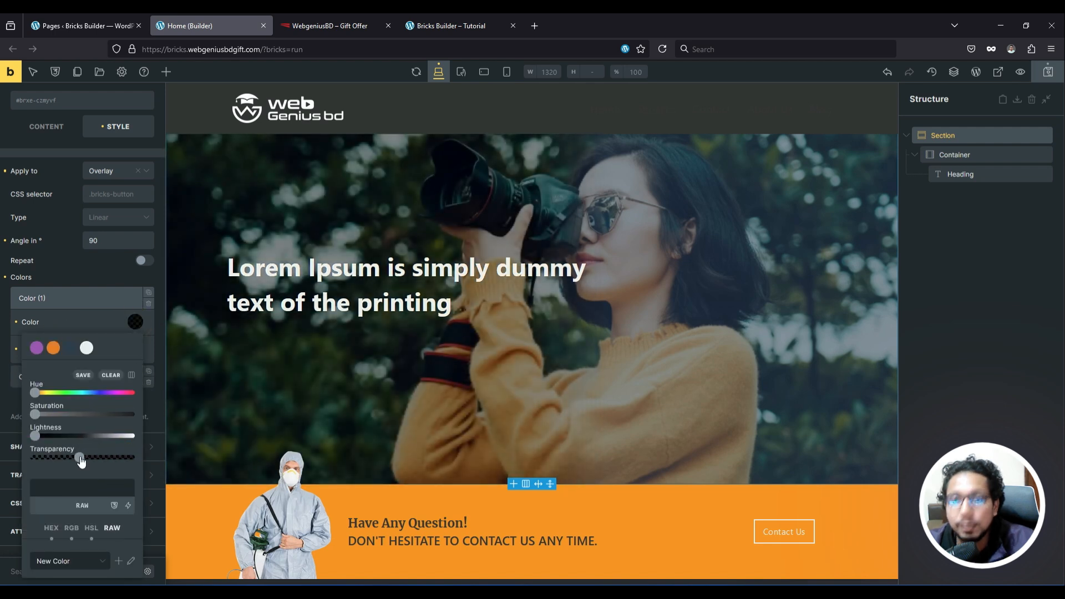
{"action": "left_click", "coordinate": [103, 267]}
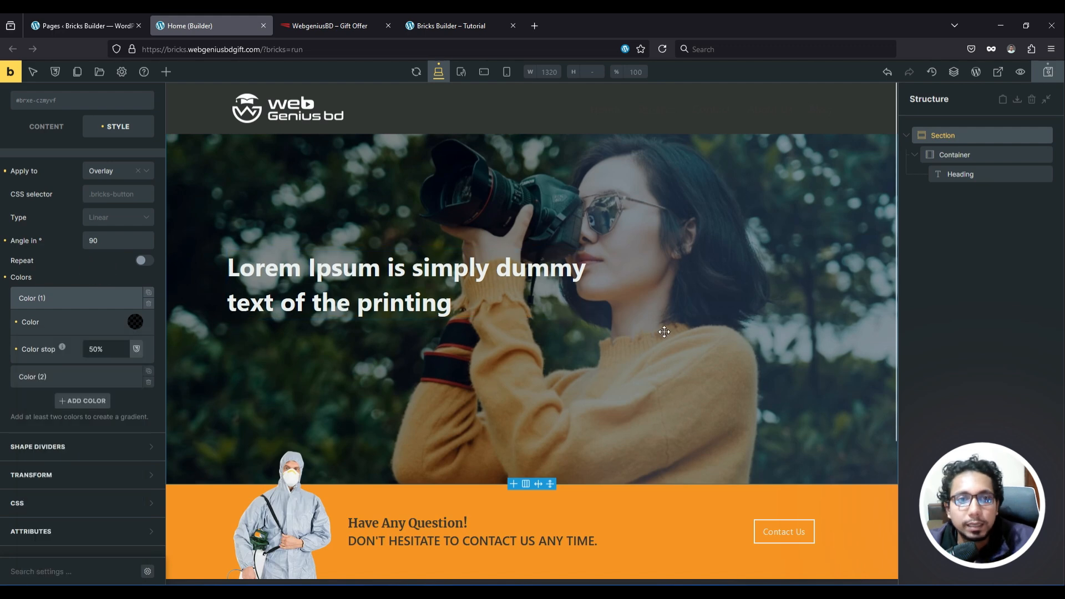
Step: Duplicate the hero section together with its container and heading
{"action": "scroll", "coordinate": [441, 342], "scroll_direction": "down", "scroll_amount": 3}
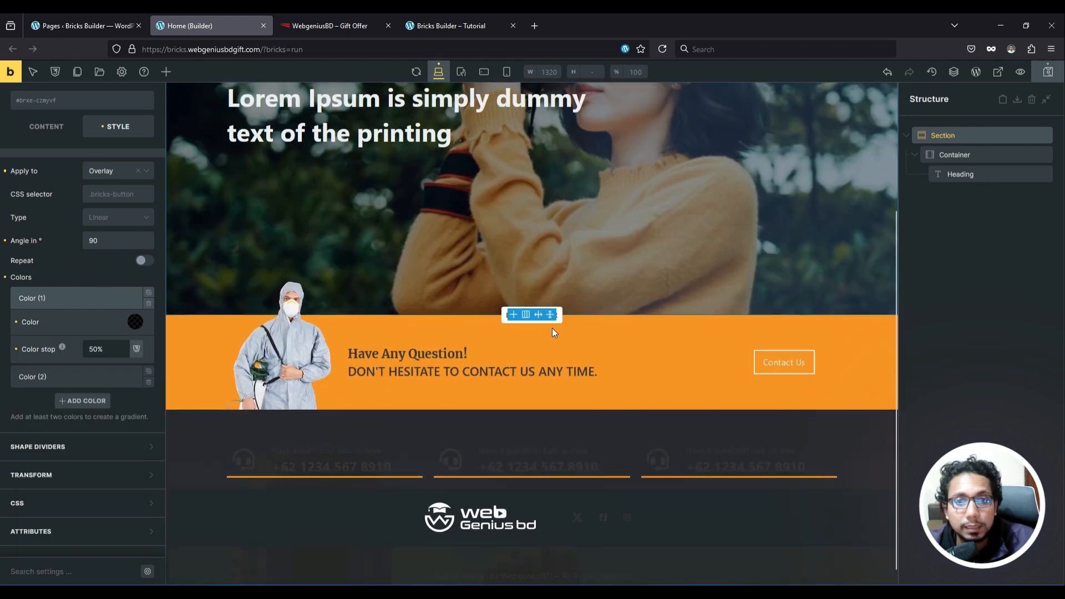
{"action": "scroll", "coordinate": [468, 240], "scroll_direction": "up", "scroll_amount": 3}
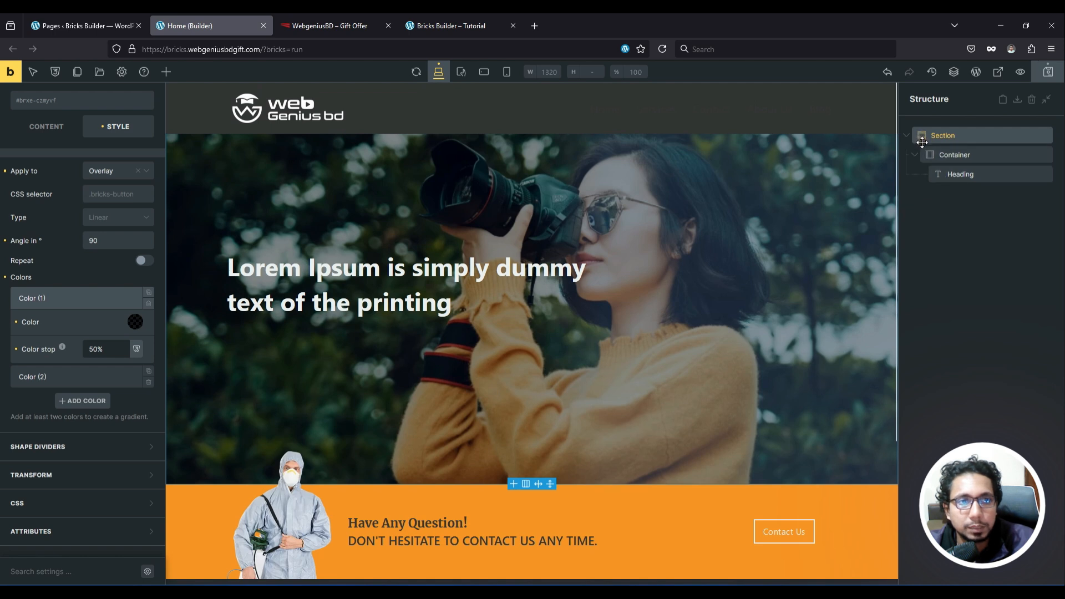
{"action": "left_click_drag", "start_coordinate": [923, 155], "coordinate": [922, 154]}
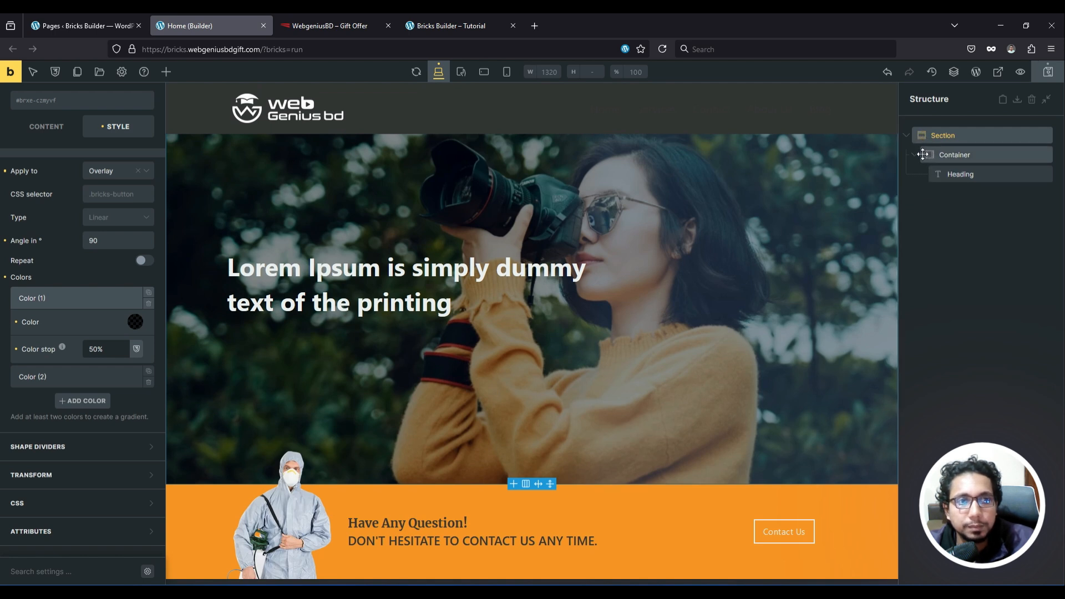
{"action": "right_click", "coordinate": [922, 137]}
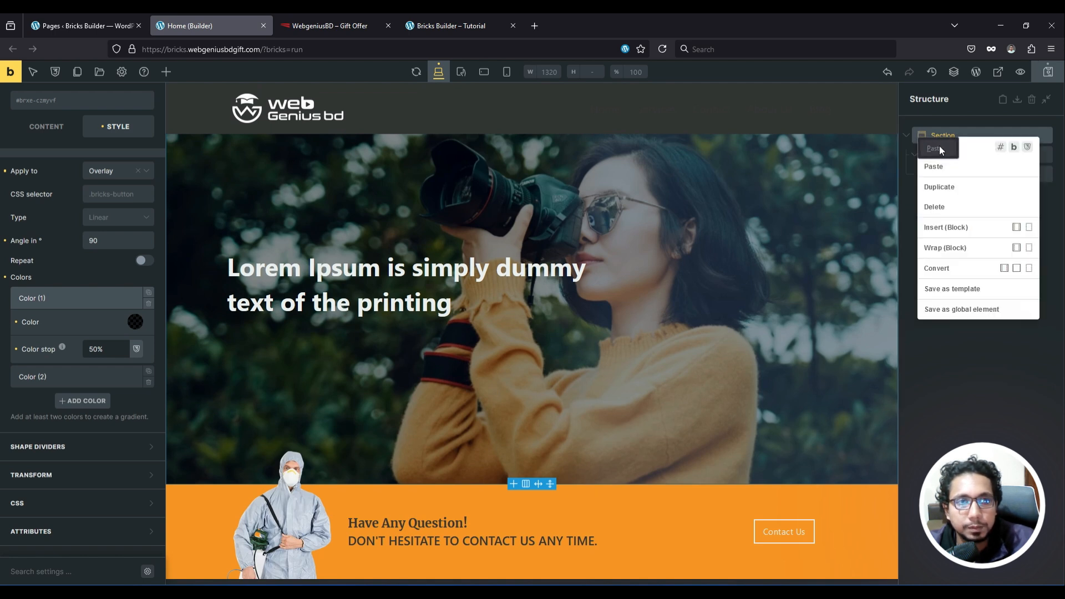
{"action": "left_click", "coordinate": [944, 187]}
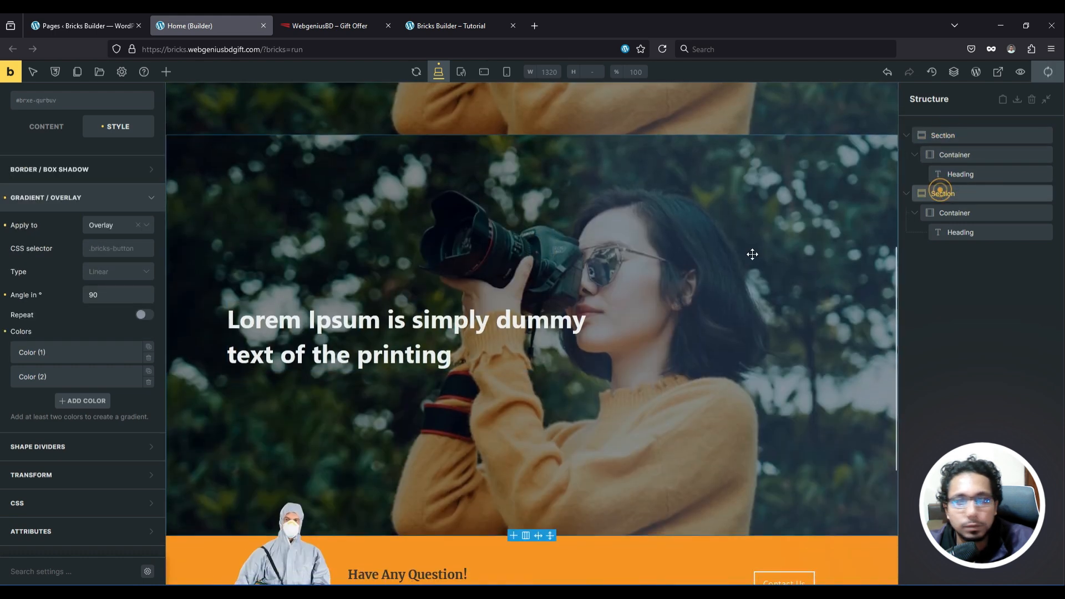
Step: Remove the background image from the duplicated section
{"action": "scroll", "coordinate": [61, 249], "scroll_direction": "up", "scroll_amount": 3}
{"action": "left_click", "coordinate": [46, 162]}
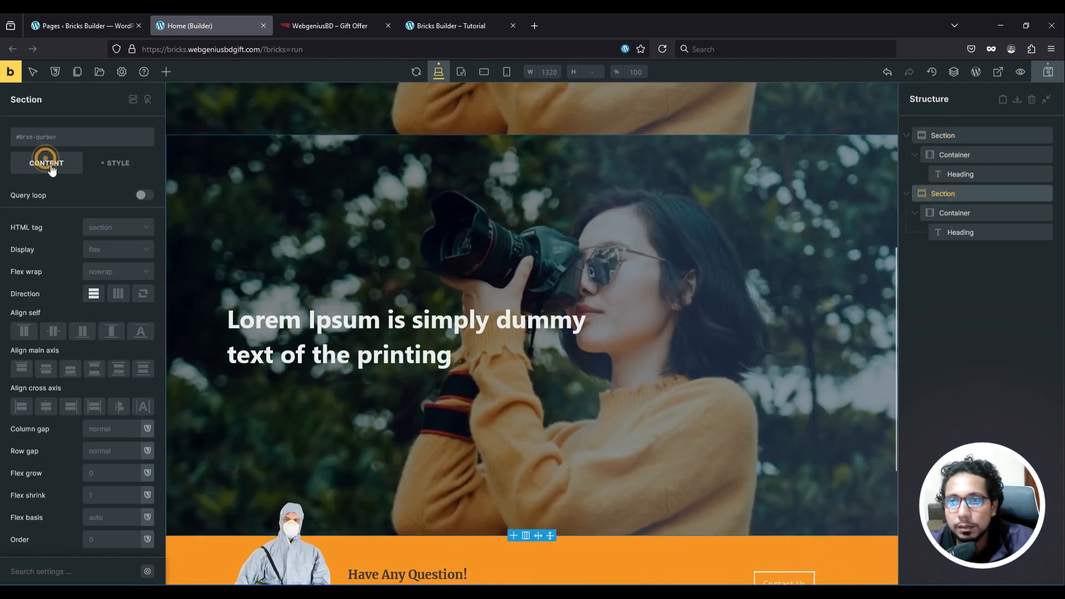
{"action": "left_click", "coordinate": [113, 163]}
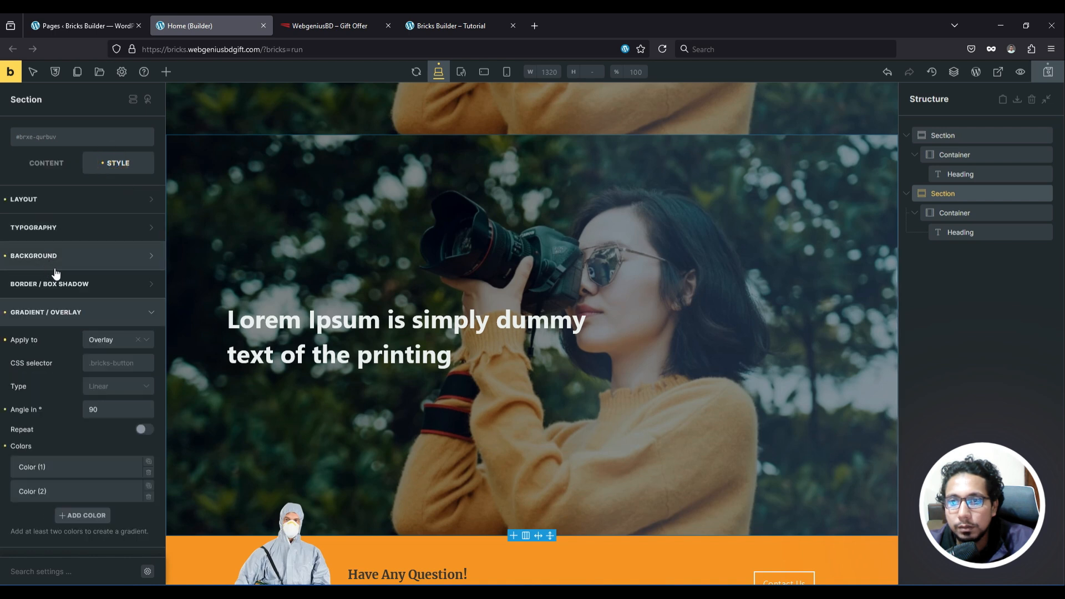
{"action": "left_click", "coordinate": [59, 256]}
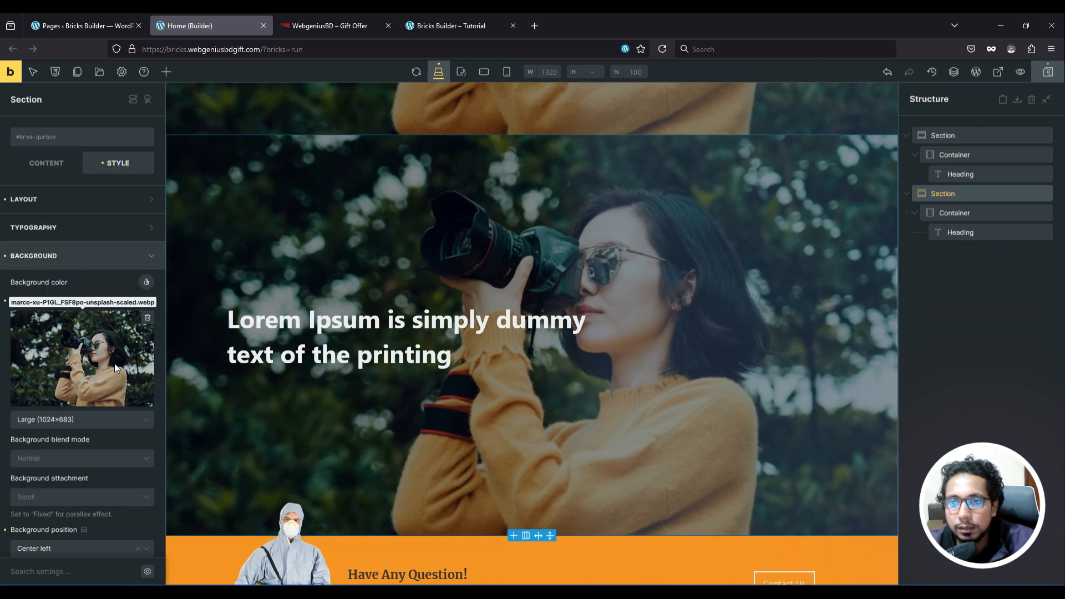
{"action": "left_click", "coordinate": [147, 319]}
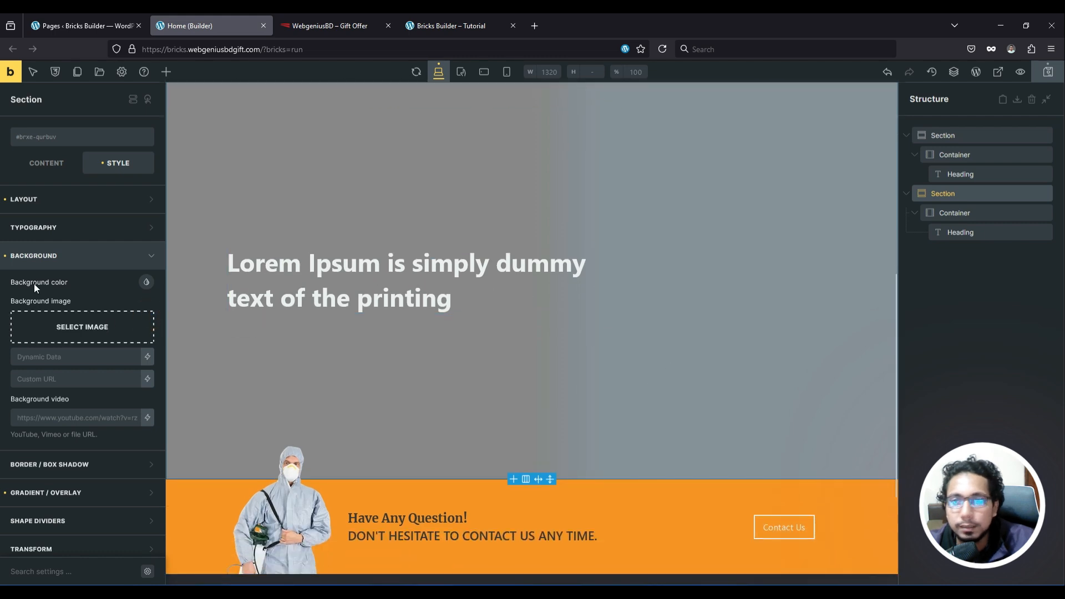
Step: Make the duplicated section's first overlay gradient color a fully opaque black
{"action": "left_click", "coordinate": [43, 257]}
{"action": "left_click", "coordinate": [71, 311]}
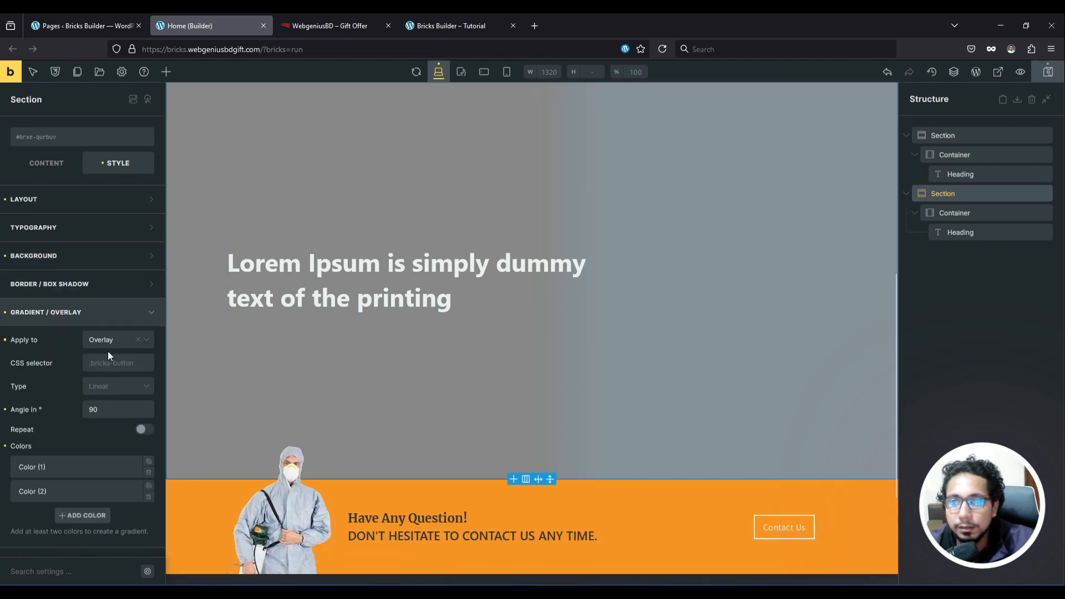
{"action": "left_click", "coordinate": [108, 406]}
{"action": "left_click", "coordinate": [40, 466]}
{"action": "scroll", "coordinate": [43, 466], "scroll_direction": "down", "scroll_amount": 2}
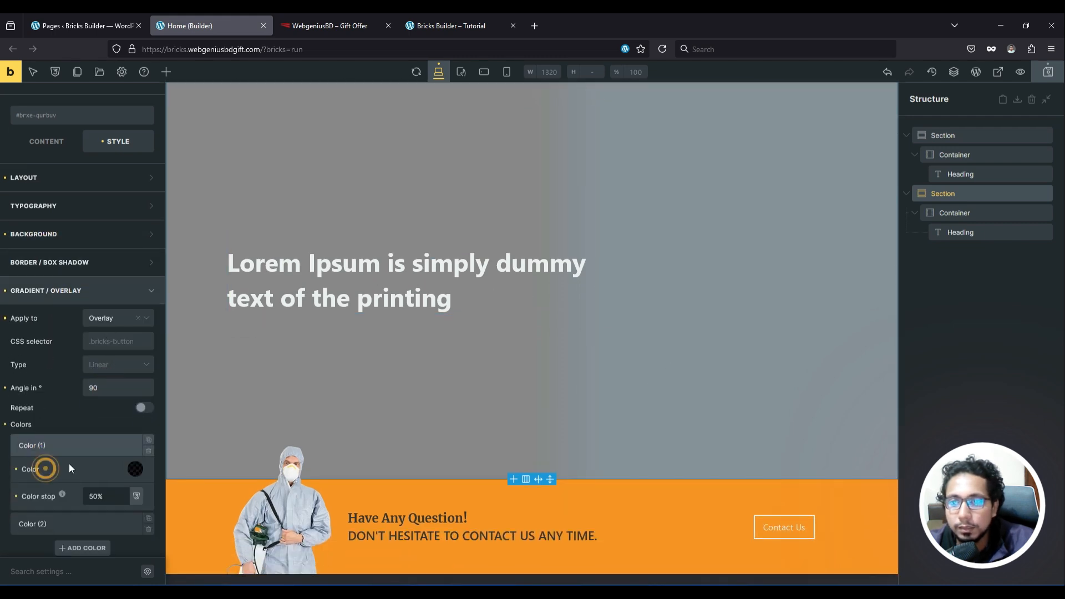
{"action": "left_click", "coordinate": [134, 393]}
{"action": "left_click_drag", "start_coordinate": [35, 526], "coordinate": [156, 525]}
{"action": "left_click", "coordinate": [65, 394]}
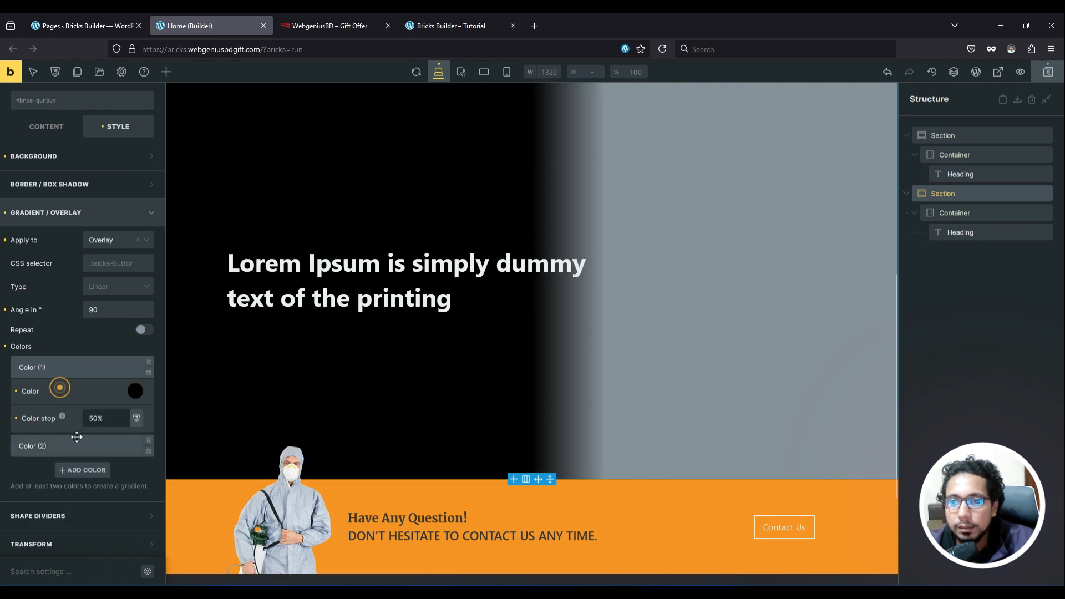
Step: Raise the second overlay gradient color of the duplicated section to full opacity
{"action": "left_click", "coordinate": [57, 447]}
{"action": "left_click", "coordinate": [134, 417]}
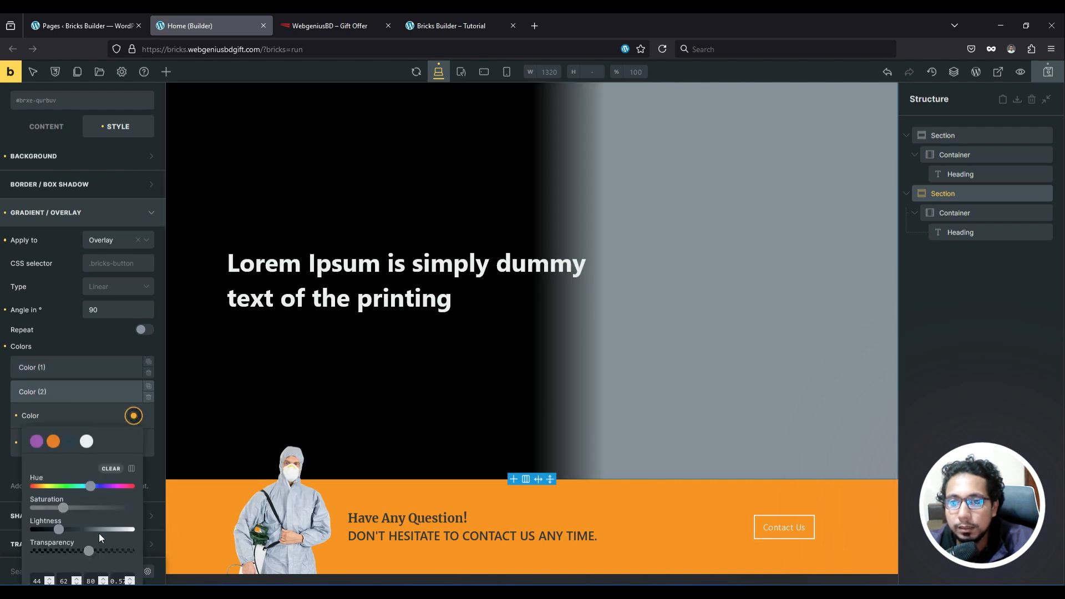
{"action": "left_click_drag", "start_coordinate": [90, 550], "coordinate": [169, 550]}
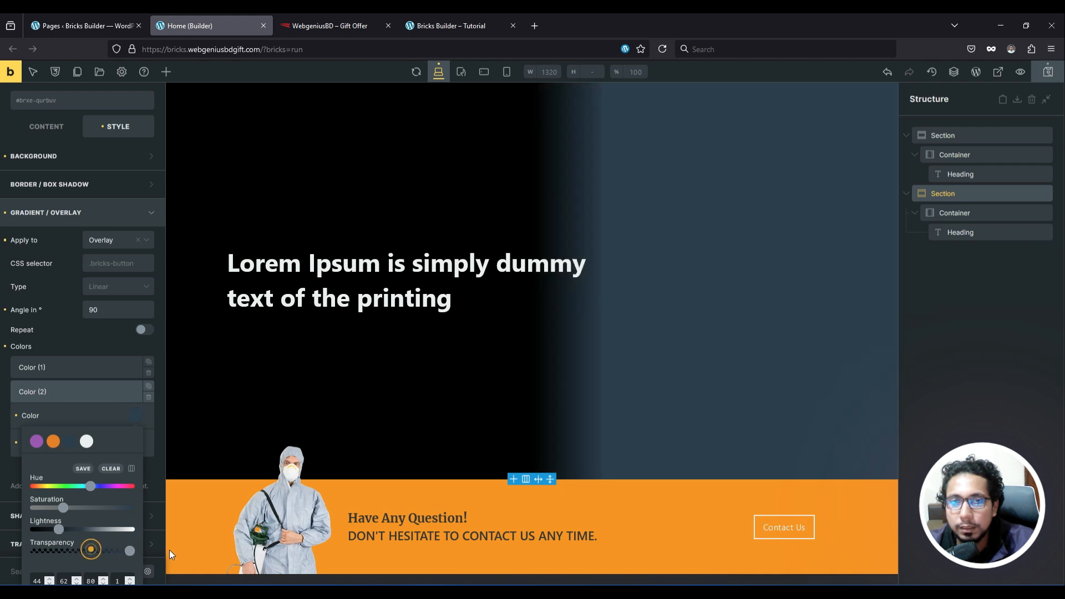
{"action": "left_click", "coordinate": [38, 393]}
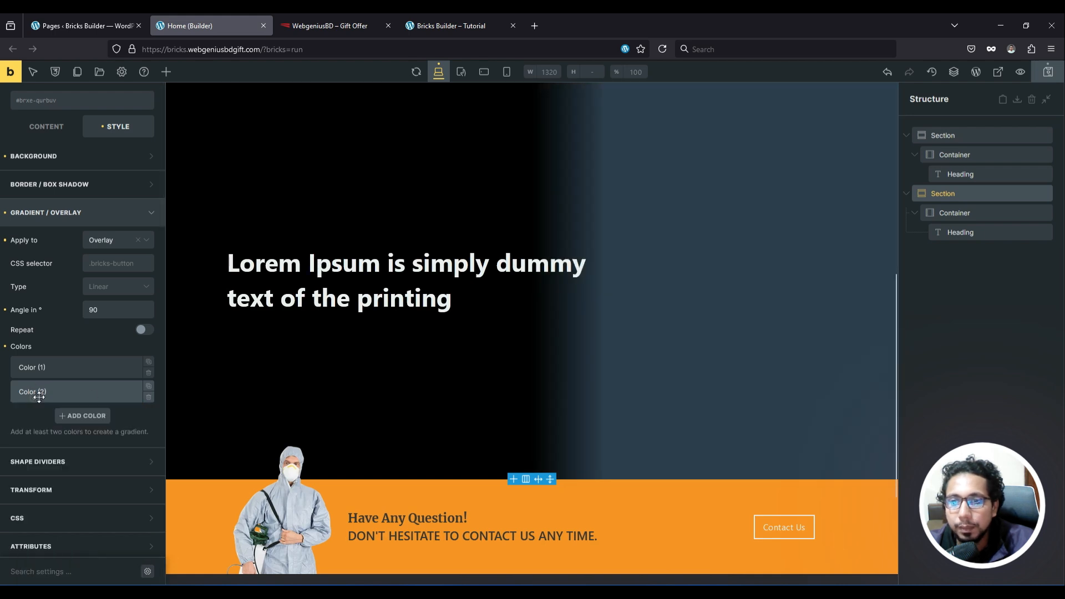
Step: Set the second overlay gradient color's stop to 50%
{"action": "left_click", "coordinate": [74, 394]}
{"action": "left_click", "coordinate": [94, 441]}
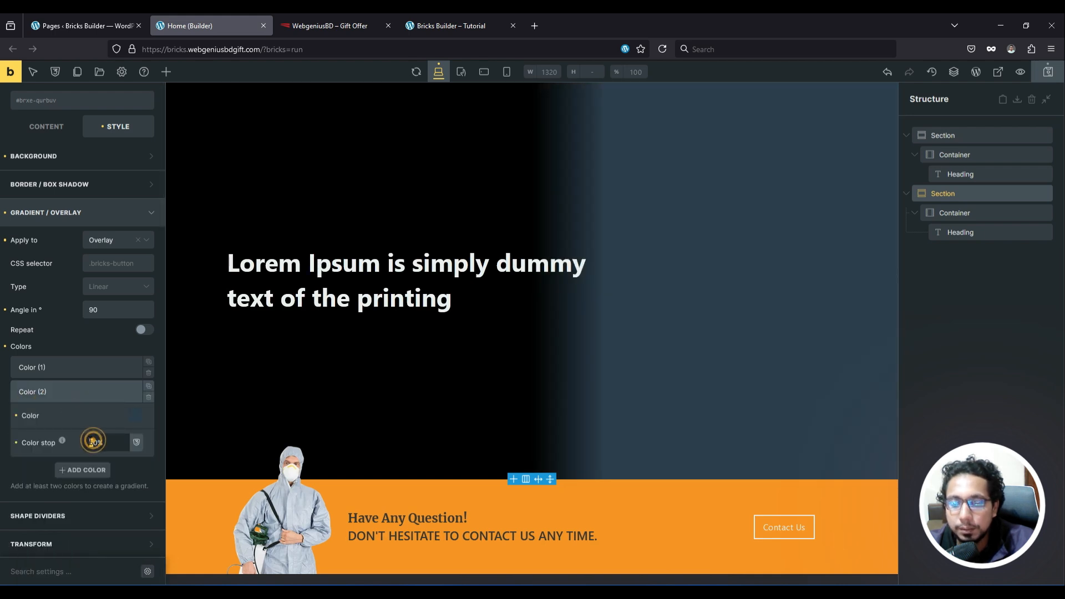
{"action": "key", "text": "BackSpace"}
{"action": "type", "text": "50"}
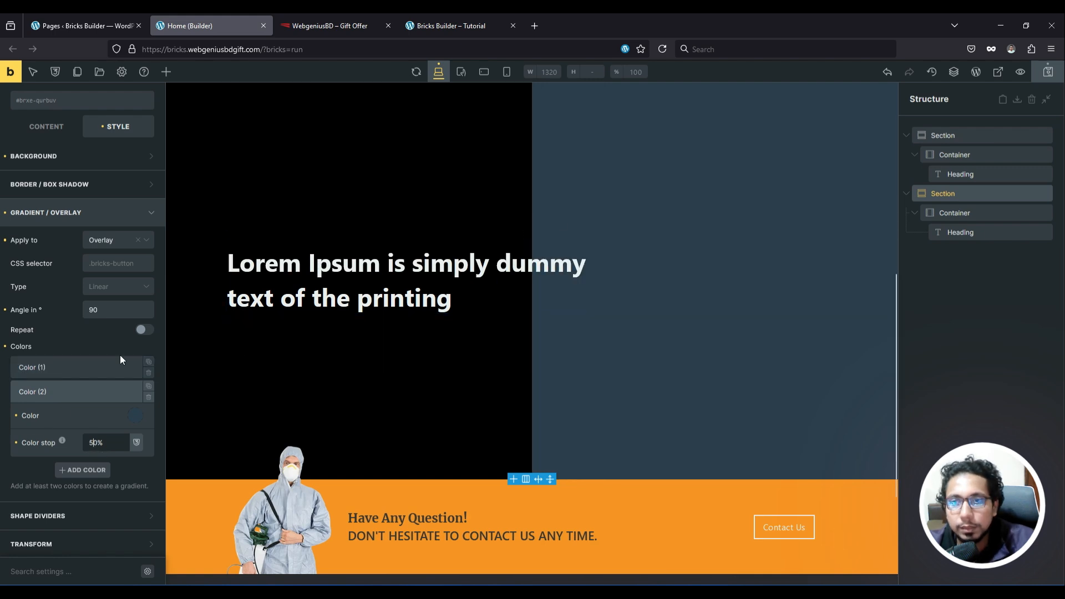
Step: Assign the palette orange #e67e22 to the second overlay gradient color and the purple #9b59b6 to the first
{"action": "left_click", "coordinate": [74, 392]}
{"action": "left_click", "coordinate": [73, 392]}
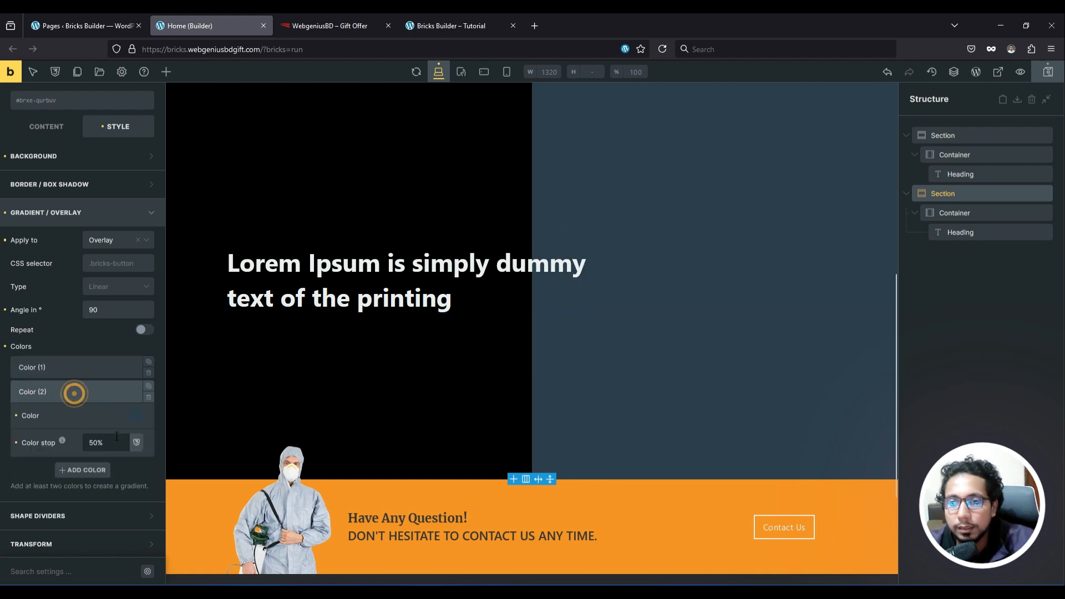
{"action": "left_click", "coordinate": [135, 415]}
{"action": "left_click", "coordinate": [52, 442]}
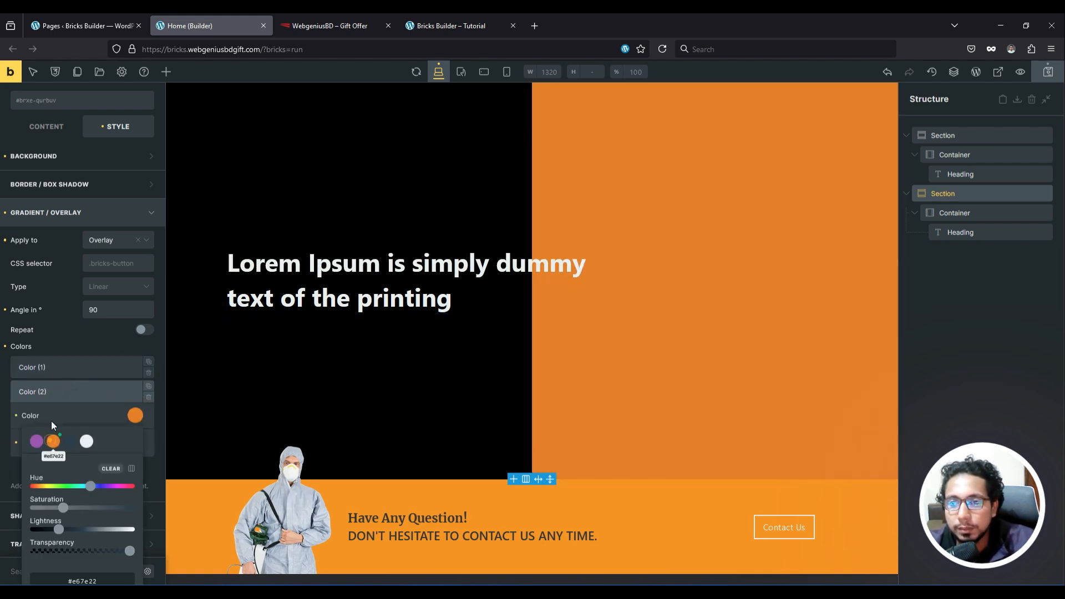
{"action": "left_click", "coordinate": [53, 367]}
{"action": "left_click", "coordinate": [135, 392]}
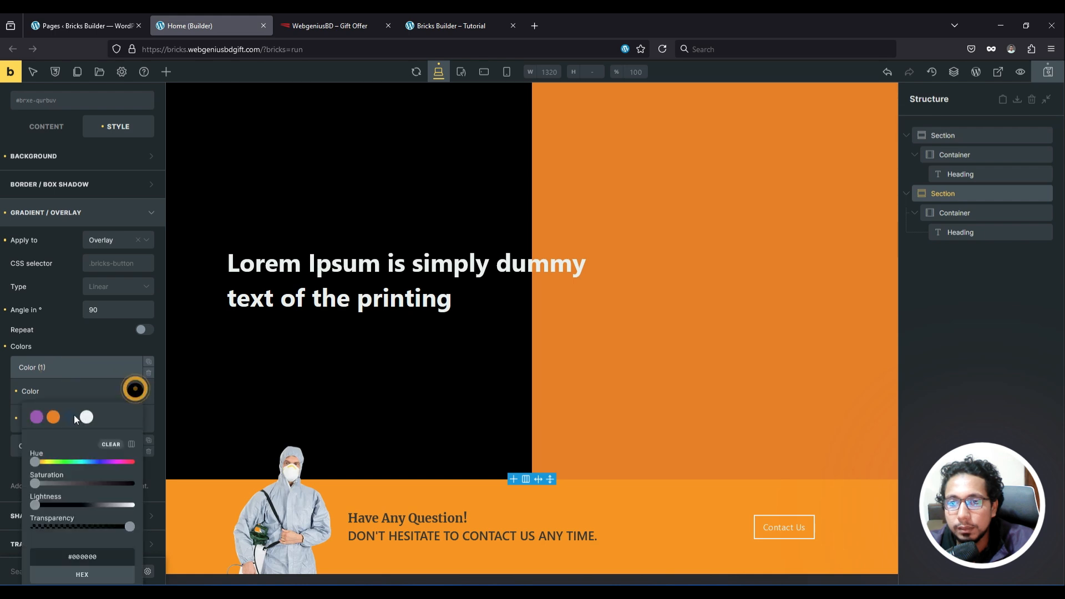
{"action": "left_click", "coordinate": [37, 417]}
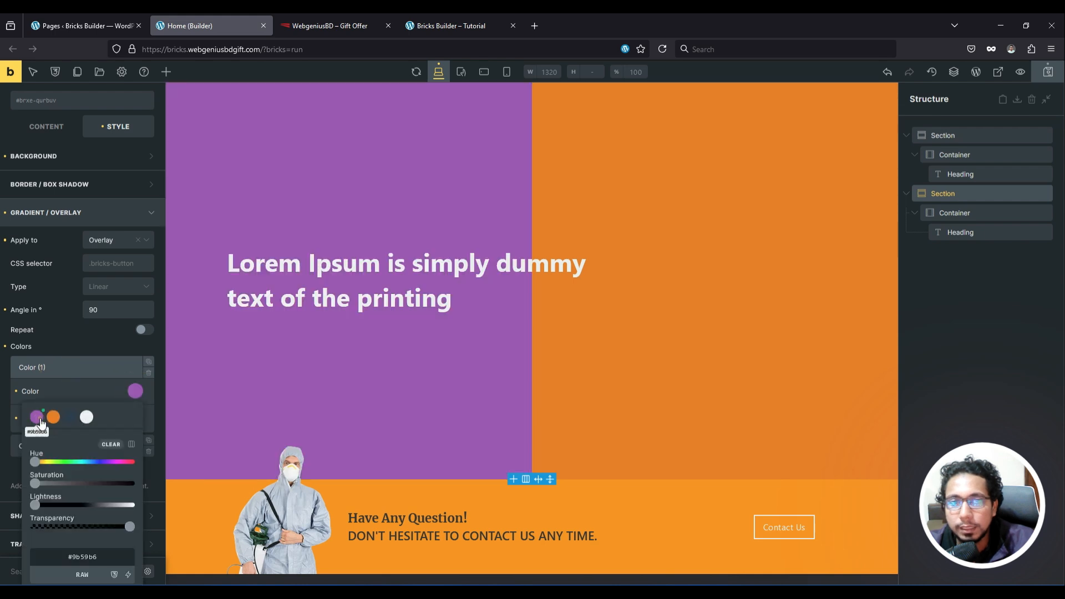
Step: Try an overlay gradient angle of 30 degrees and settle on 40 degrees
{"action": "scroll", "coordinate": [69, 366], "scroll_direction": "up", "scroll_amount": 1}
{"action": "double_click", "coordinate": [101, 356]}
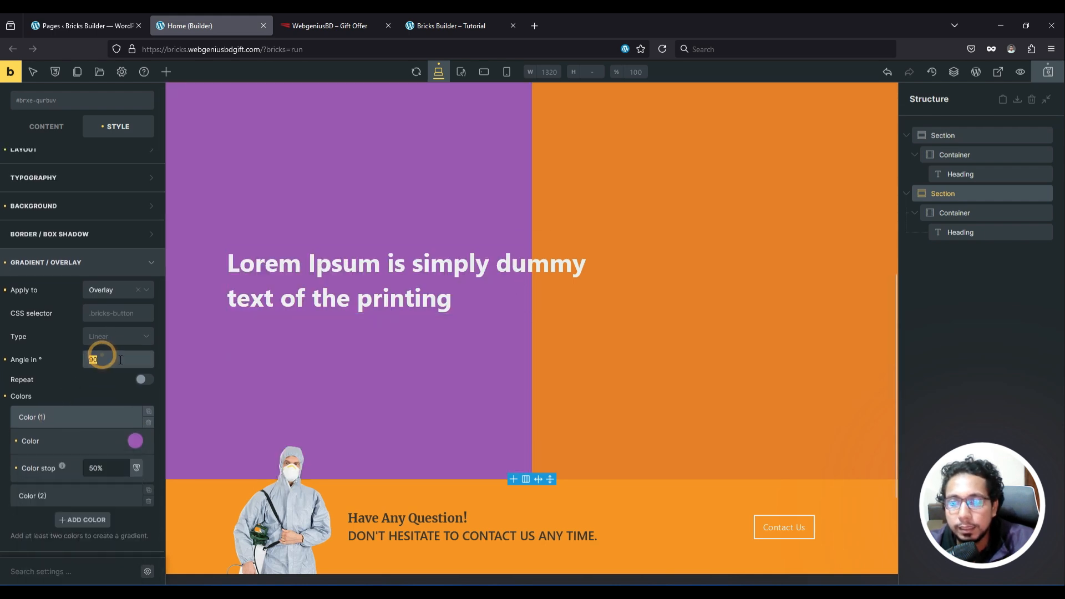
{"action": "type", "text": "3"}
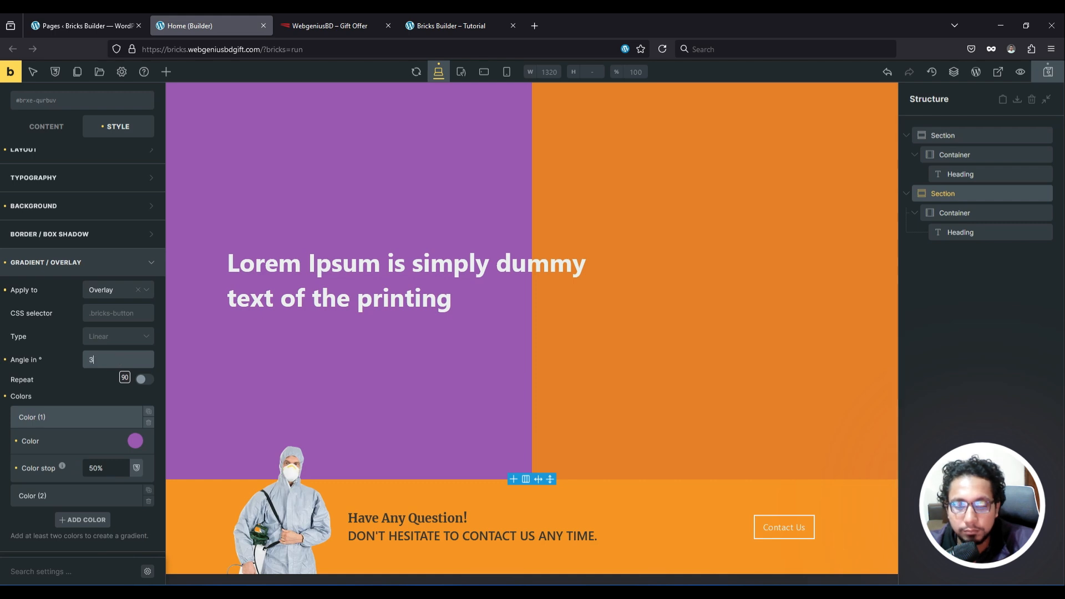
{"action": "type", "text": "0"}
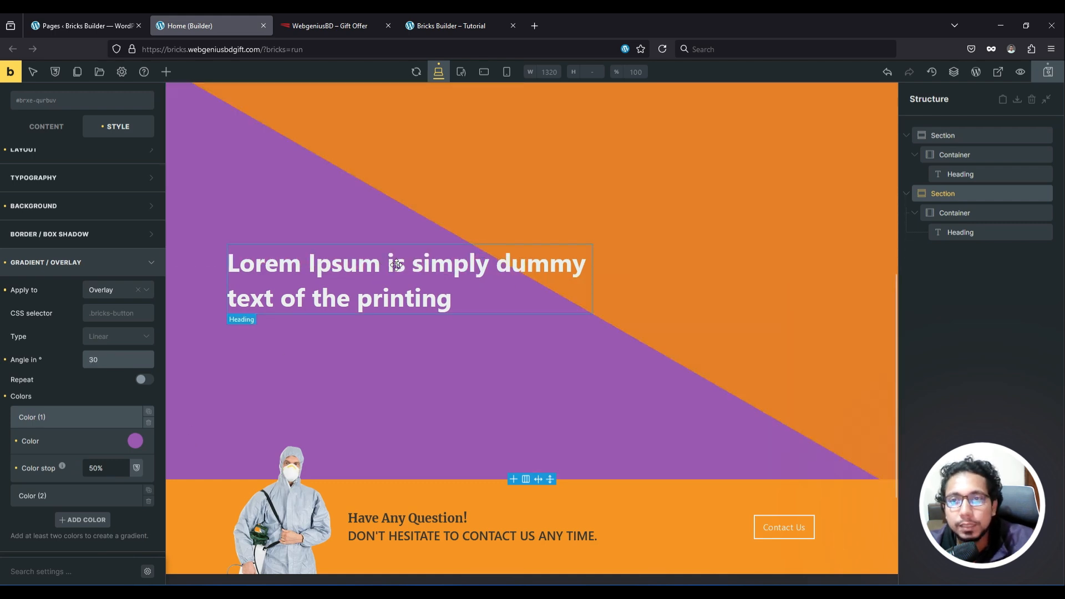
{"action": "left_click_drag", "start_coordinate": [76, 358], "coordinate": [74, 359]}
{"action": "type", "text": "40"}
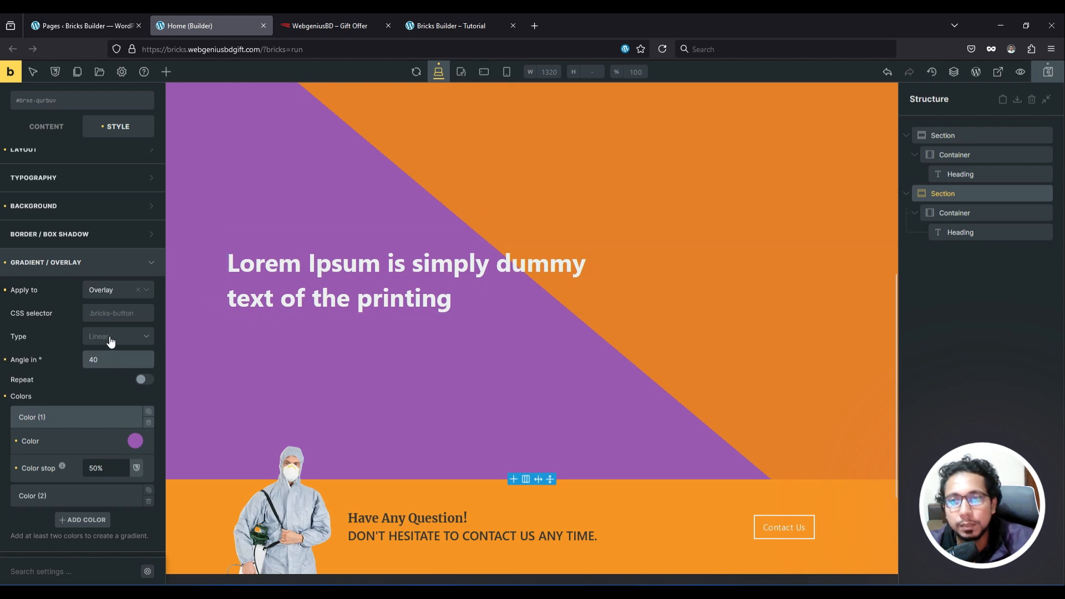
Step: Try the Radial and Conic types for the overlay gradient and return it to Linear
{"action": "left_click", "coordinate": [110, 342]}
{"action": "left_click", "coordinate": [109, 373]}
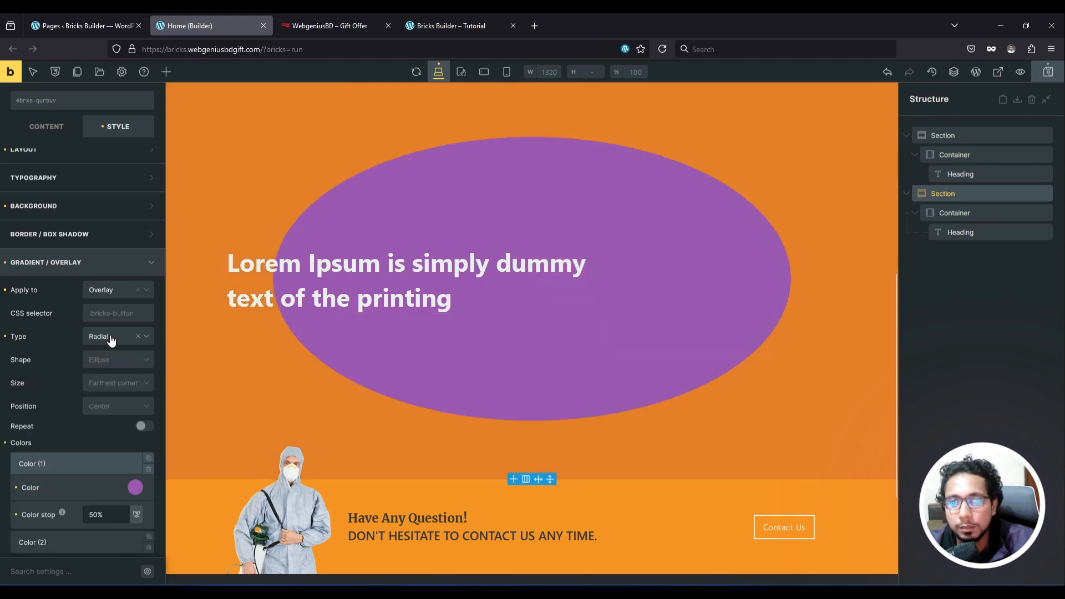
{"action": "left_click", "coordinate": [111, 339]}
{"action": "left_click", "coordinate": [107, 372]}
{"action": "left_click", "coordinate": [109, 337]}
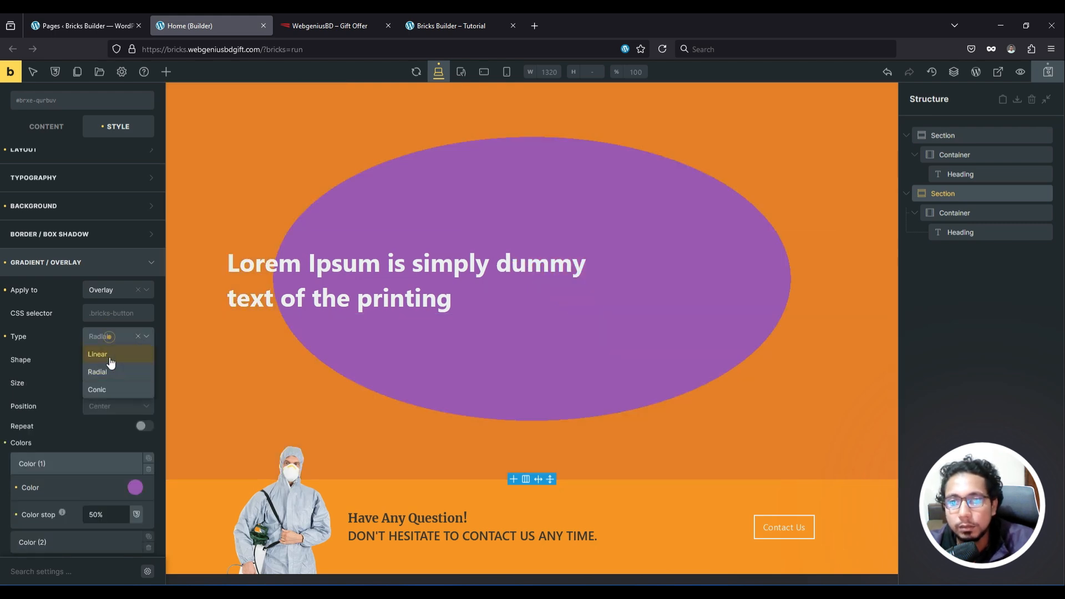
{"action": "left_click", "coordinate": [107, 388]}
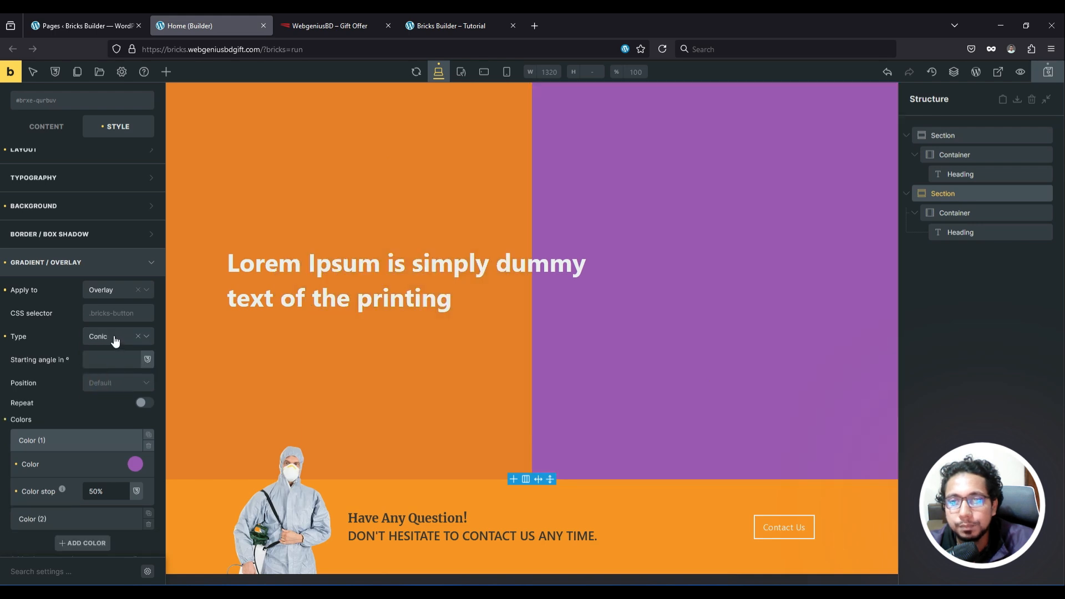
{"action": "left_click", "coordinate": [115, 341]}
{"action": "left_click", "coordinate": [111, 355]}
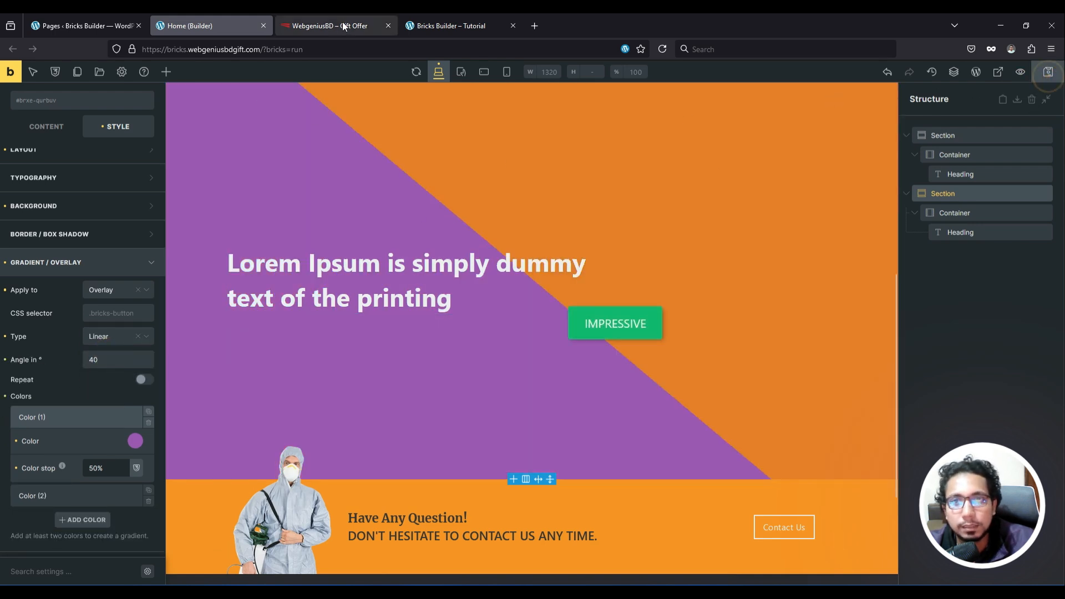
Step: Check the duplicated section's diagonal gradient on the live Home page and return to the Bricks builder
{"action": "left_click", "coordinate": [456, 24]}
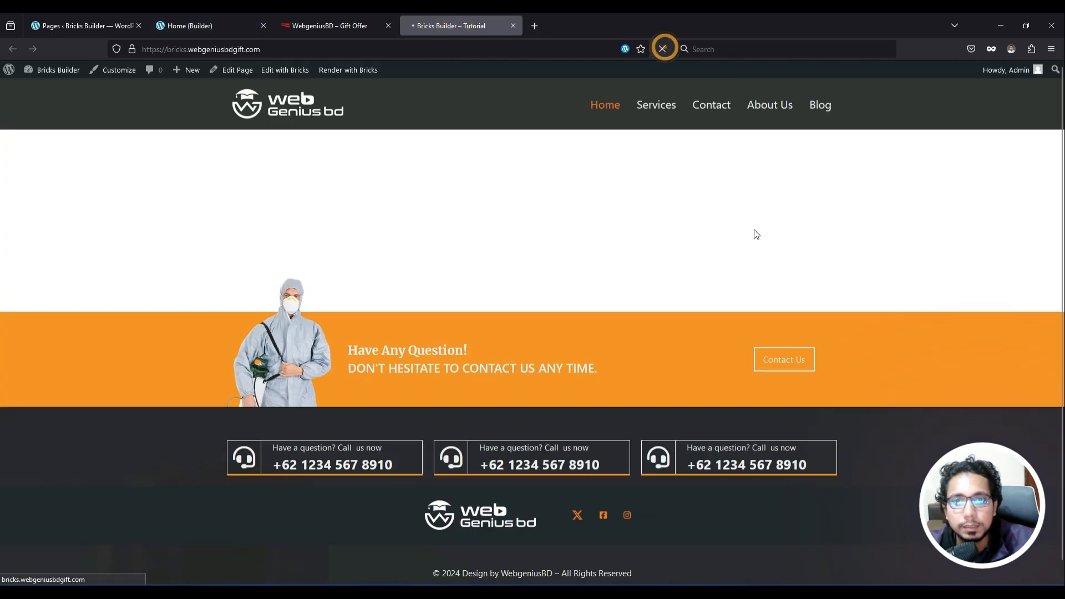
{"action": "scroll", "coordinate": [549, 241], "scroll_direction": "down", "scroll_amount": 10}
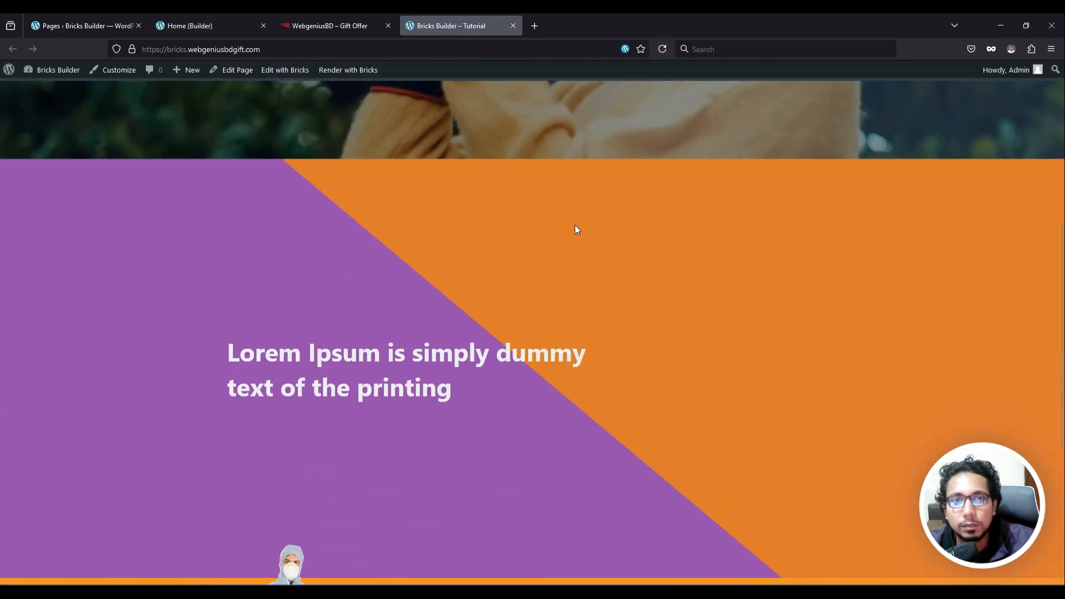
{"action": "scroll", "coordinate": [371, 233], "scroll_direction": "up", "scroll_amount": 3}
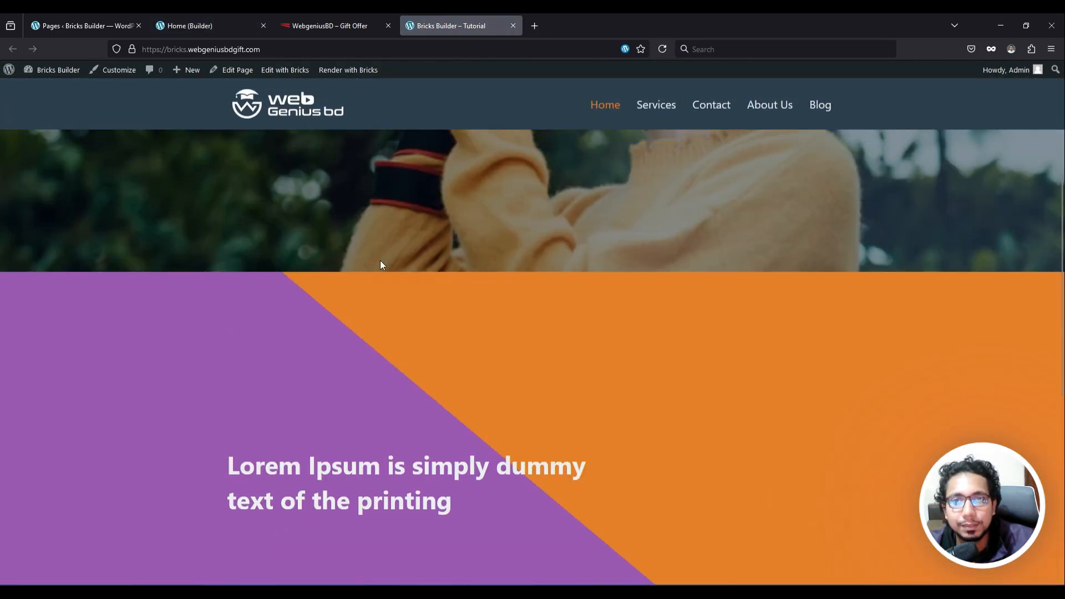
{"action": "scroll", "coordinate": [481, 339], "scroll_direction": "down", "scroll_amount": 3}
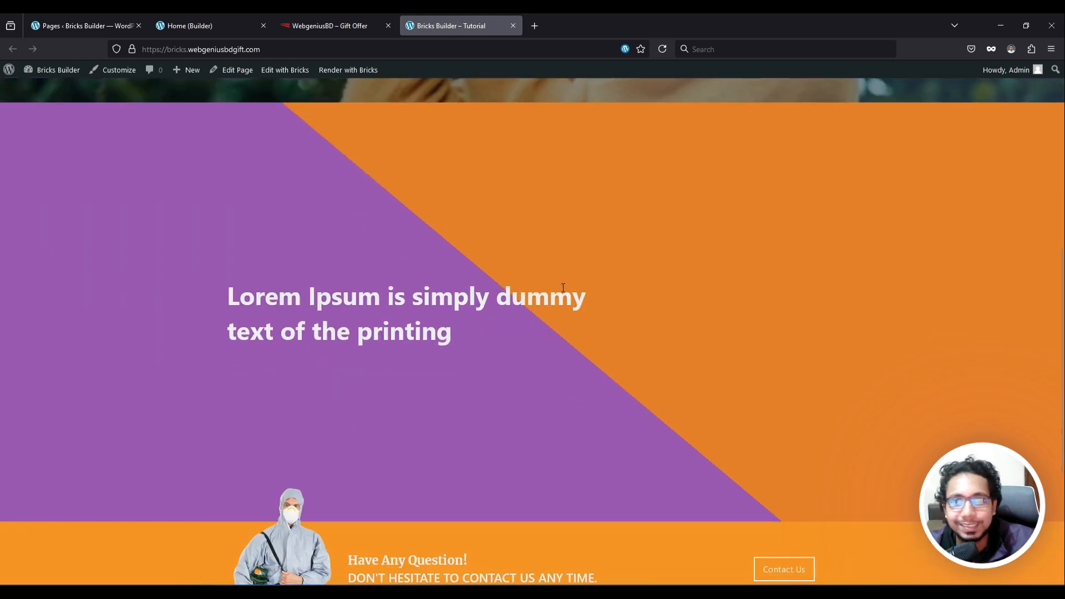
{"action": "left_click", "coordinate": [194, 15]}
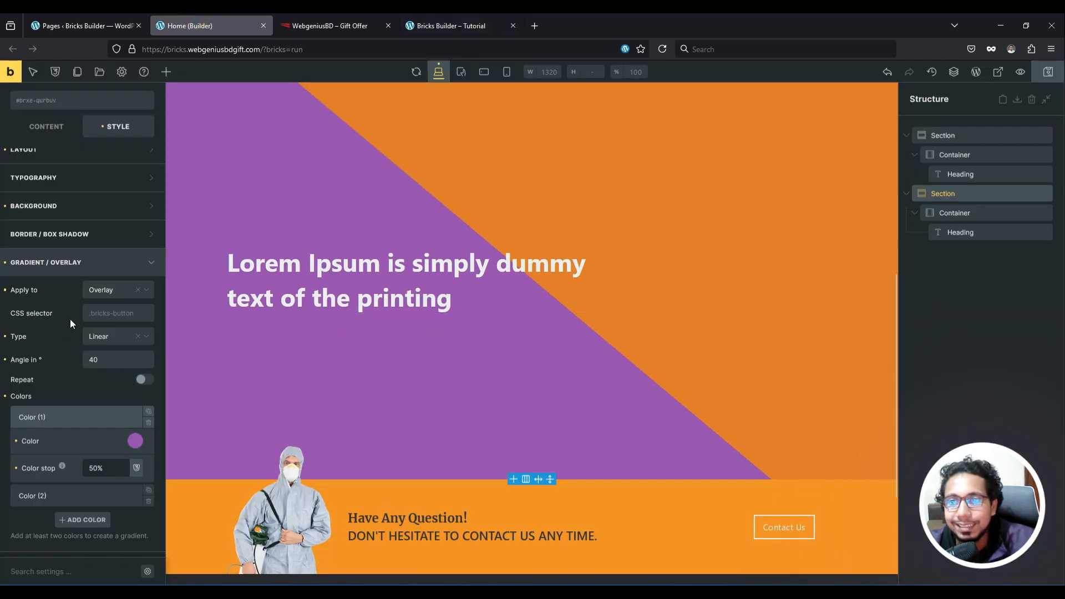
{"action": "scroll", "coordinate": [103, 408], "scroll_direction": "down", "scroll_amount": 1}
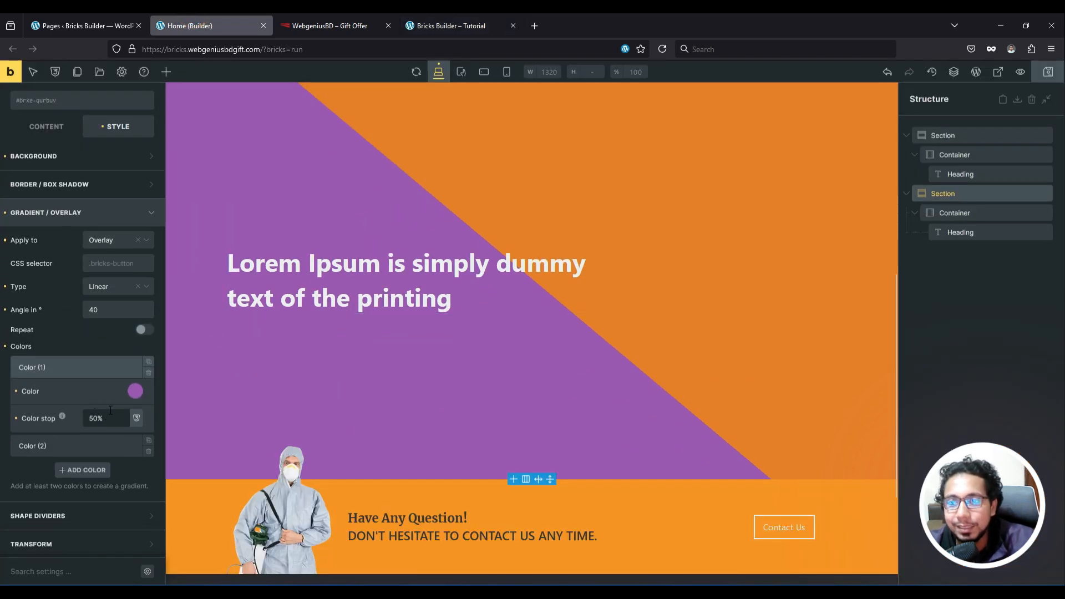
Step: Change the duplicated section's first overlay color to semi-transparent black, rgba(0, 0, 0, 0.63), and set the gradient angle to 90 degrees
{"action": "left_click", "coordinate": [135, 392]}
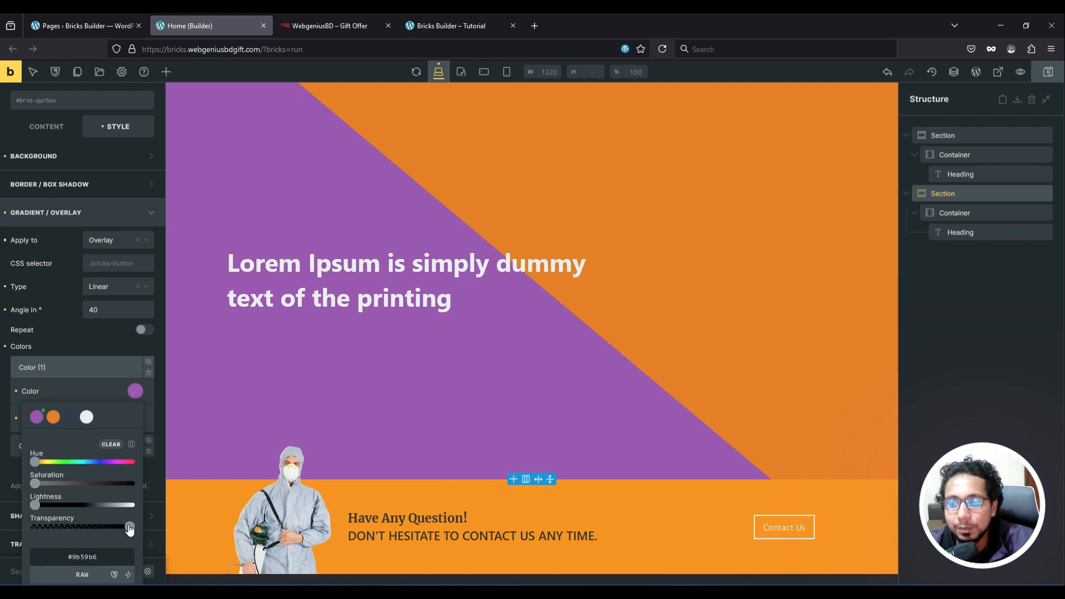
{"action": "left_click_drag", "start_coordinate": [130, 529], "coordinate": [95, 529]}
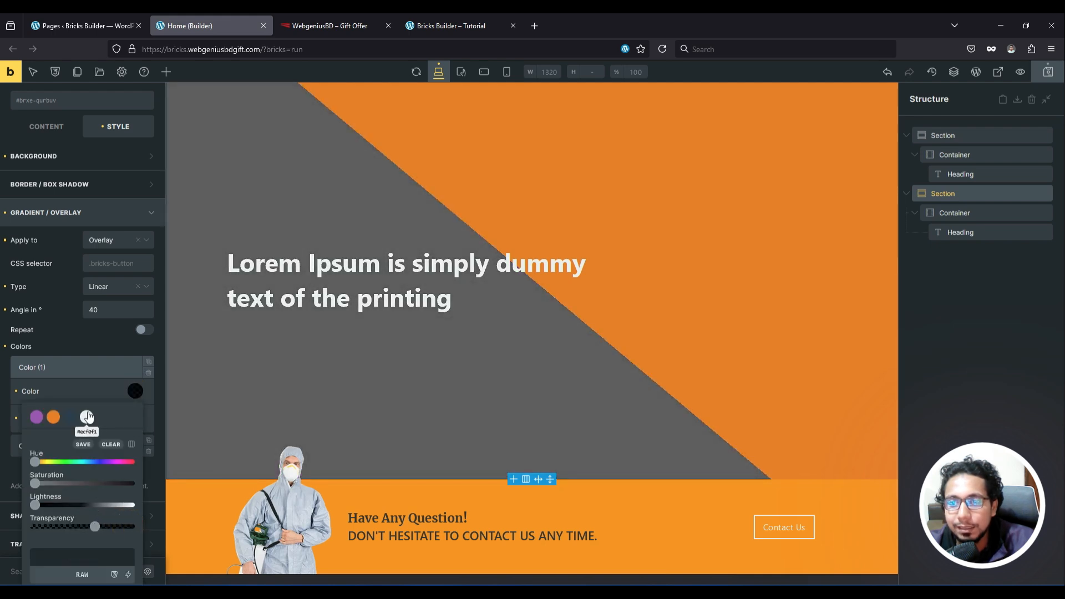
{"action": "double_click", "coordinate": [105, 308]}
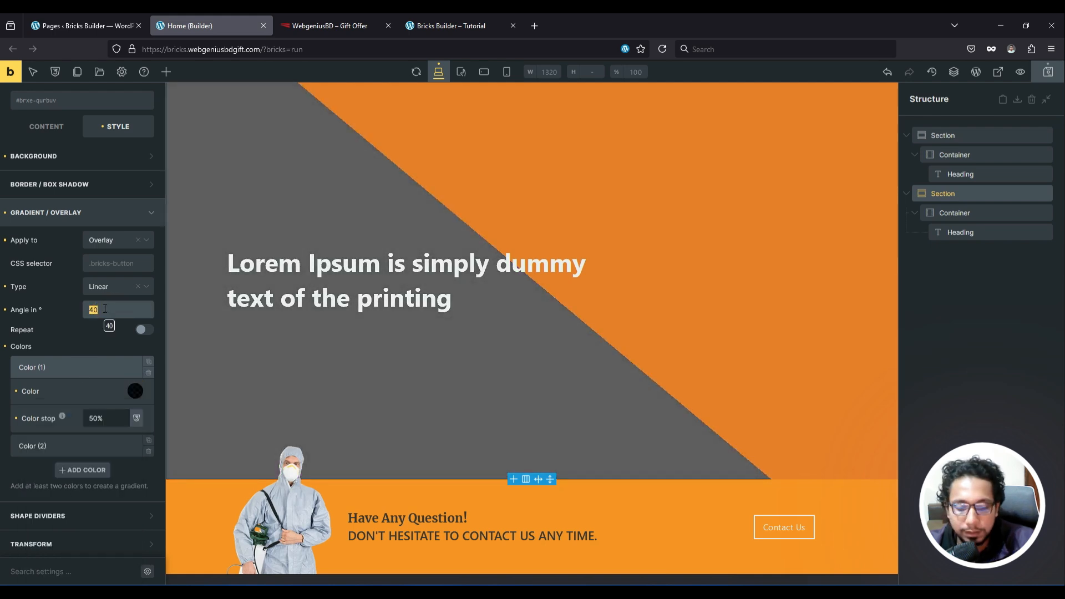
{"action": "type", "text": "90"}
{"action": "left_click", "coordinate": [55, 338]}
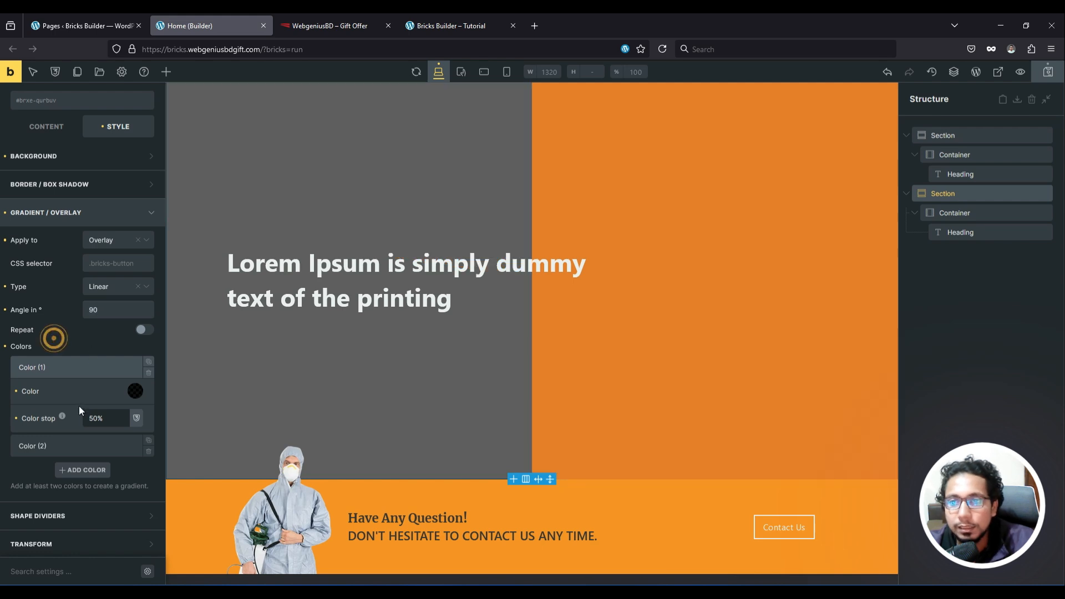
Step: Set the second overlay color's stop to 80% and try adjusting the orange's transparency
{"action": "left_click", "coordinate": [135, 391]}
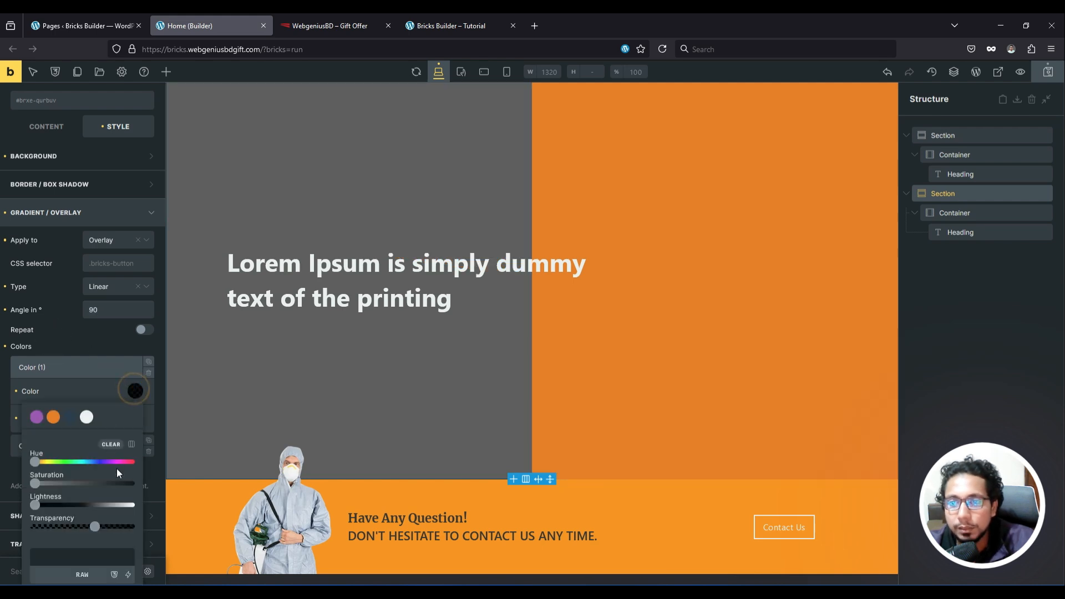
{"action": "left_click", "coordinate": [89, 364]}
{"action": "left_click", "coordinate": [85, 391]}
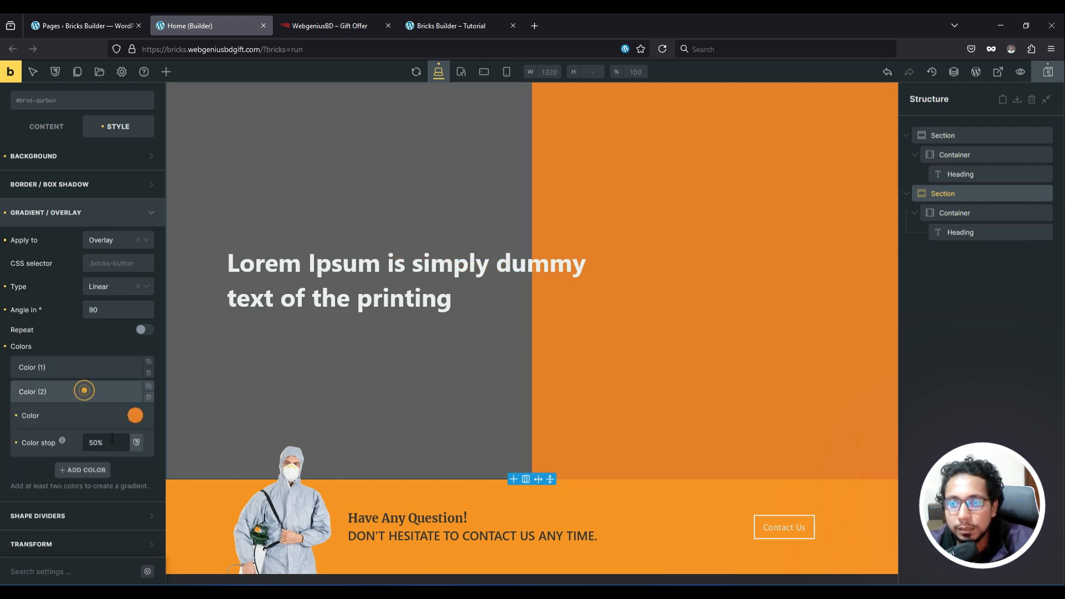
{"action": "type", "text": "8"}
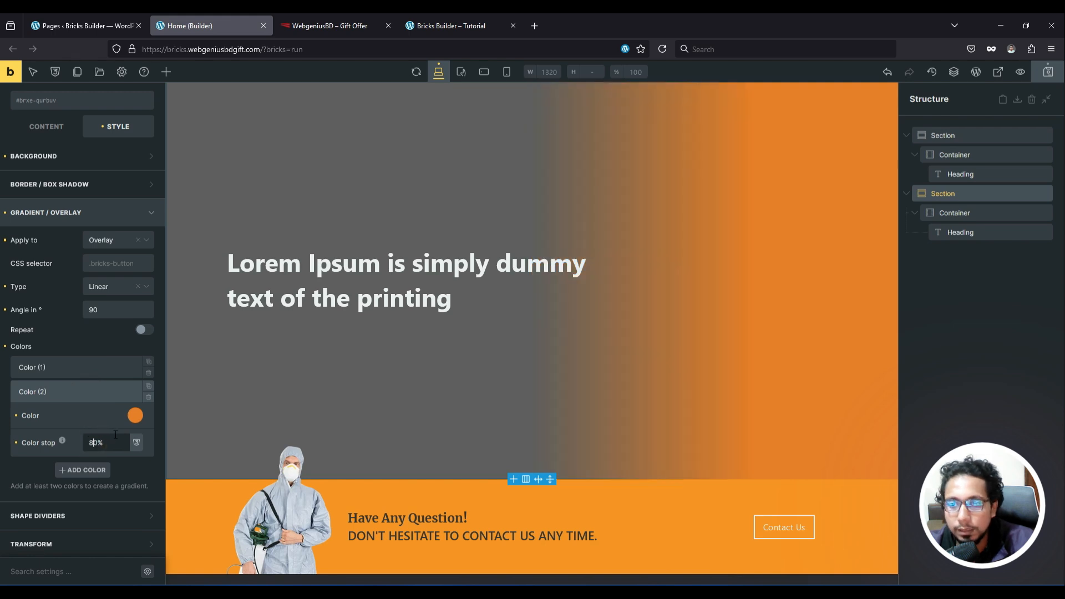
{"action": "left_click", "coordinate": [135, 417]}
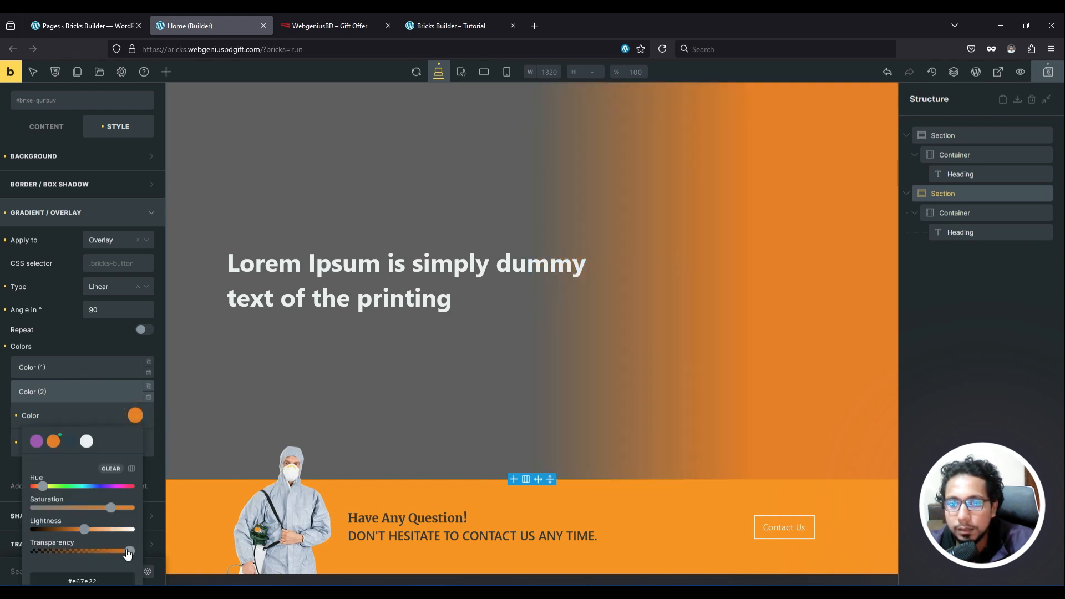
{"action": "mouse_move", "coordinate": [128, 552]}
{"action": "left_mouse_down"}
{"action": "mouse_move", "coordinate": [86, 549]}
{"action": "mouse_move", "coordinate": [127, 551]}
{"action": "left_mouse_up"}
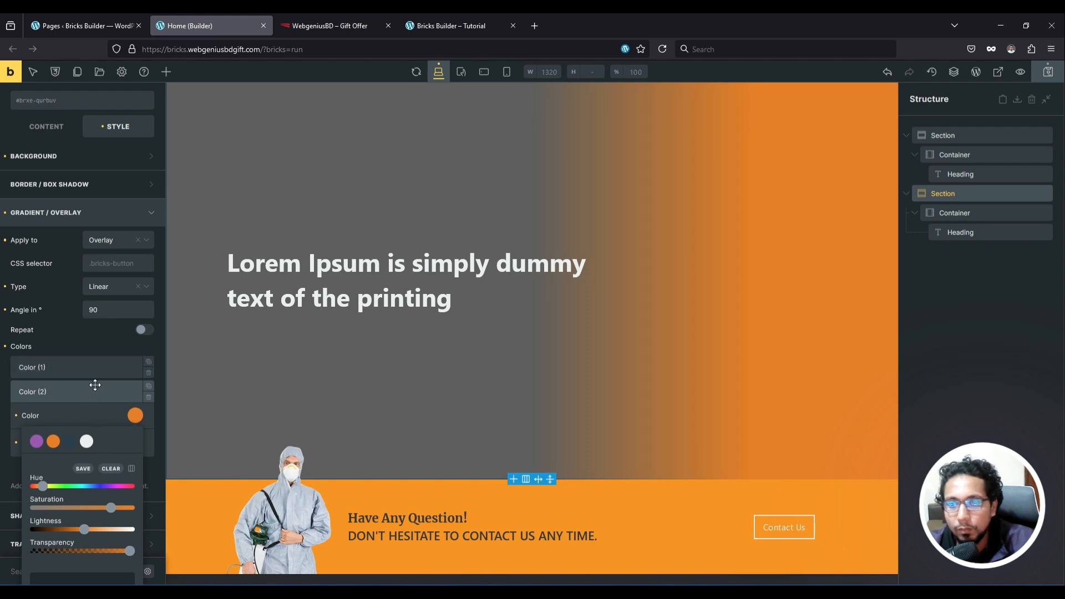
Step: Lower the opacity of the first overlay color, the black, to about 0.58
{"action": "left_click", "coordinate": [73, 370]}
{"action": "left_click", "coordinate": [134, 391]}
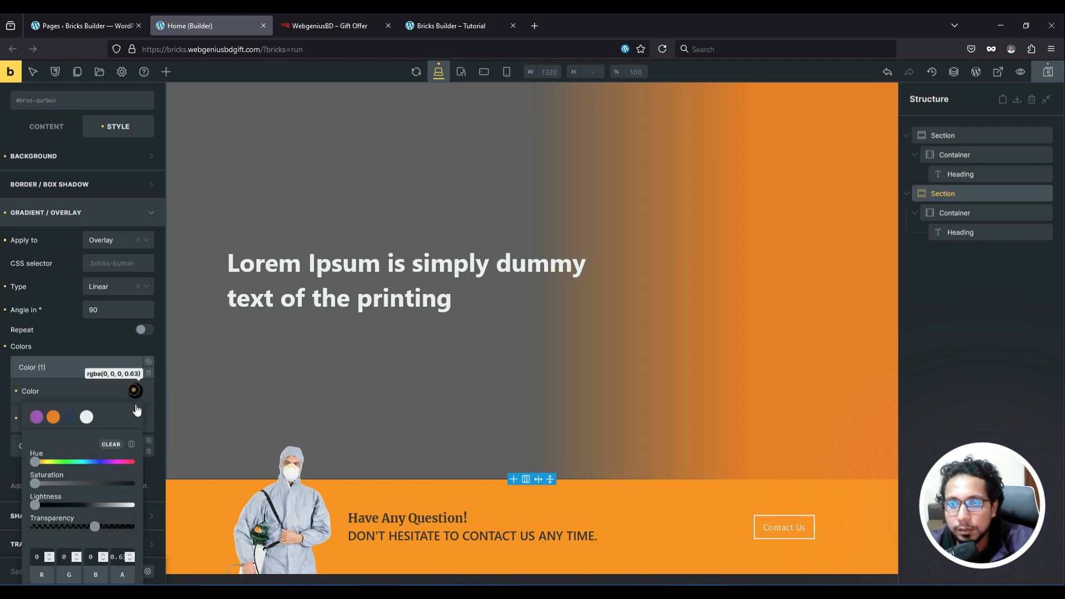
{"action": "left_click_drag", "start_coordinate": [102, 529], "coordinate": [90, 531]}
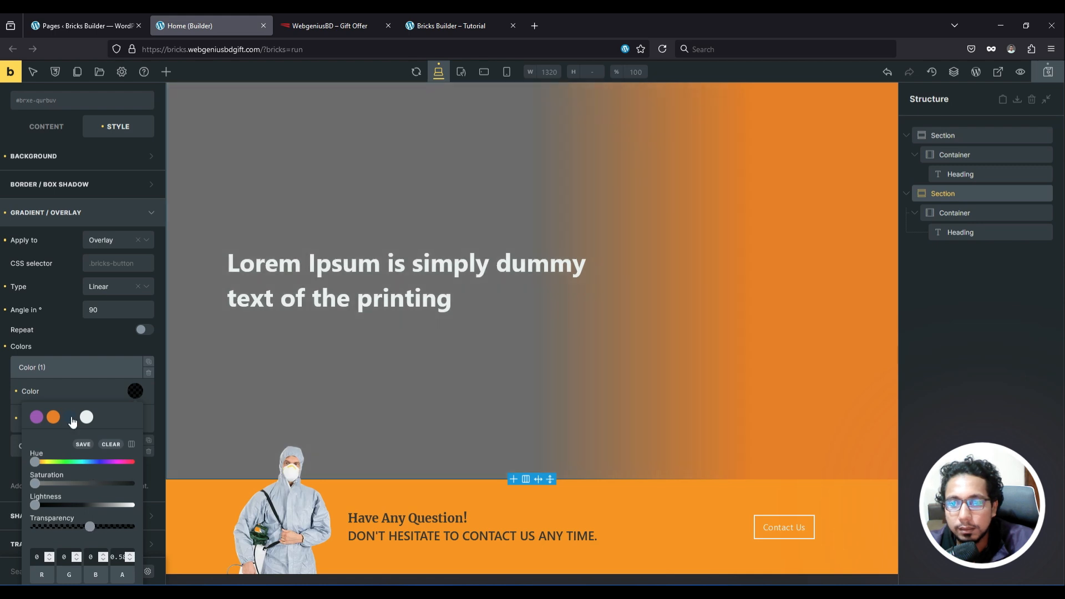
{"action": "left_click", "coordinate": [57, 393]}
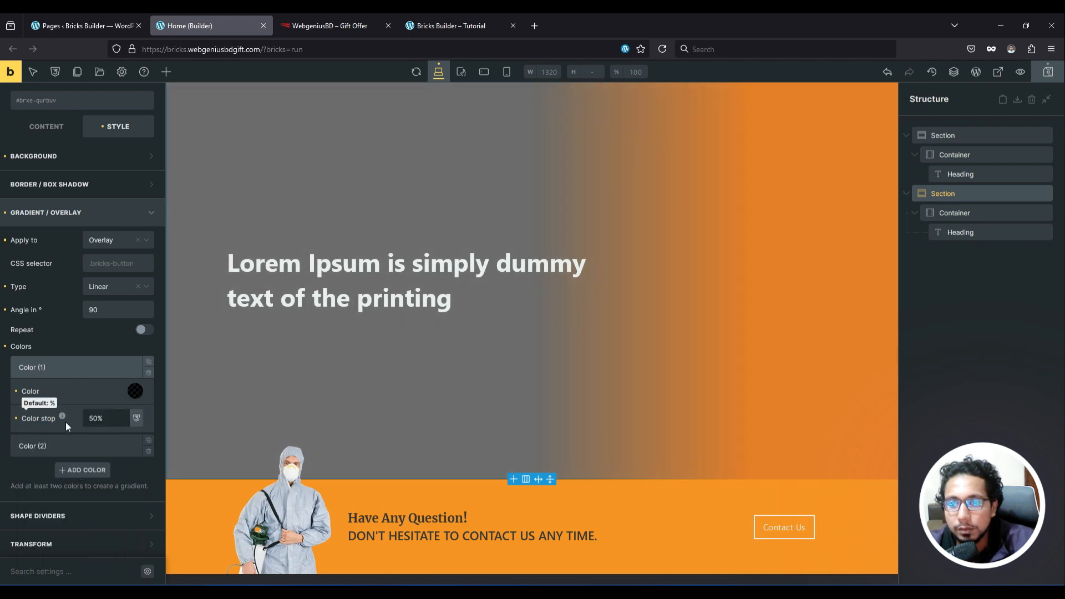
Step: Look over the gradient's Apply to options, keep Overlay, and turn on Repeat for the overlay gradient
{"action": "left_click", "coordinate": [113, 237]}
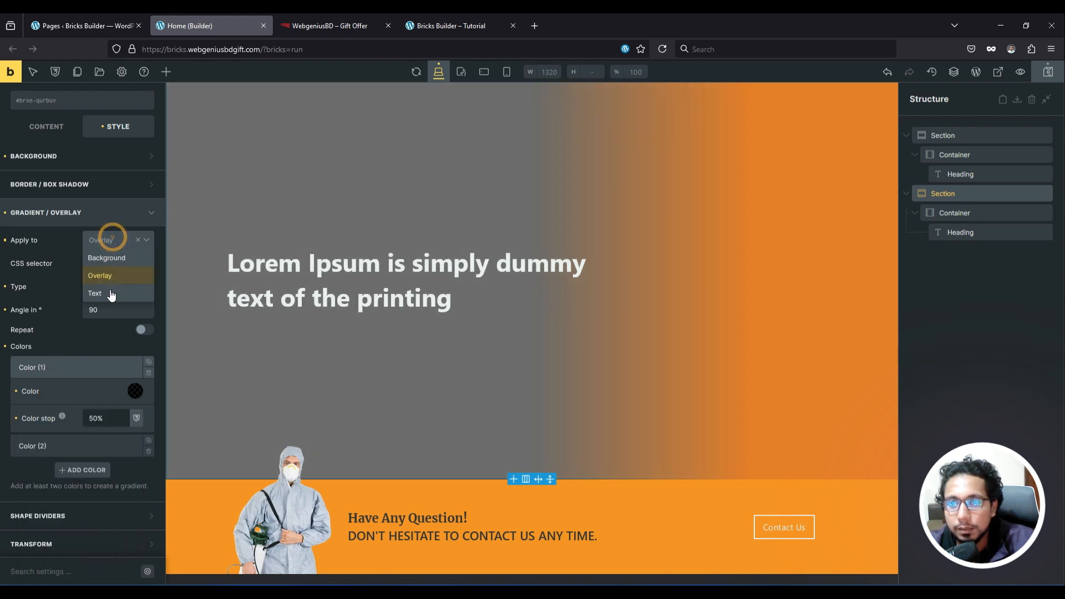
{"action": "left_click", "coordinate": [110, 235]}
{"action": "scroll", "coordinate": [71, 328], "scroll_direction": "down", "scroll_amount": 1}
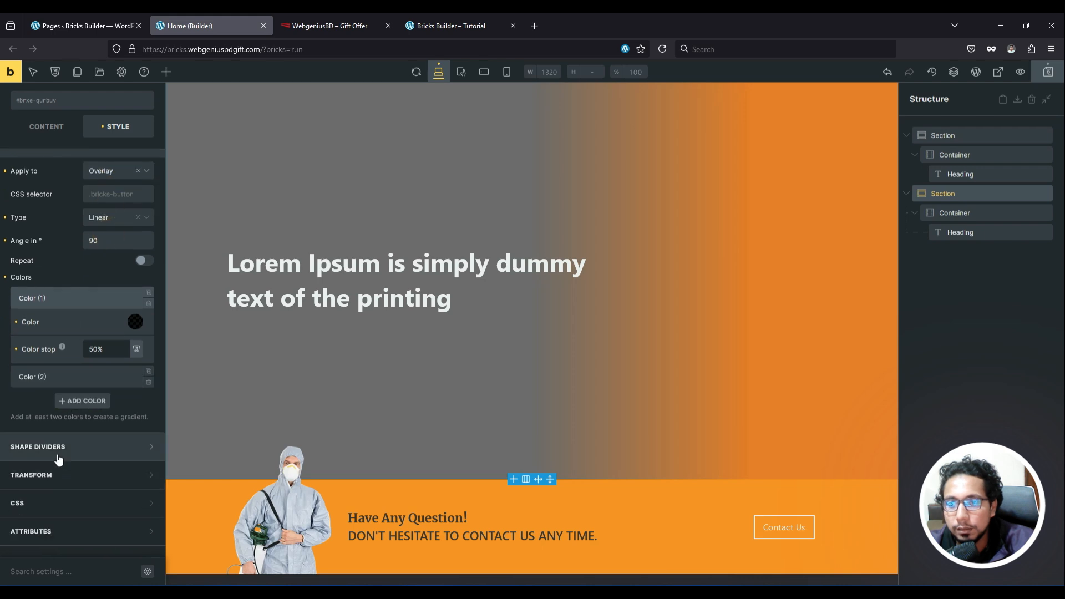
{"action": "scroll", "coordinate": [50, 371], "scroll_direction": "up", "scroll_amount": 2}
{"action": "scroll", "coordinate": [52, 292], "scroll_direction": "up", "scroll_amount": 1}
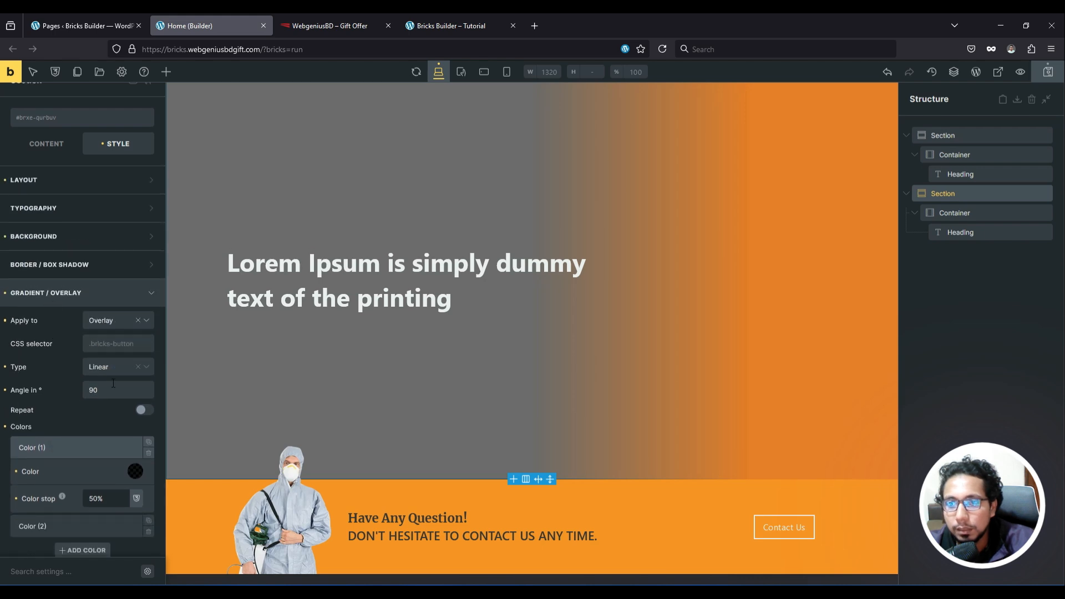
{"action": "scroll", "coordinate": [83, 383], "scroll_direction": "down", "scroll_amount": 1}
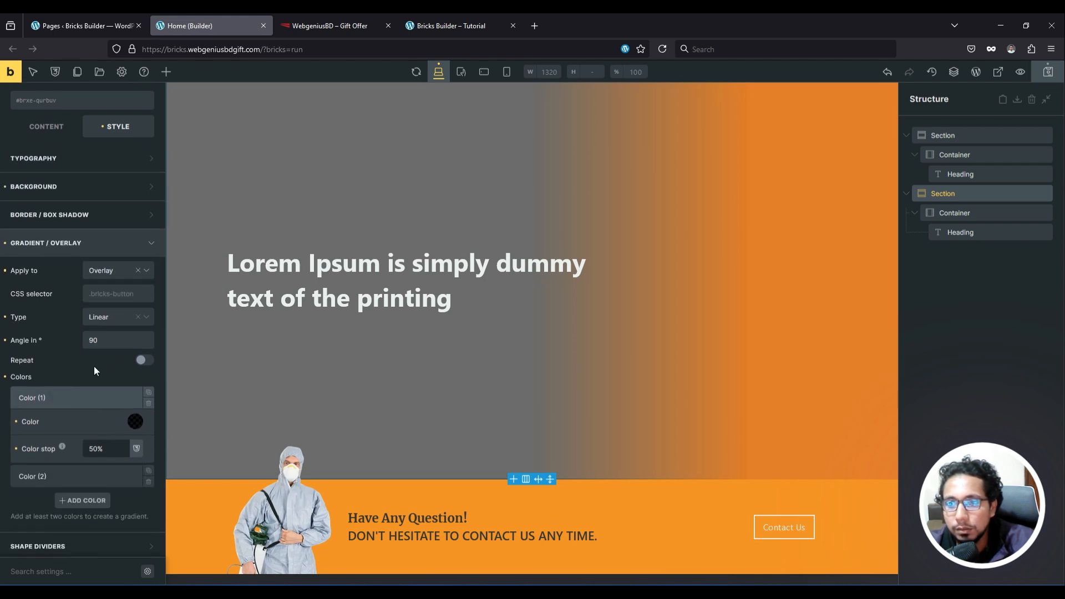
{"action": "left_click", "coordinate": [141, 361]}
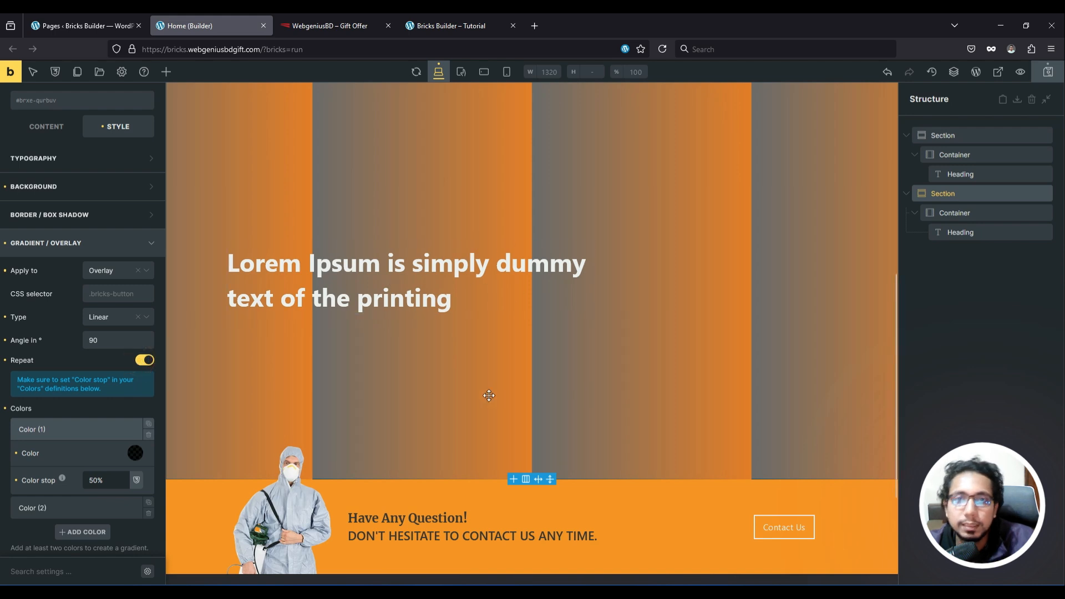
{"action": "scroll", "coordinate": [488, 395], "scroll_direction": "up", "scroll_amount": 4}
{"action": "scroll", "coordinate": [511, 411], "scroll_direction": "down", "scroll_amount": 4}
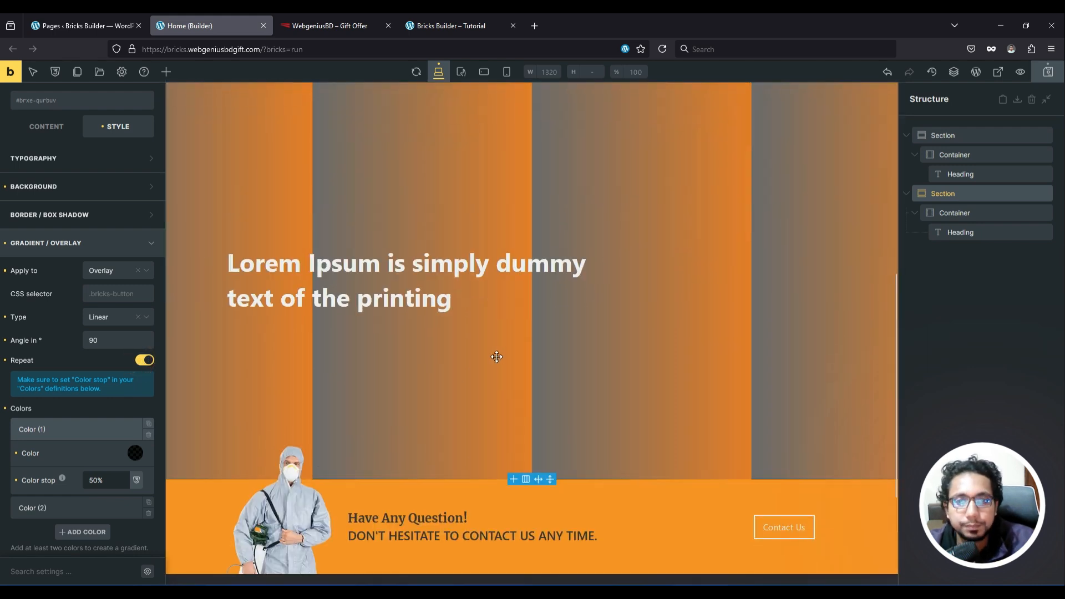
Step: Save the page, check the repeating gradient on the refreshed live Home page, and return to the Bricks builder
{"action": "left_click", "coordinate": [1048, 75]}
{"action": "left_click", "coordinate": [338, 25]}
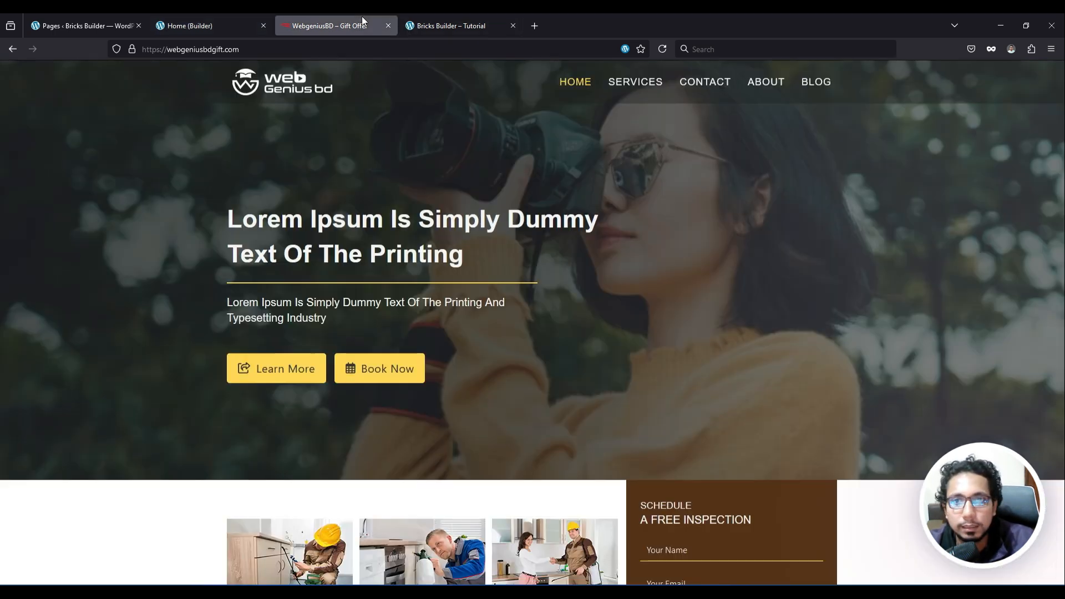
{"action": "left_click", "coordinate": [494, 25]}
{"action": "left_click", "coordinate": [662, 49]}
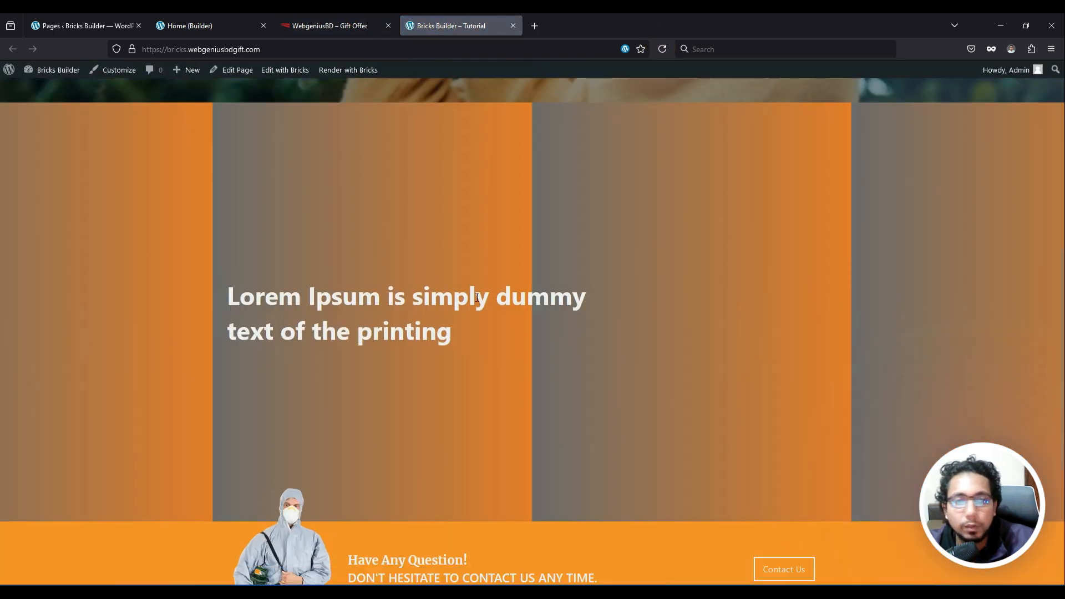
{"action": "scroll", "coordinate": [467, 299], "scroll_direction": "up", "scroll_amount": 4}
{"action": "left_click", "coordinate": [310, 23]}
{"action": "left_click", "coordinate": [201, 14]}
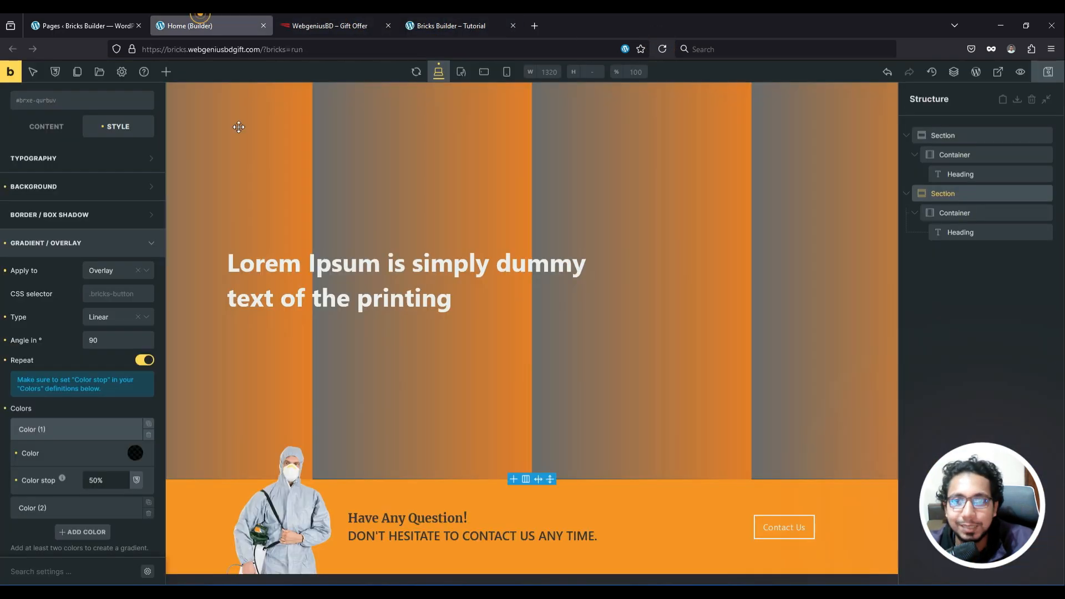
Step: Add a third overlay gradient color using the palette purple #9b59b6 with a color stop of 30
{"action": "left_click", "coordinate": [51, 429]}
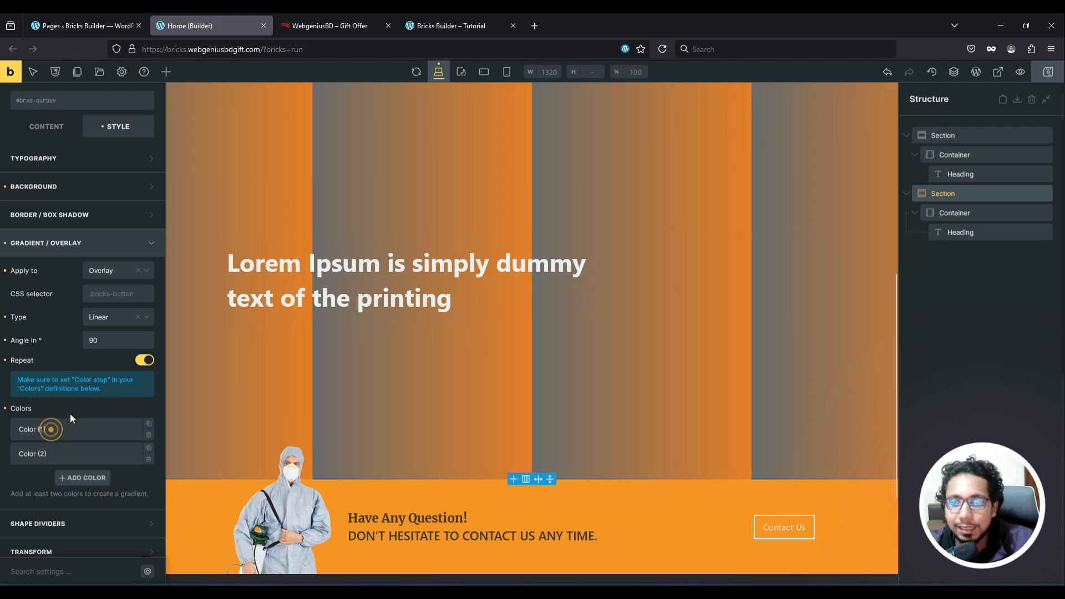
{"action": "scroll", "coordinate": [70, 414], "scroll_direction": "down", "scroll_amount": 2}
{"action": "left_click", "coordinate": [79, 401]}
{"action": "left_click", "coordinate": [134, 425]}
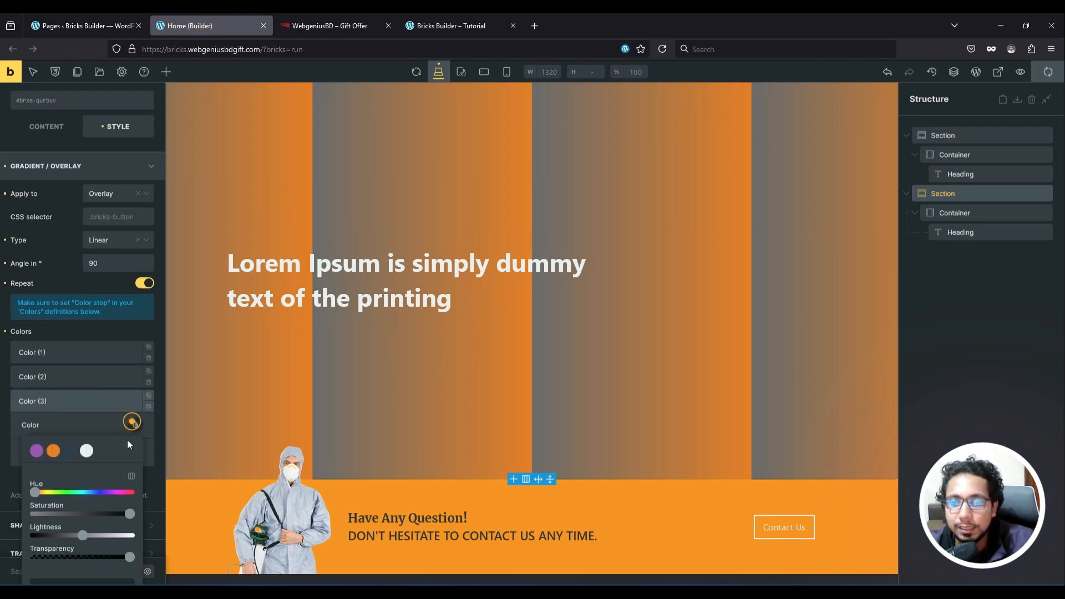
{"action": "left_click", "coordinate": [37, 451]}
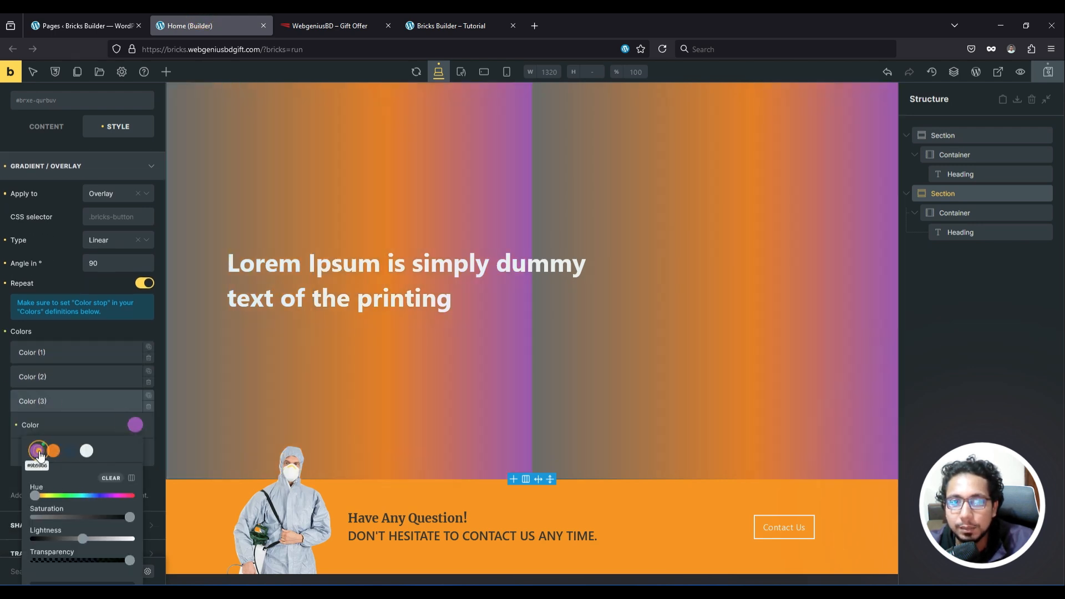
{"action": "left_click", "coordinate": [27, 430]}
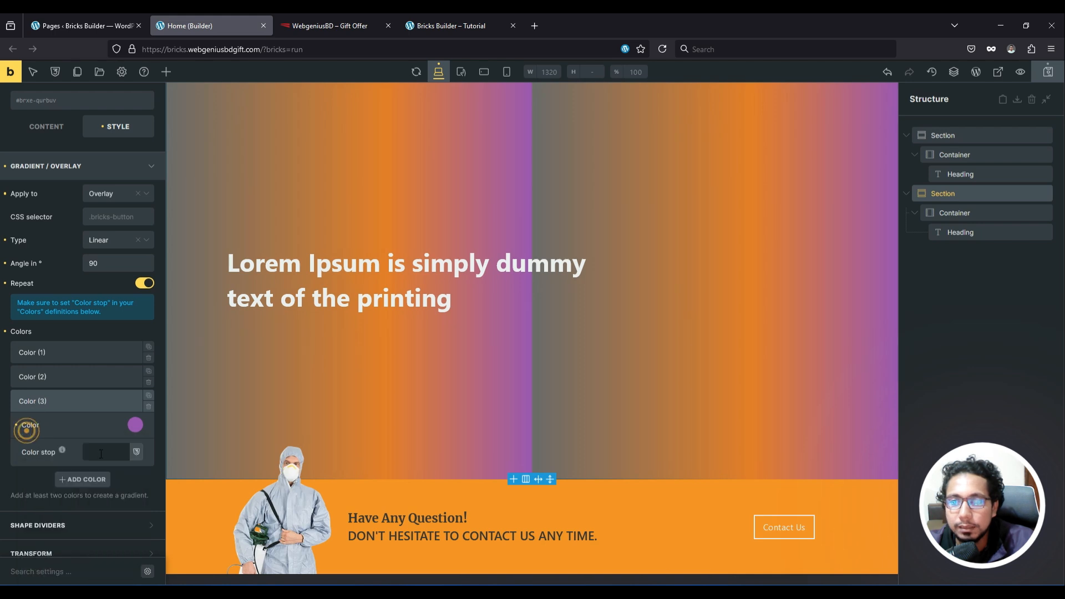
{"action": "type", "text": "3"}
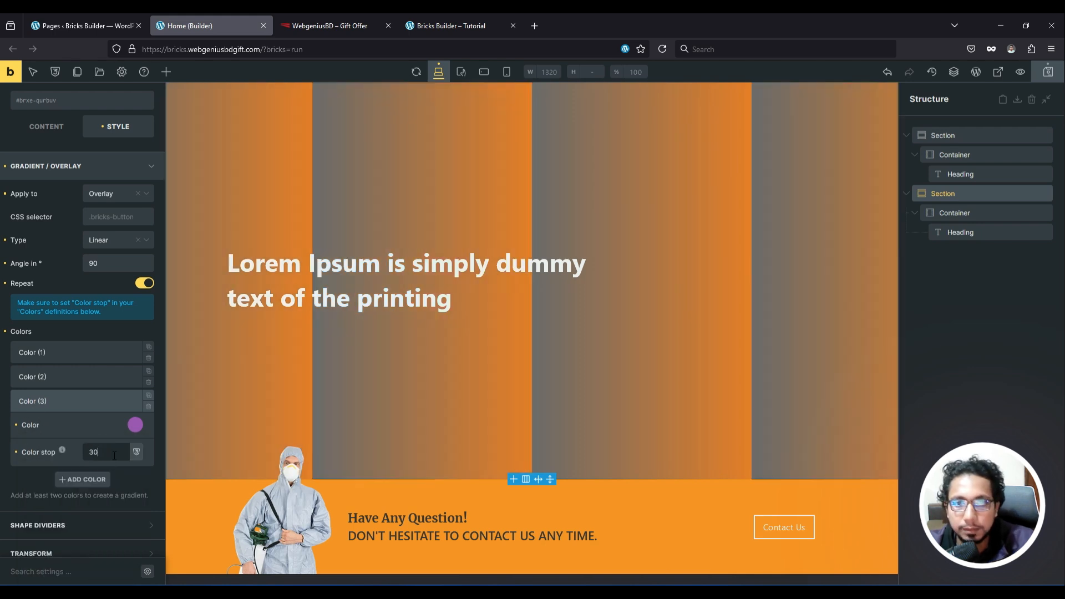
{"action": "type", "text": "0"}
{"action": "left_click", "coordinate": [39, 405]}
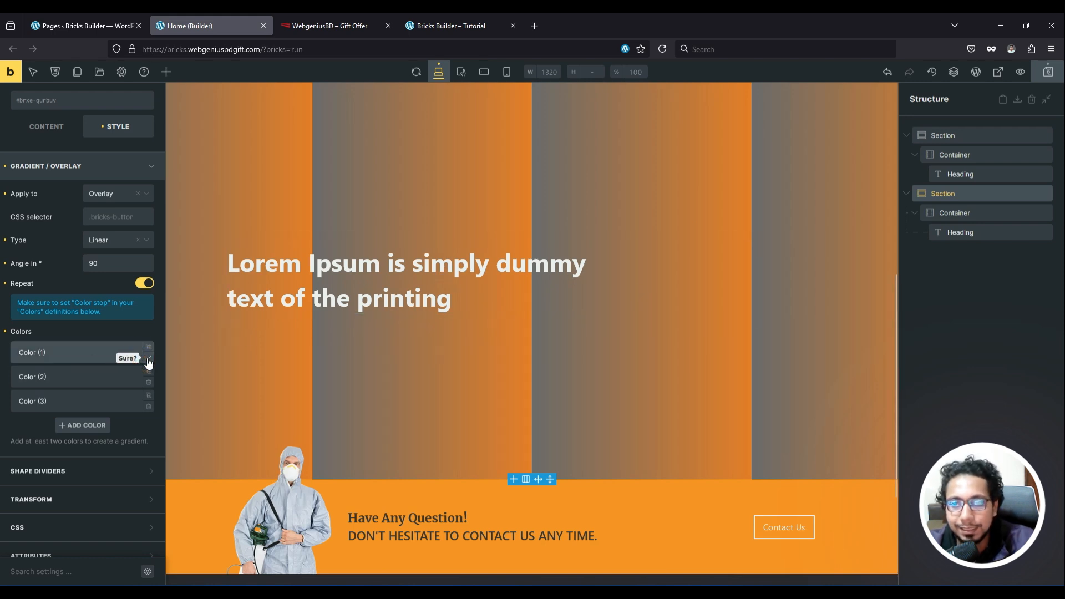
Step: Remove all three overlay gradient colors from the duplicated section and delete that section from the page
{"action": "left_click", "coordinate": [148, 358]}
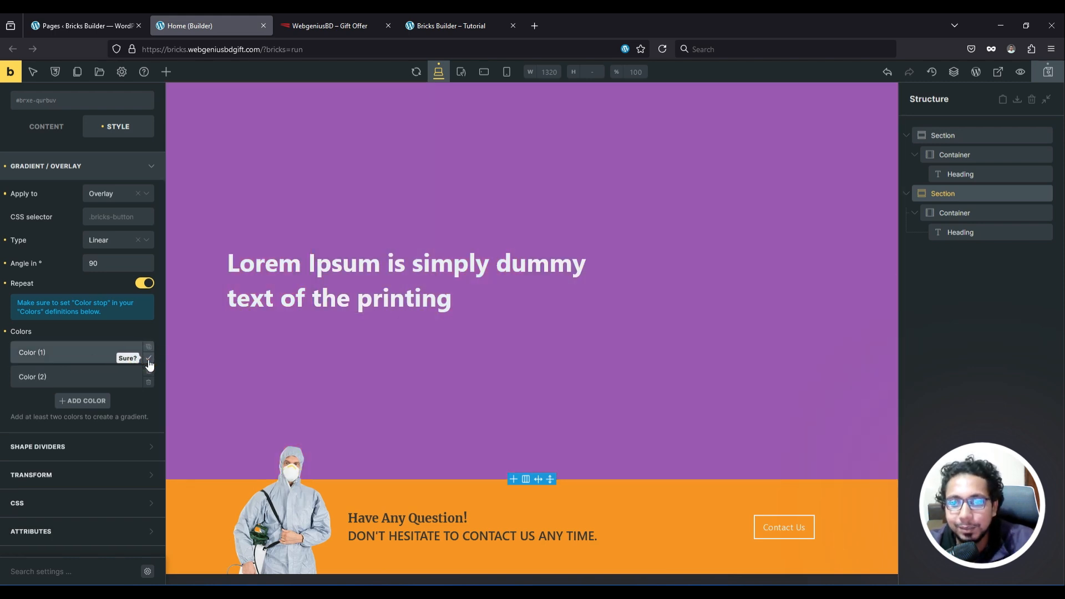
{"action": "left_click", "coordinate": [148, 360]}
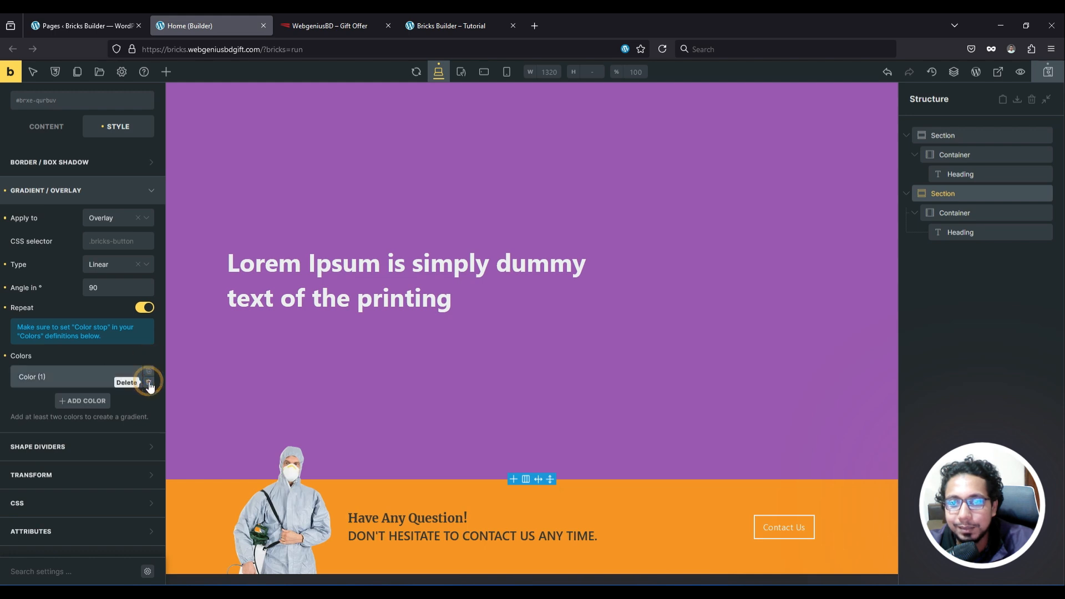
{"action": "left_click", "coordinate": [149, 383]}
{"action": "left_click", "coordinate": [148, 383]}
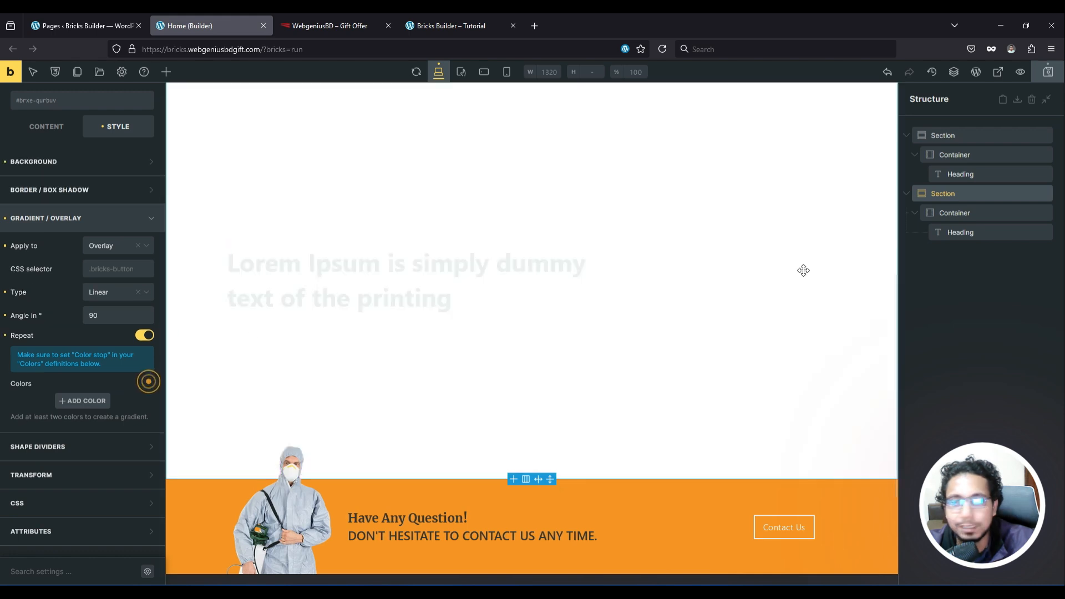
{"action": "right_click", "coordinate": [948, 203]}
{"action": "left_click", "coordinate": [974, 267]}
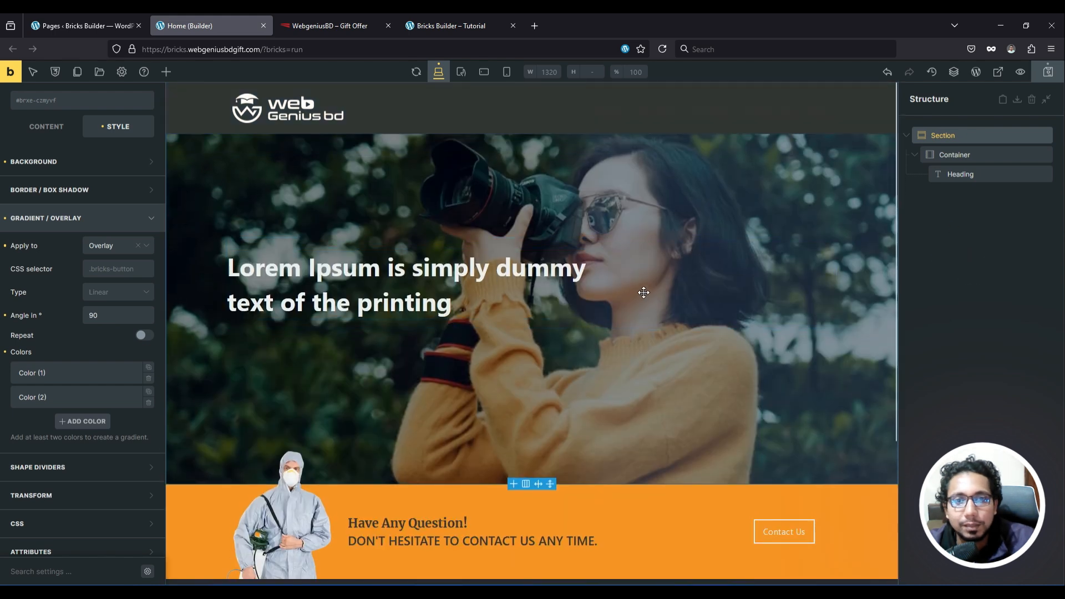
Step: Raise the opacity of the hero section's first overlay gradient color to about 0.63
{"action": "left_click", "coordinate": [32, 372]}
{"action": "left_click", "coordinate": [135, 396]}
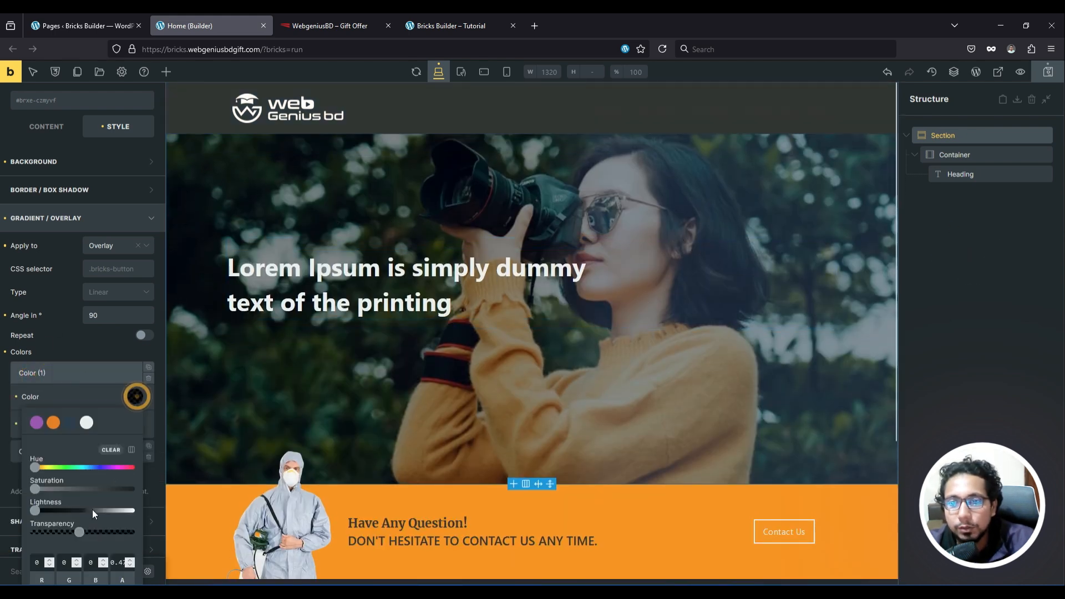
{"action": "left_click_drag", "start_coordinate": [88, 536], "coordinate": [97, 538]}
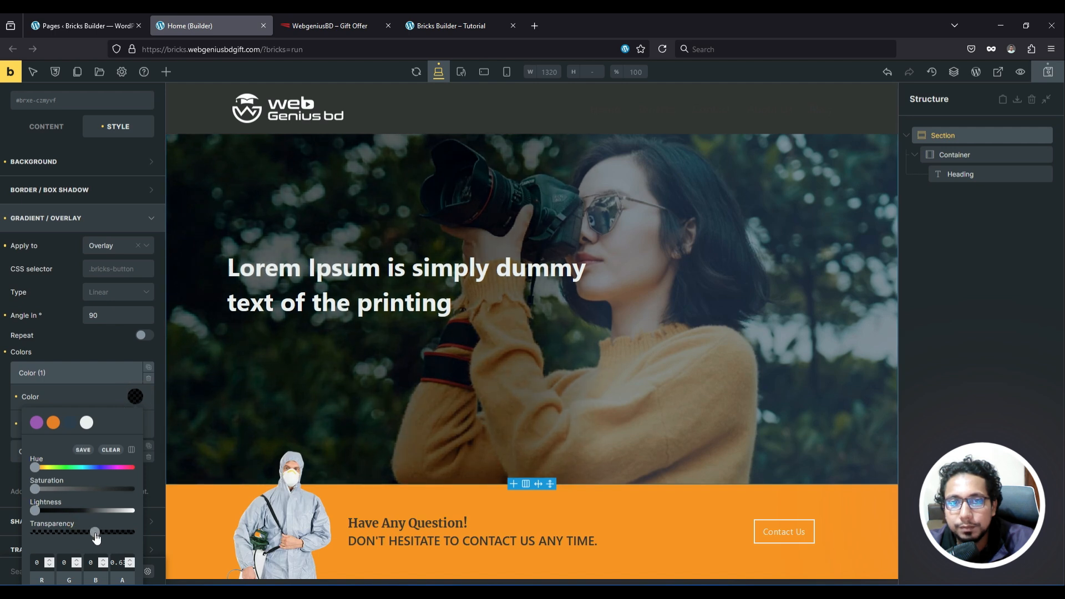
{"action": "left_click", "coordinate": [54, 379]}
Step: Slightly lower the opacity of the hero section's second overlay gradient color and save the page
{"action": "left_click", "coordinate": [66, 400]}
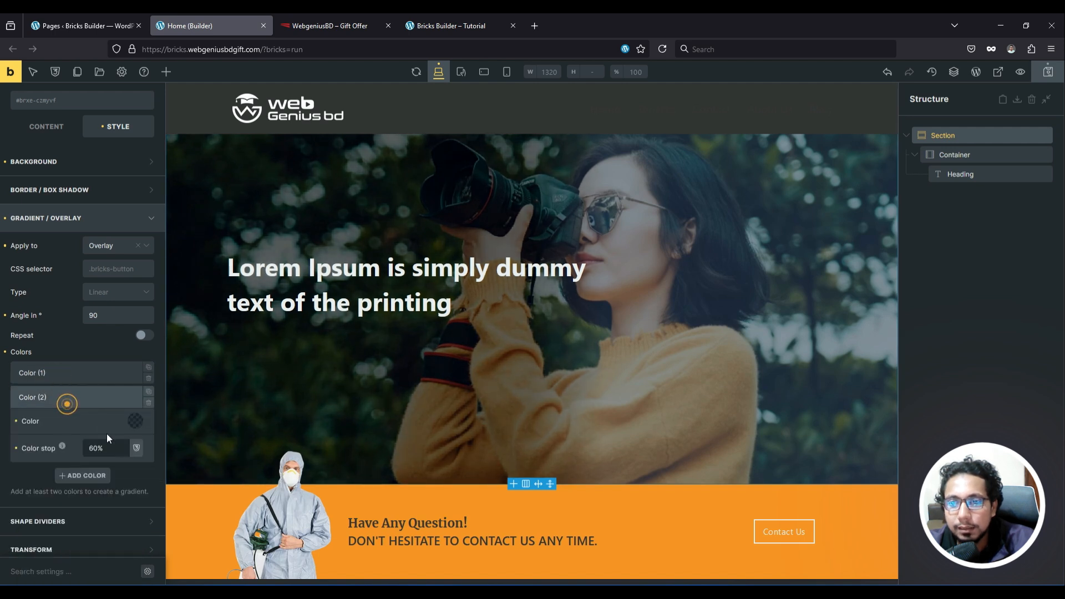
{"action": "left_click", "coordinate": [136, 422]}
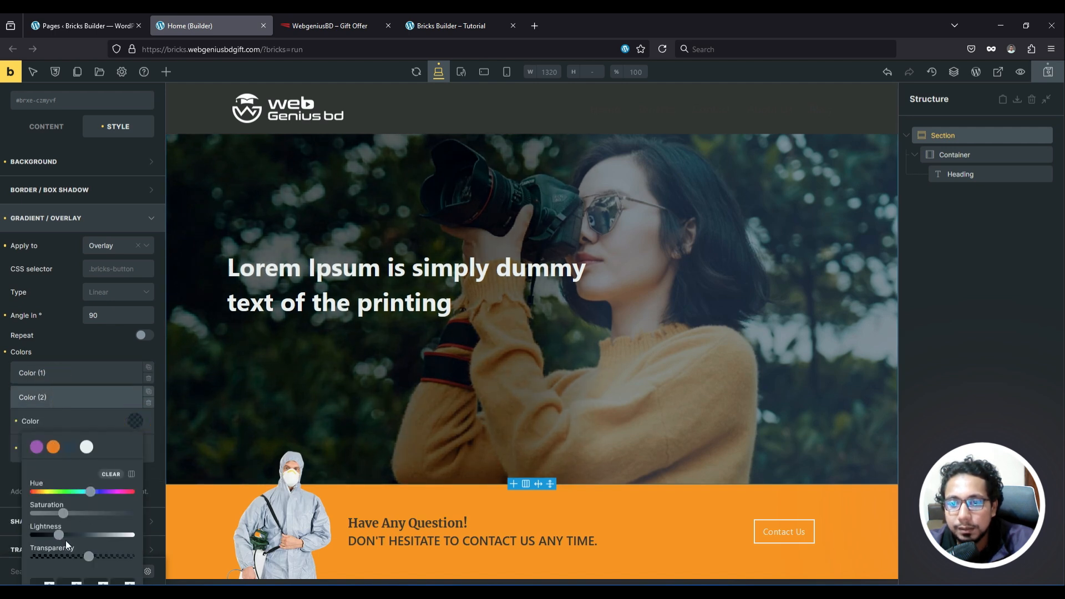
{"action": "mouse_move", "coordinate": [96, 560]}
{"action": "left_mouse_down"}
{"action": "mouse_move", "coordinate": [109, 561]}
{"action": "mouse_move", "coordinate": [81, 559]}
{"action": "left_mouse_up"}
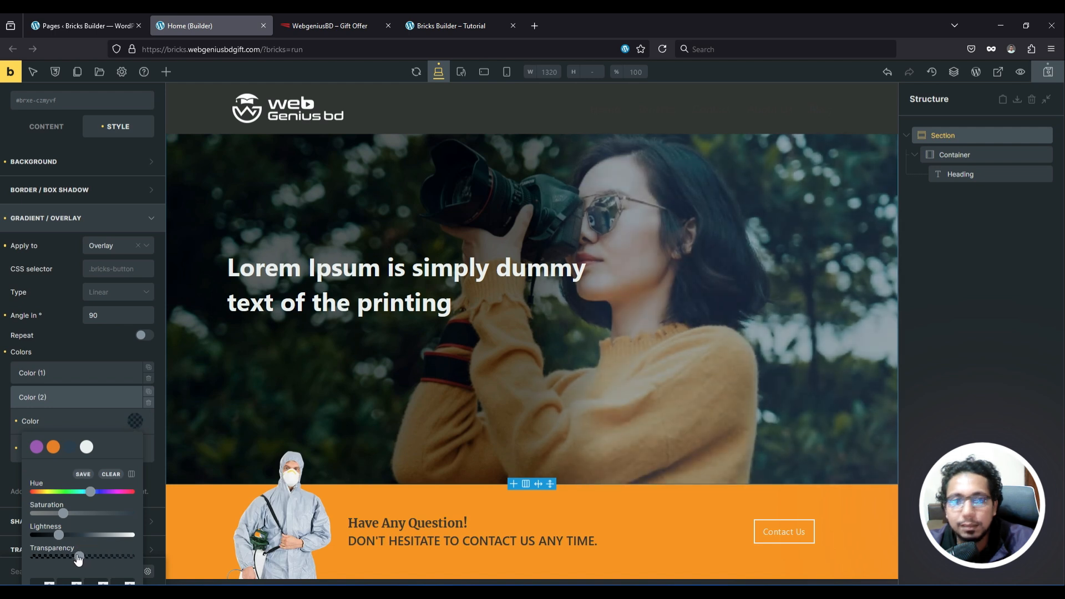
{"action": "left_click", "coordinate": [1048, 72]}
Step: Compare the hero on the live Home page with the WebgeniusBD reference page and return to the Bricks builder
{"action": "left_click", "coordinate": [458, 25]}
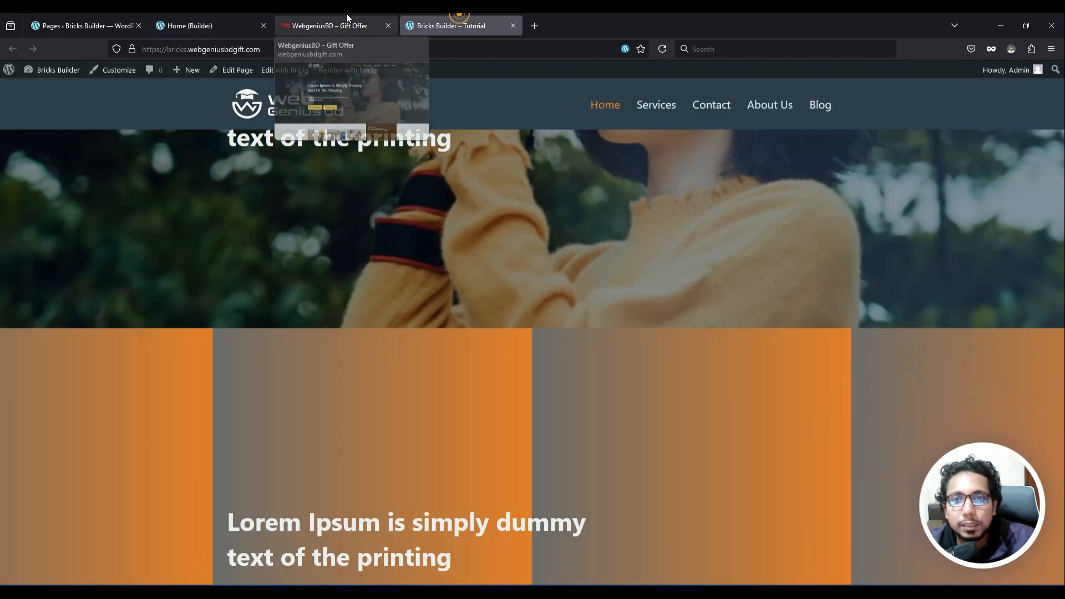
{"action": "scroll", "coordinate": [590, 95], "scroll_direction": "up", "scroll_amount": 5}
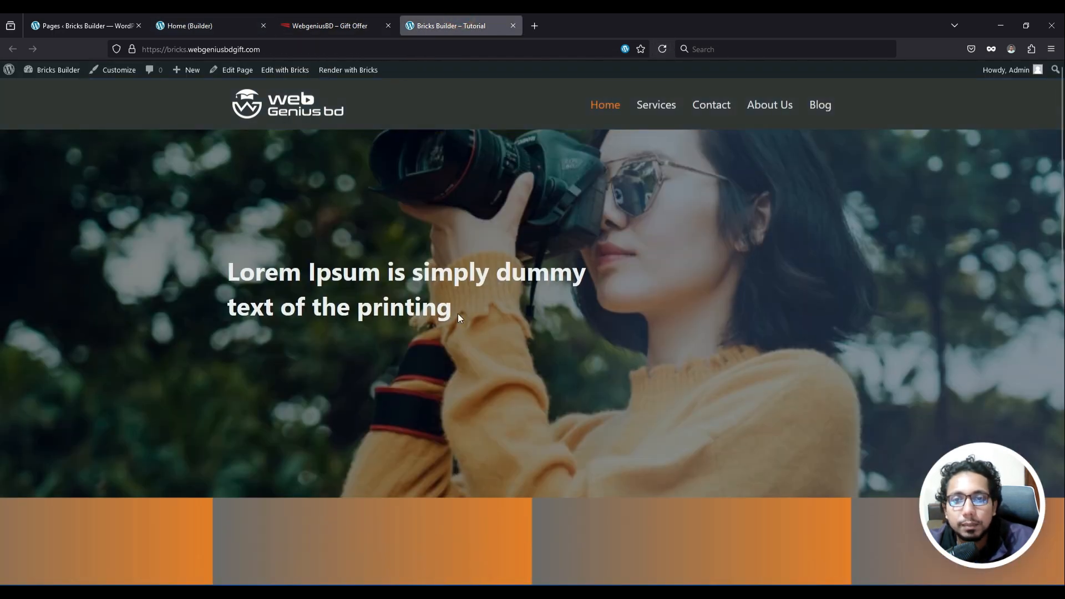
{"action": "scroll", "coordinate": [381, 318], "scroll_direction": "down", "scroll_amount": 1}
{"action": "scroll", "coordinate": [405, 312], "scroll_direction": "up", "scroll_amount": 1}
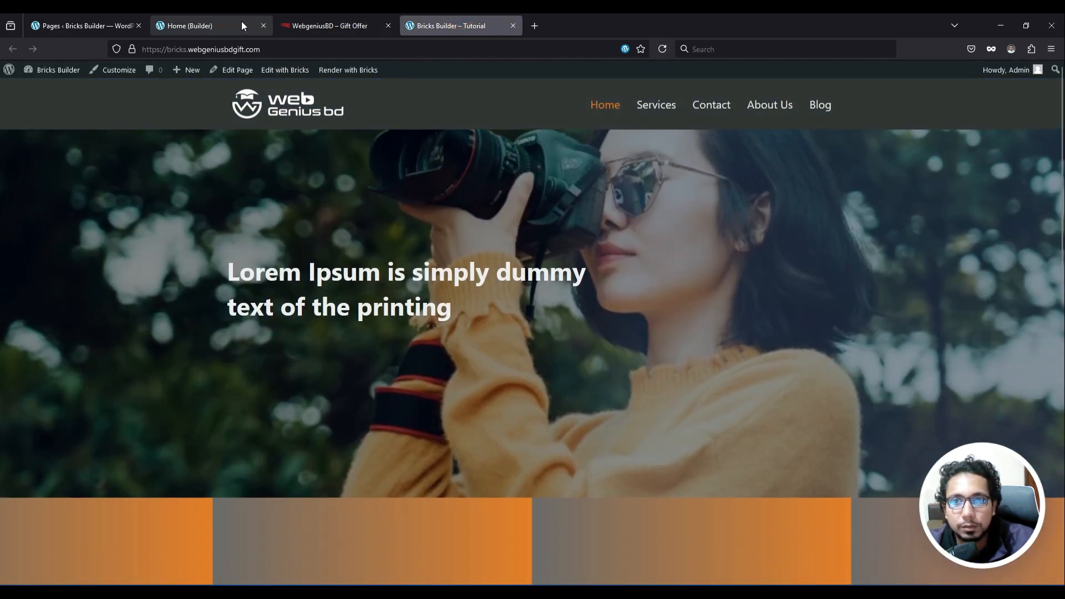
{"action": "left_click", "coordinate": [319, 16]}
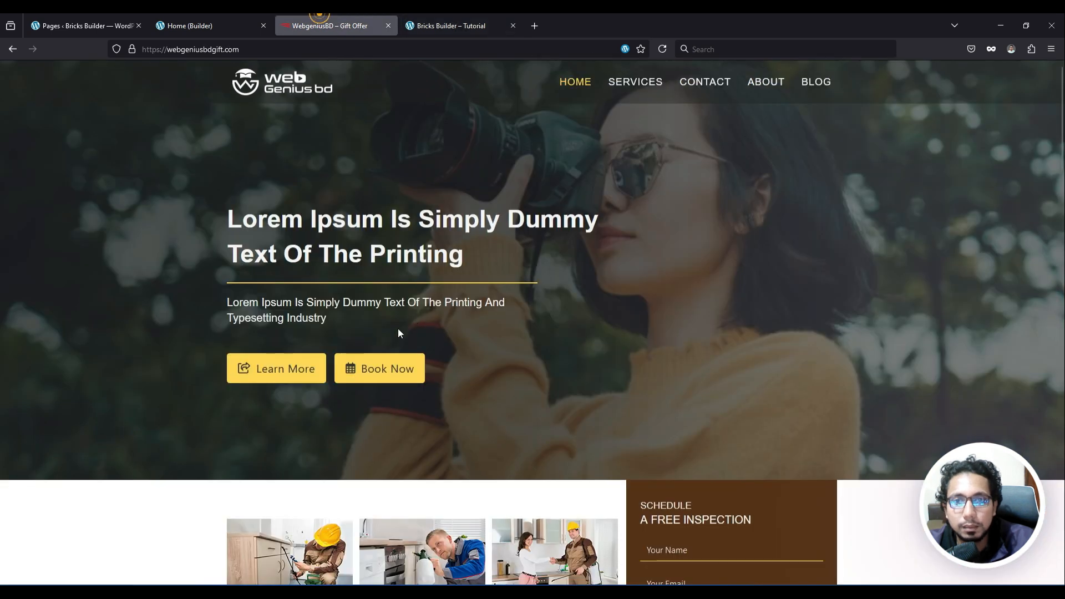
{"action": "left_click", "coordinate": [225, 32]}
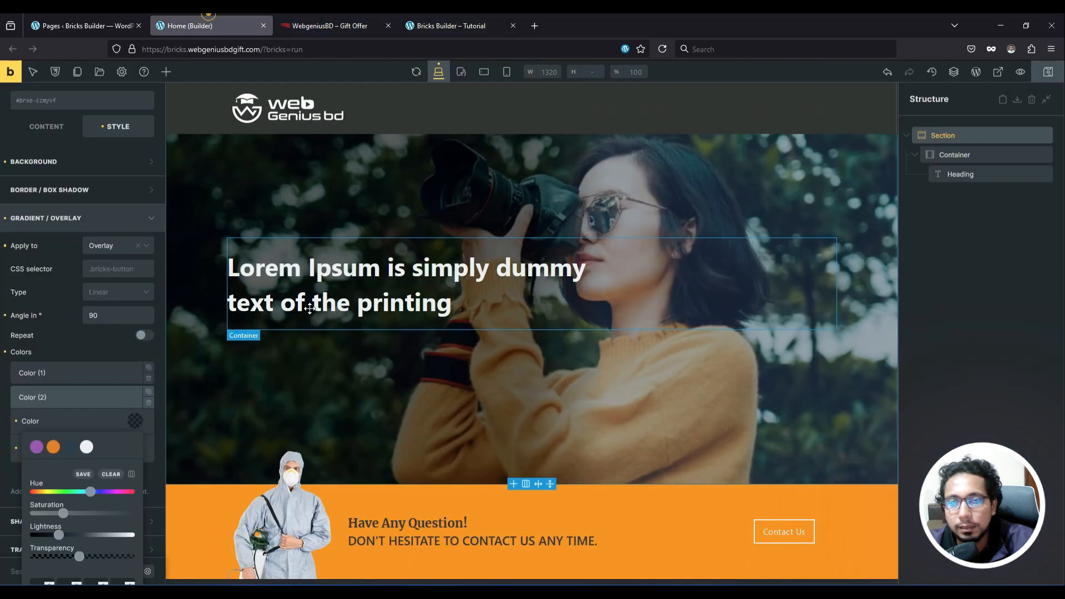
Step: Add a Divider element inside the hero section's container, below the heading
{"action": "left_click", "coordinate": [165, 72]}
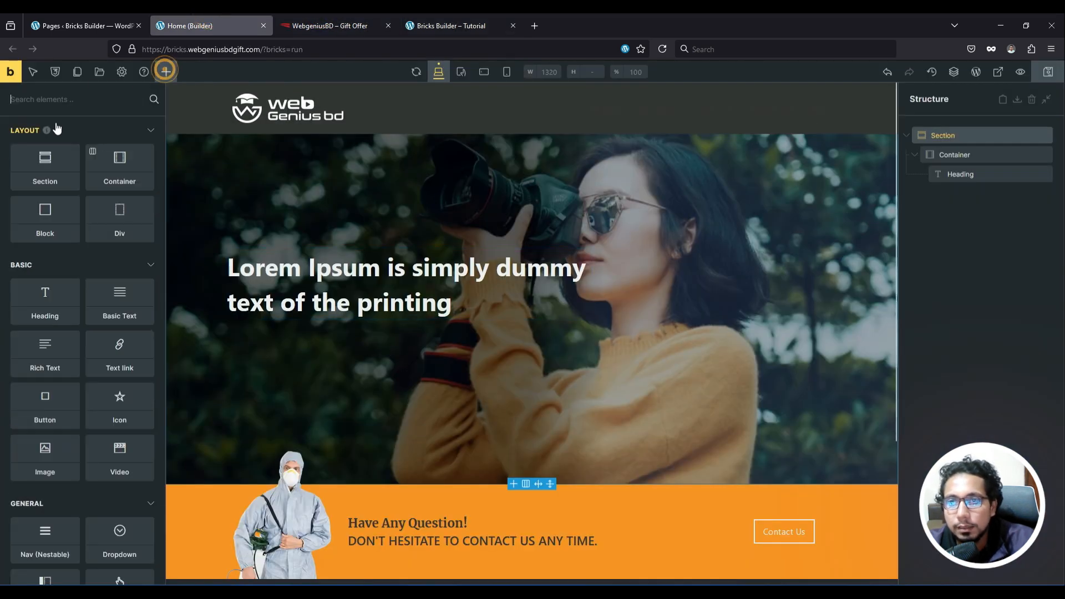
{"action": "left_click", "coordinate": [52, 98]}
{"action": "type", "text": "divi"}
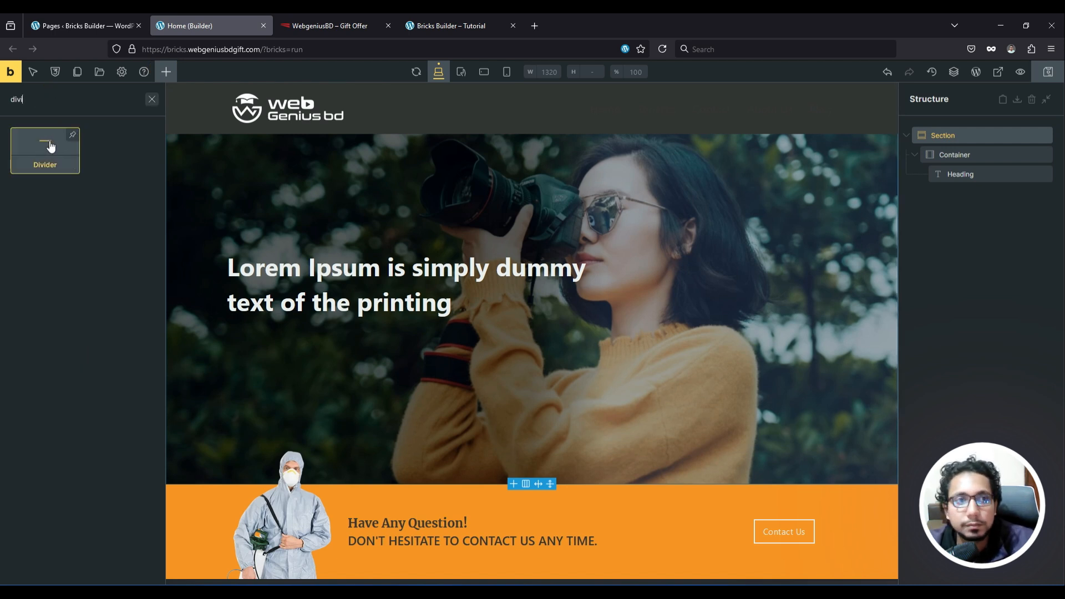
{"action": "left_click", "coordinate": [967, 158]}
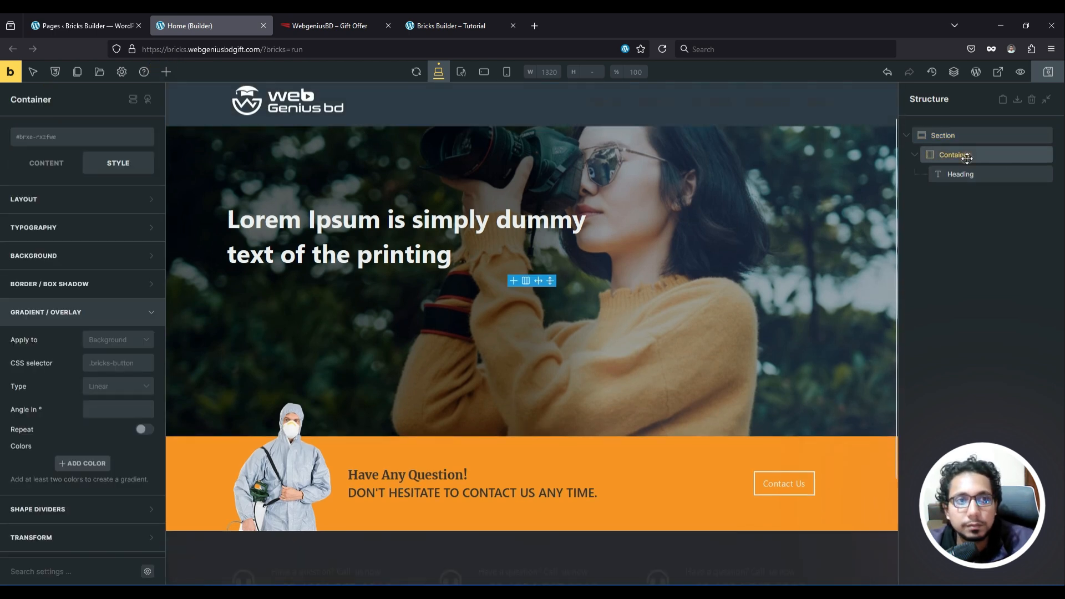
{"action": "left_click", "coordinate": [163, 72]}
{"action": "left_click", "coordinate": [55, 102]}
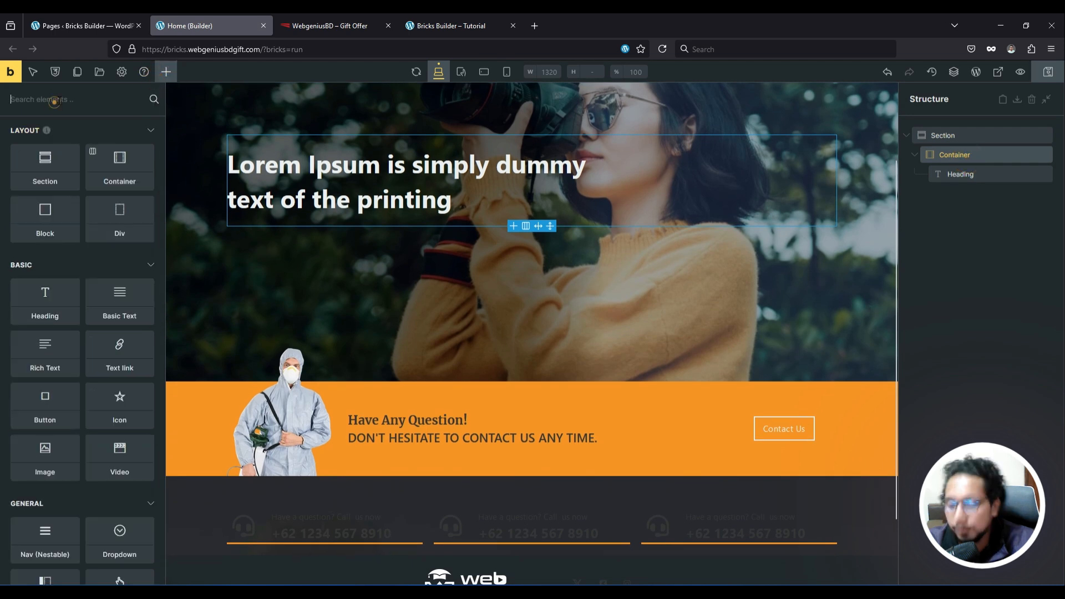
{"action": "type", "text": "divi"}
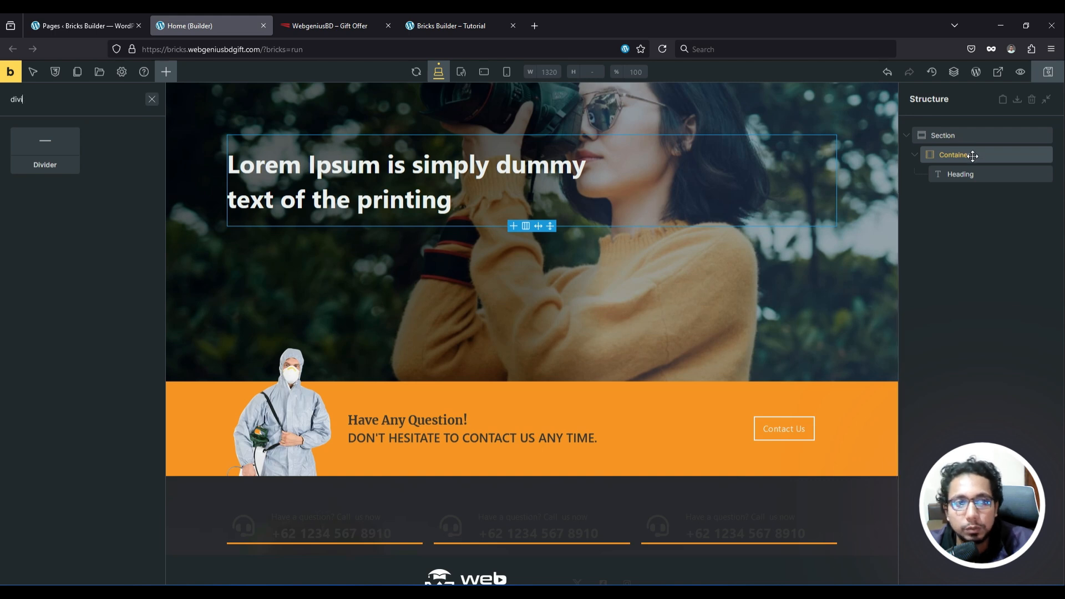
{"action": "left_click", "coordinate": [45, 147]}
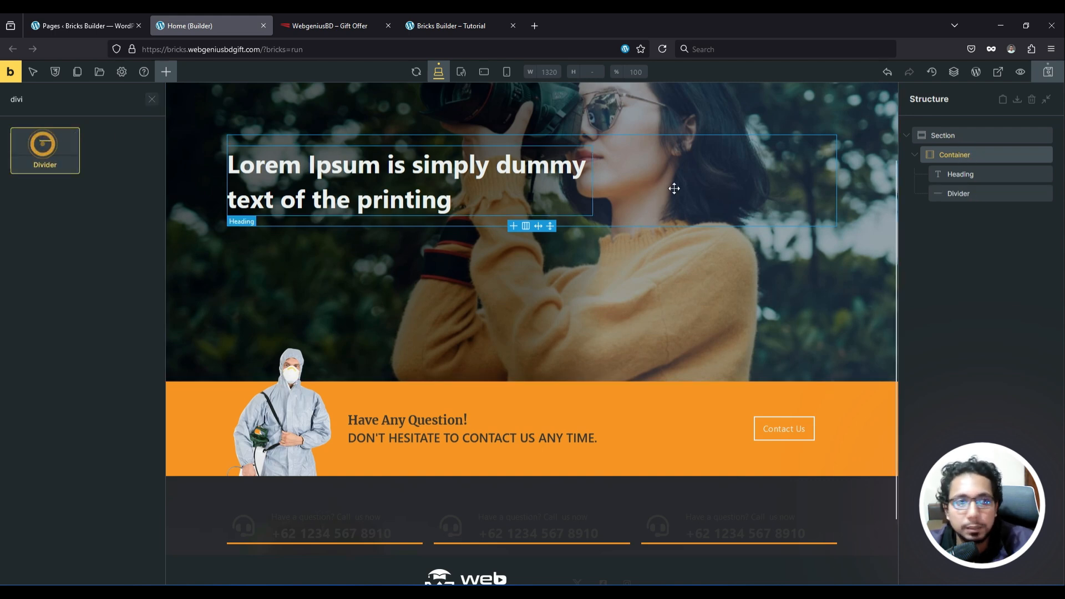
Step: Set the hero divider's width to 50%
{"action": "left_click", "coordinate": [1012, 200]}
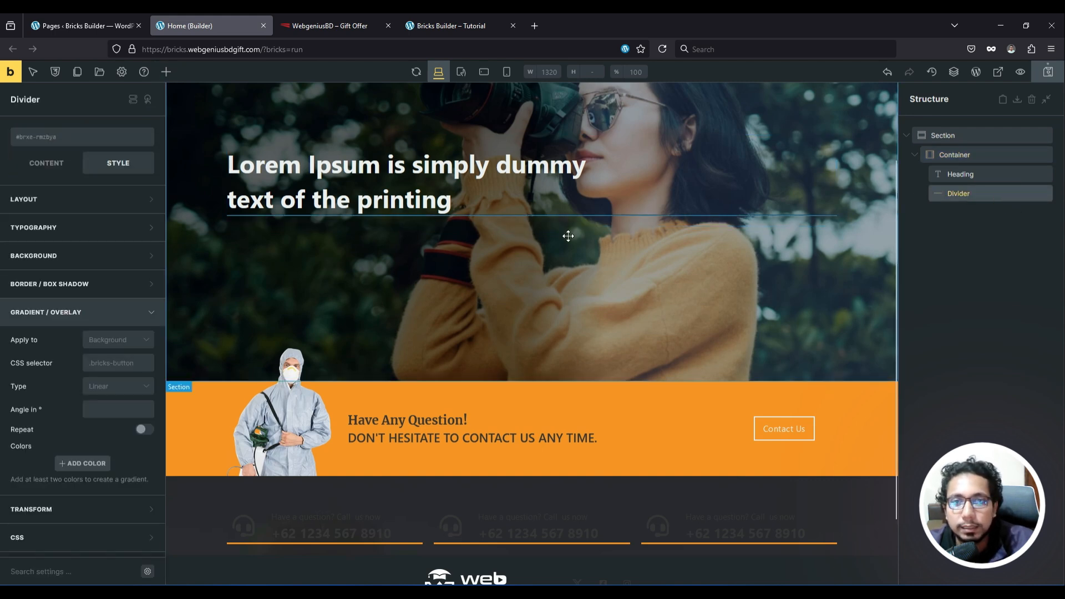
{"action": "left_click", "coordinate": [57, 200]}
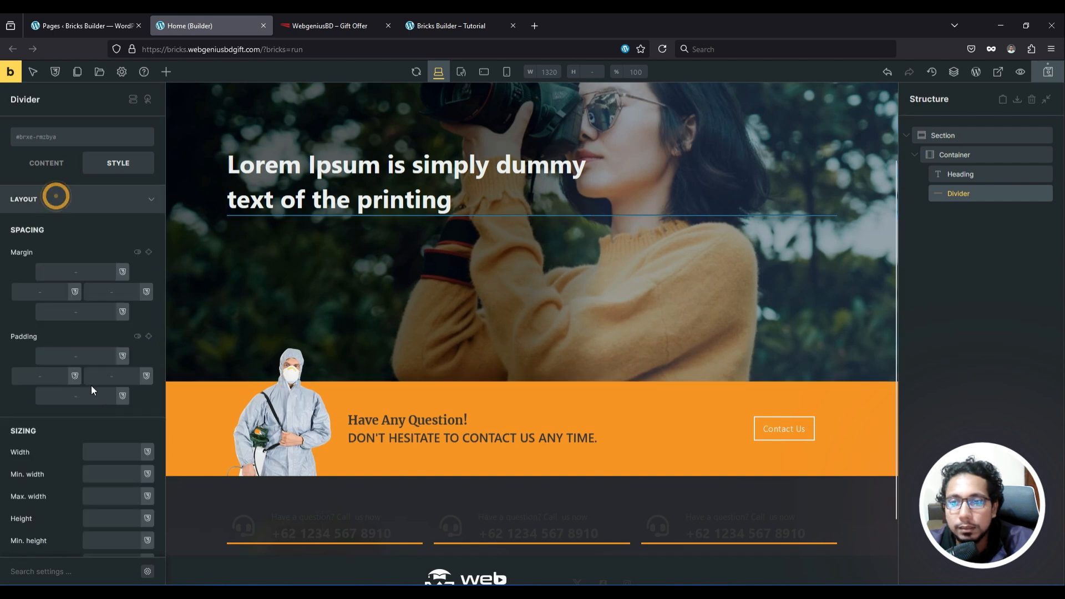
{"action": "left_click", "coordinate": [105, 452]}
{"action": "type", "text": "50"}
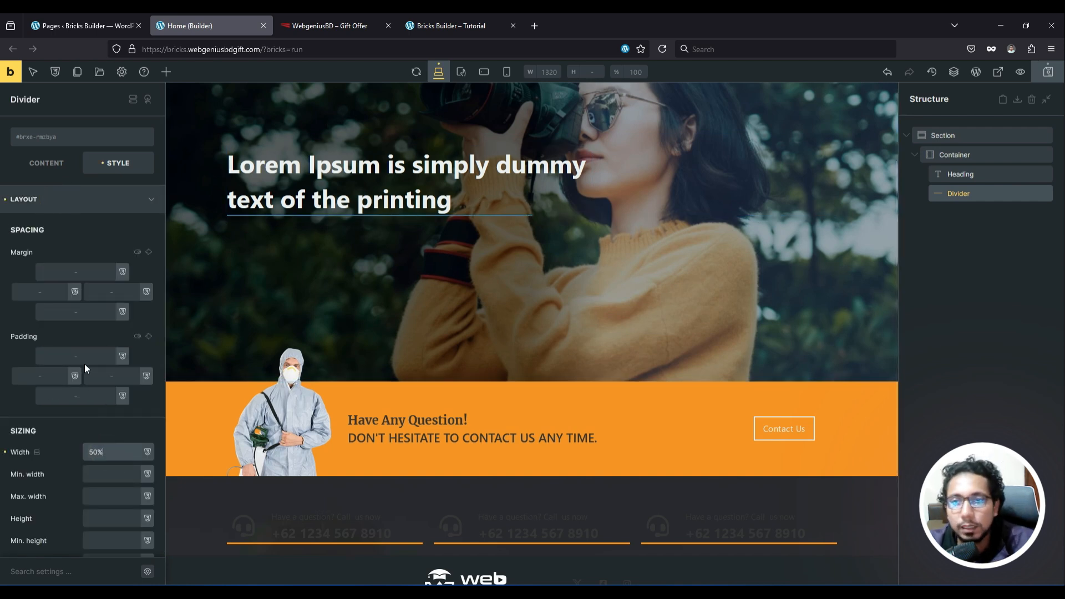
Step: Set the divider's line height to 5 and its color to the palette orange #e67e22
{"action": "scroll", "coordinate": [72, 234], "scroll_direction": "down", "scroll_amount": 10}
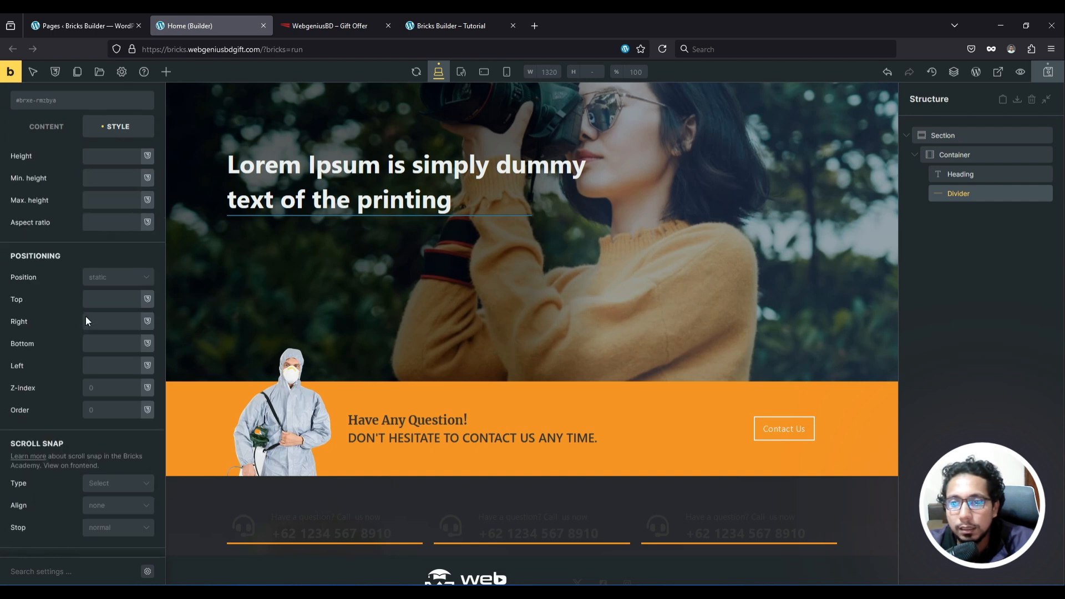
{"action": "scroll", "coordinate": [74, 361], "scroll_direction": "down", "scroll_amount": 7}
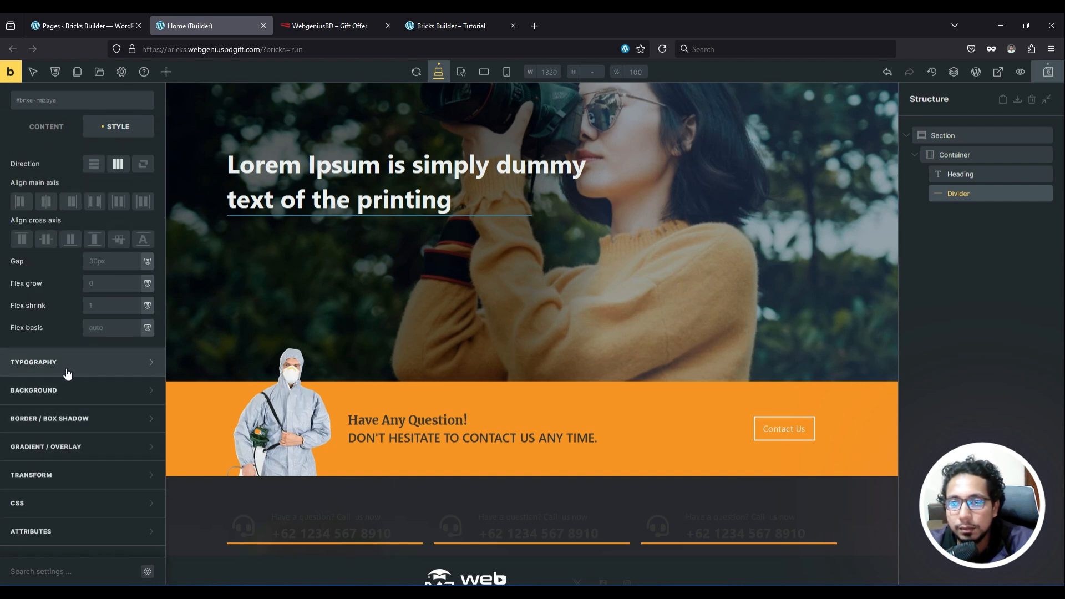
{"action": "left_click", "coordinate": [67, 383]}
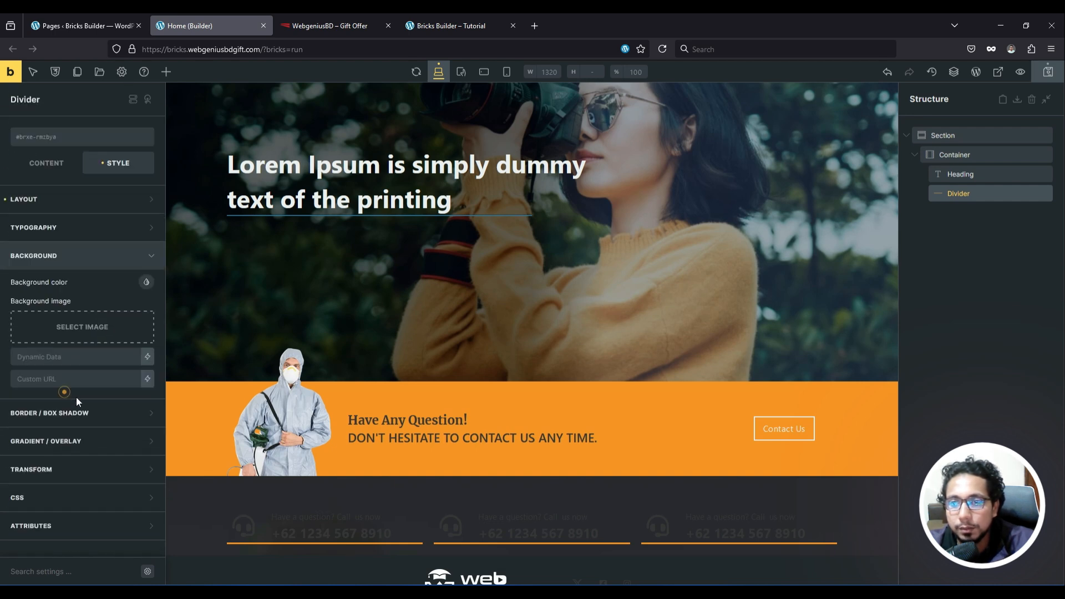
{"action": "left_click", "coordinate": [68, 203]}
{"action": "left_click", "coordinate": [64, 161]}
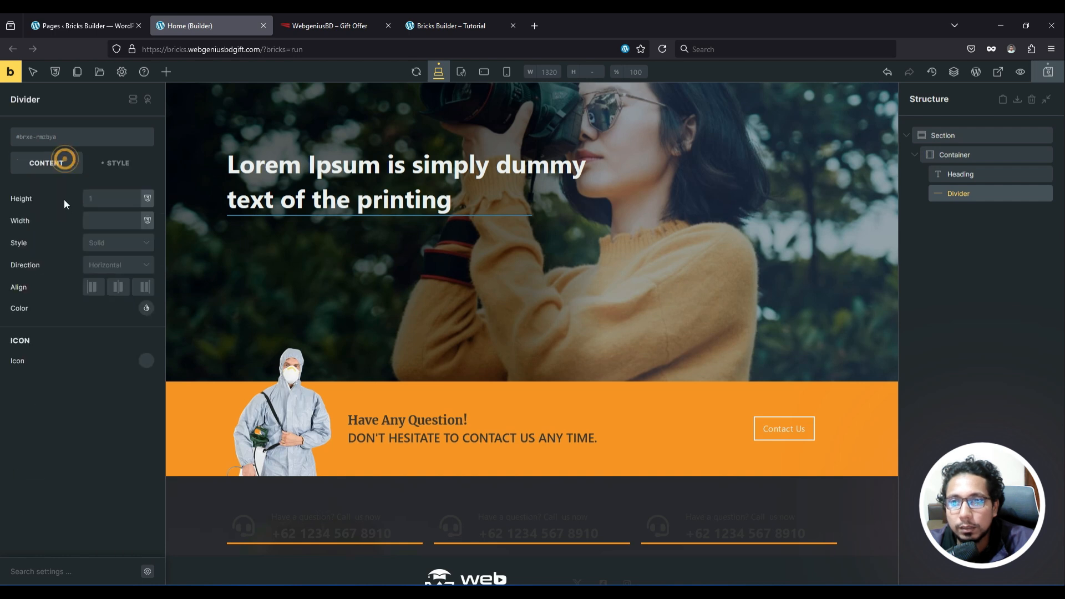
{"action": "left_click", "coordinate": [107, 202]}
{"action": "type", "text": "3"}
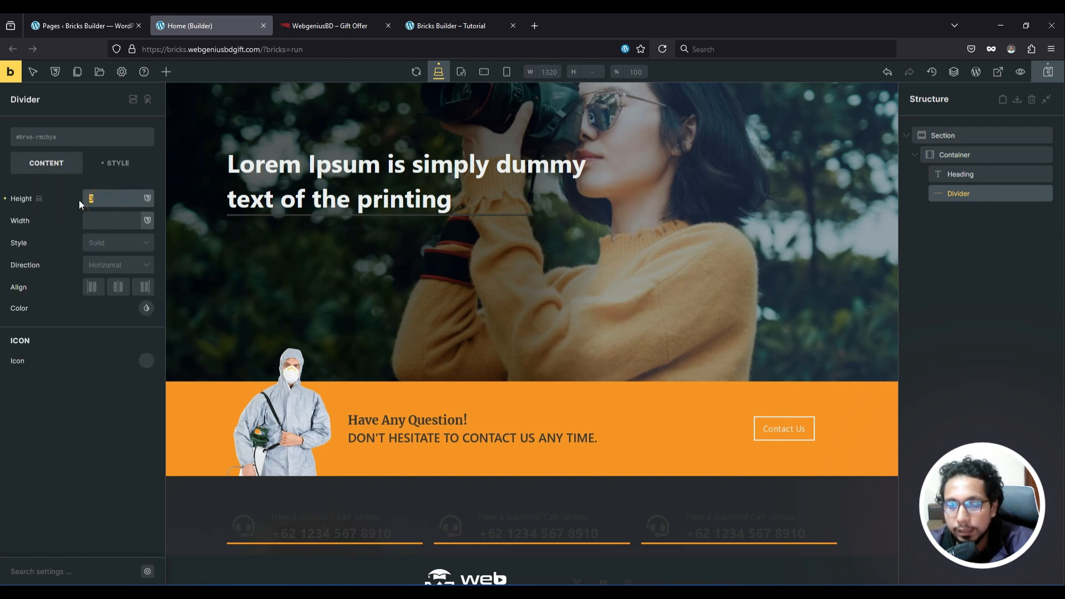
{"action": "key", "text": "BackSpace"}
{"action": "type", "text": "5"}
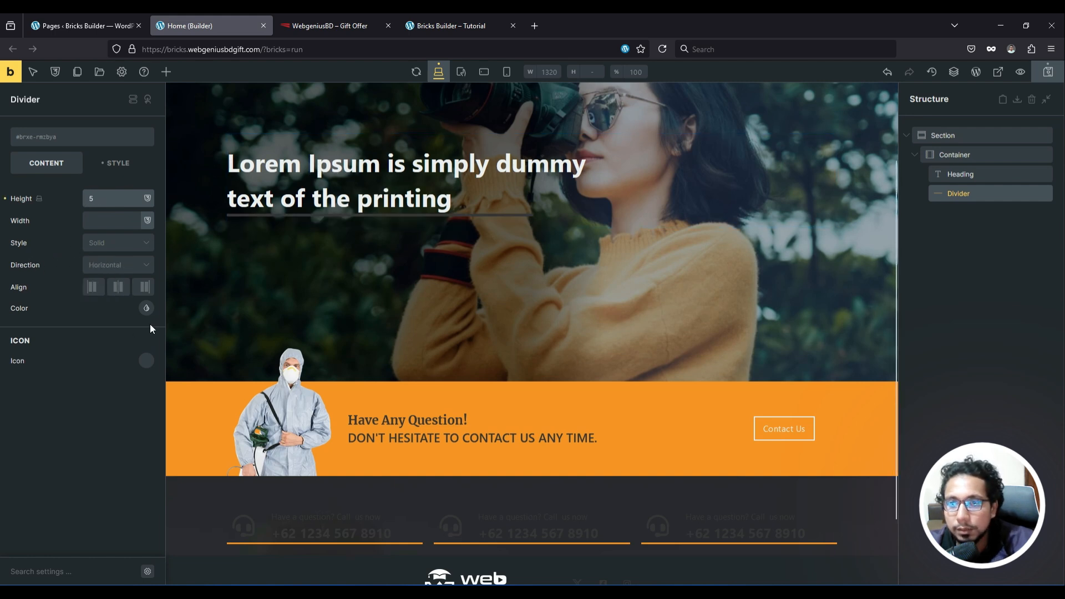
{"action": "left_click", "coordinate": [146, 308]}
{"action": "left_click", "coordinate": [43, 333]}
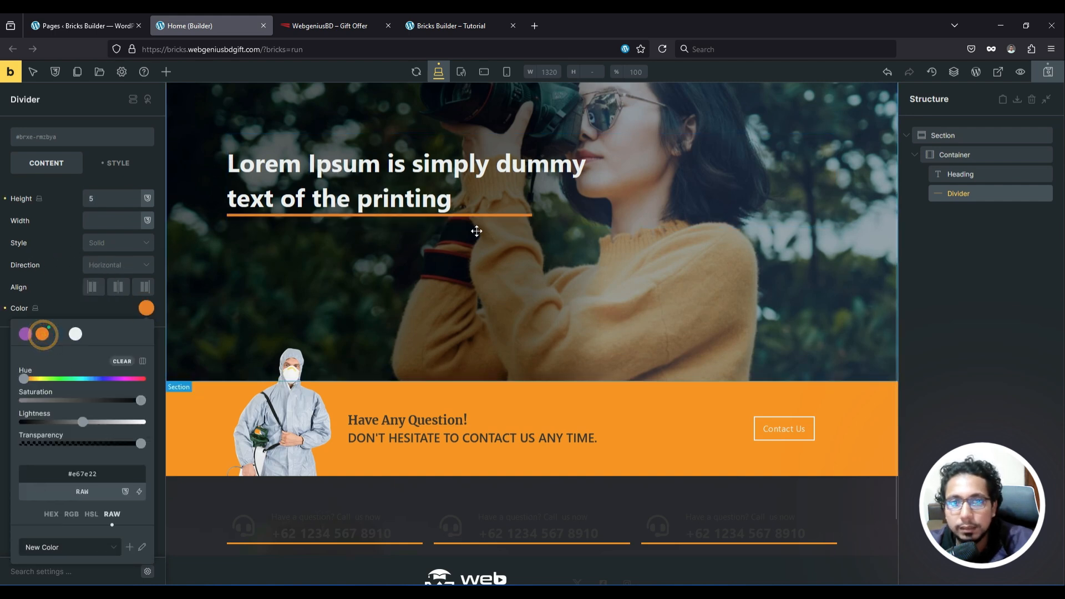
Step: Give the divider a top margin of 20 and a bottom margin of 20
{"action": "left_click", "coordinate": [123, 162]}
{"action": "left_click", "coordinate": [78, 270]}
{"action": "type", "text": "20"}
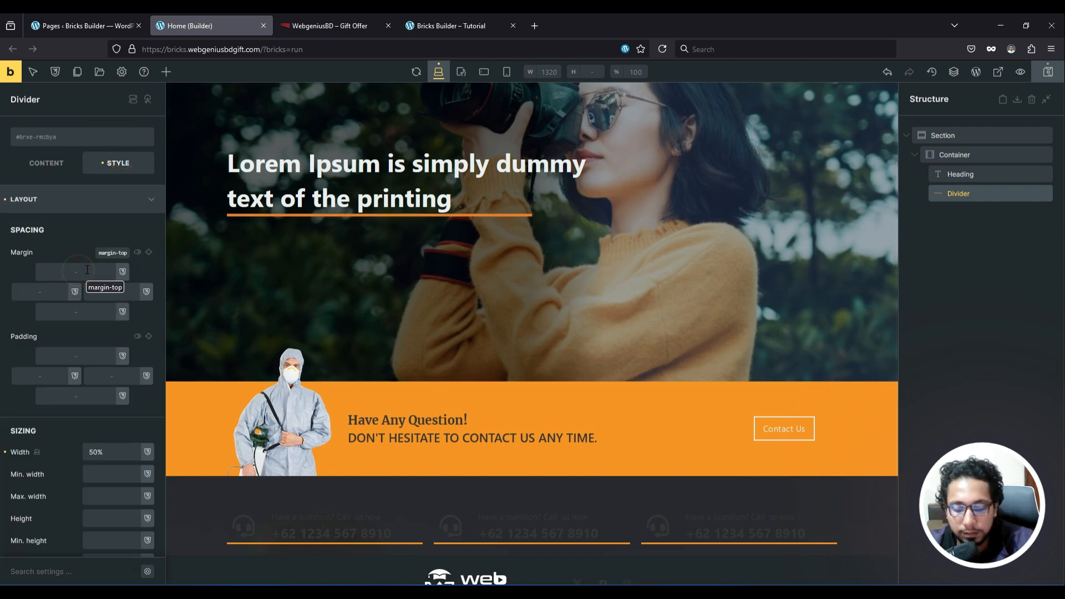
{"action": "left_click", "coordinate": [81, 310]}
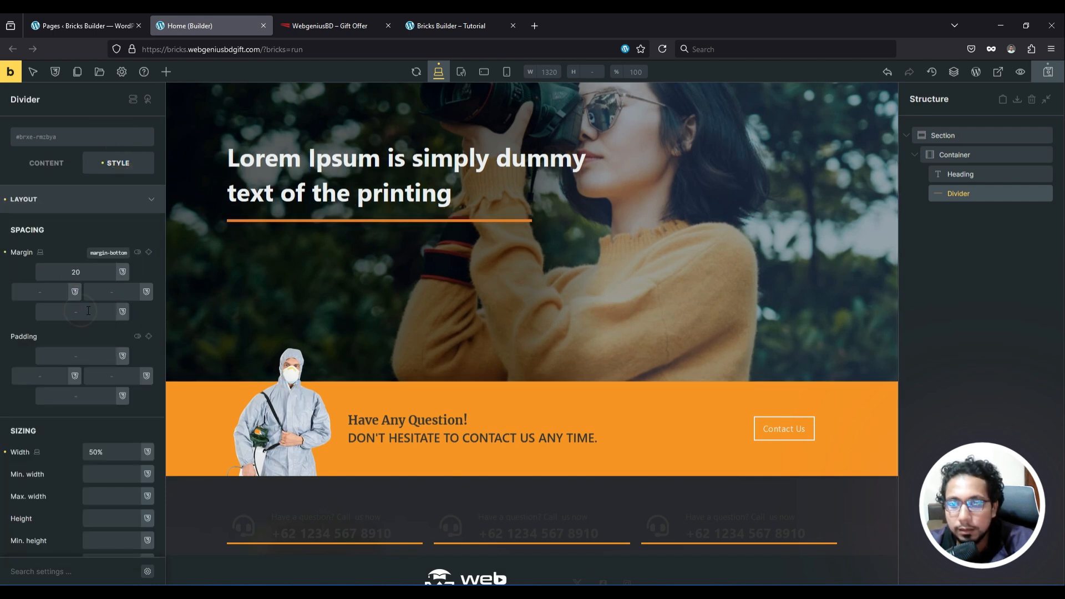
{"action": "type", "text": "20"}
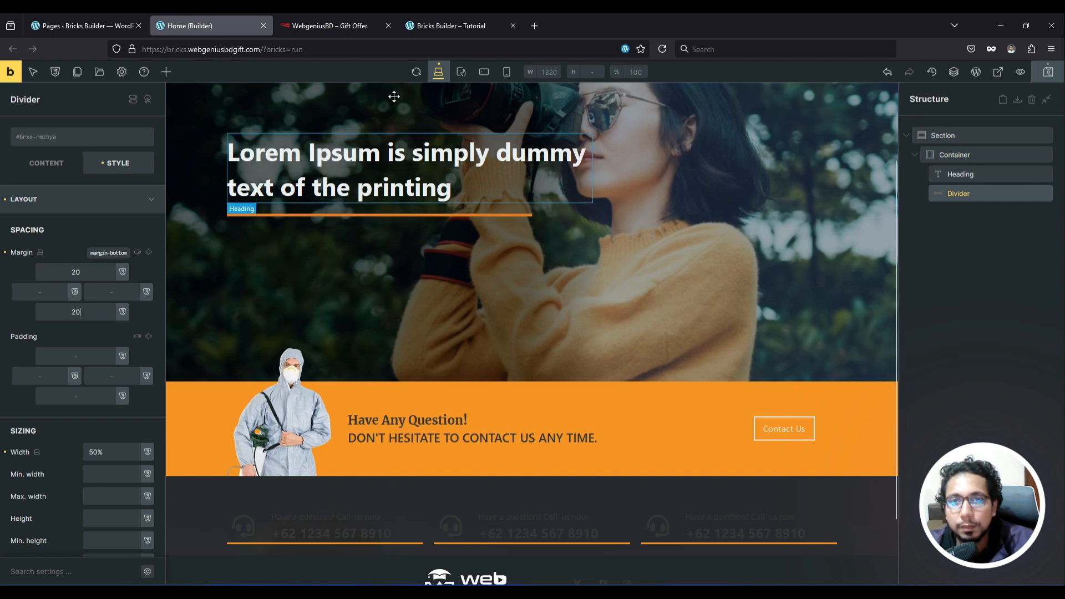
Step: Copy the hero subtitle text from the WebgeniusBD reference page and return to the Bricks builder
{"action": "left_click", "coordinate": [327, 26]}
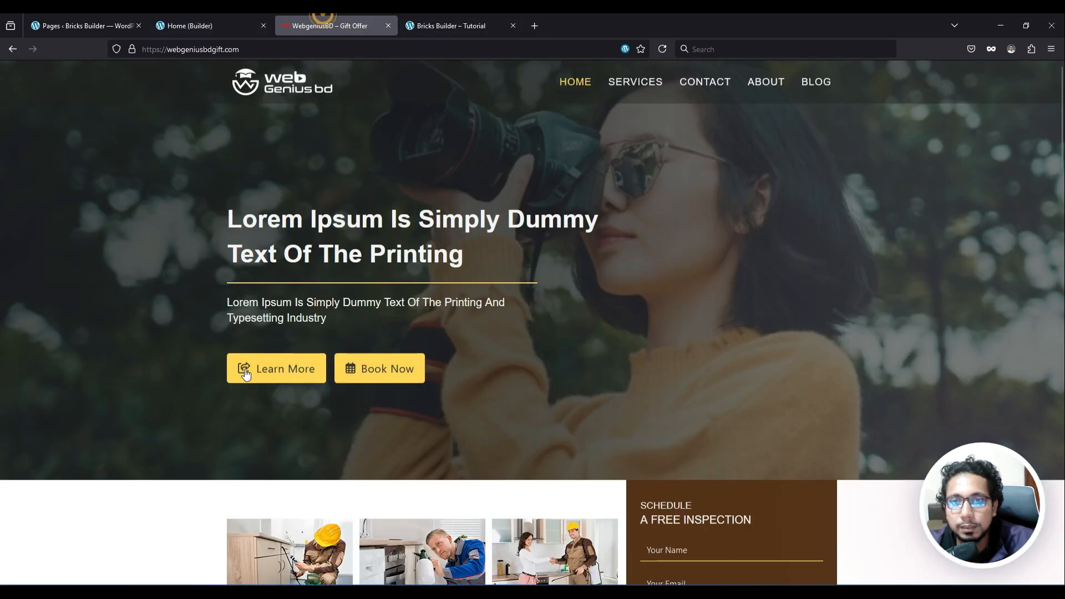
{"action": "triple_click", "coordinate": [222, 304]}
{"action": "right_click", "coordinate": [319, 303]}
{"action": "left_click", "coordinate": [356, 309]}
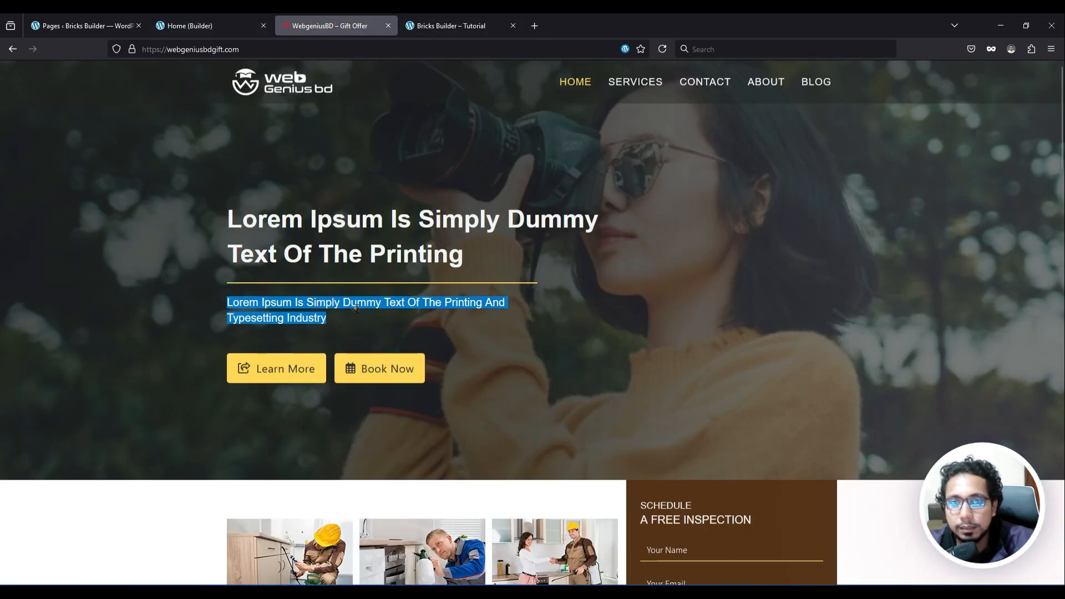
{"action": "left_click", "coordinate": [237, 22]}
Step: Add a Rich Text element below the divider in the hero container and select it
{"action": "scroll", "coordinate": [254, 237], "scroll_direction": "up", "scroll_amount": 3}
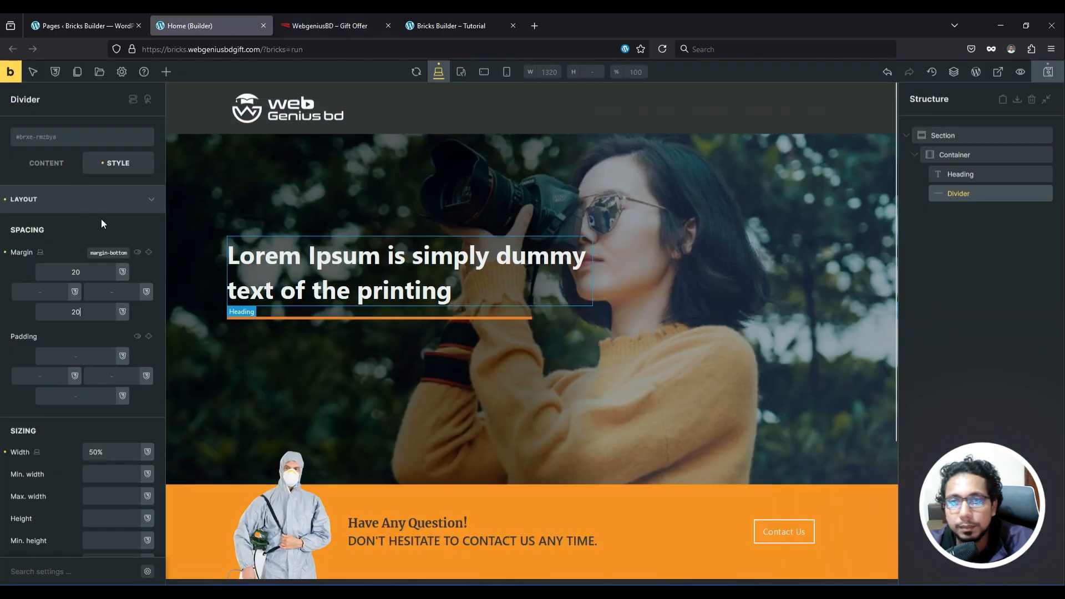
{"action": "left_click", "coordinate": [166, 71]}
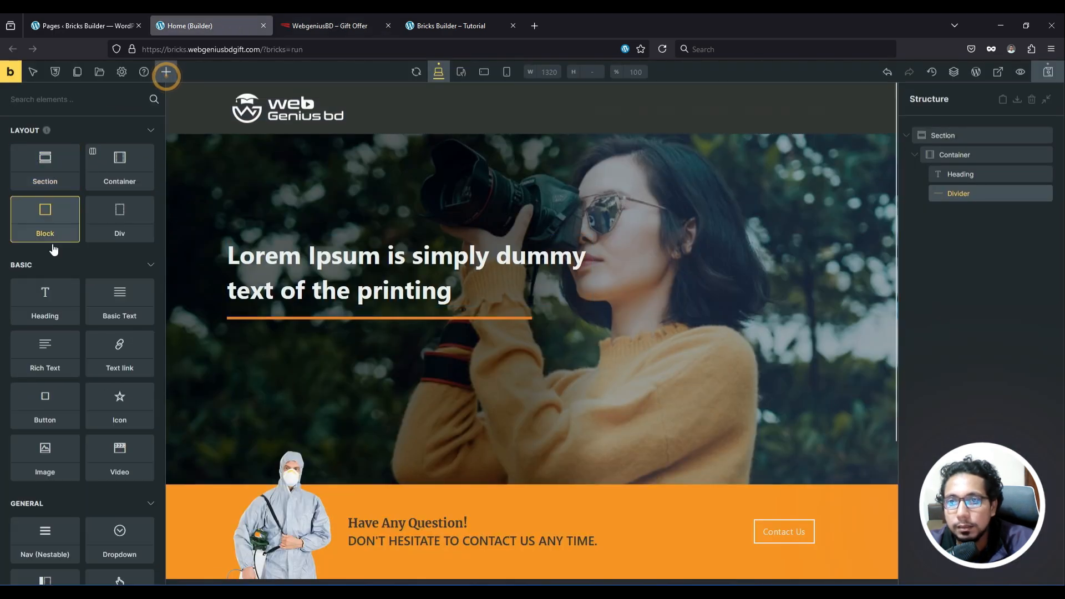
{"action": "scroll", "coordinate": [45, 233], "scroll_direction": "down", "scroll_amount": 3}
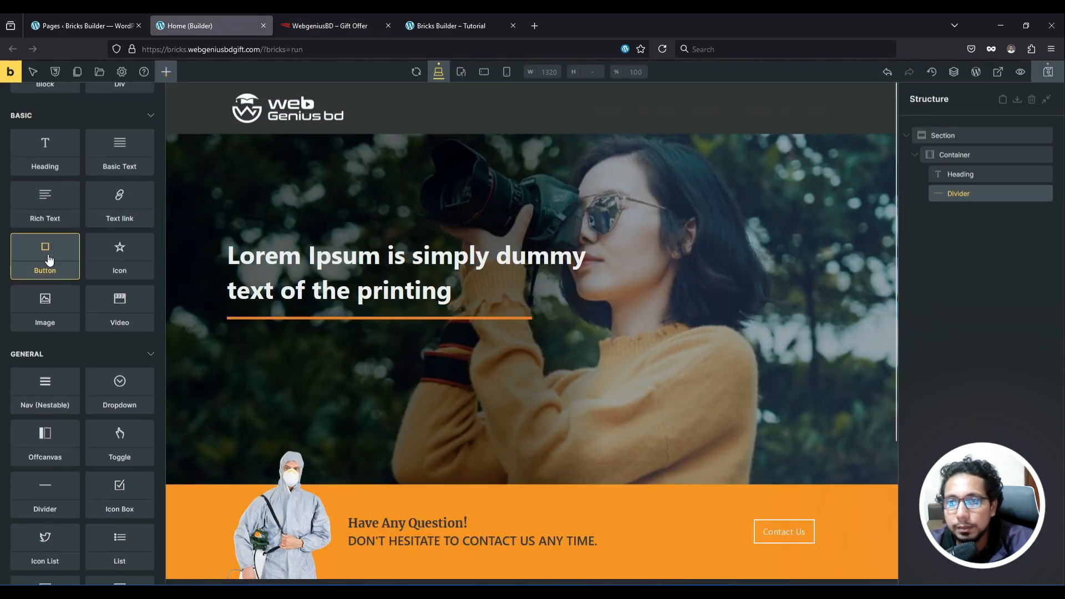
{"action": "left_click", "coordinate": [45, 208]}
{"action": "left_click", "coordinate": [979, 212]}
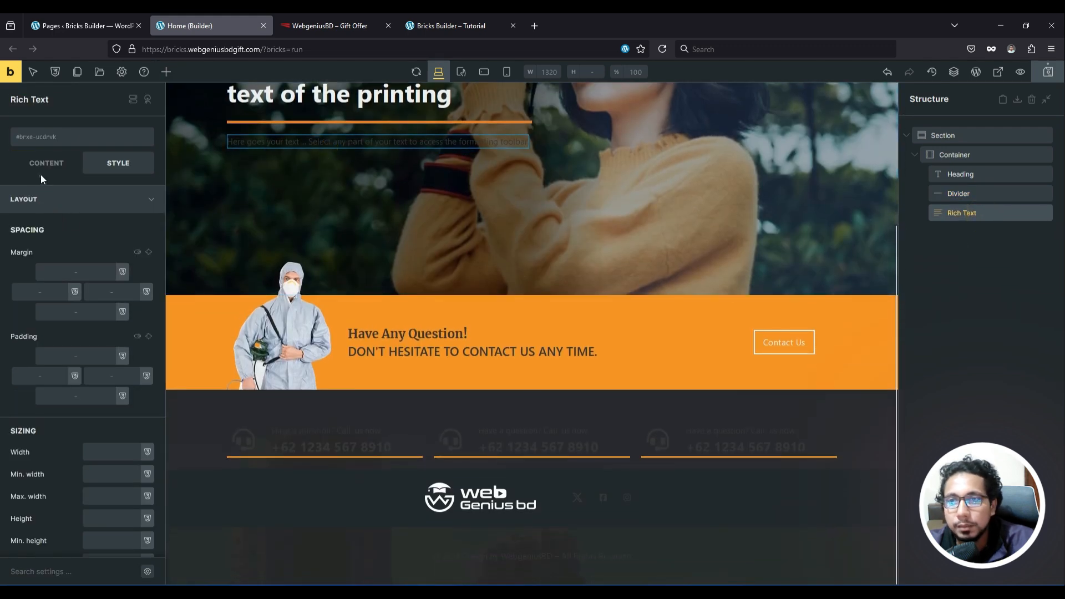
Step: Replace the Rich Text placeholder with the copied "Lorem Ipsum is simply dummy text of the printing and typesetting industry"
{"action": "left_click", "coordinate": [44, 166]}
{"action": "triple_click", "coordinate": [114, 301]}
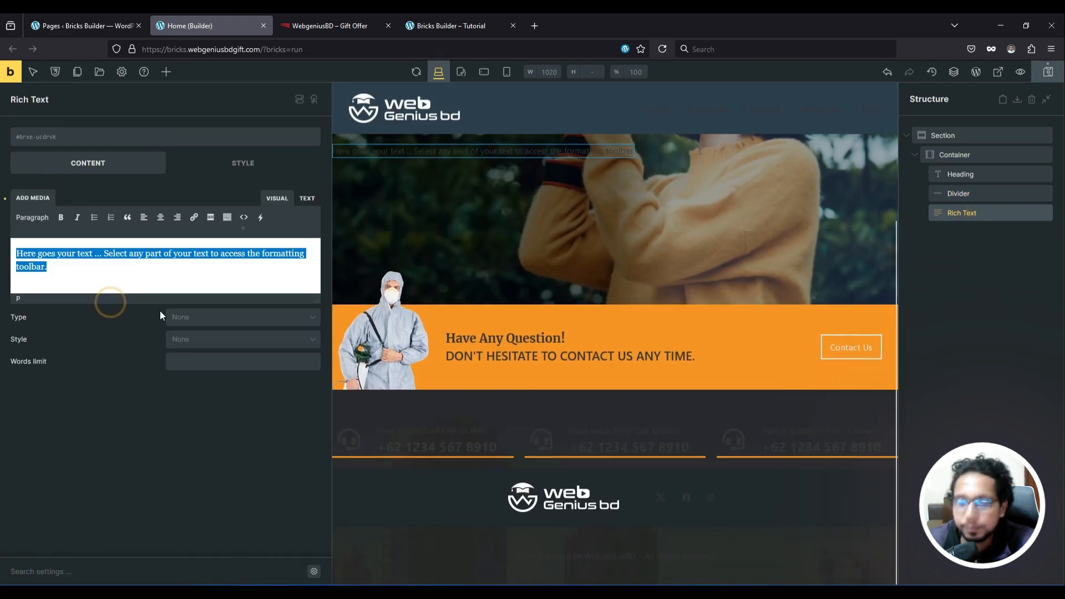
{"action": "key", "text": "ctrl+v"}
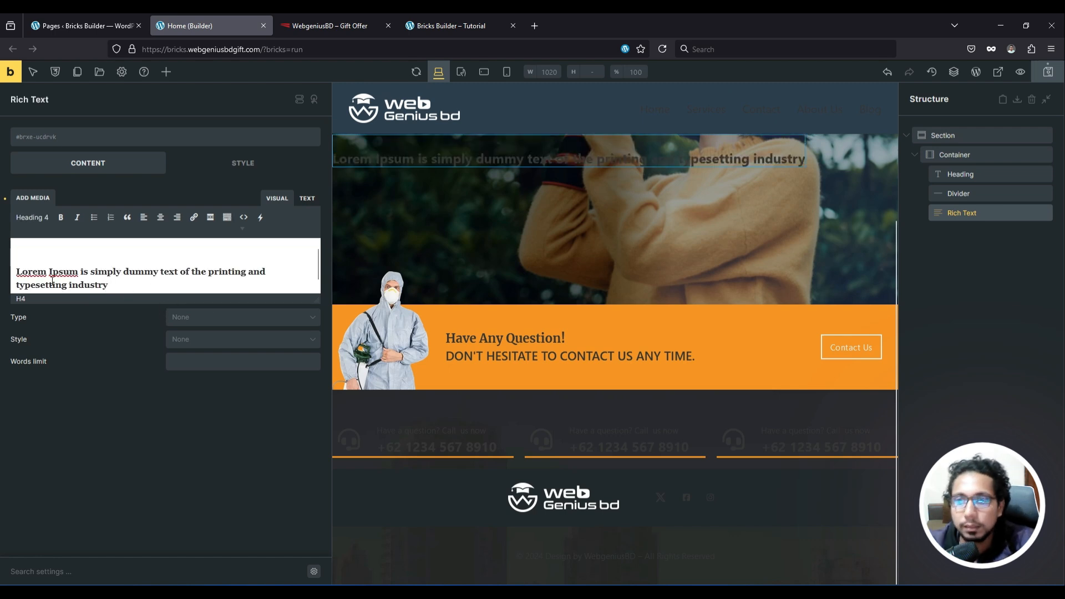
Step: Remove the empty line above the hero subtitle in the Rich Text element and set the element's width to 50%
{"action": "key", "text": "BackSpace"}
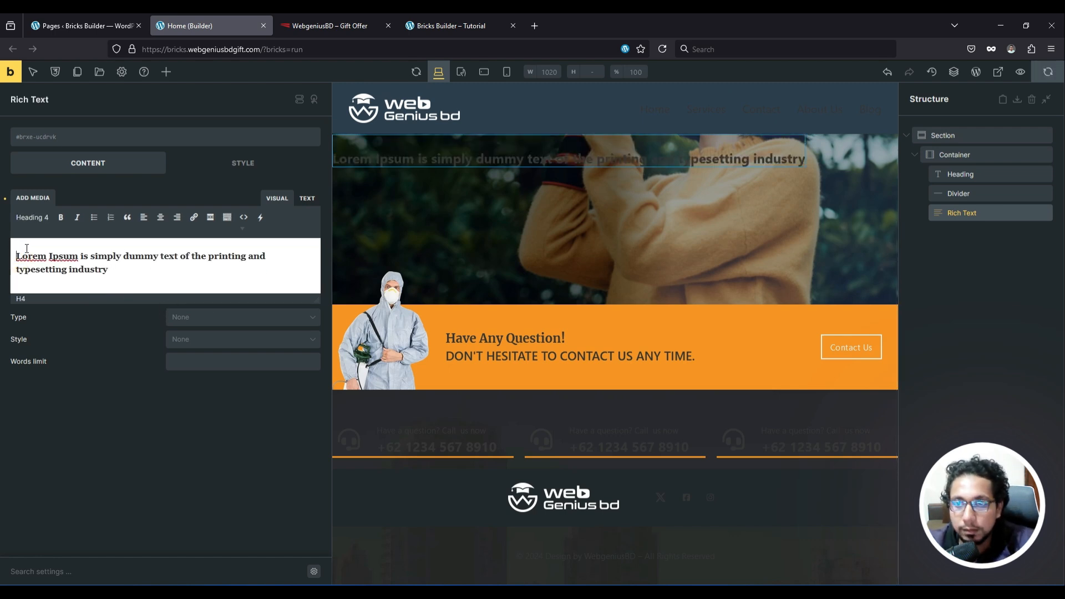
{"action": "scroll", "coordinate": [585, 207], "scroll_direction": "up", "scroll_amount": 1}
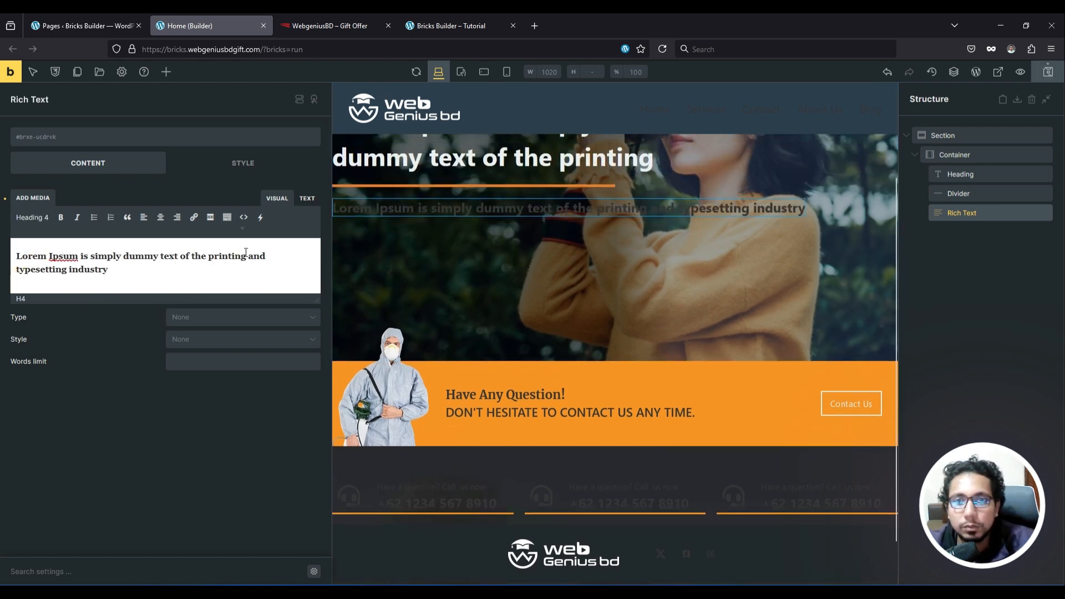
{"action": "left_click", "coordinate": [813, 211]}
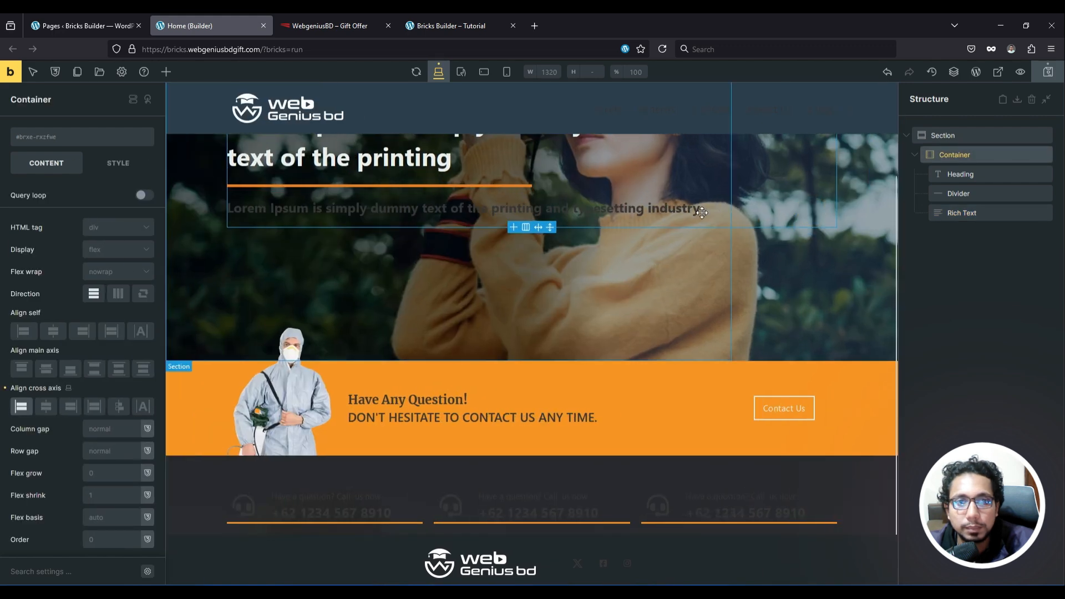
{"action": "left_click", "coordinate": [679, 215]}
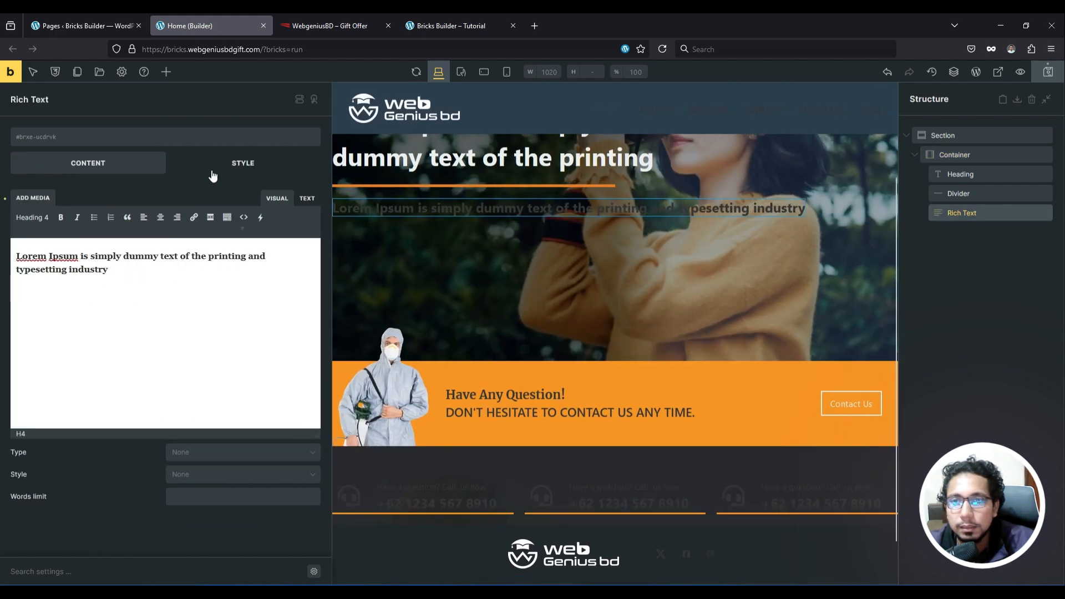
{"action": "left_click", "coordinate": [213, 167]}
{"action": "left_click", "coordinate": [108, 449]}
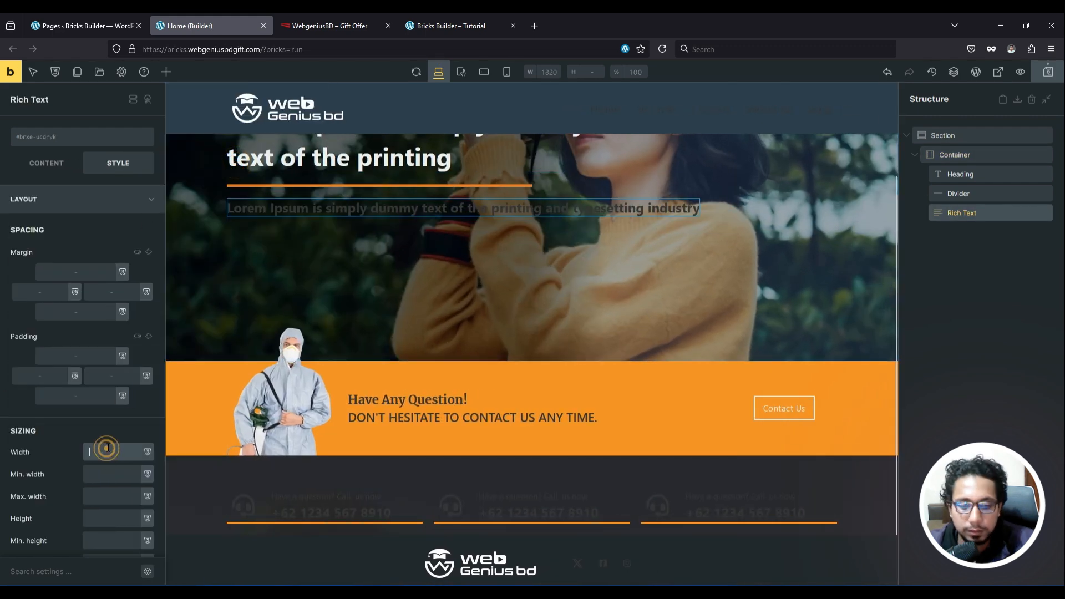
{"action": "type", "text": "500"}
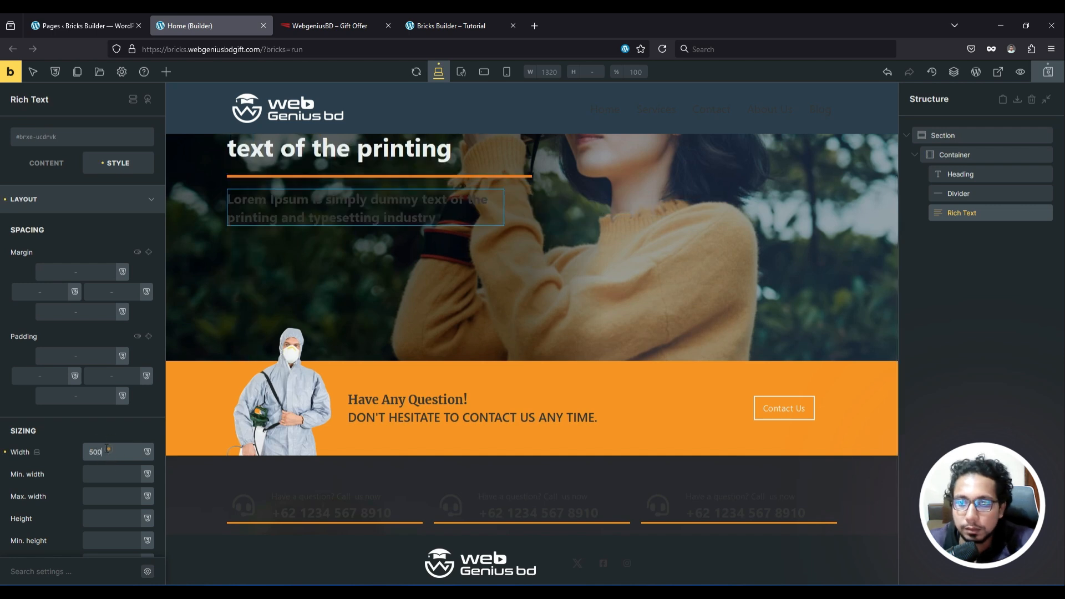
{"action": "left_click_drag", "start_coordinate": [108, 449], "coordinate": [97, 449]}
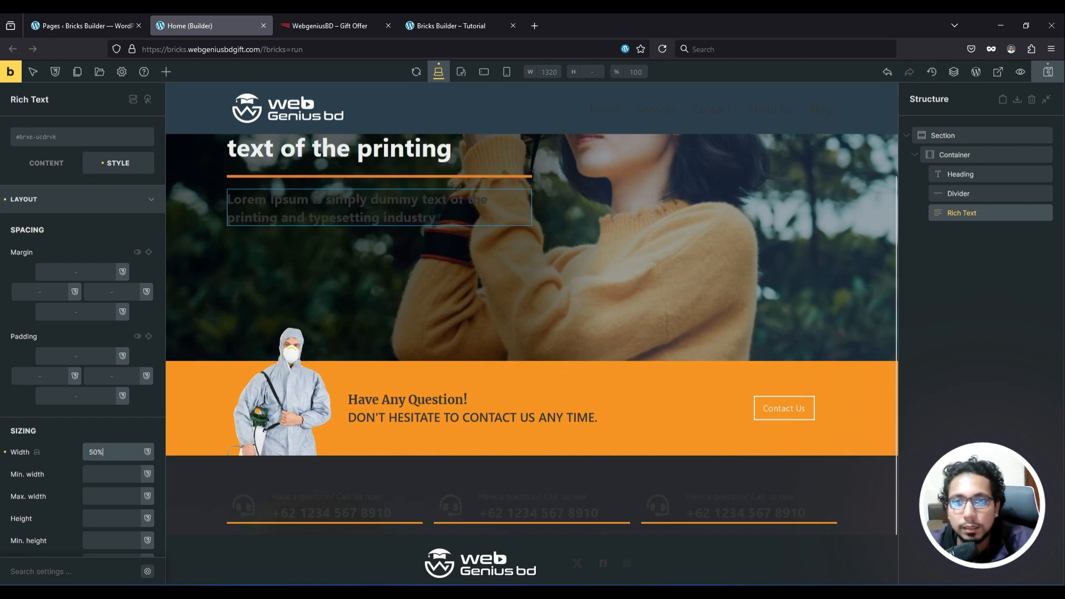
Step: Set the Rich Text typography to the white palette color with a font size of 17
{"action": "left_click", "coordinate": [64, 201]}
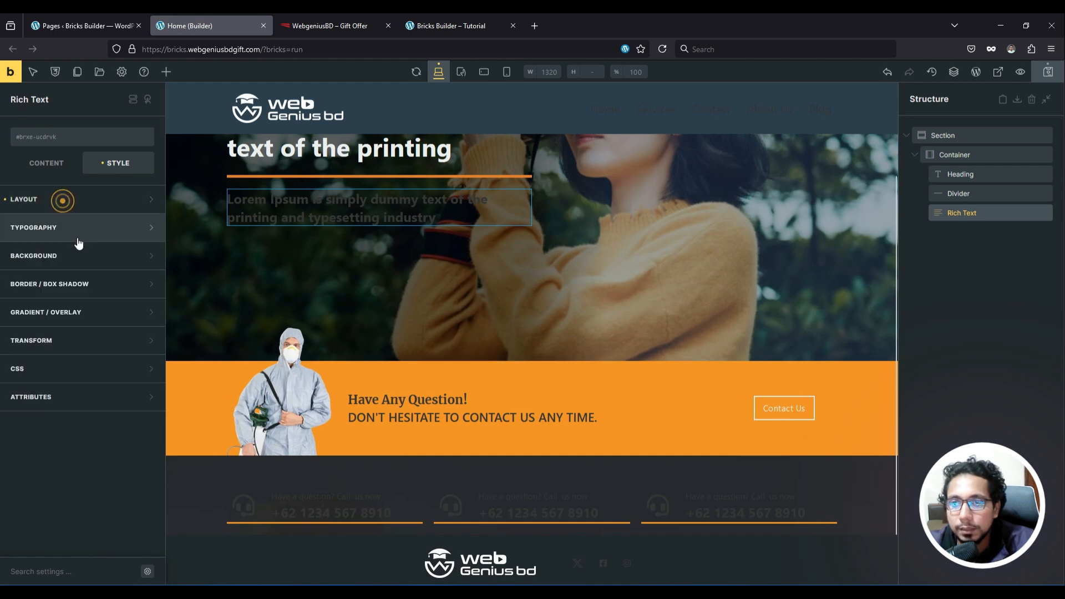
{"action": "left_click", "coordinate": [78, 227]}
{"action": "left_click", "coordinate": [151, 251]}
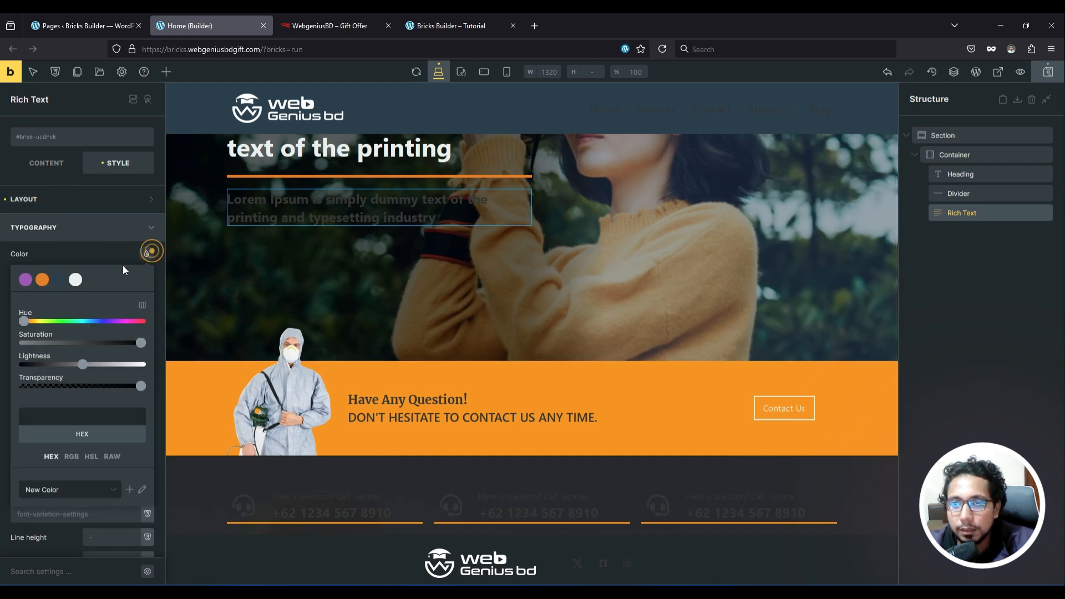
{"action": "left_click", "coordinate": [76, 279]}
{"action": "left_click", "coordinate": [86, 245]}
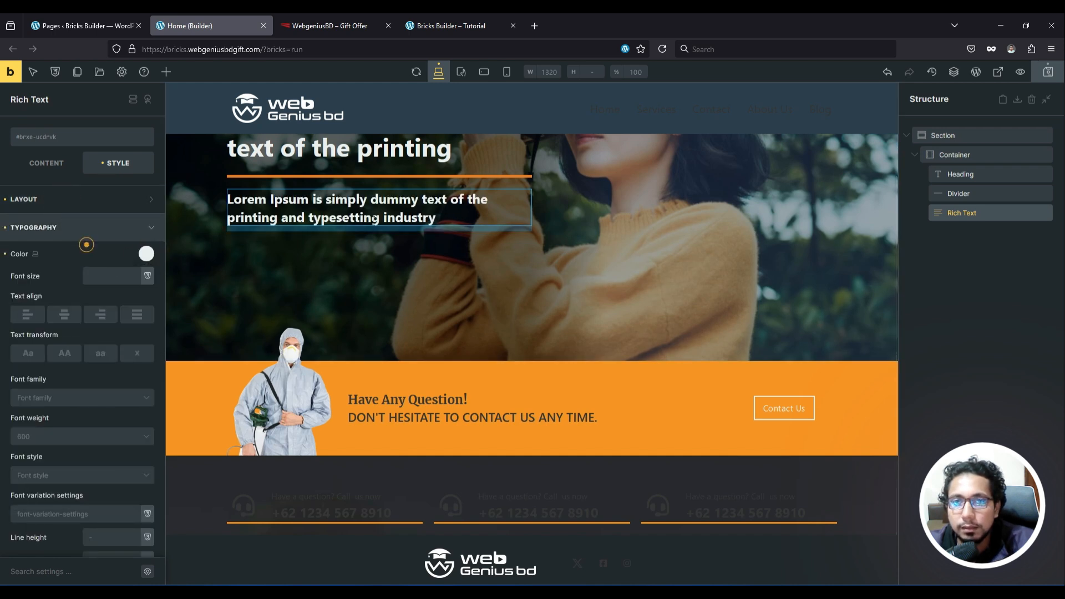
{"action": "left_click", "coordinate": [109, 277]}
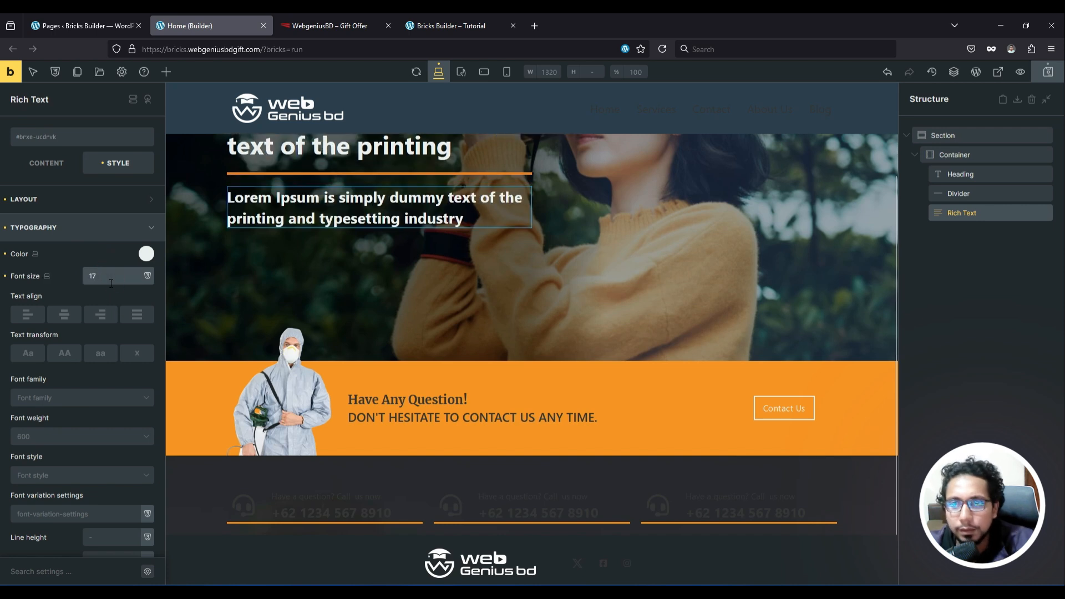
Step: Set the Rich Text font family to Arial and the font weight to 400
{"action": "scroll", "coordinate": [71, 332], "scroll_direction": "down", "scroll_amount": 1}
{"action": "left_click", "coordinate": [64, 344]}
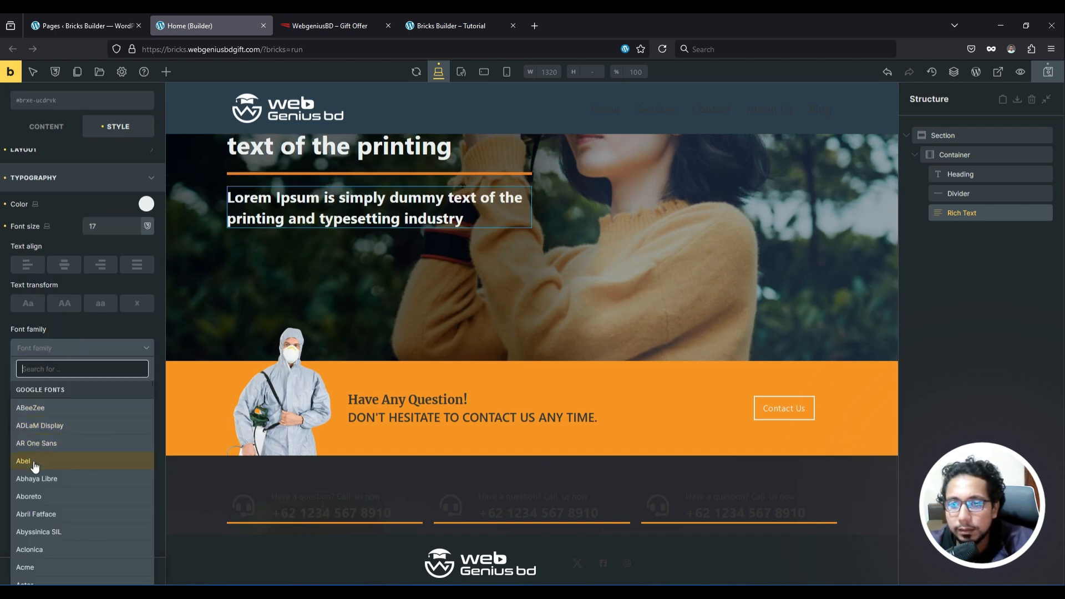
{"action": "type", "text": "aria"}
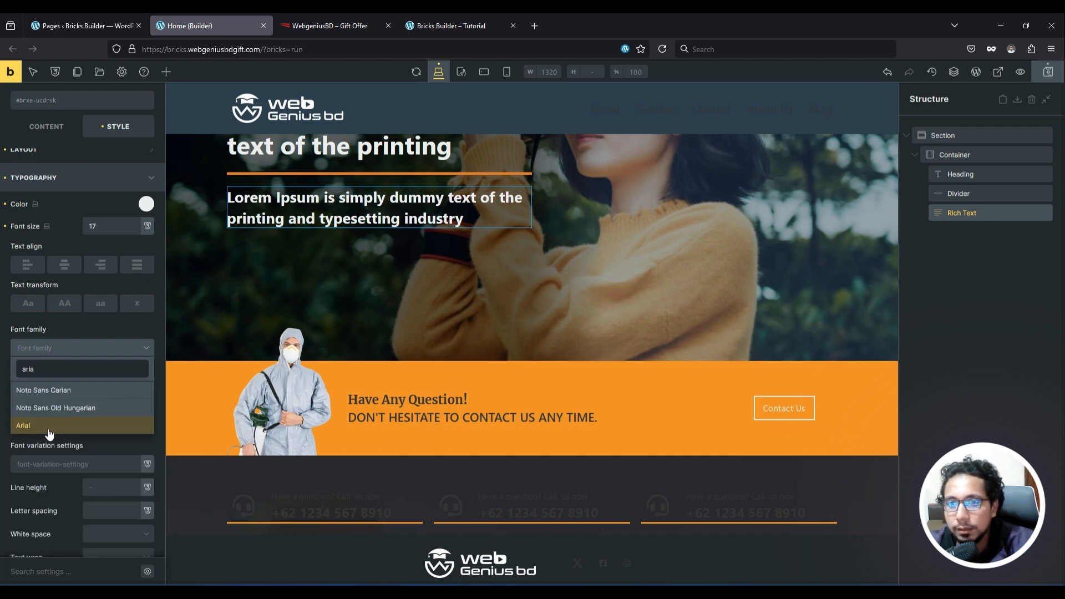
{"action": "left_click", "coordinate": [61, 425]}
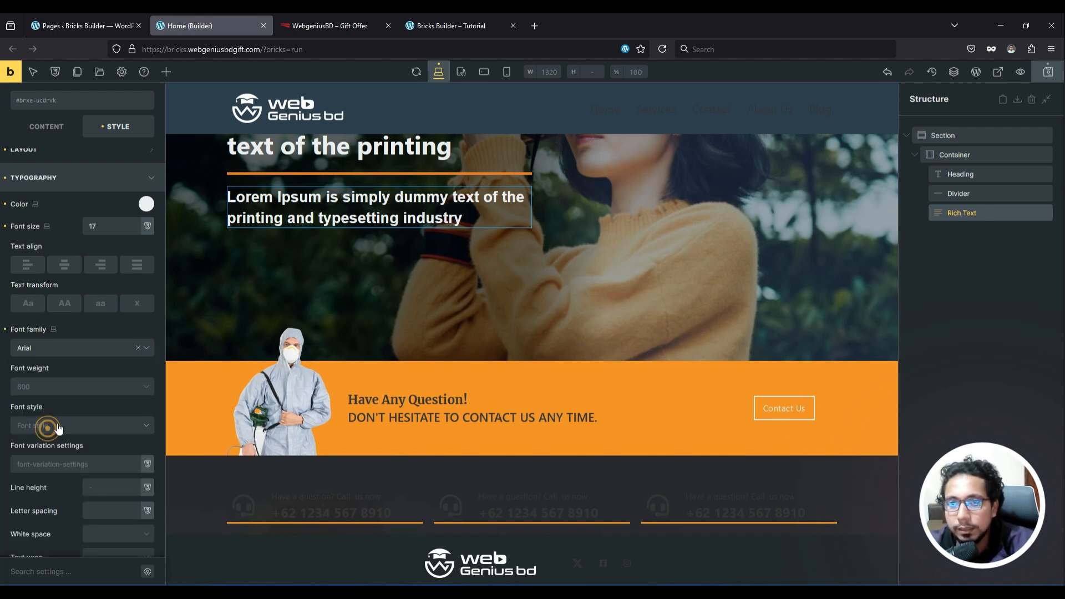
{"action": "left_click", "coordinate": [42, 387]}
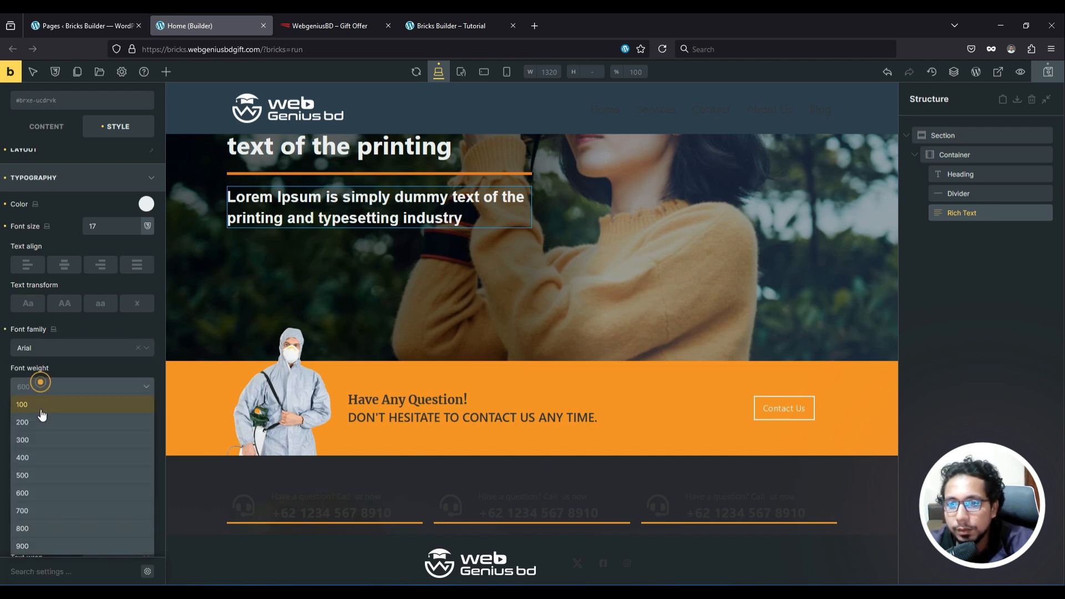
{"action": "left_click", "coordinate": [33, 456]}
Step: Change the opening and closing h4 tags to p tags in the Rich Text element's HTML source
{"action": "scroll", "coordinate": [30, 409], "scroll_direction": "up", "scroll_amount": 2}
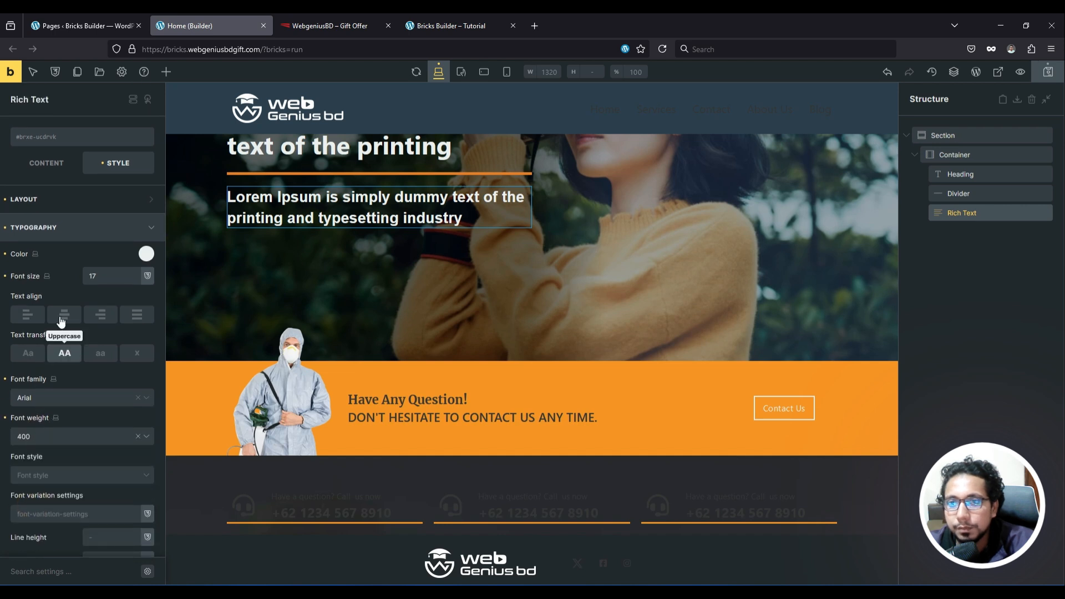
{"action": "left_click", "coordinate": [36, 201]}
{"action": "left_click", "coordinate": [46, 163]}
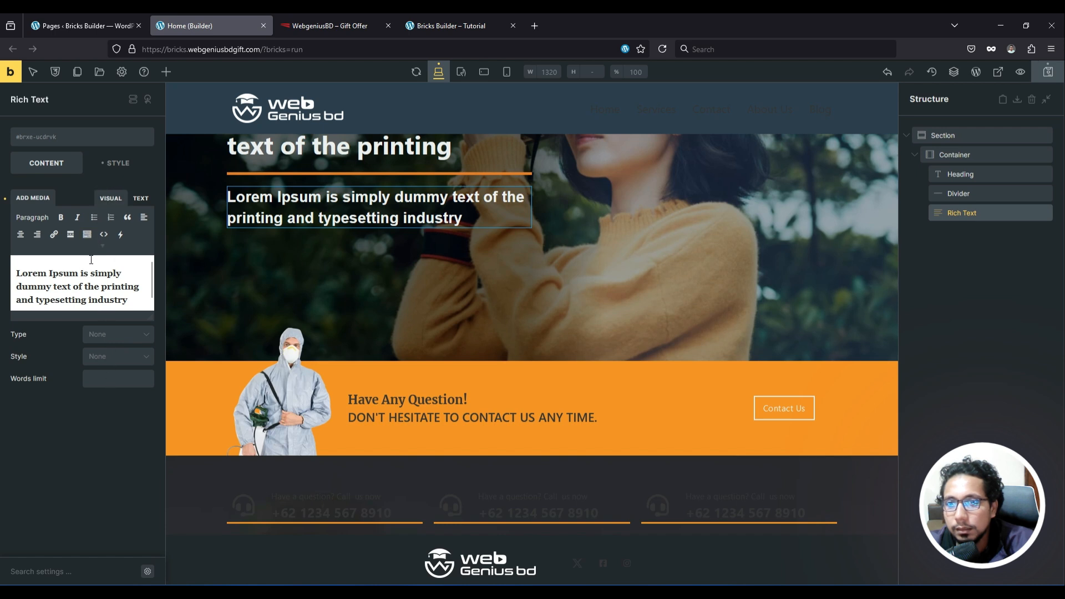
{"action": "left_click", "coordinate": [141, 201]}
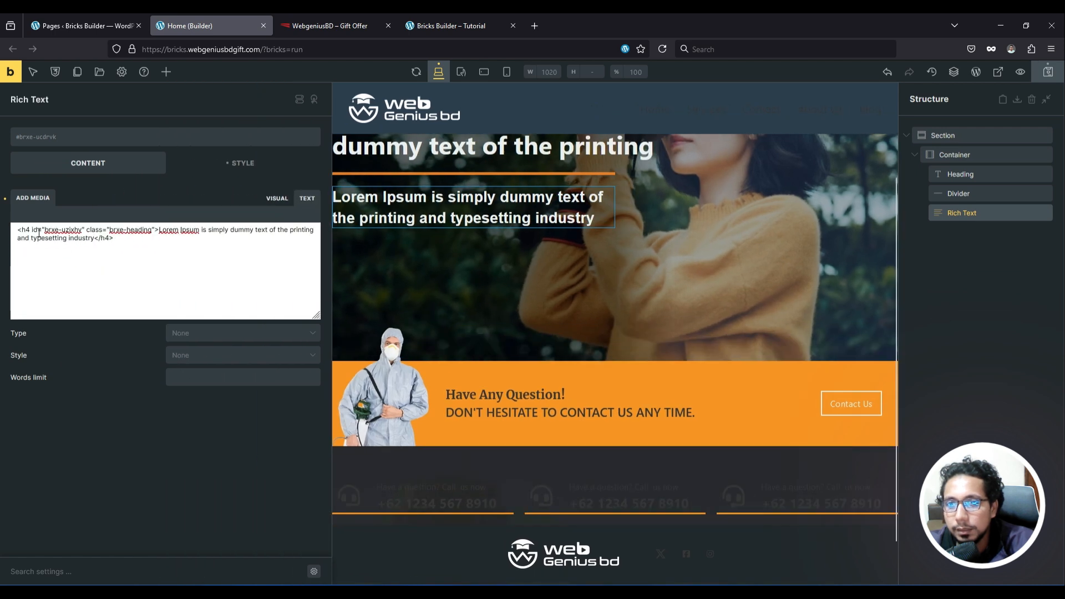
{"action": "type", "text": "p"}
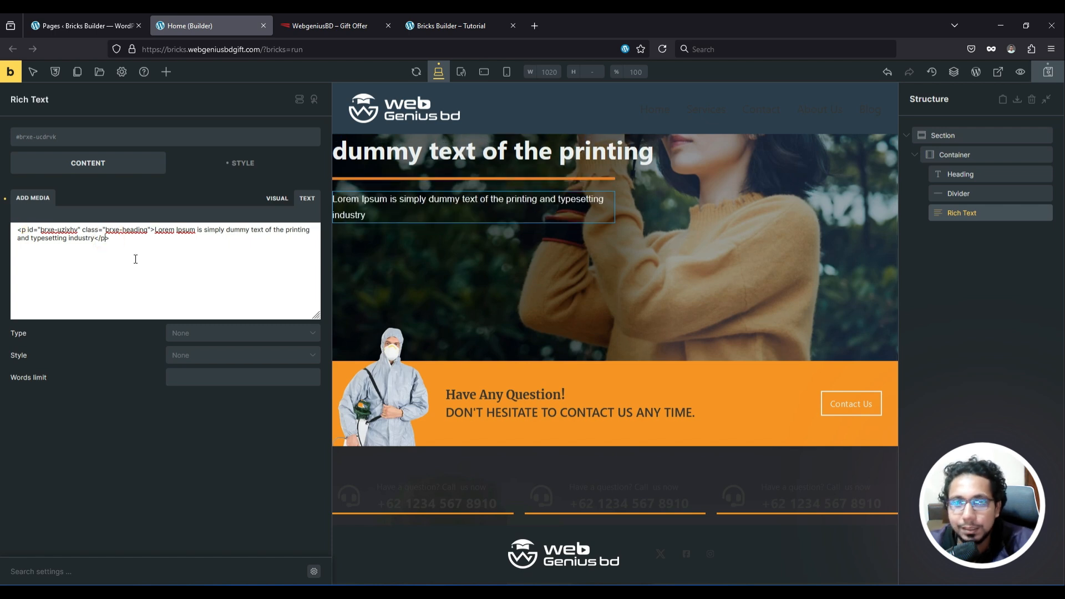
Step: Set the Rich Text subtitle's font size to 20
{"action": "left_click", "coordinate": [244, 163]}
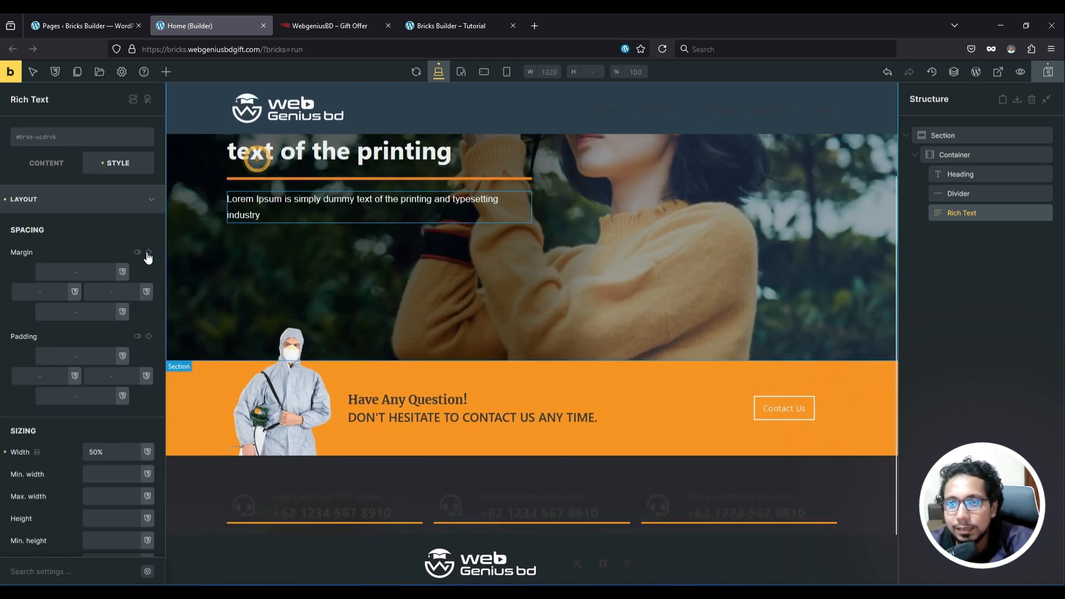
{"action": "scroll", "coordinate": [99, 358], "scroll_direction": "down", "scroll_amount": 15}
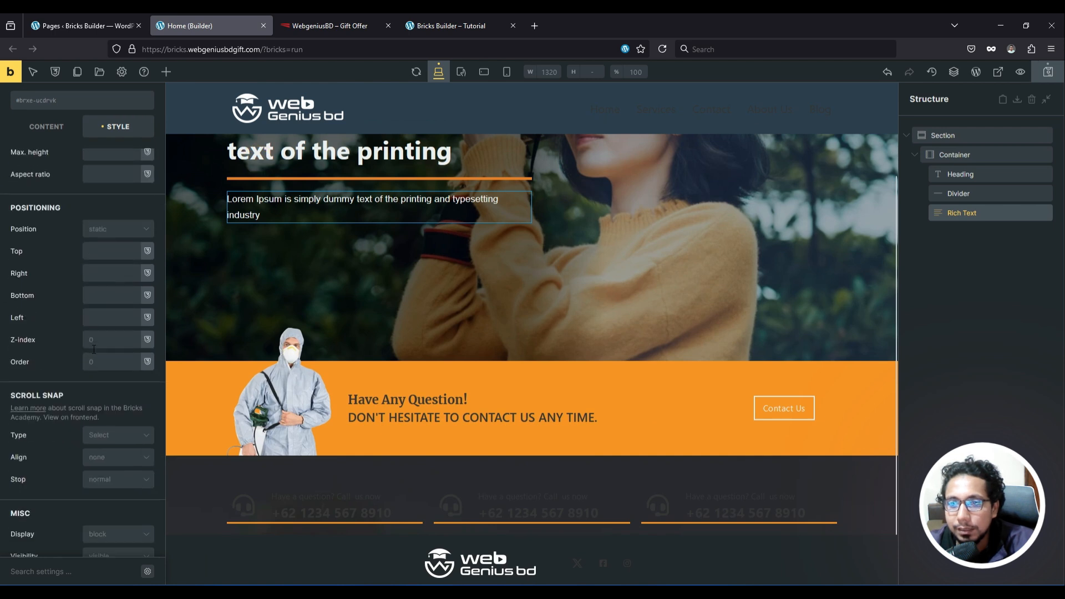
{"action": "left_click", "coordinate": [81, 366]}
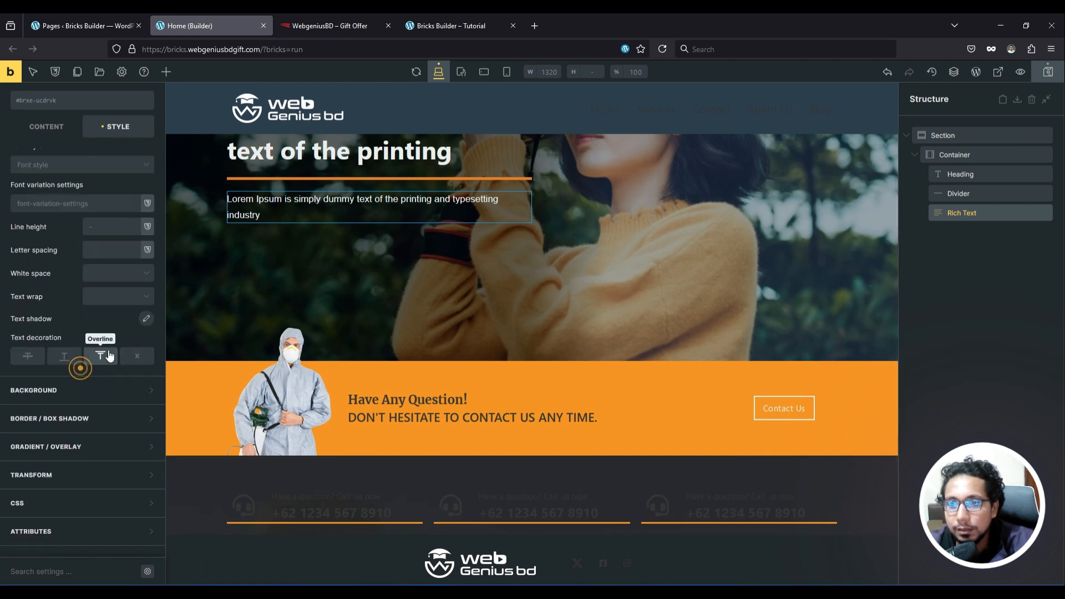
{"action": "scroll", "coordinate": [118, 250], "scroll_direction": "up", "scroll_amount": 5}
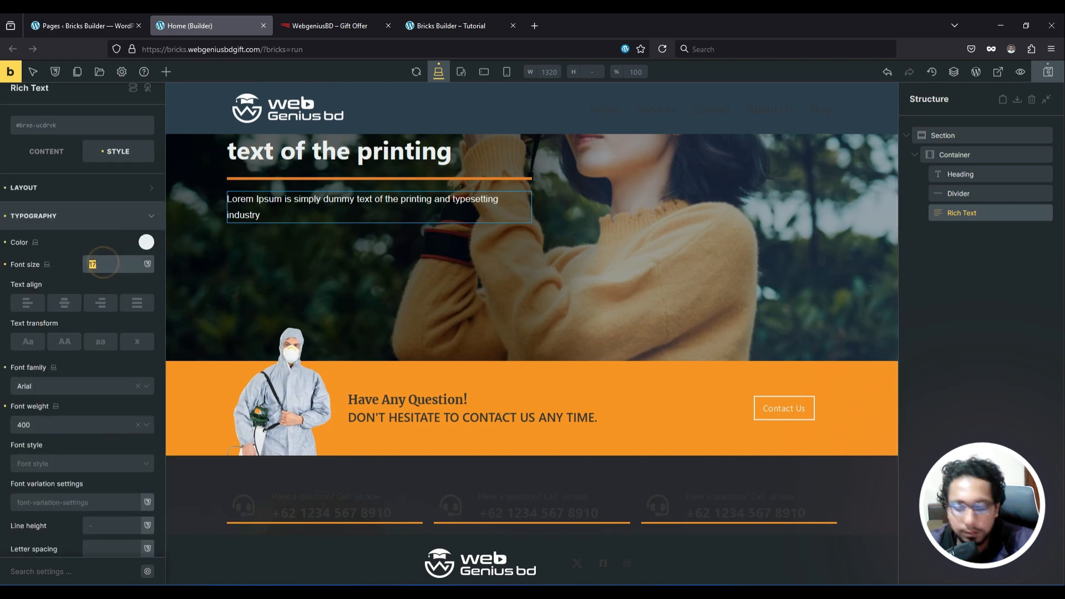
{"action": "type", "text": "20"}
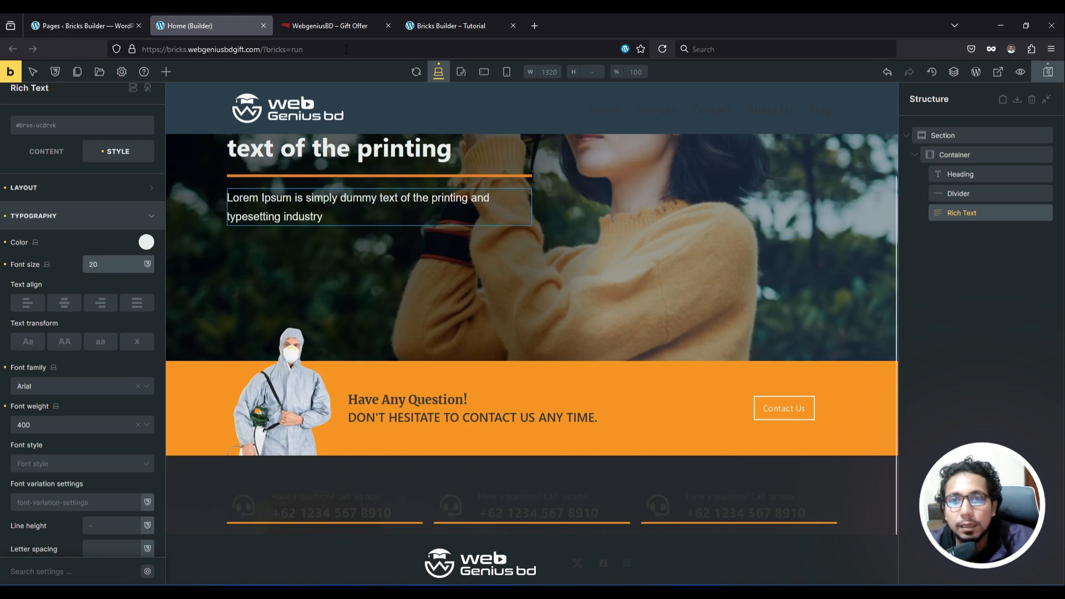
{"action": "left_click", "coordinate": [334, 21]}
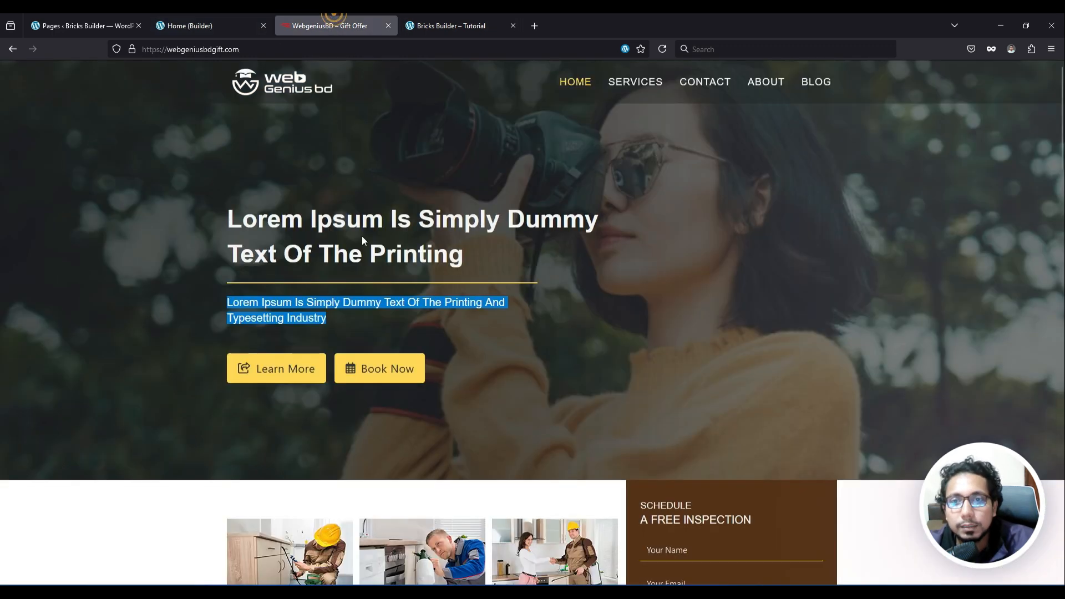
{"action": "left_click", "coordinate": [244, 22]}
{"action": "left_click", "coordinate": [958, 160]}
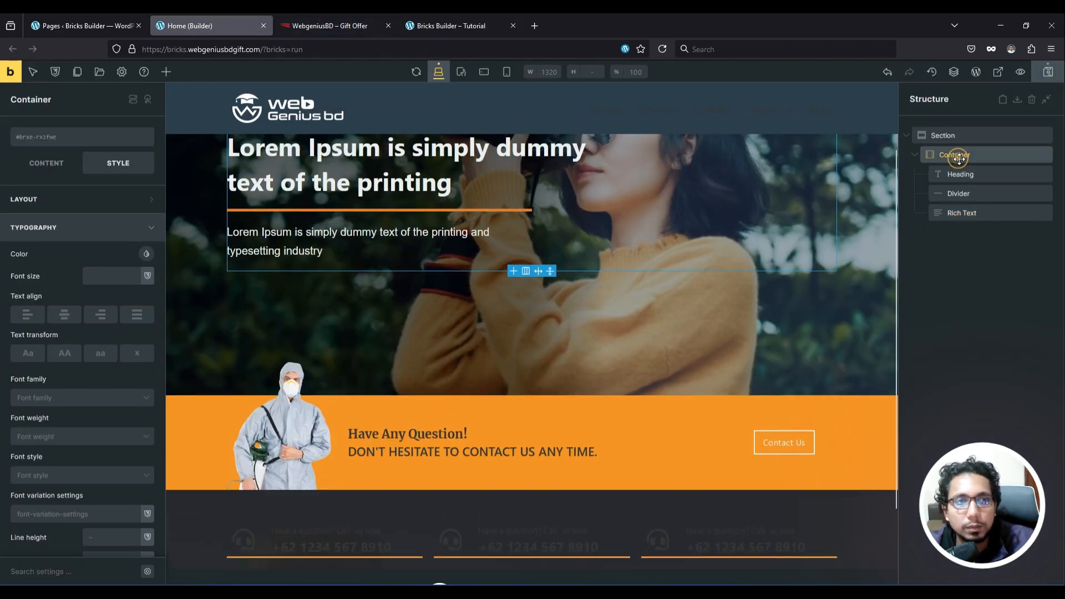
{"action": "left_click", "coordinate": [166, 72]}
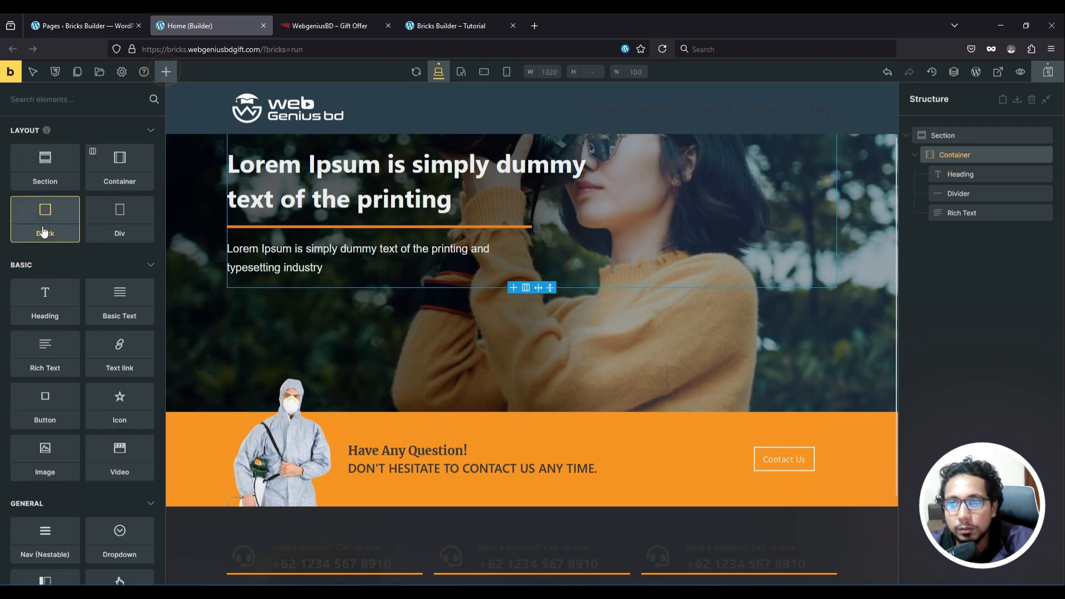
{"action": "double_click", "coordinate": [40, 228]}
{"action": "left_click", "coordinate": [990, 233]}
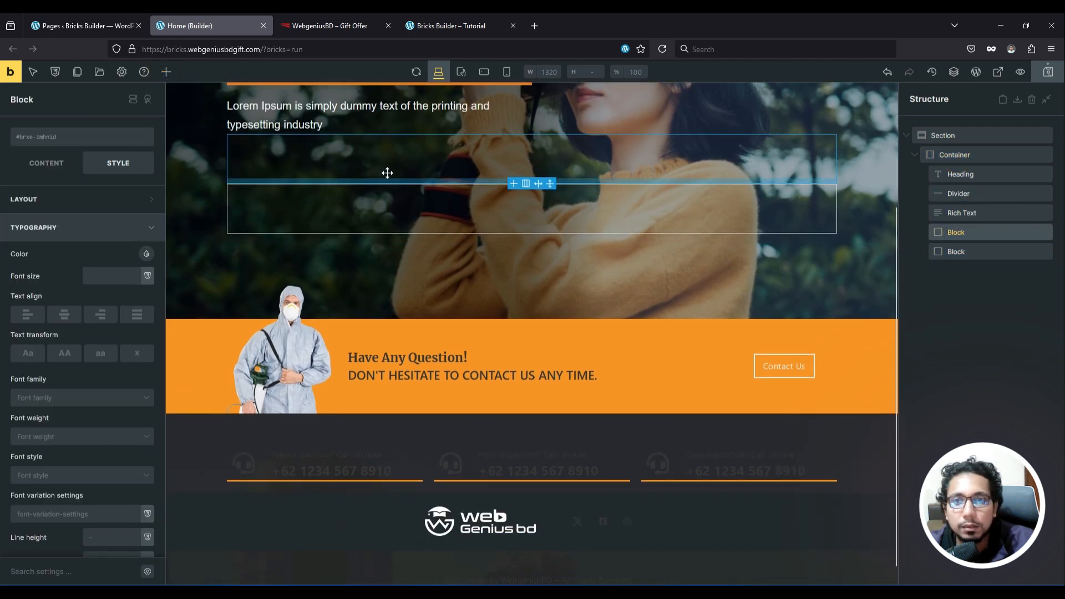
{"action": "left_click", "coordinate": [963, 253]}
{"action": "right_click", "coordinate": [964, 255]}
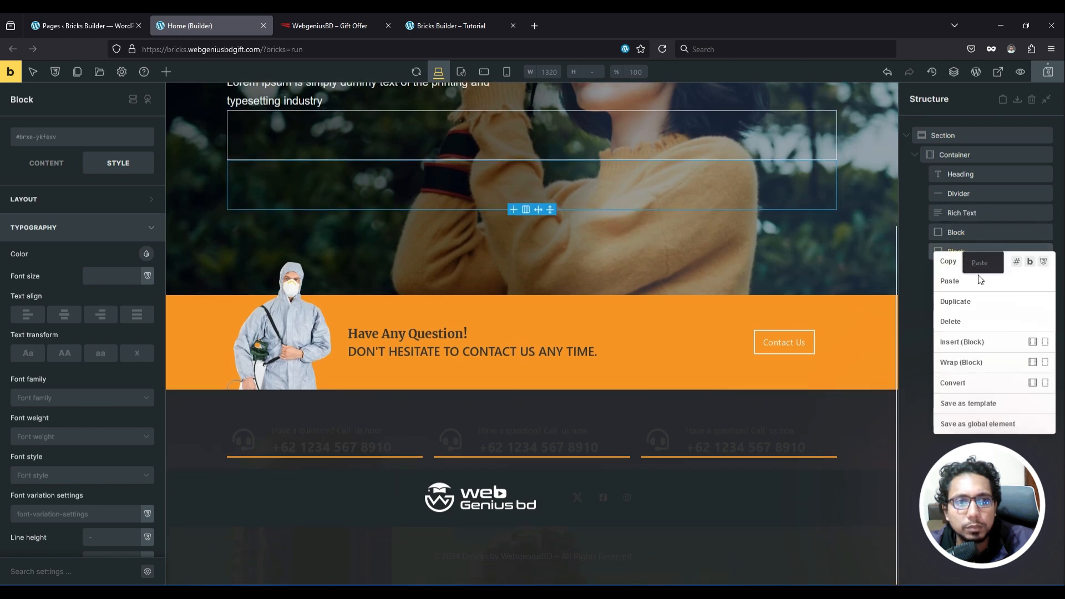
{"action": "left_click", "coordinate": [966, 319]}
{"action": "left_click", "coordinate": [975, 228]}
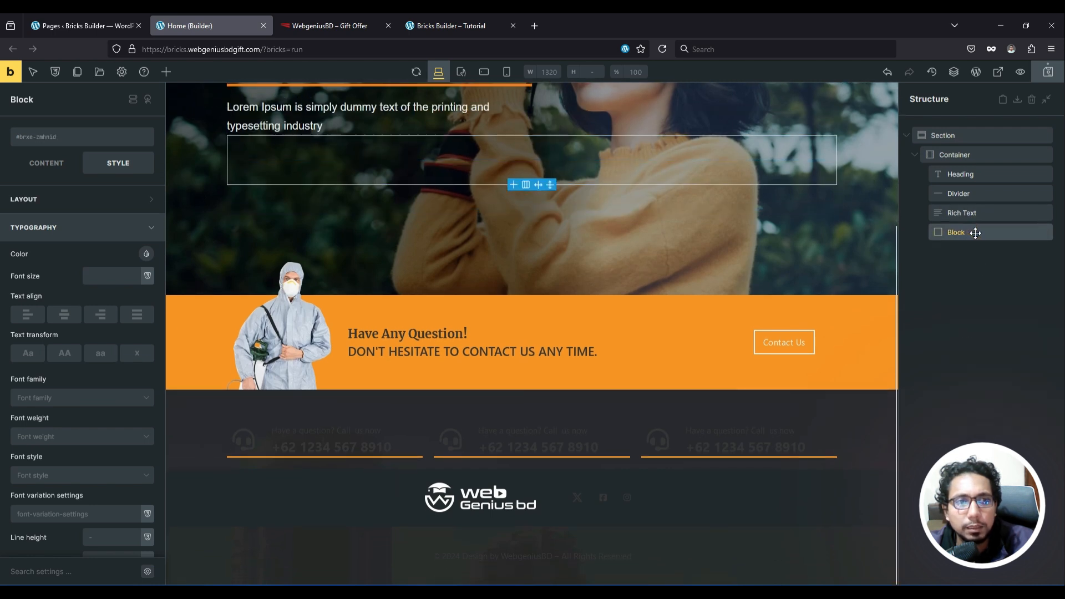
{"action": "right_click", "coordinate": [975, 232]}
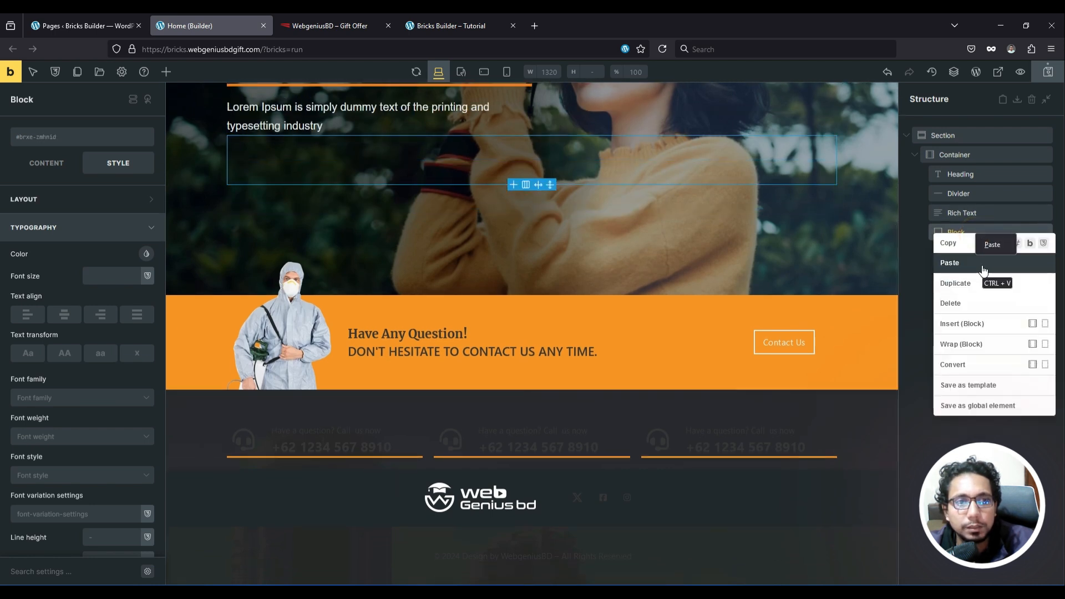
{"action": "left_click", "coordinate": [974, 302]}
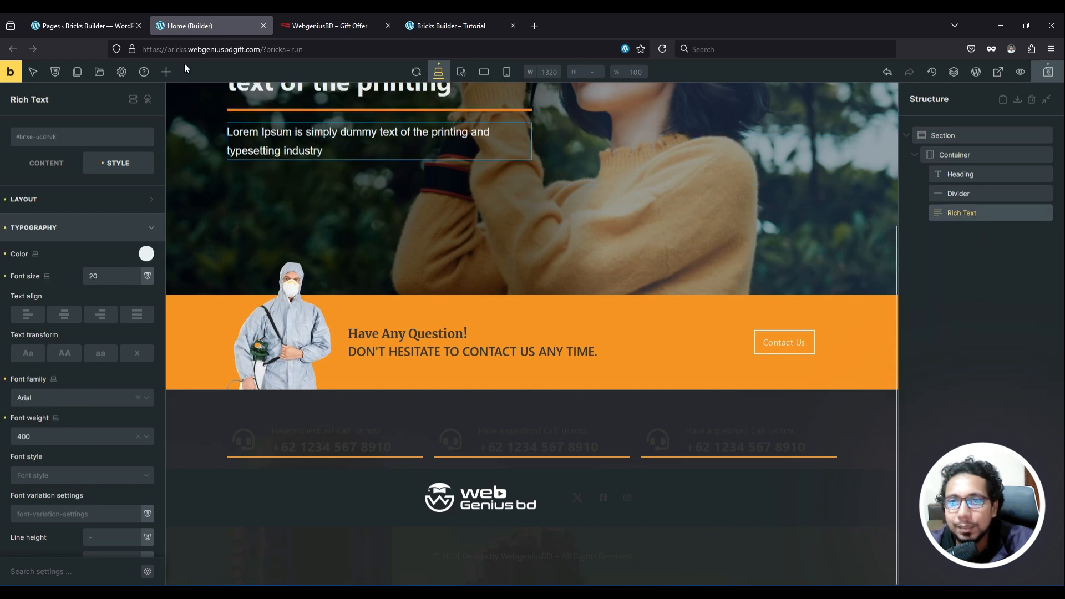
Step: Add a Button element below the Rich Text and wrap it in a Block
{"action": "left_click", "coordinate": [166, 71]}
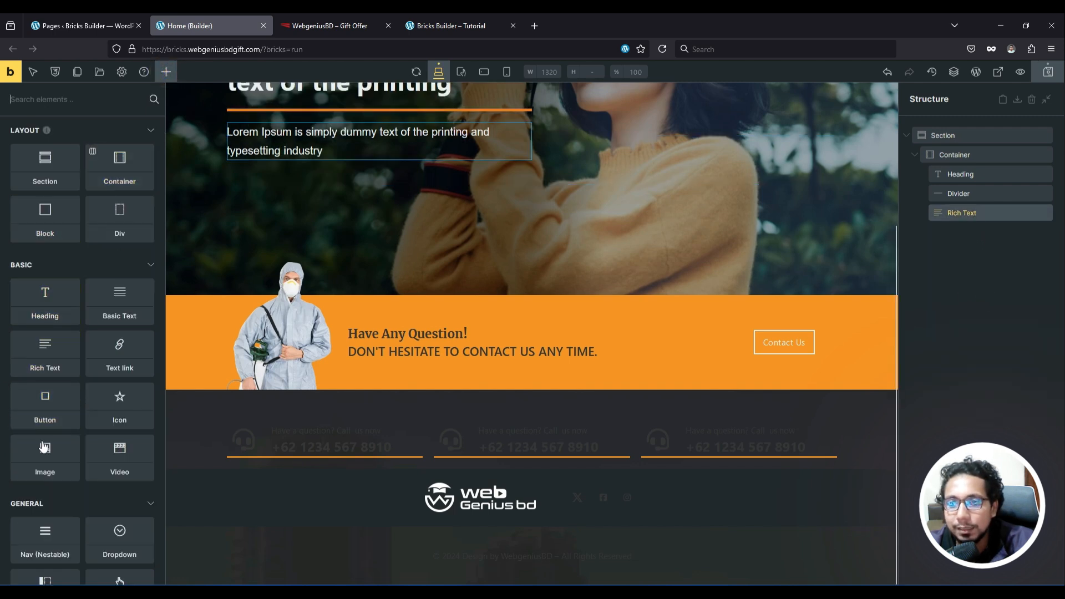
{"action": "left_click", "coordinate": [67, 419]}
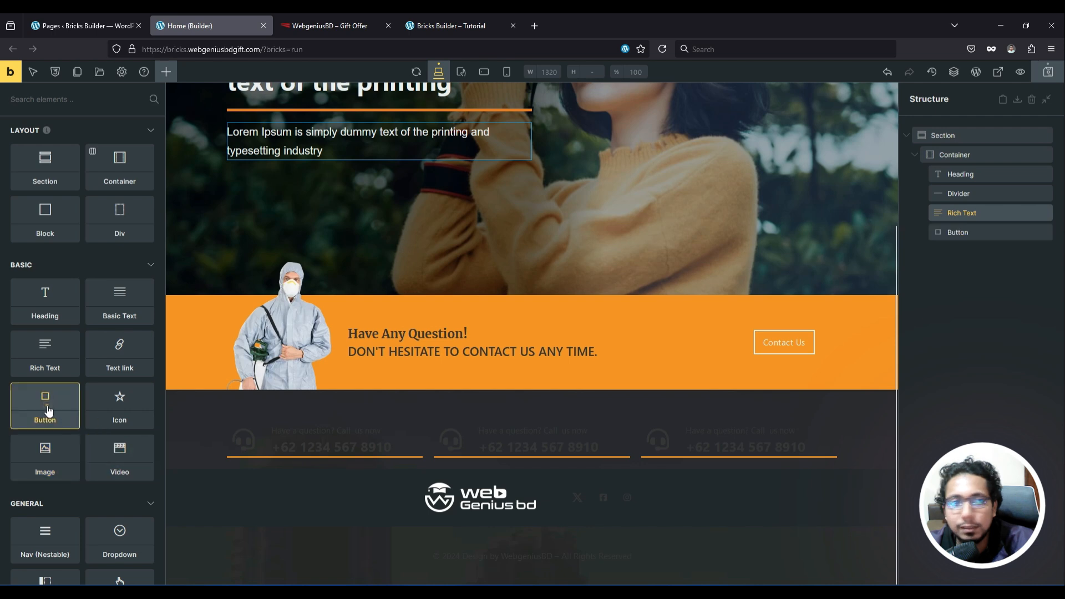
{"action": "left_click", "coordinate": [971, 232]}
{"action": "right_click", "coordinate": [971, 232]}
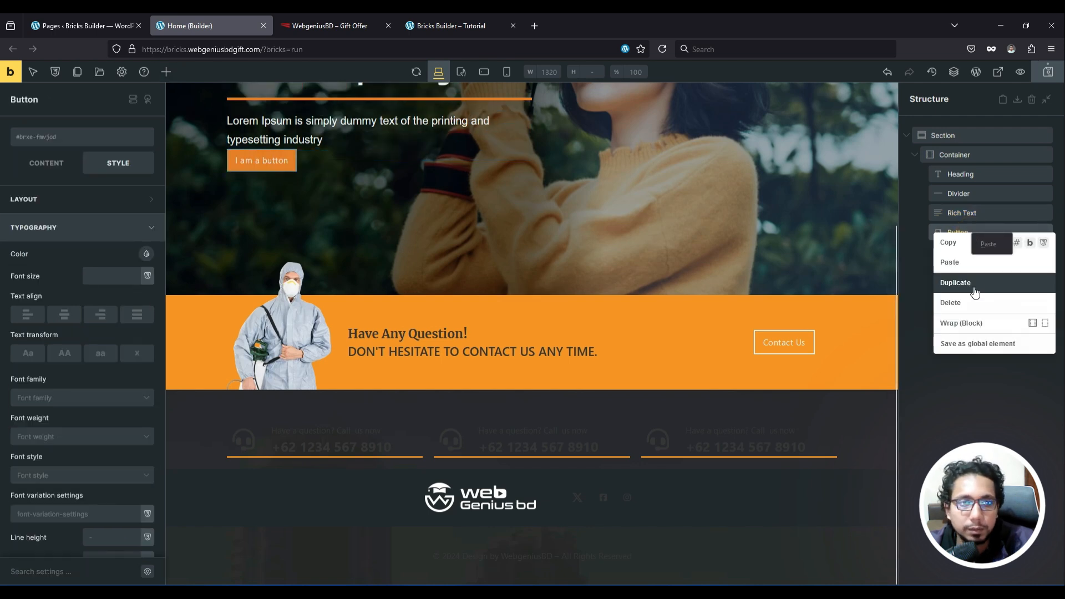
{"action": "left_click", "coordinate": [973, 328]}
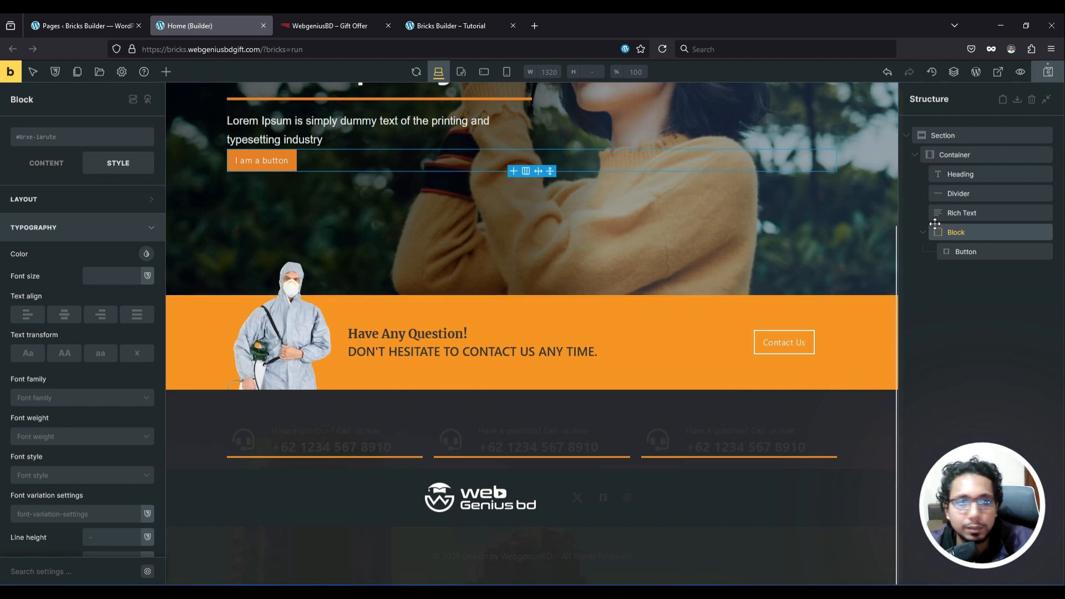
Step: Duplicate the button inside the Block and set the Block's direction to horizontal (row)
{"action": "right_click", "coordinate": [968, 251]}
{"action": "left_click", "coordinate": [974, 304]}
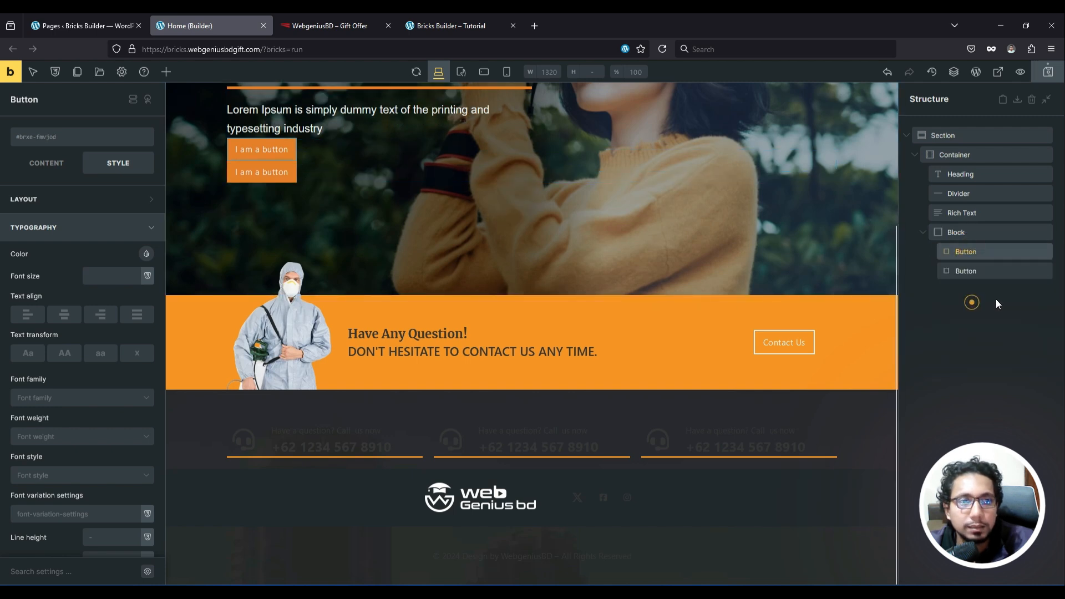
{"action": "left_click", "coordinate": [957, 232]}
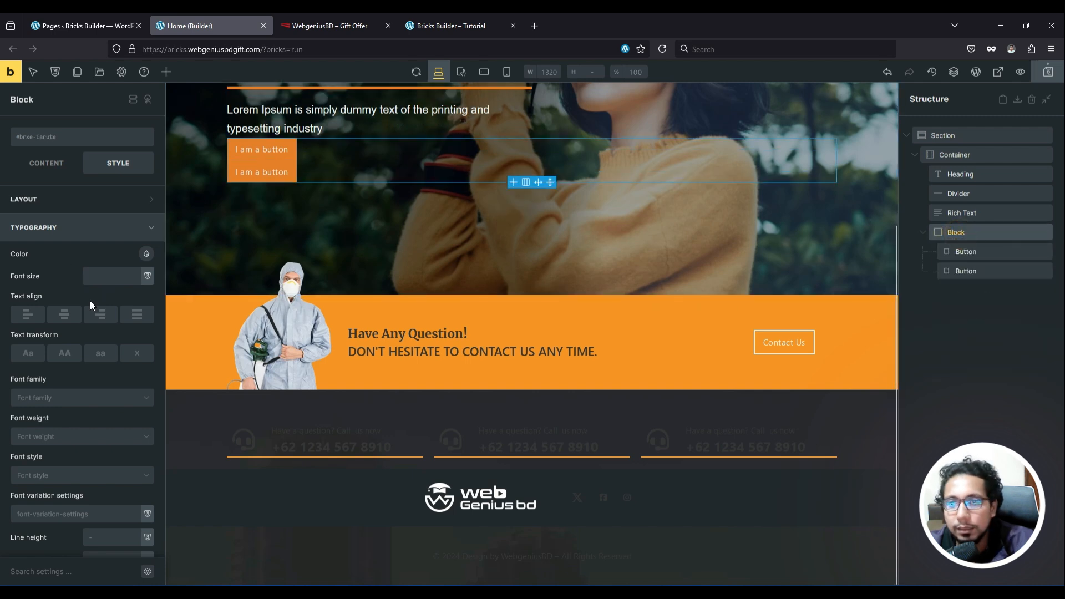
{"action": "left_click", "coordinate": [43, 160]}
{"action": "left_click", "coordinate": [115, 293]}
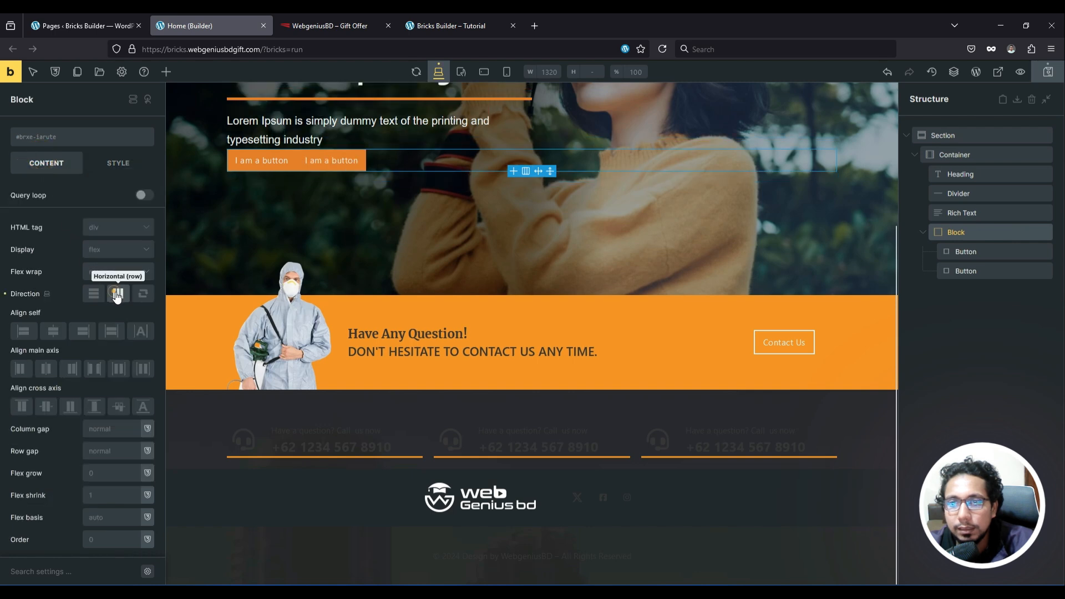
Step: Set the button Block's column gap to 20 and its top margin to 20
{"action": "left_click", "coordinate": [98, 425]}
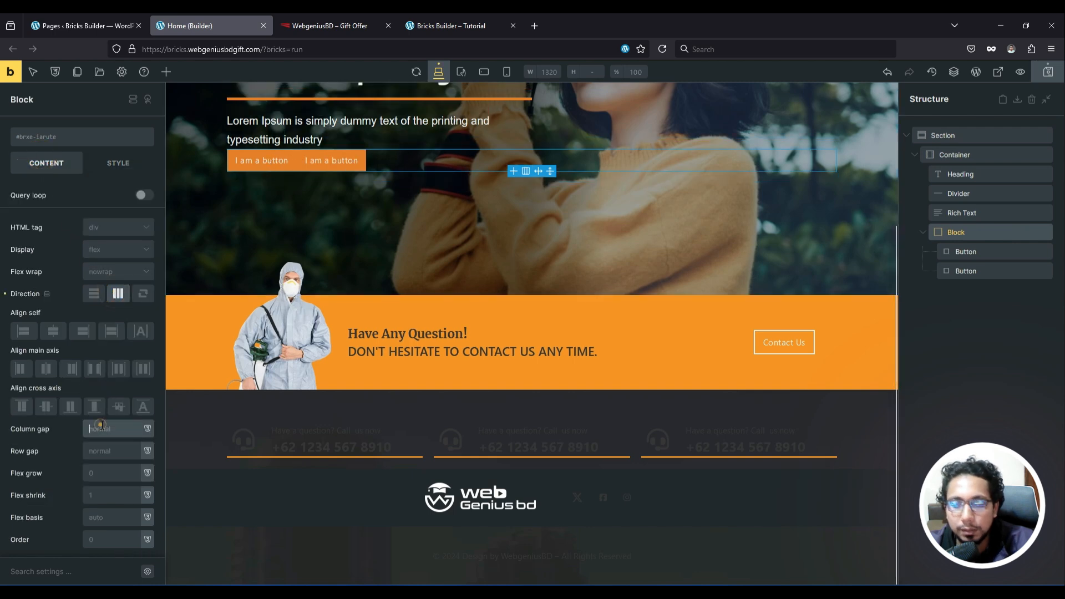
{"action": "type", "text": "20"}
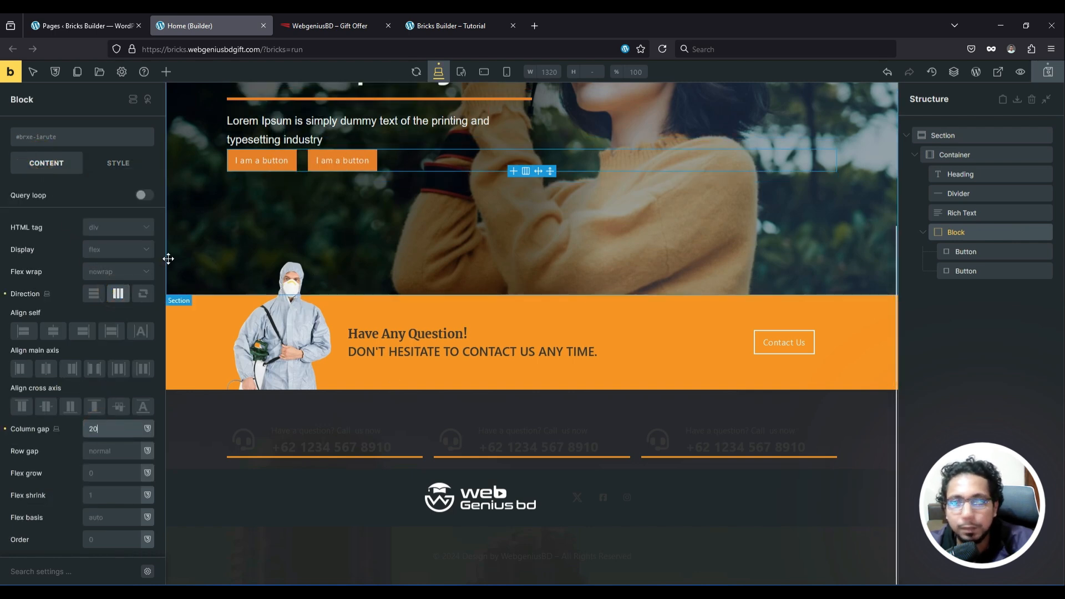
{"action": "left_click", "coordinate": [965, 252]}
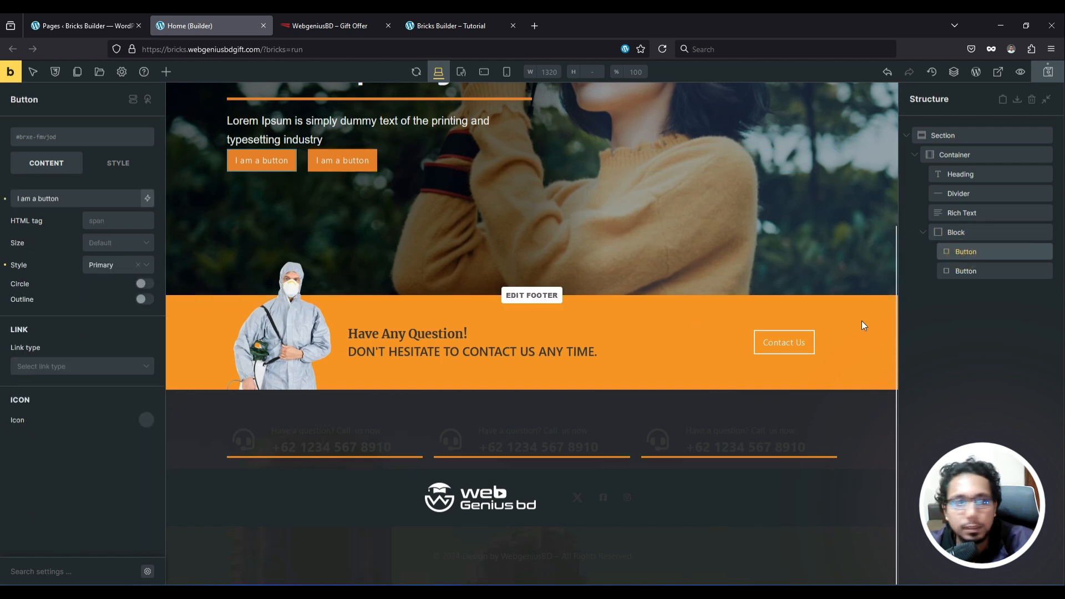
{"action": "left_click", "coordinate": [965, 232]}
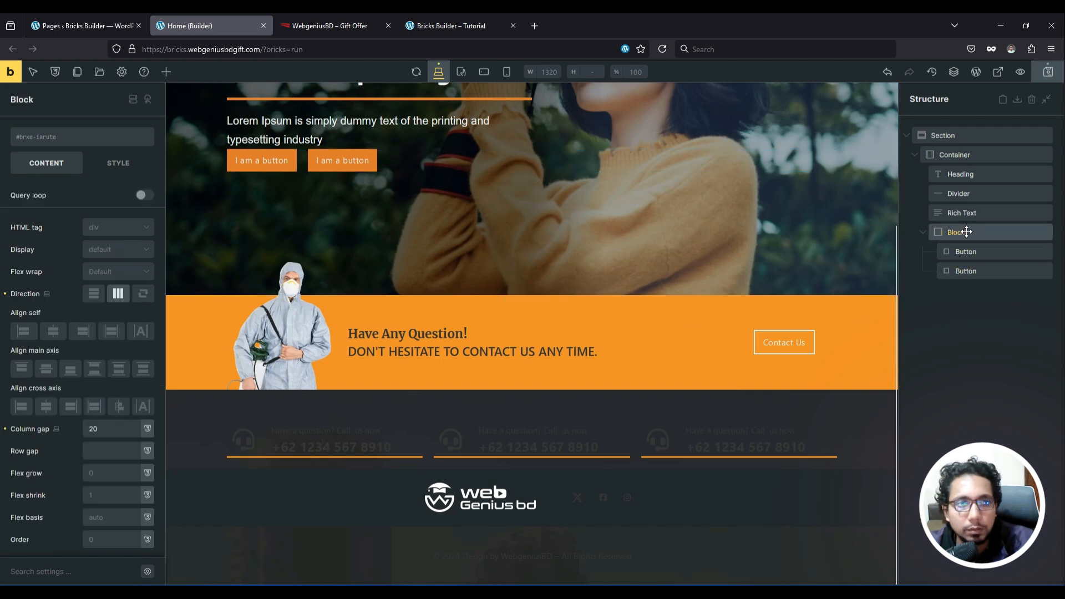
{"action": "left_click", "coordinate": [119, 161]}
{"action": "left_click", "coordinate": [92, 203]}
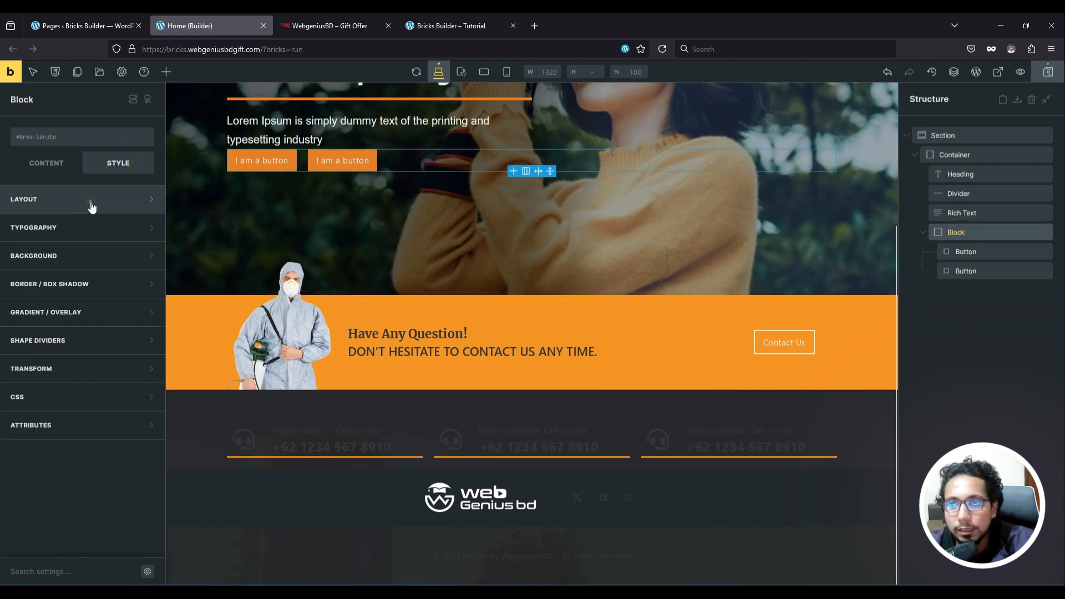
{"action": "left_click", "coordinate": [80, 202]}
{"action": "left_click", "coordinate": [82, 273]}
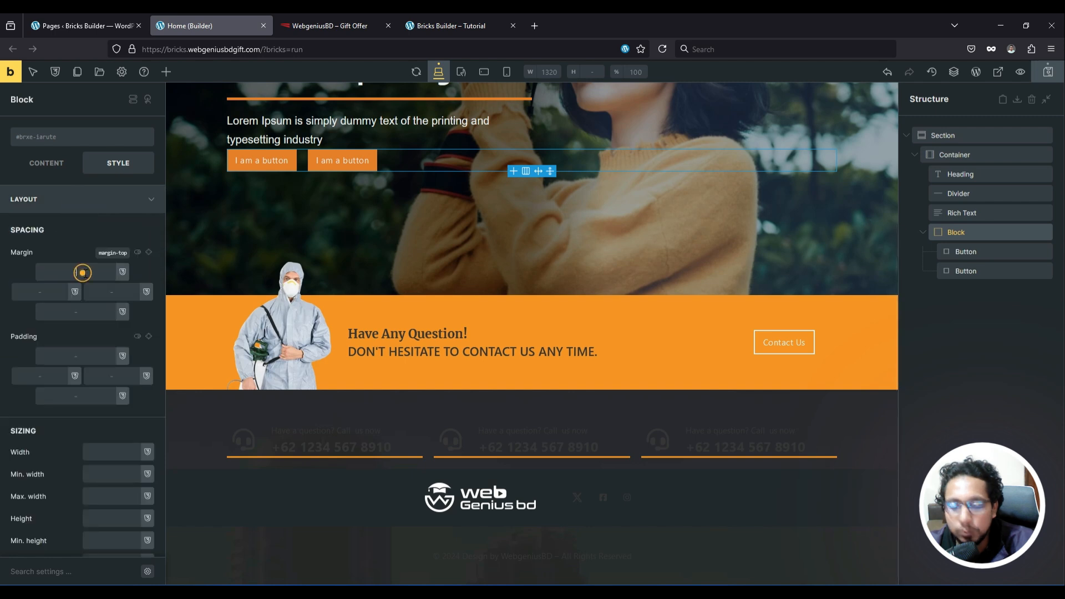
{"action": "type", "text": "20"}
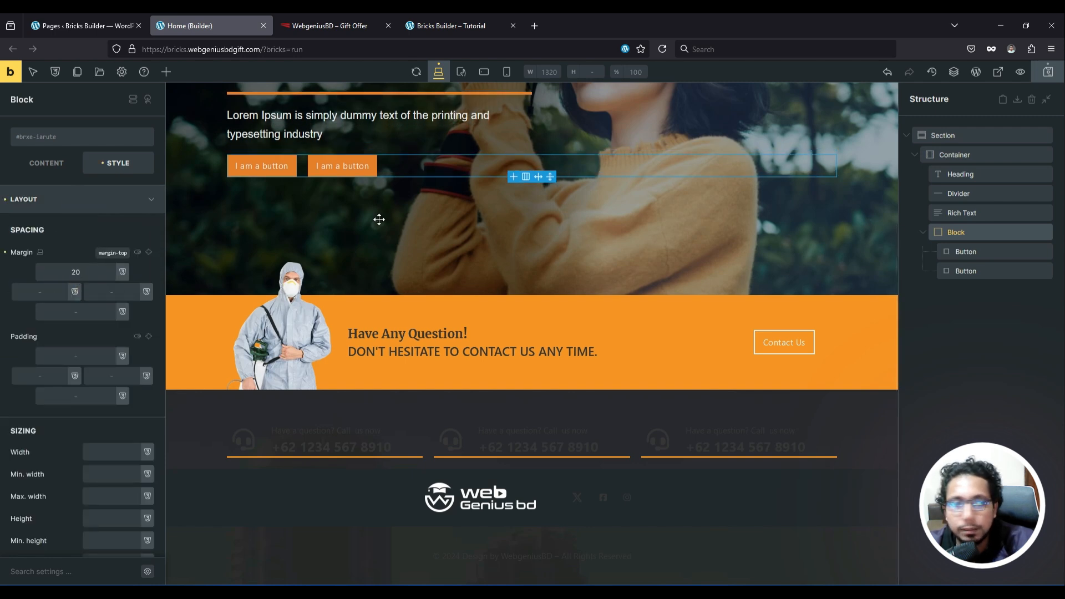
Step: Give the first button the share icon from the Fontawesome - Regular library, positioned to the left of its text
{"action": "left_click", "coordinate": [963, 251]}
{"action": "left_click", "coordinate": [46, 165]}
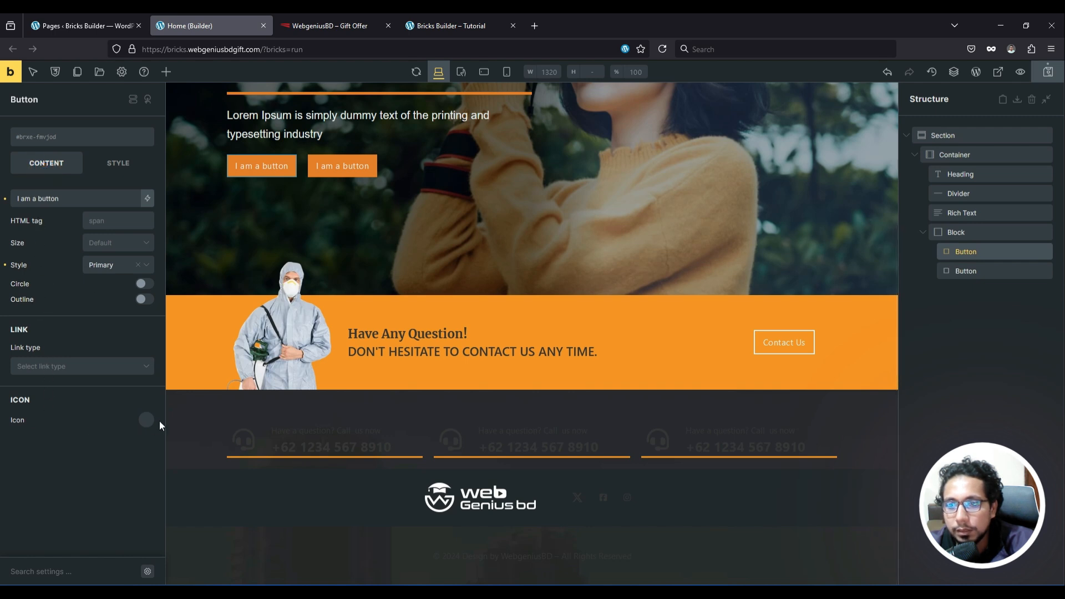
{"action": "left_click", "coordinate": [143, 420]}
{"action": "left_click", "coordinate": [72, 449]}
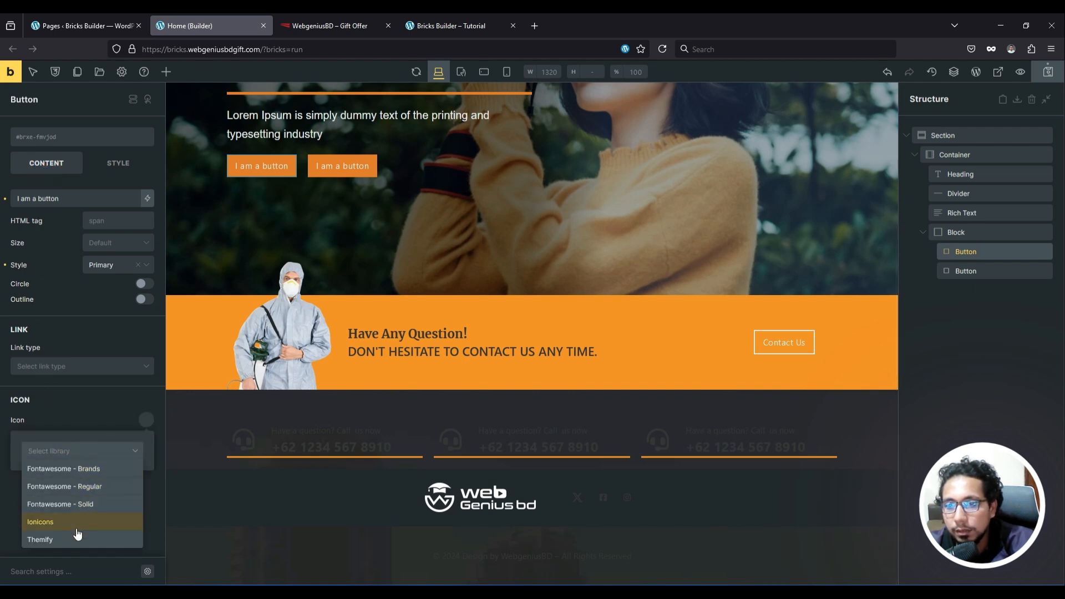
{"action": "left_click", "coordinate": [82, 487]}
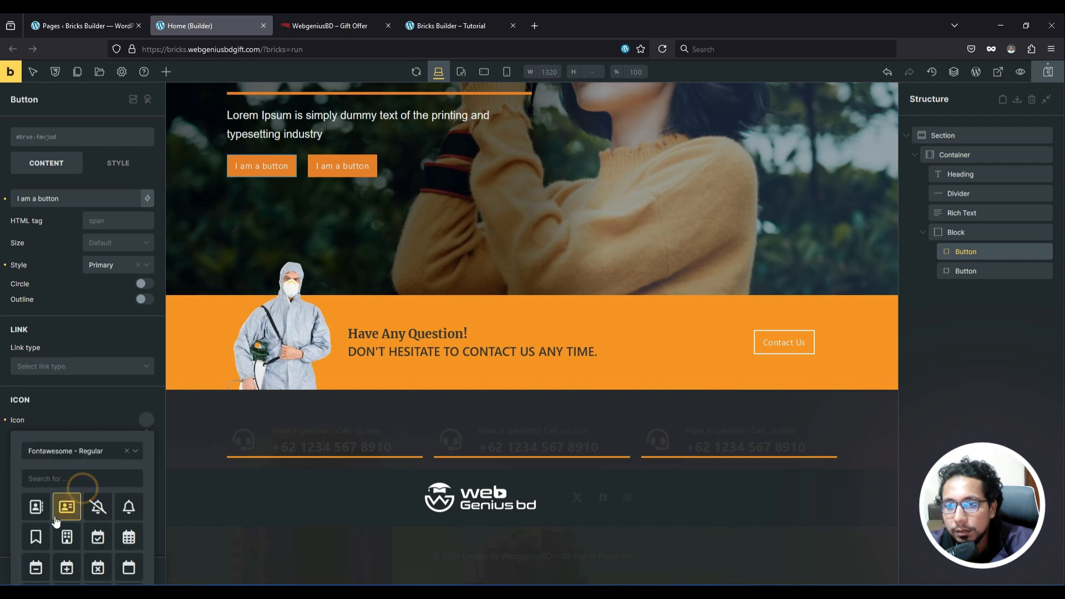
{"action": "left_click", "coordinate": [54, 479]}
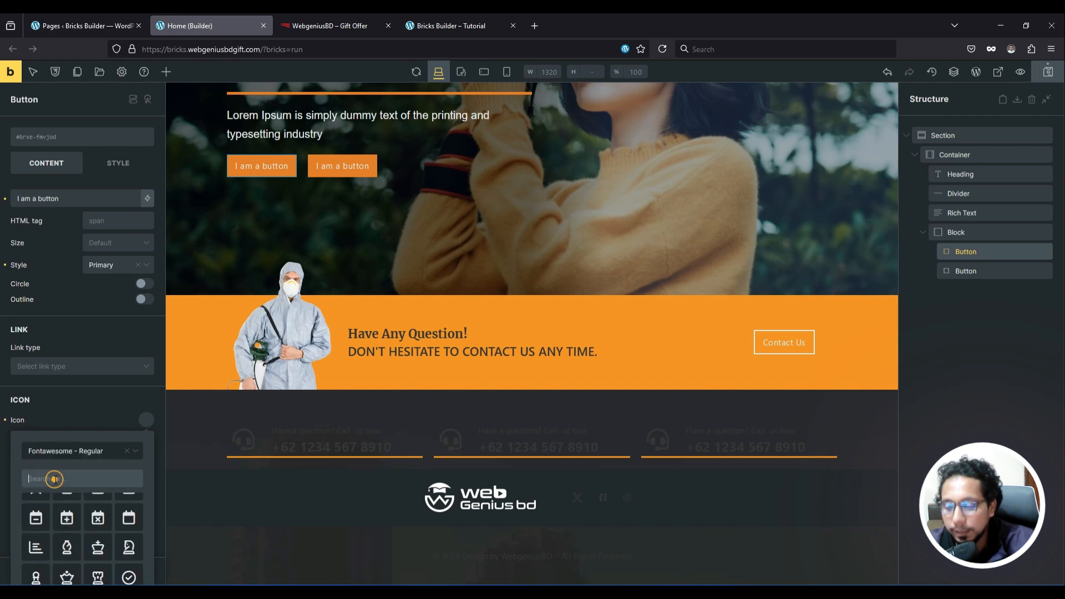
{"action": "type", "text": "sahre"}
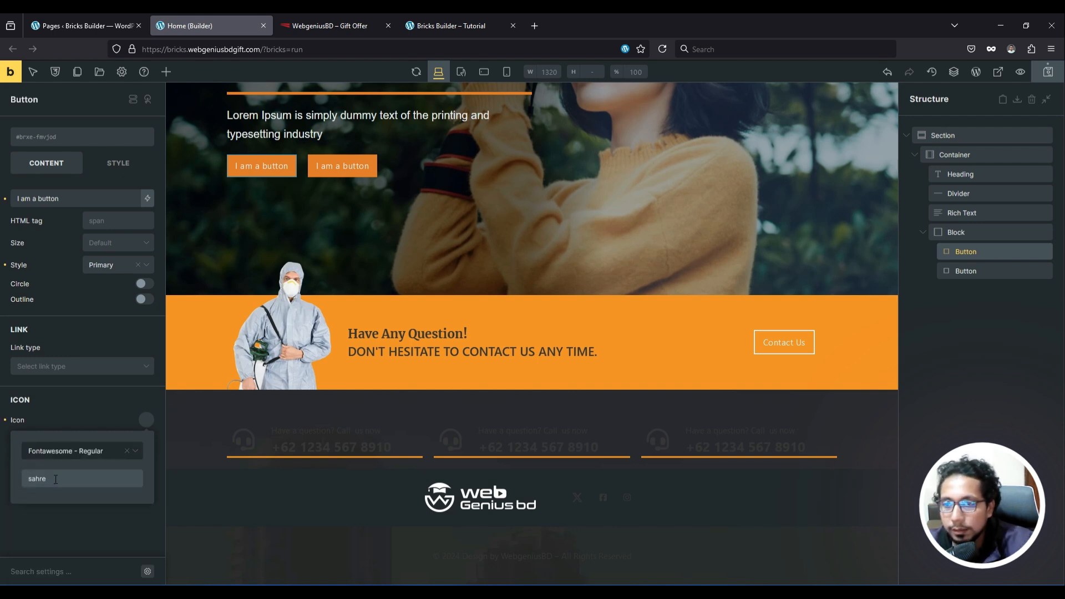
{"action": "type", "text": "share"}
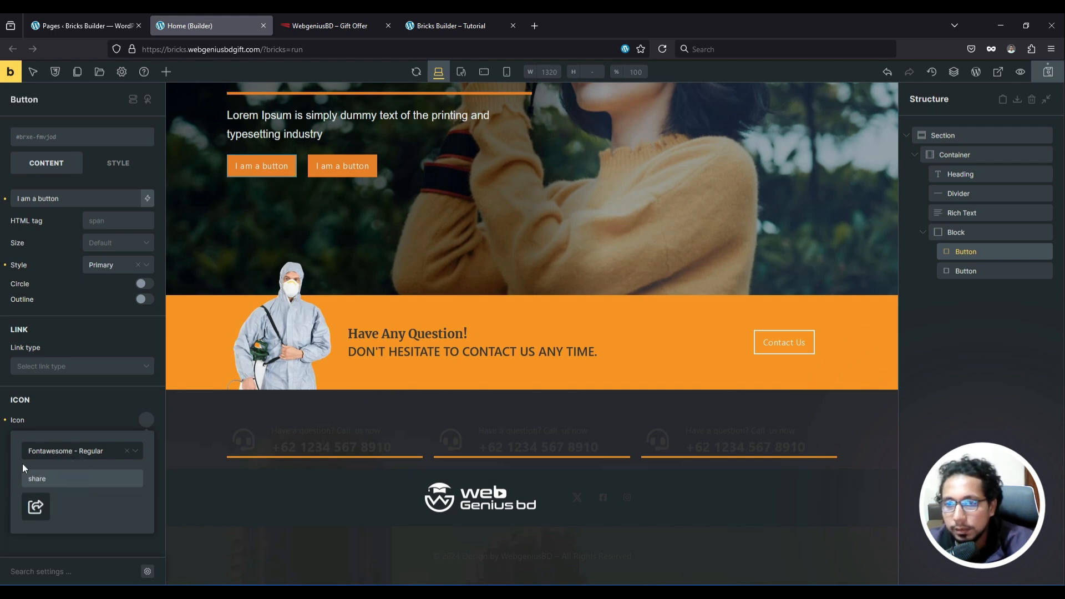
{"action": "left_click", "coordinate": [36, 506]}
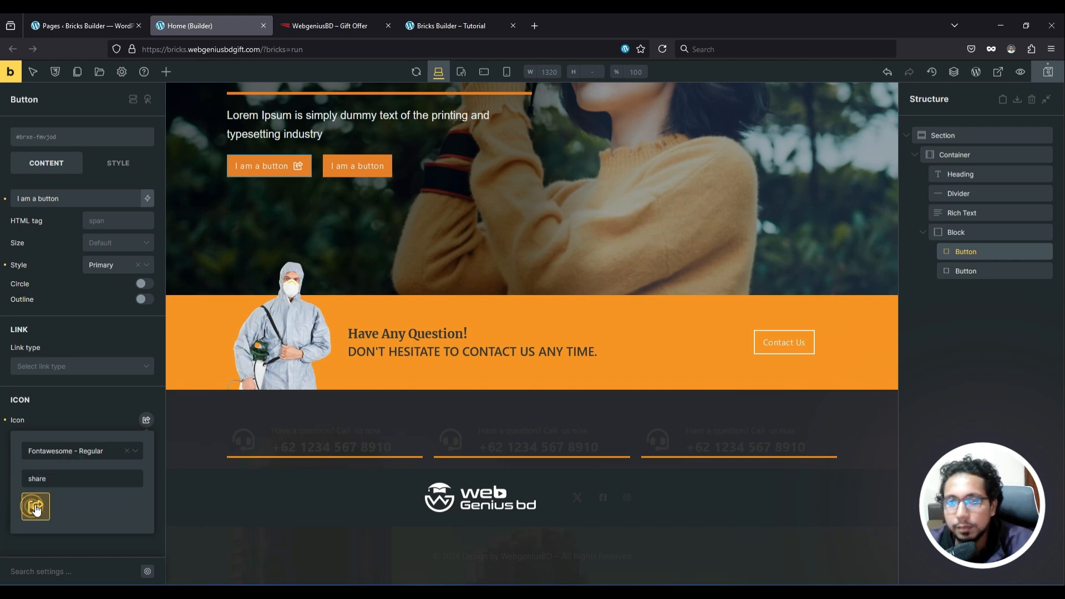
{"action": "left_click", "coordinate": [63, 397]}
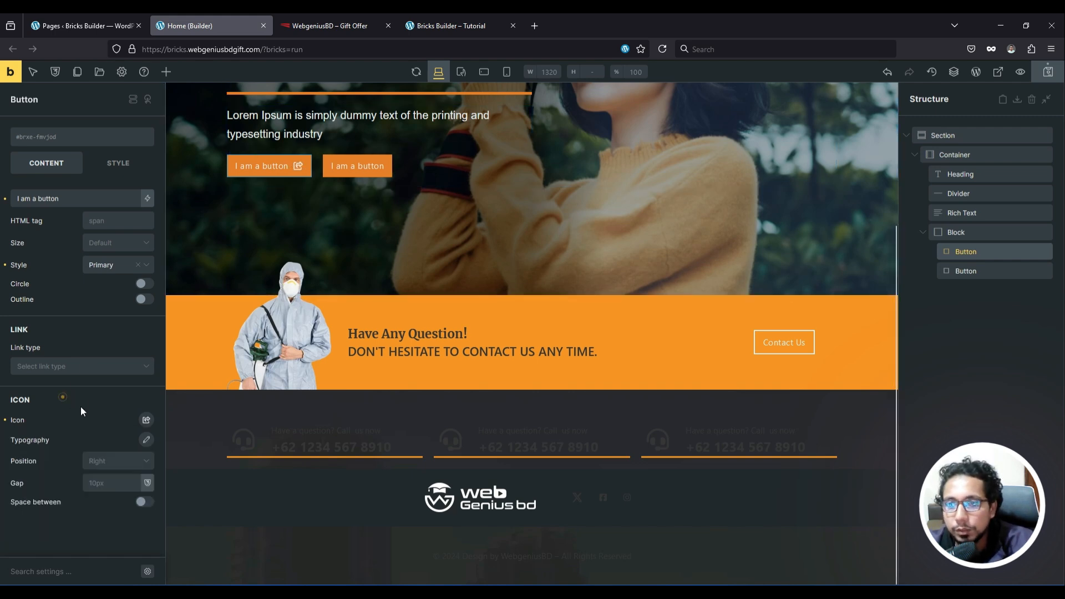
{"action": "left_click", "coordinate": [100, 468]}
{"action": "left_click", "coordinate": [98, 477]}
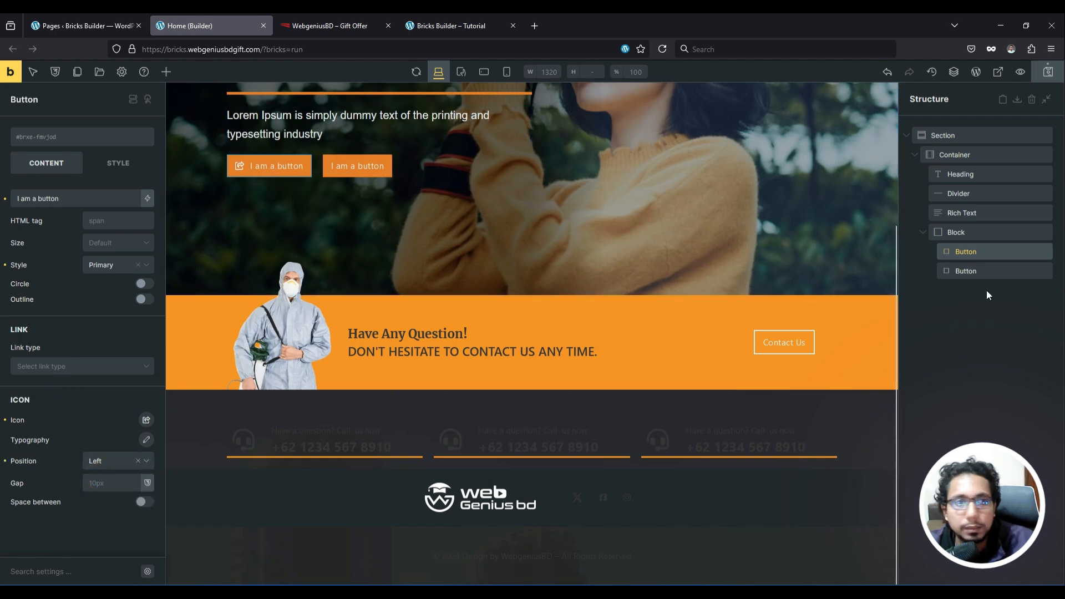
Step: Duplicate the share-icon button and delete the button without an icon
{"action": "right_click", "coordinate": [978, 252]}
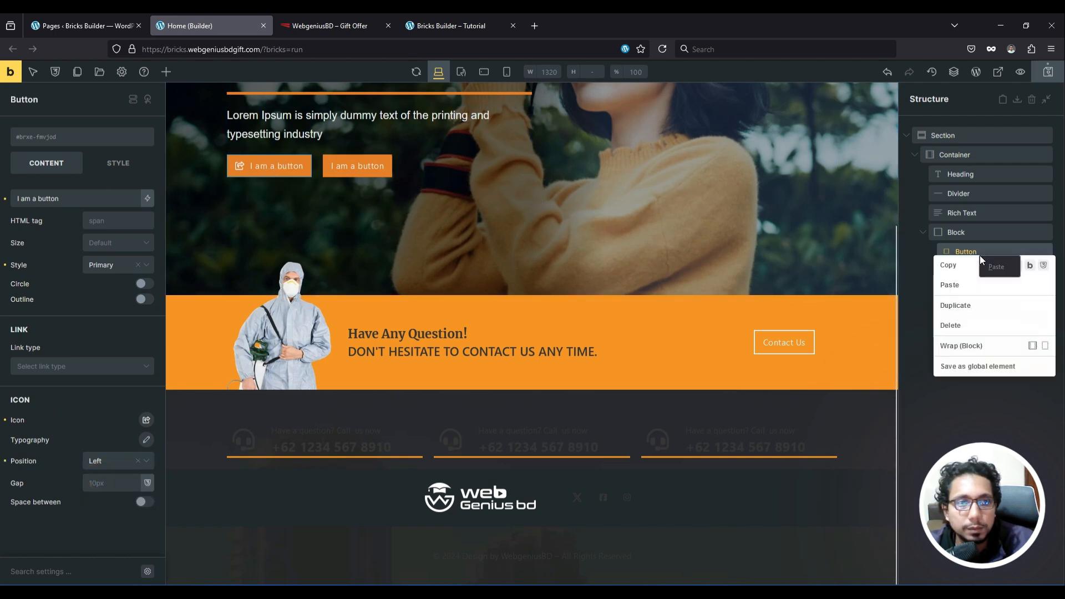
{"action": "left_click", "coordinate": [984, 299]}
{"action": "right_click", "coordinate": [975, 289]}
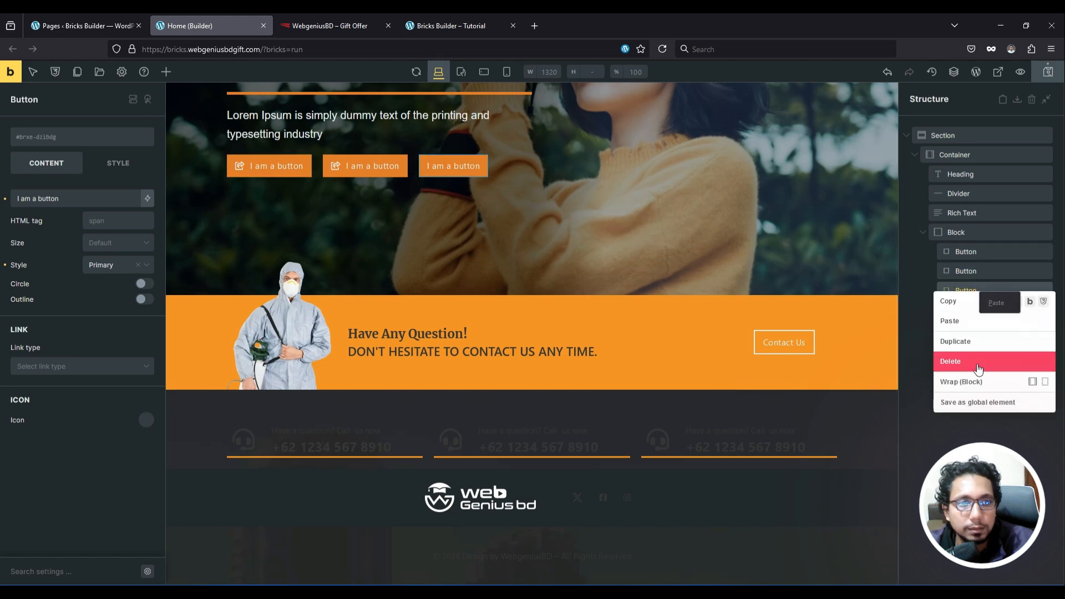
{"action": "left_click", "coordinate": [978, 362]}
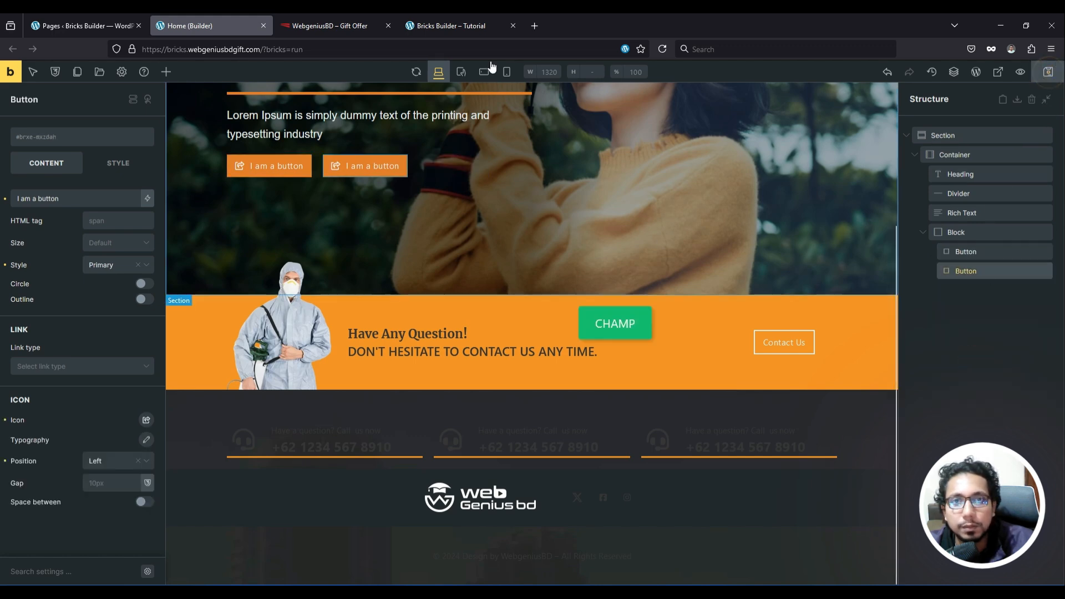
Step: Reload the live Home page and examine the hero section's divider, subtitle and buttons
{"action": "left_click", "coordinate": [330, 25]}
{"action": "left_click", "coordinate": [447, 26]}
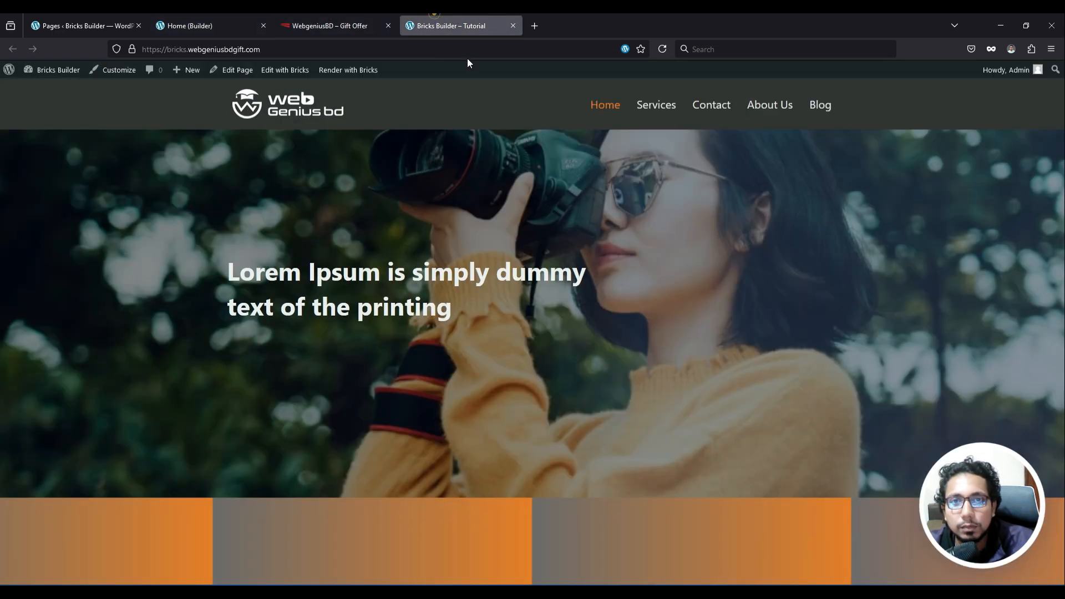
{"action": "left_click", "coordinate": [661, 50]}
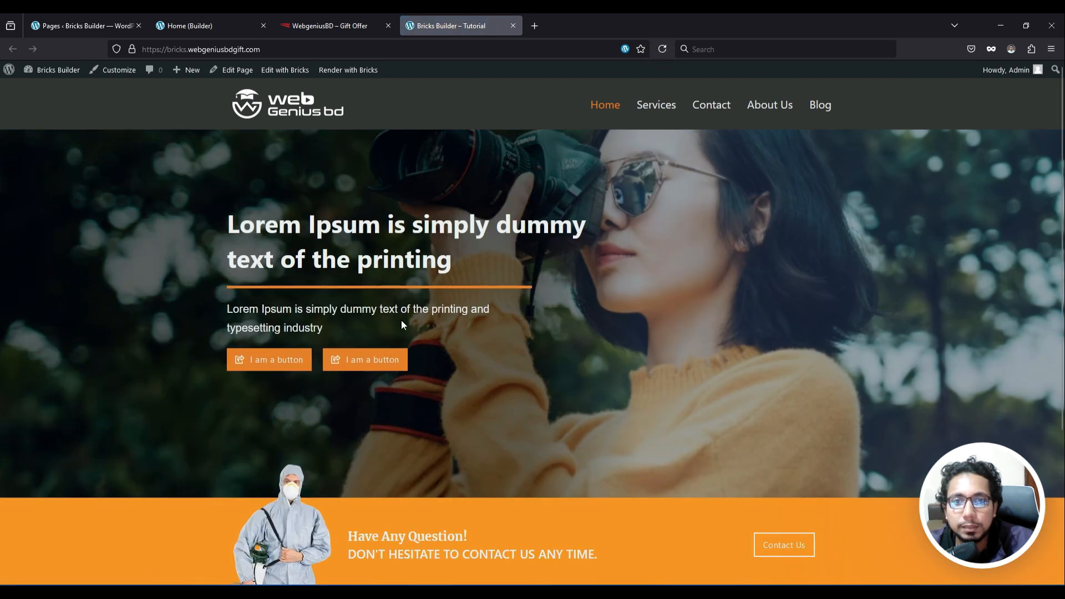
{"action": "scroll", "coordinate": [527, 271], "scroll_direction": "down", "scroll_amount": 1}
{"action": "scroll", "coordinate": [530, 269], "scroll_direction": "up", "scroll_amount": 1}
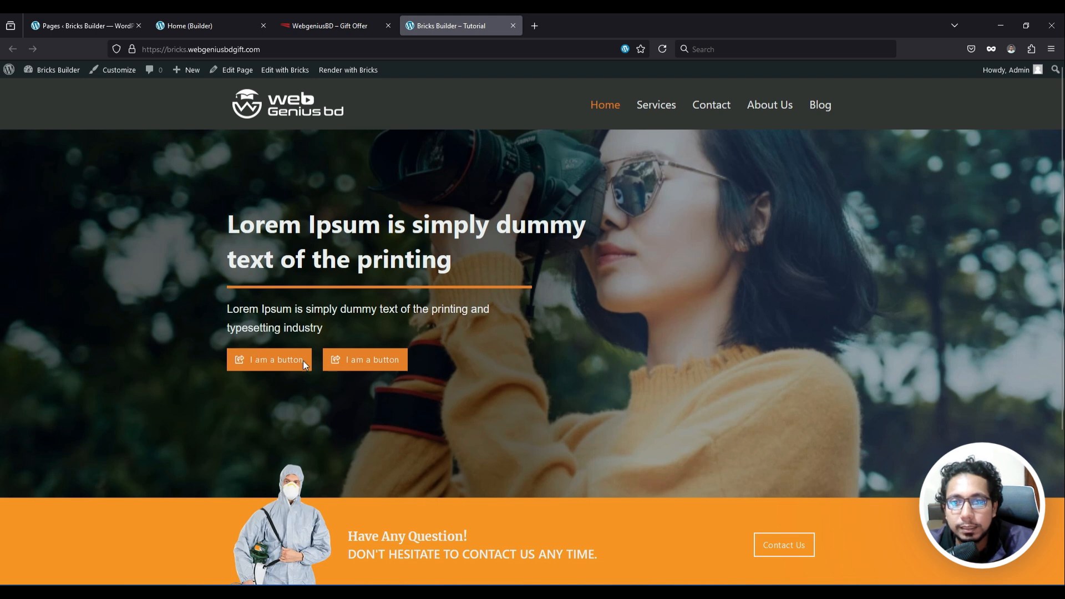
Step: Return to the Home builder and change the first button's text to "Learn More"
{"action": "left_click", "coordinate": [183, 25]}
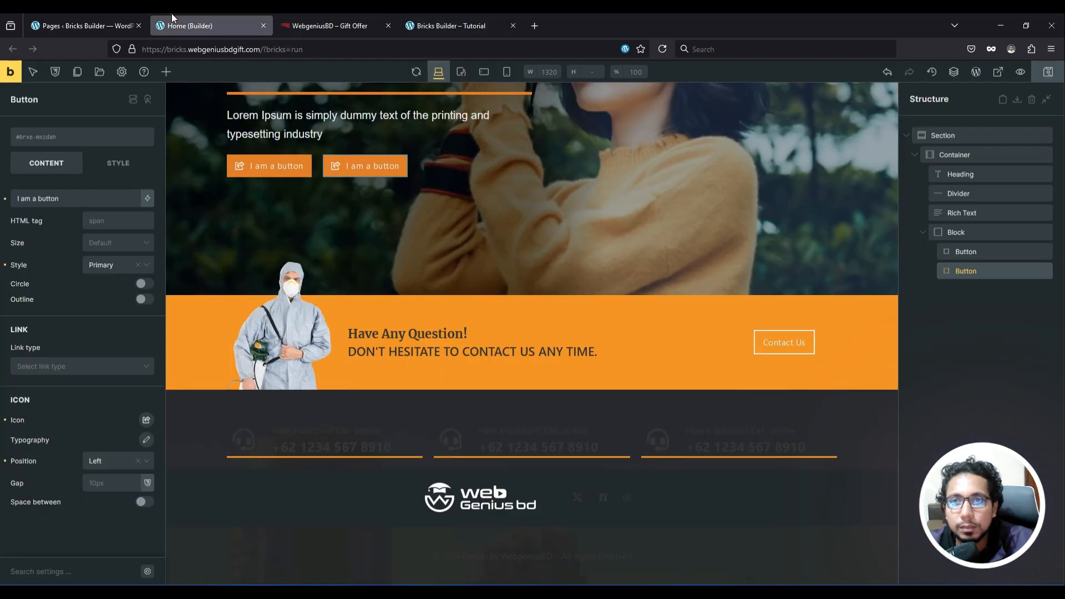
{"action": "left_click", "coordinate": [974, 255]}
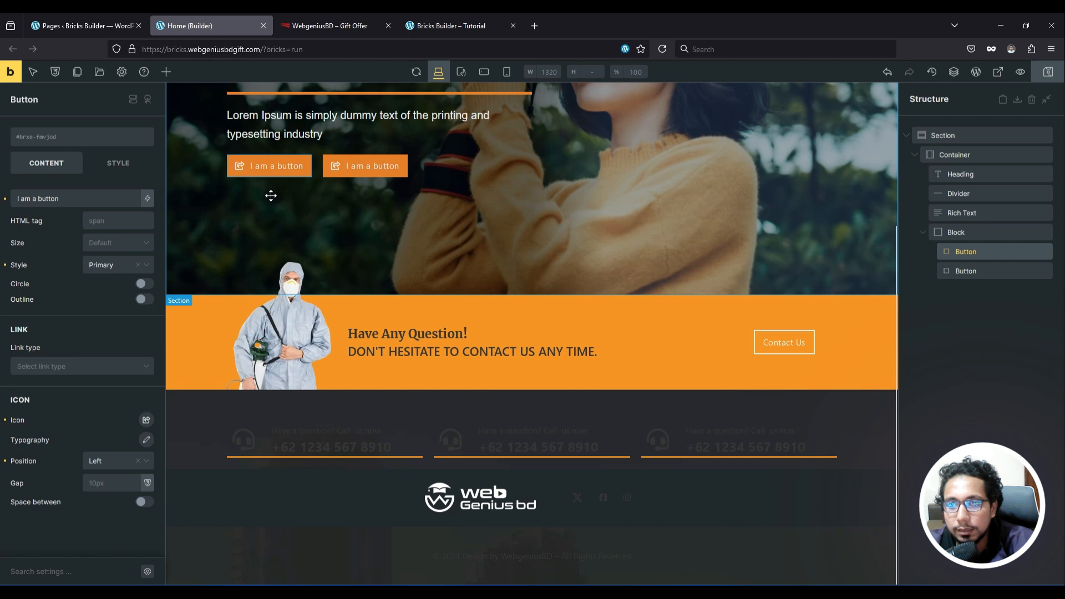
{"action": "triple_click", "coordinate": [71, 195]}
{"action": "type", "text": "Le"}
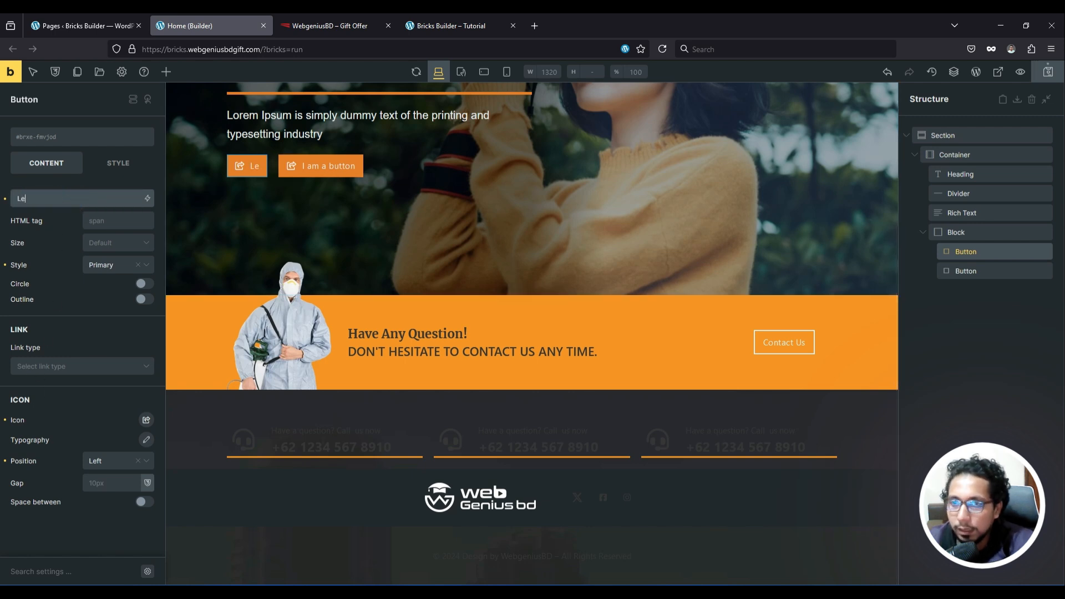
{"action": "type", "text": "arn"}
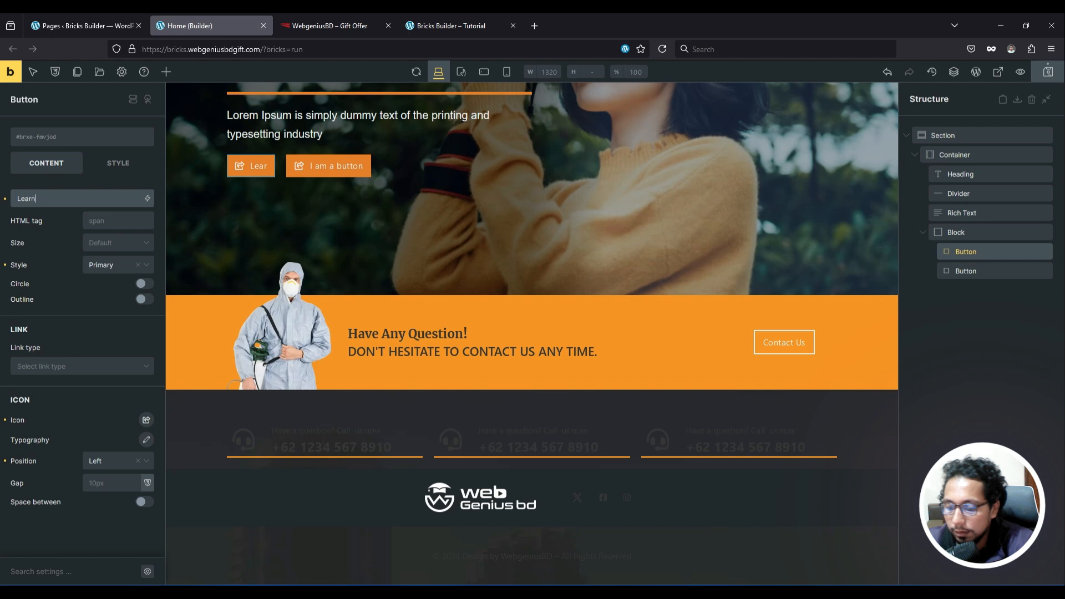
{"action": "type", "text": " More"}
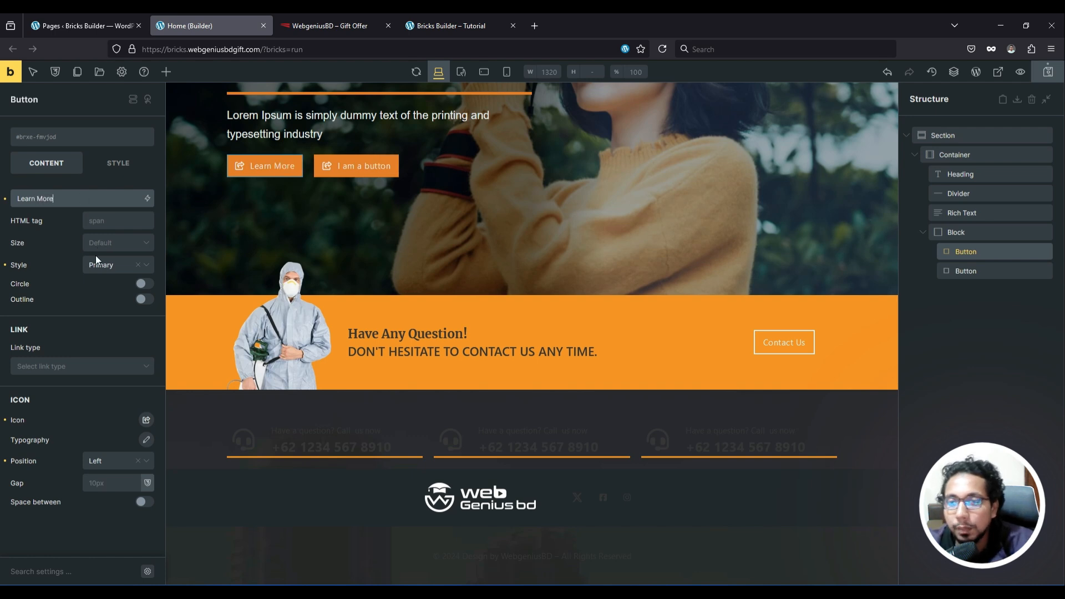
Step: Link the Learn More button to the custom URL "#"
{"action": "left_click", "coordinate": [54, 366]}
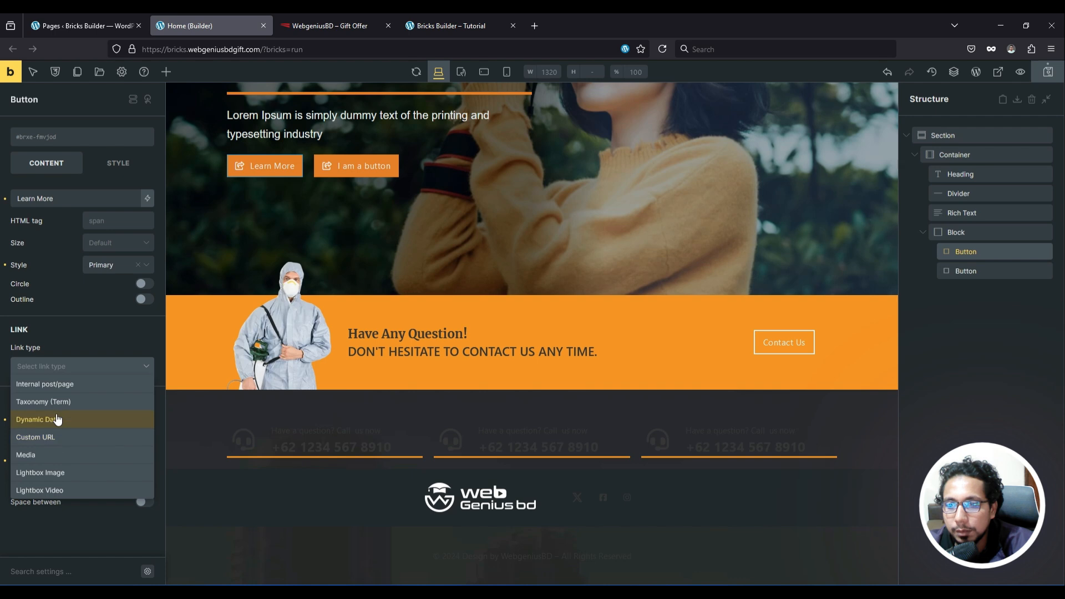
{"action": "left_click", "coordinate": [53, 436]}
{"action": "left_click", "coordinate": [41, 383]}
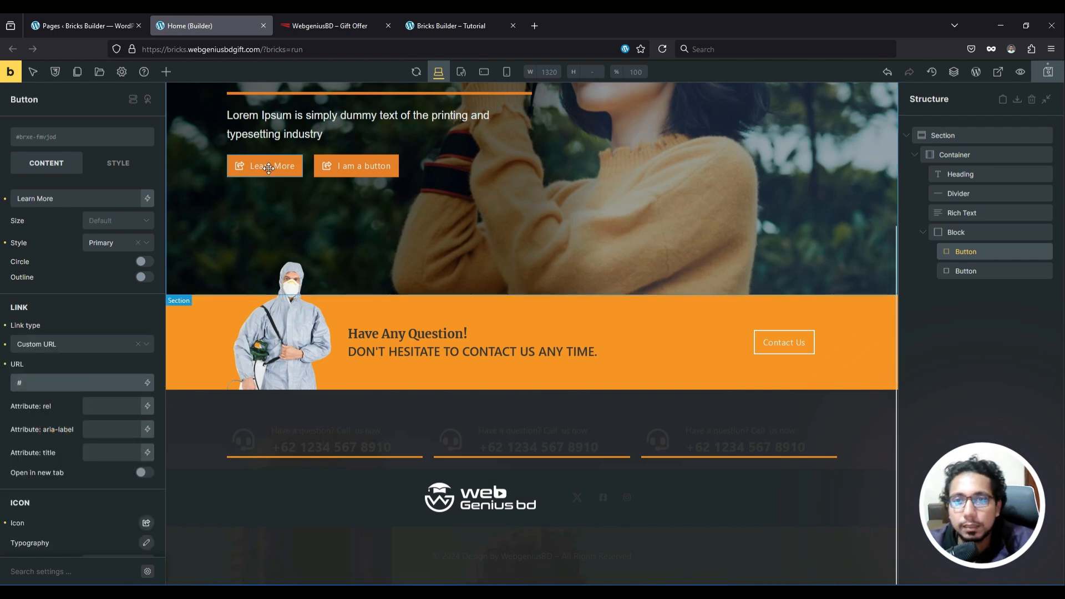
Step: Link the second hero button to the custom URL "#" and save the page
{"action": "left_click", "coordinate": [983, 275]}
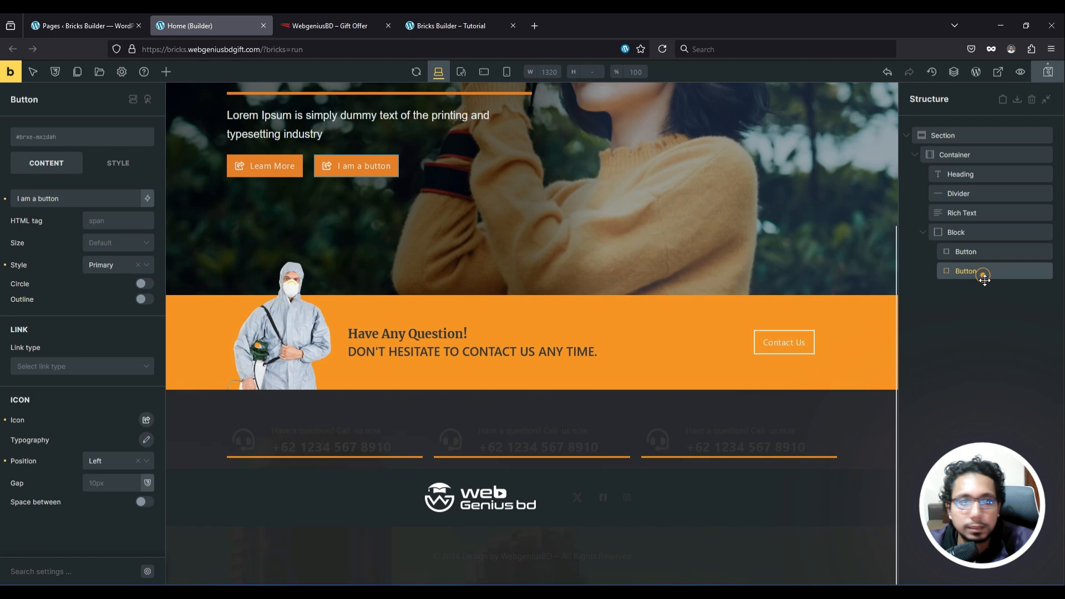
{"action": "left_click", "coordinate": [40, 370]}
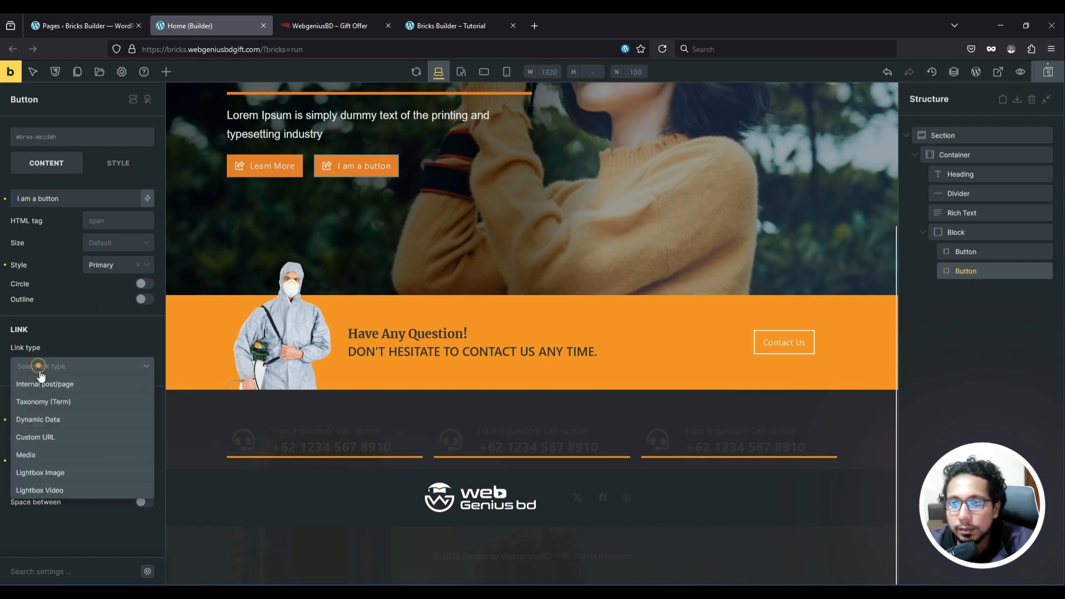
{"action": "left_click", "coordinate": [51, 440]}
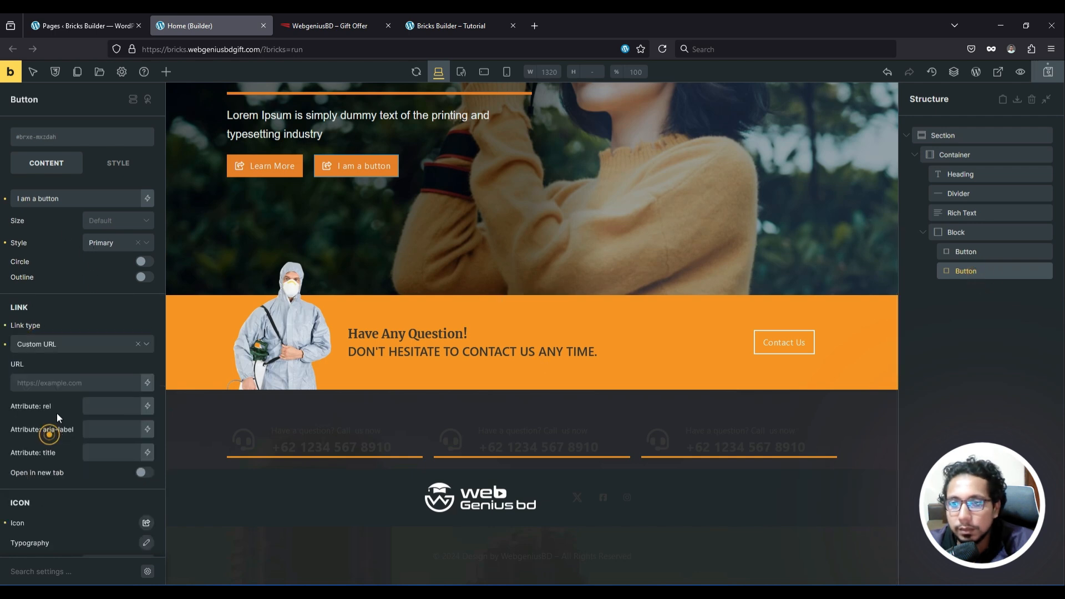
{"action": "left_click", "coordinate": [43, 380]}
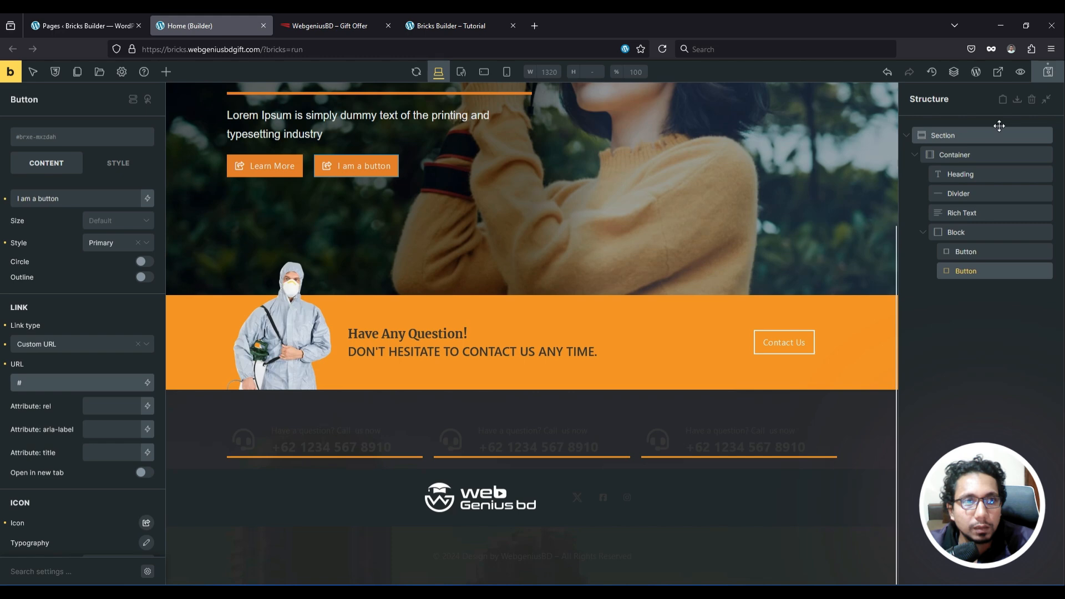
{"action": "left_click", "coordinate": [1047, 72]}
Step: Check the reference site's buttons, reload the live Home page and examine the two linked hero buttons
{"action": "left_click", "coordinate": [330, 29]}
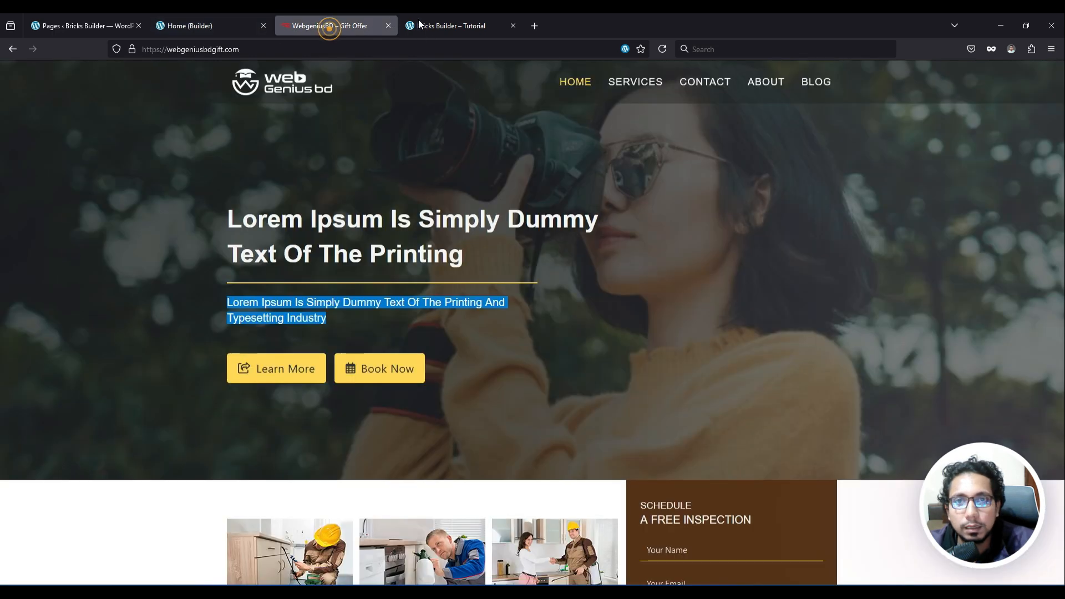
{"action": "left_click", "coordinate": [444, 25]}
{"action": "left_click", "coordinate": [662, 48]}
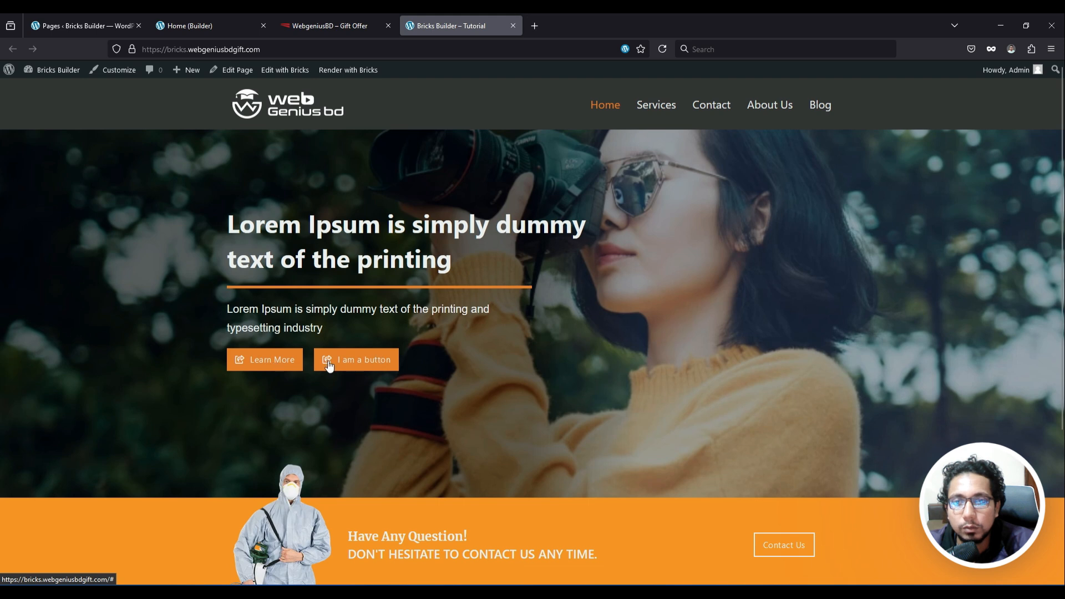
Step: Return to the Home builder and open the Learn More button's background style settings
{"action": "left_click", "coordinate": [224, 16]}
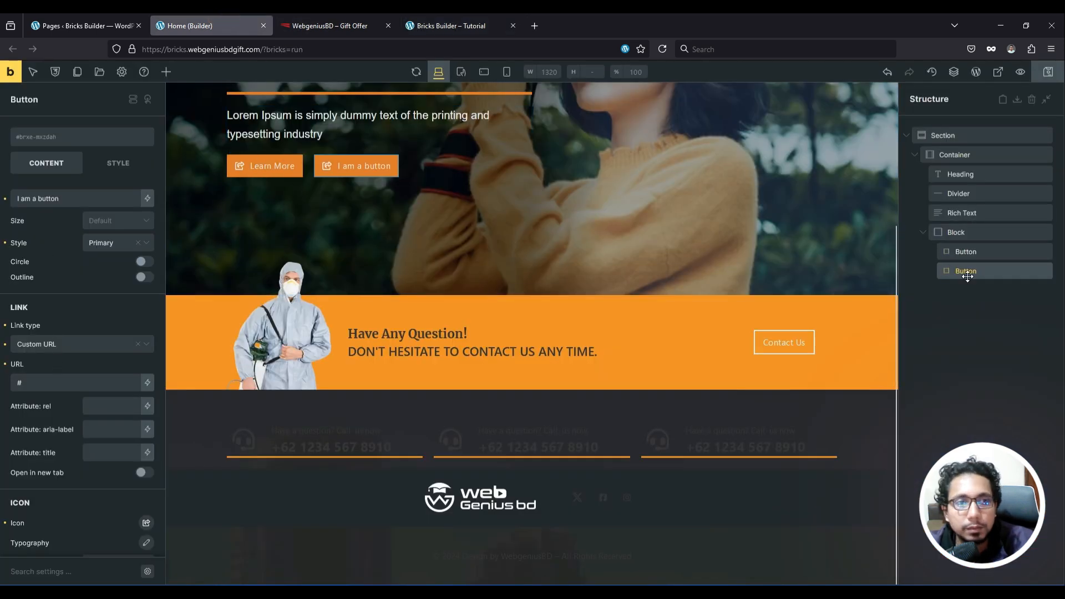
{"action": "left_click", "coordinate": [967, 251]}
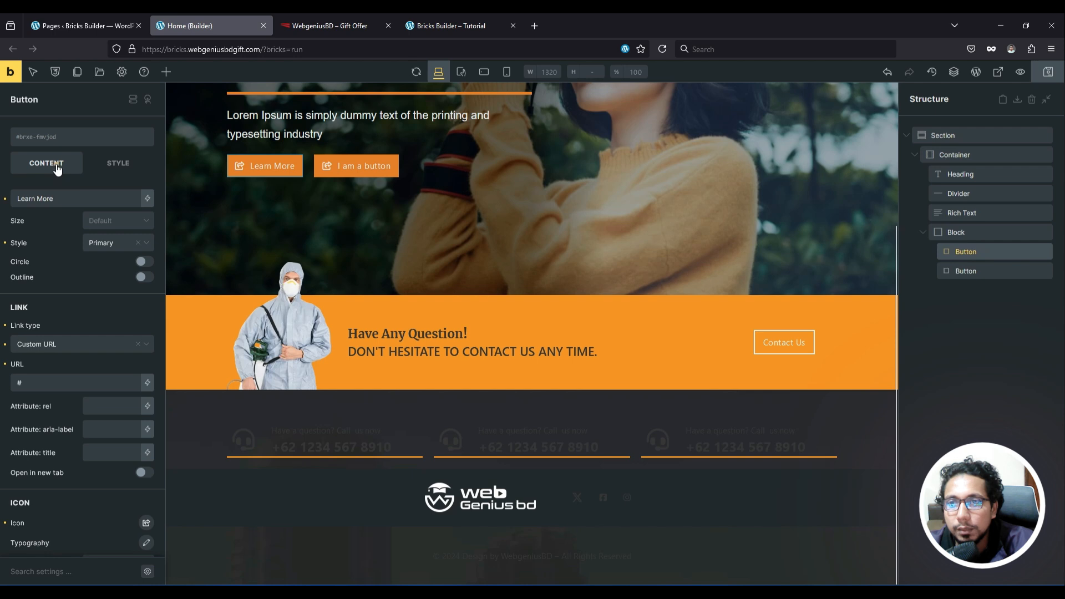
{"action": "scroll", "coordinate": [44, 323], "scroll_direction": "down", "scroll_amount": 2}
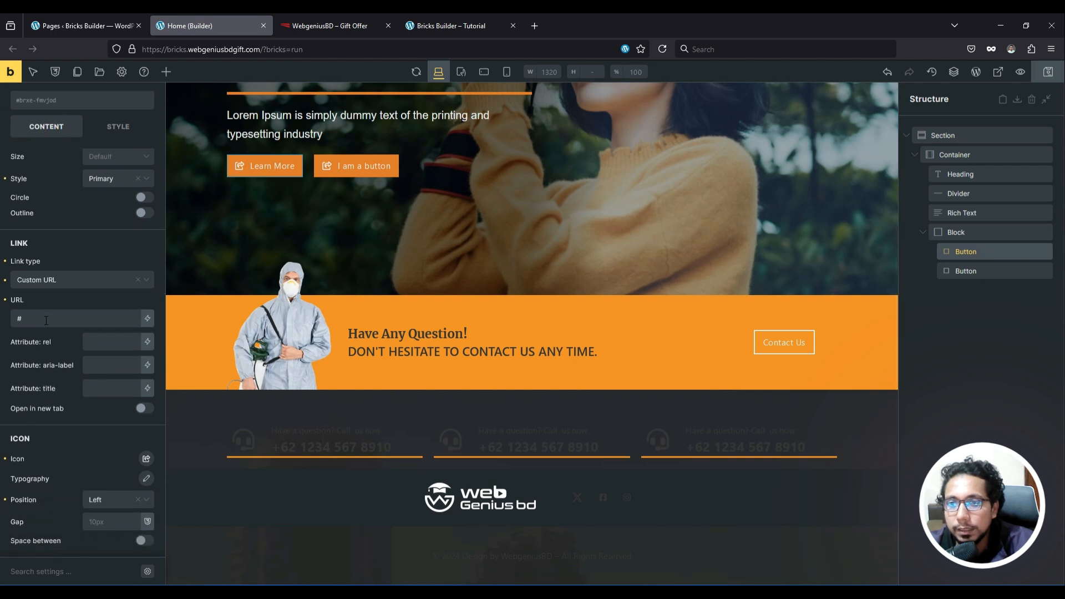
{"action": "scroll", "coordinate": [55, 526], "scroll_direction": "up", "scroll_amount": 2}
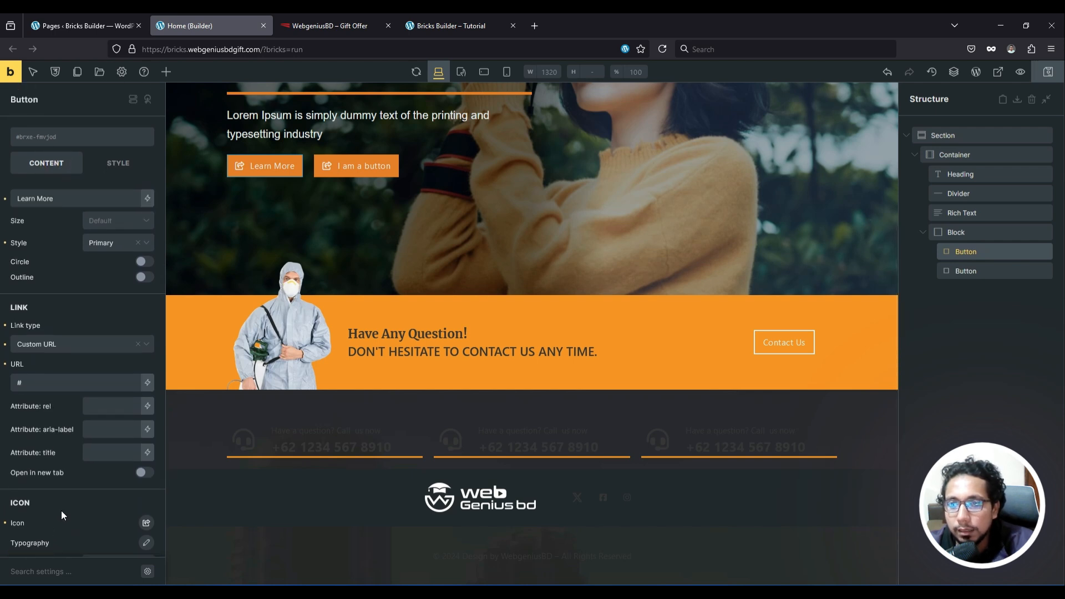
{"action": "left_click", "coordinate": [118, 162]}
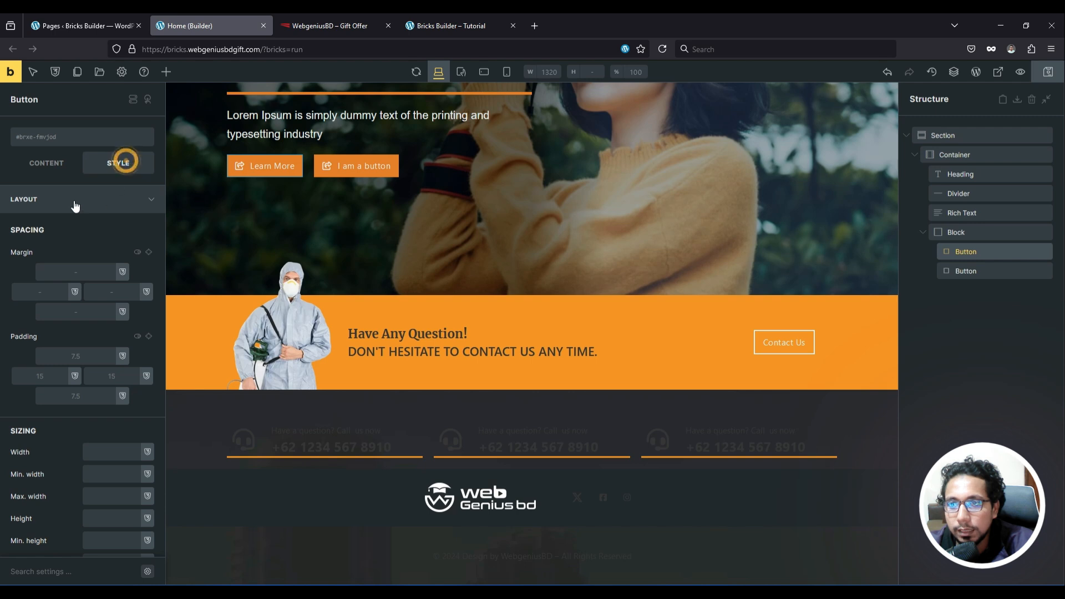
{"action": "left_click", "coordinate": [58, 192]}
{"action": "left_click", "coordinate": [61, 254]}
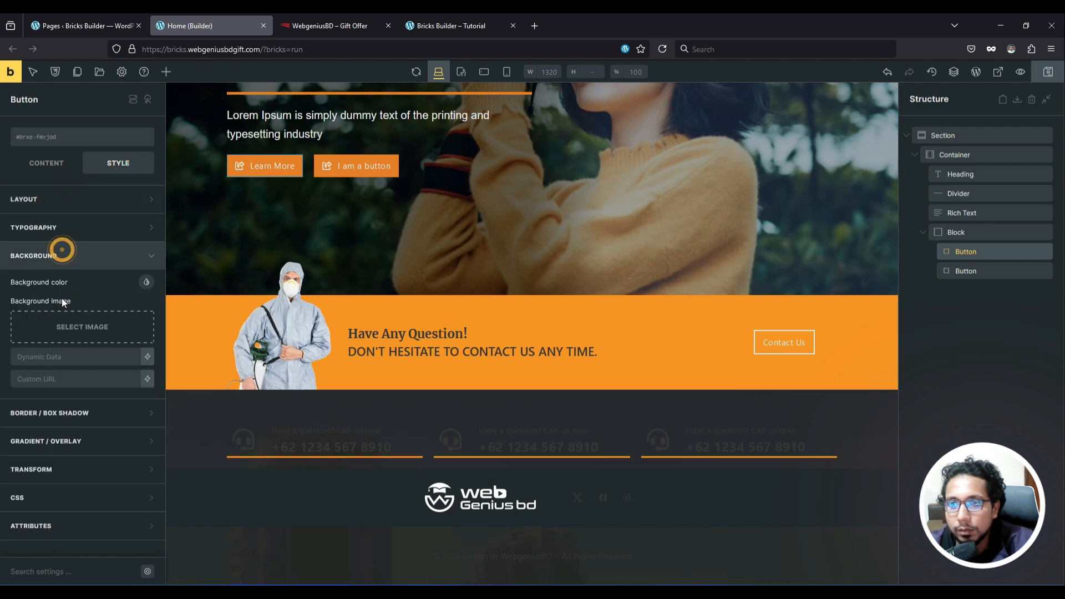
Step: Try #ecf0f1 as the Learn More button's normal background color and clear it
{"action": "left_click", "coordinate": [148, 281]}
{"action": "left_click", "coordinate": [75, 308]}
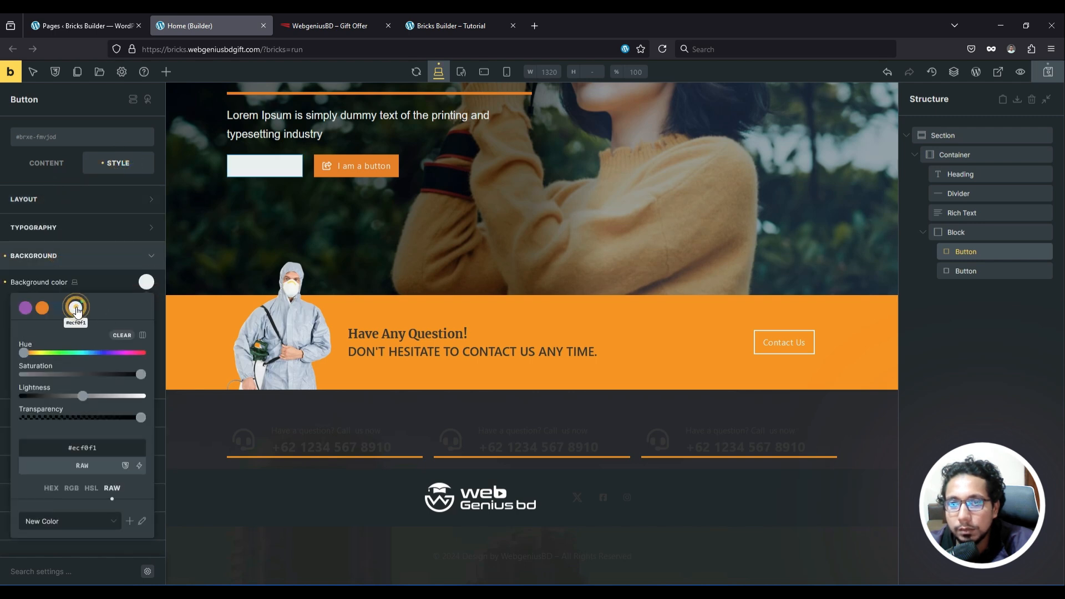
{"action": "left_click", "coordinate": [119, 336]}
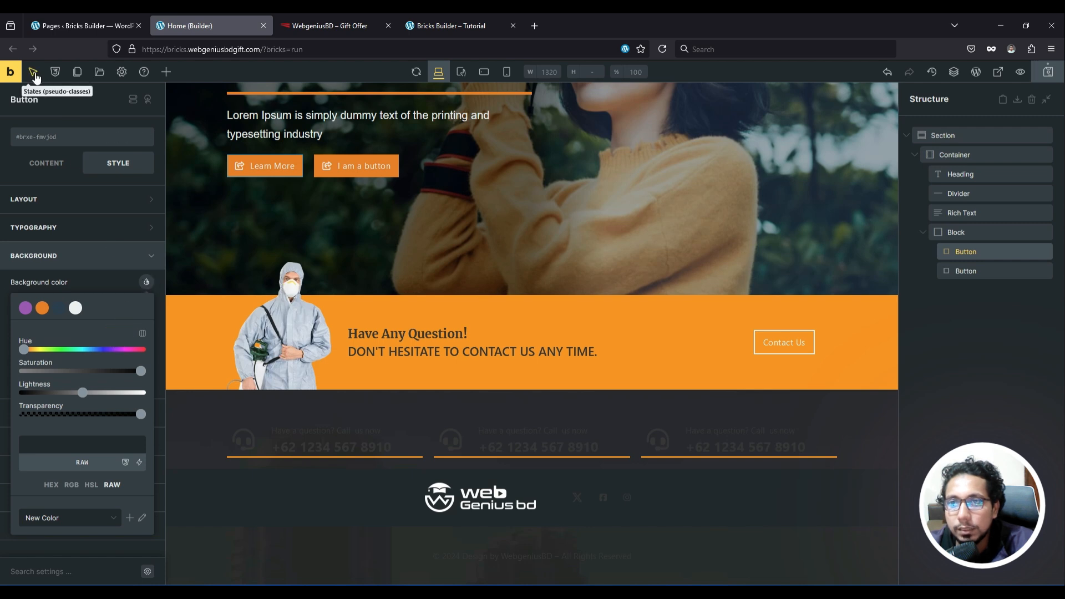
Step: Set the Learn More button's background color to #2c3e50 for the :hover state and save the page
{"action": "left_click", "coordinate": [34, 75]}
{"action": "left_click", "coordinate": [96, 96]}
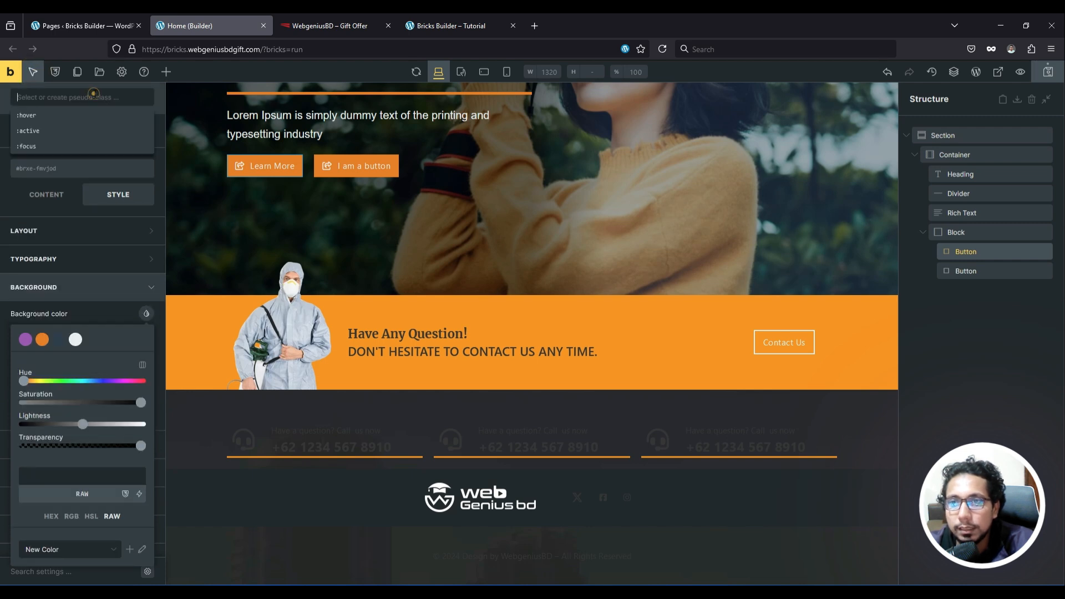
{"action": "left_click", "coordinate": [51, 116]}
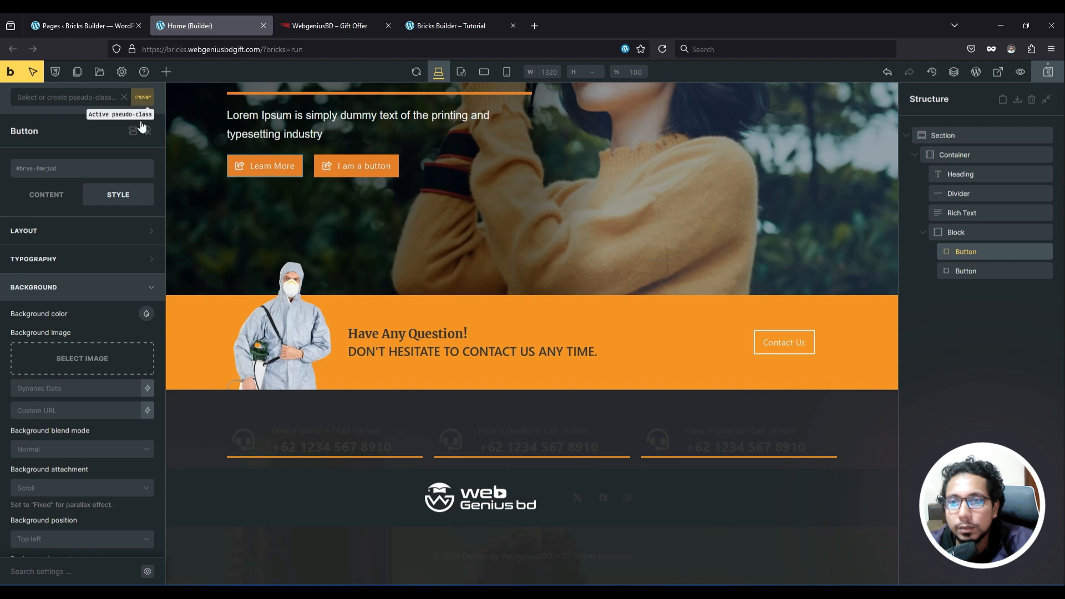
{"action": "left_click", "coordinate": [146, 314]}
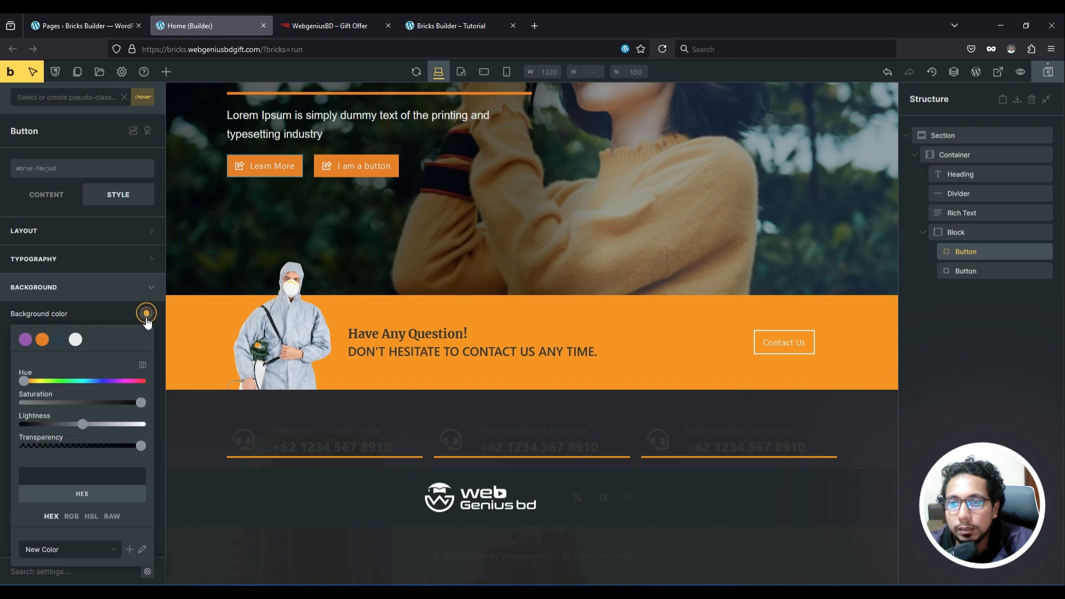
{"action": "left_click", "coordinate": [59, 342]}
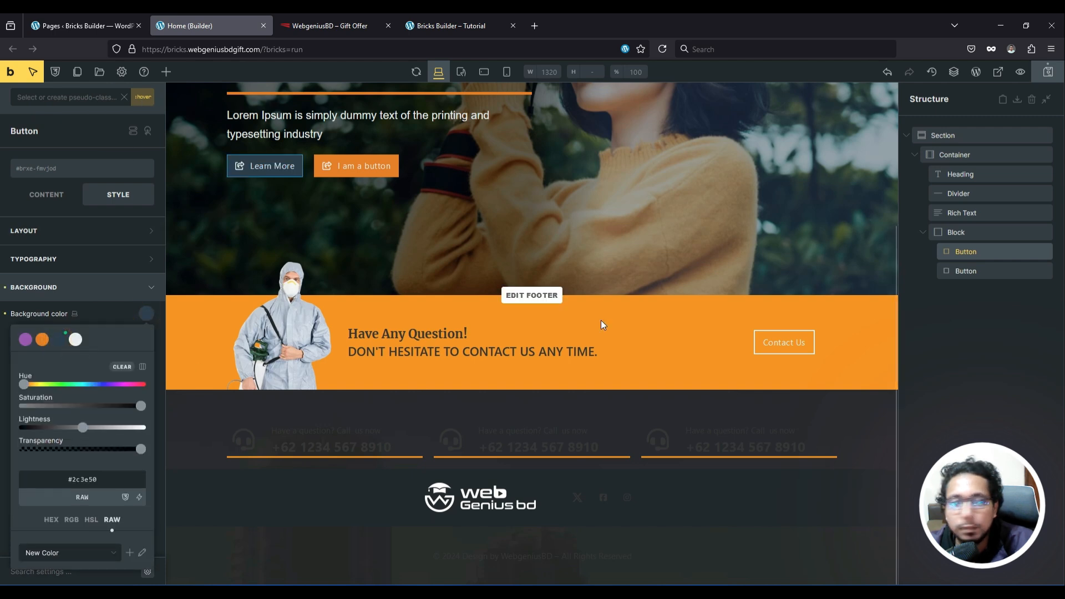
{"action": "left_click", "coordinate": [1047, 71]}
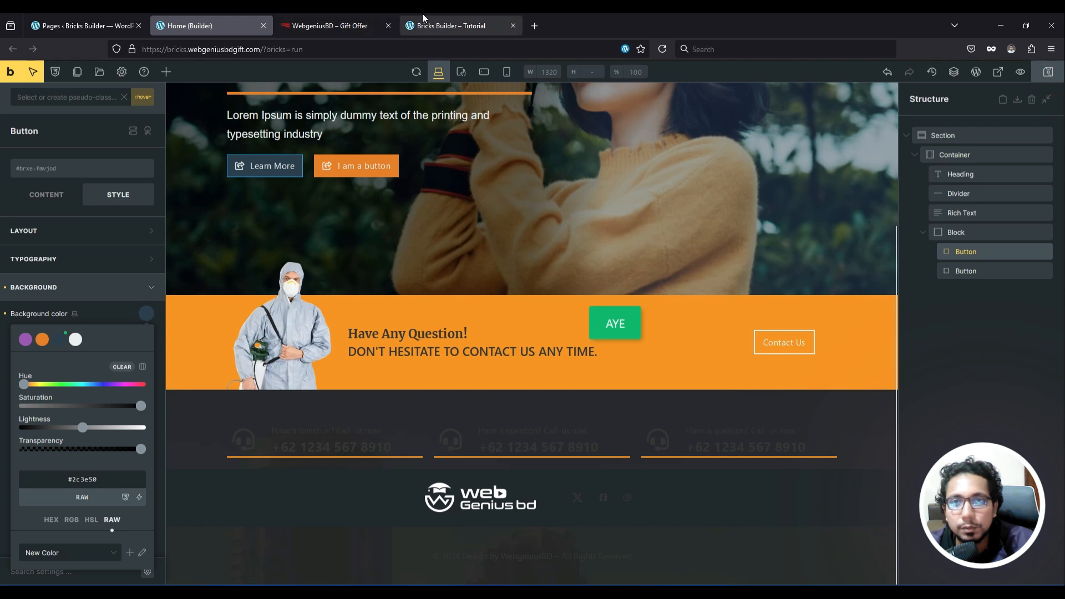
Step: Reload the live Home page and examine the Learn More button's hover color and the hero section
{"action": "left_click", "coordinate": [444, 26]}
{"action": "left_click", "coordinate": [680, 53]}
{"action": "left_click", "coordinate": [662, 49]}
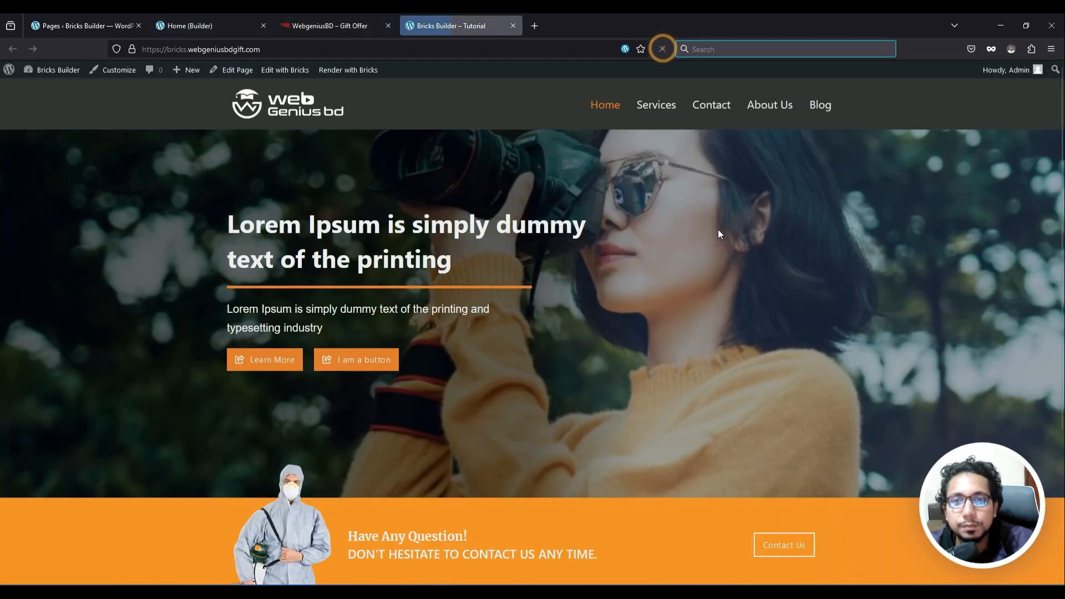
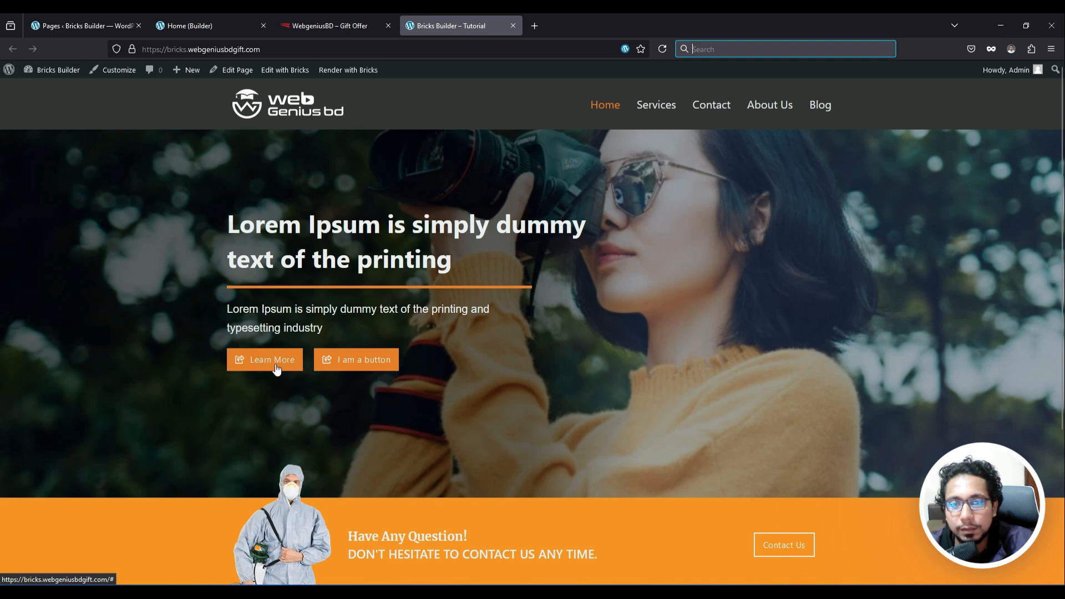
{"action": "scroll", "coordinate": [543, 255], "scroll_direction": "down", "scroll_amount": 3}
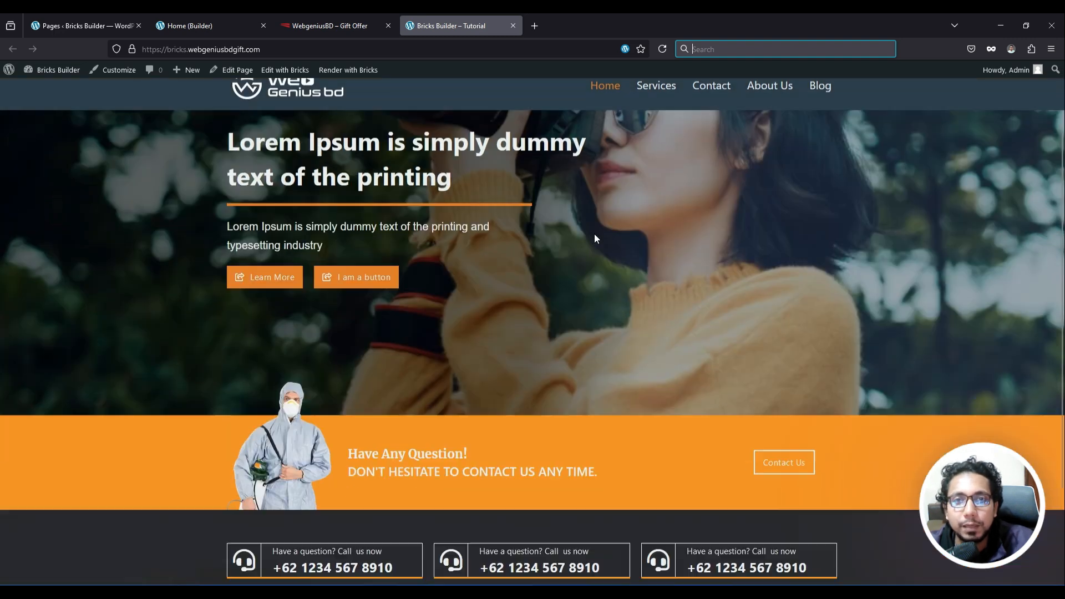
{"action": "scroll", "coordinate": [594, 234], "scroll_direction": "up", "scroll_amount": 3}
Step: Return to the Home builder and set the hero container's left and right padding to 30 at the 990-wide tablet breakpoint
{"action": "left_click", "coordinate": [316, 15]}
{"action": "left_click", "coordinate": [219, 16]}
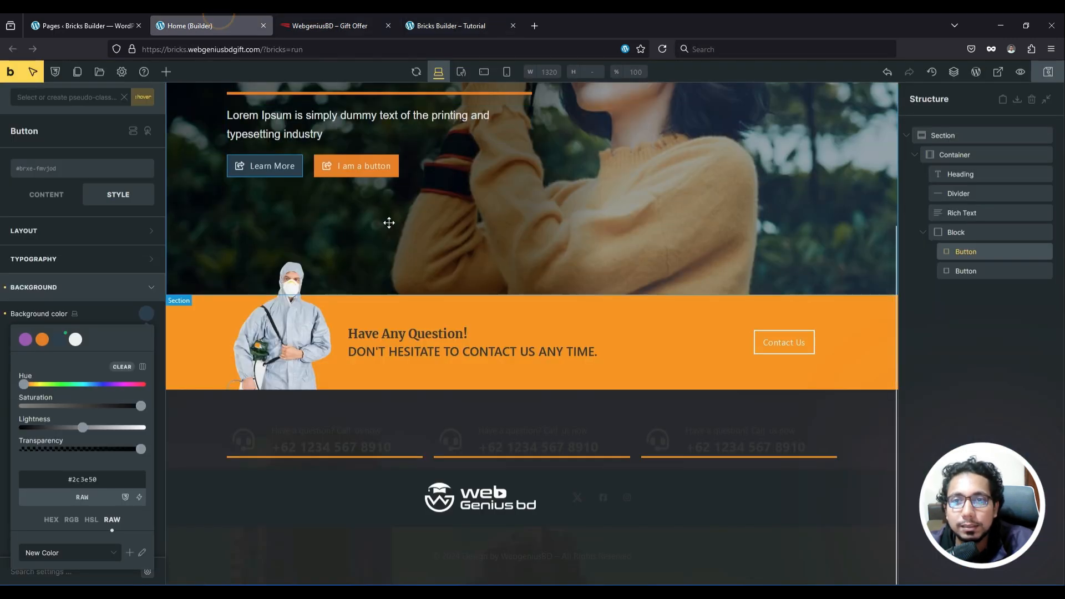
{"action": "scroll", "coordinate": [554, 213], "scroll_direction": "up", "scroll_amount": 4}
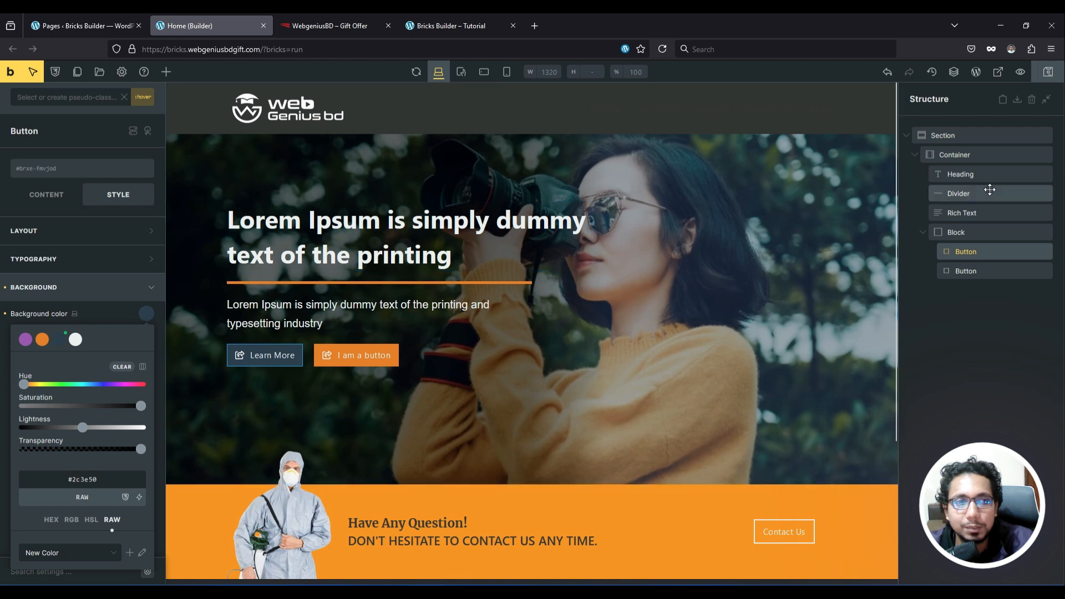
{"action": "left_click", "coordinate": [460, 72]}
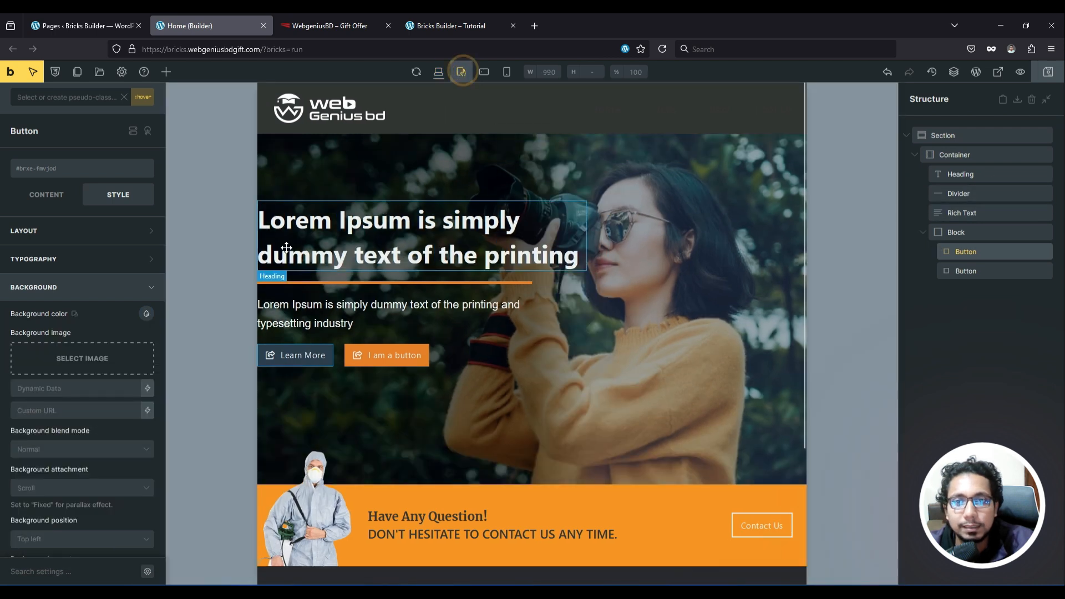
{"action": "left_click", "coordinate": [980, 156]}
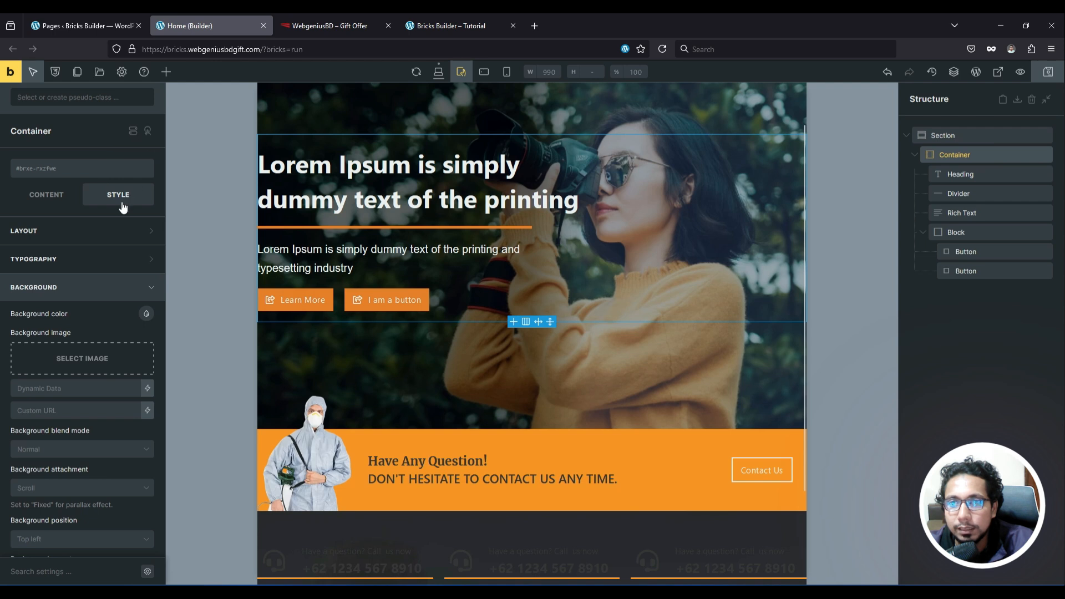
{"action": "left_click", "coordinate": [89, 233]}
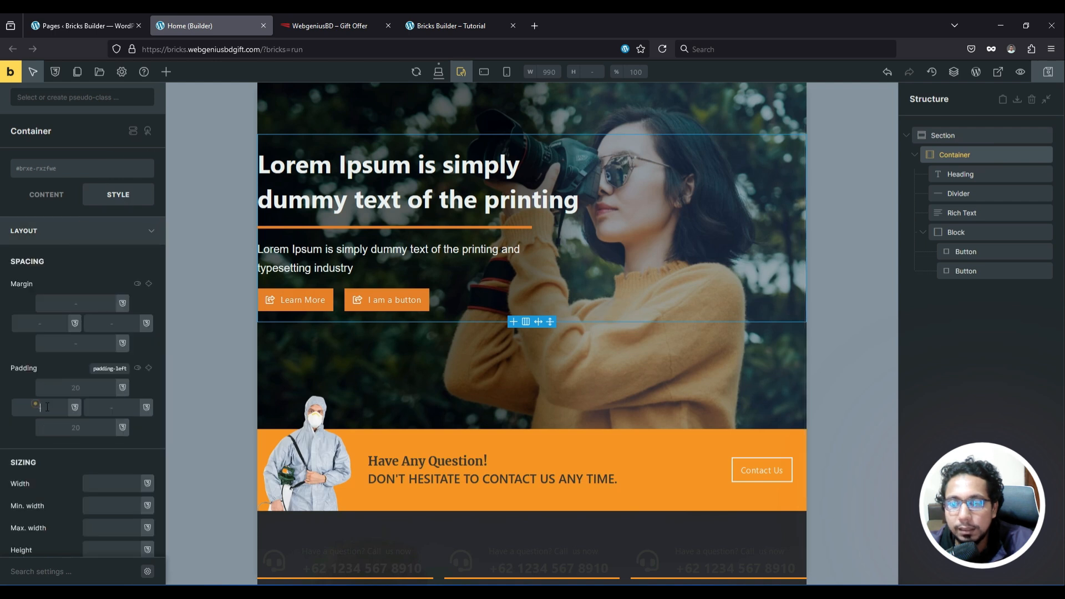
{"action": "left_click", "coordinate": [37, 405]}
{"action": "type", "text": "30"}
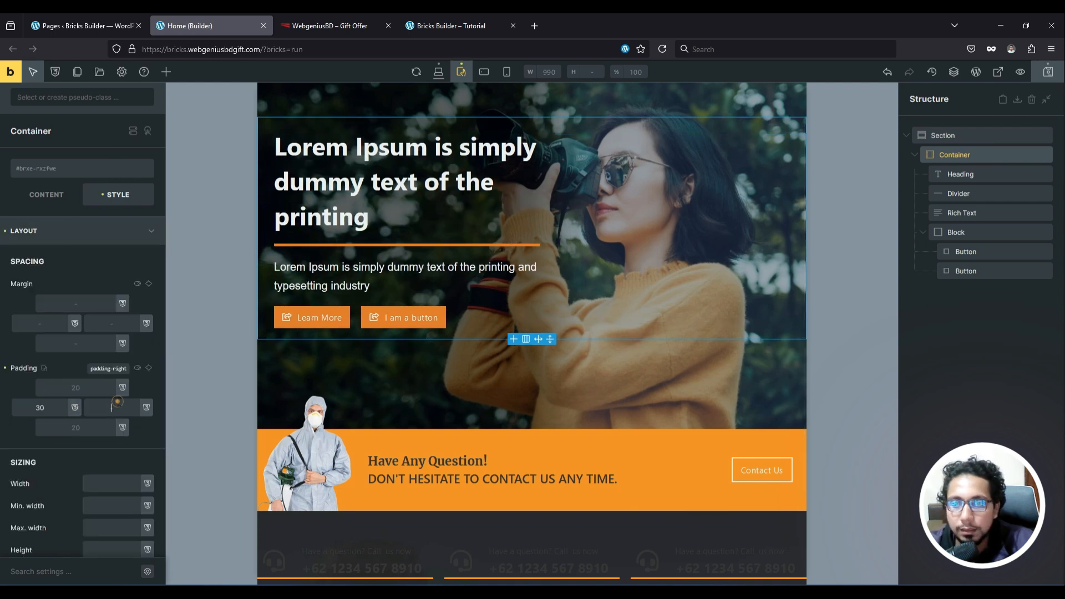
{"action": "type", "text": "30"}
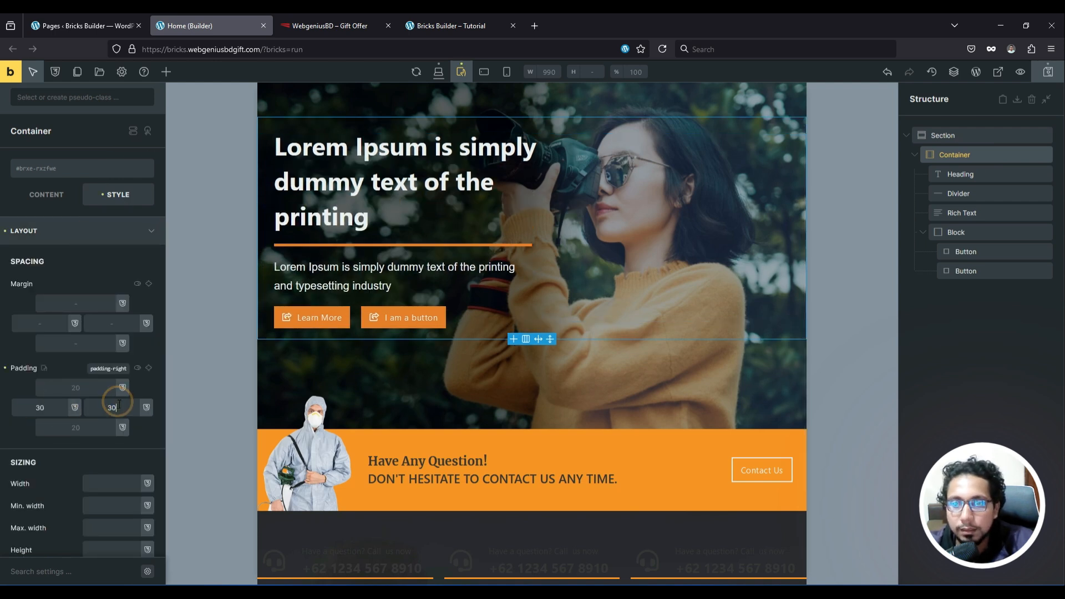
Step: Set the hero heading's width to 90% at the 477-wide mobile breakpoint
{"action": "left_click", "coordinate": [484, 73]}
{"action": "left_click", "coordinate": [506, 73]}
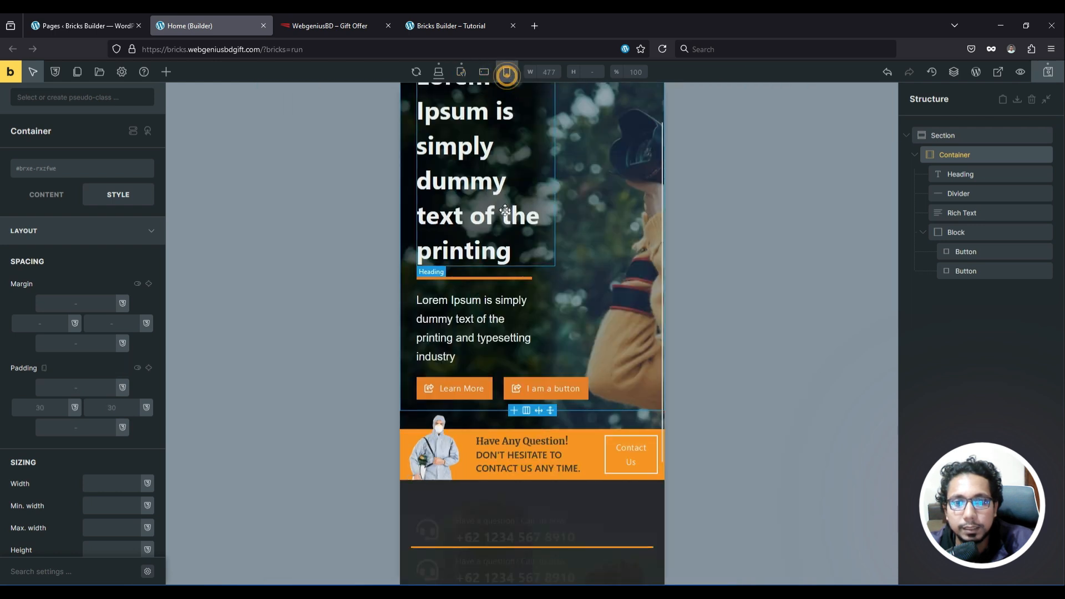
{"action": "scroll", "coordinate": [518, 202], "scroll_direction": "up", "scroll_amount": 1}
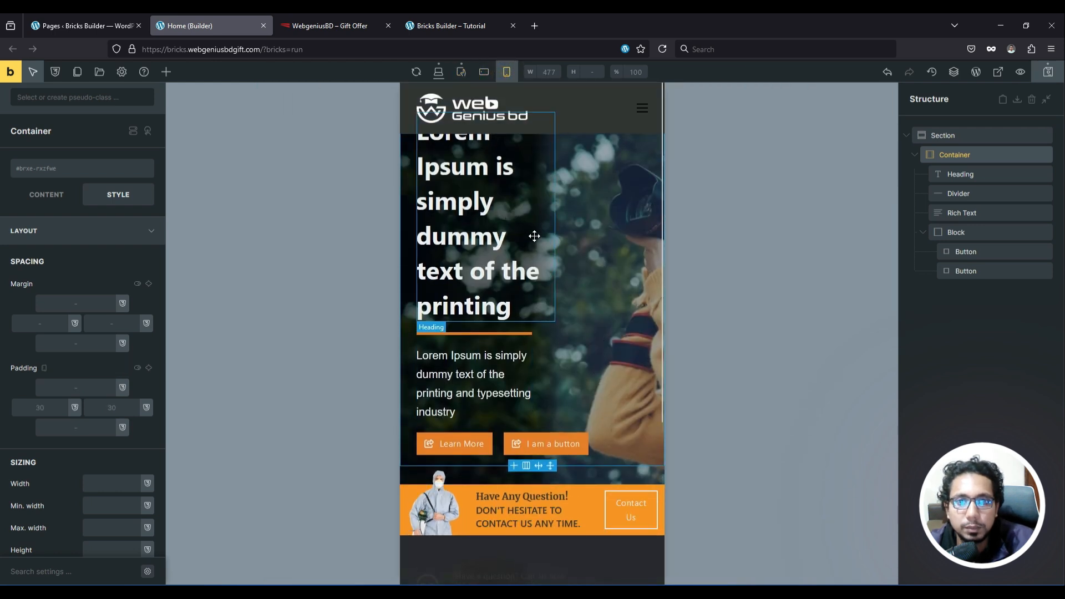
{"action": "left_click", "coordinate": [538, 216]}
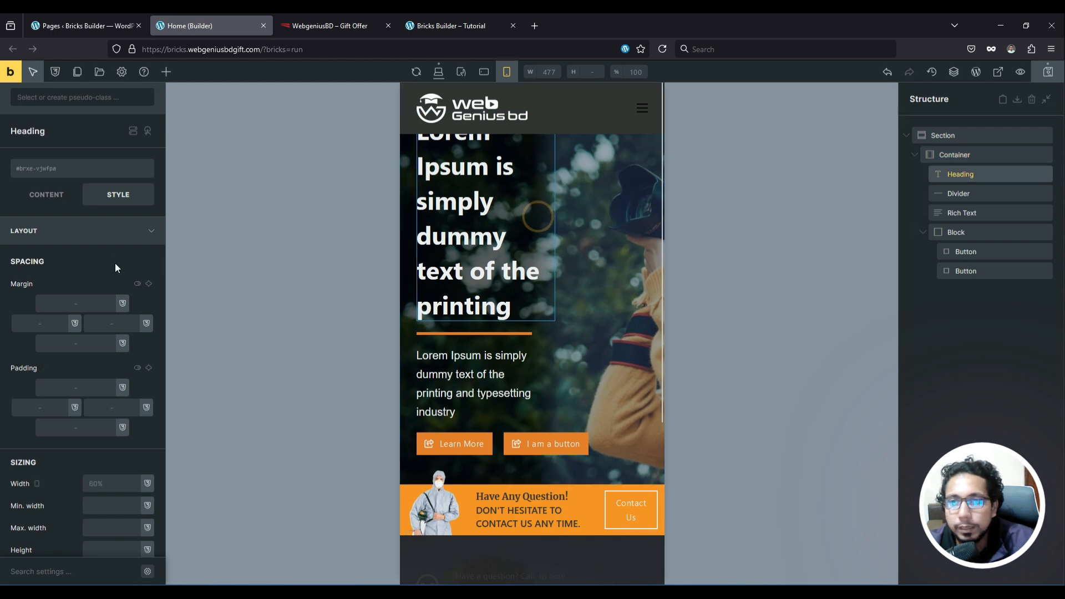
{"action": "scroll", "coordinate": [94, 277], "scroll_direction": "down", "scroll_amount": 3}
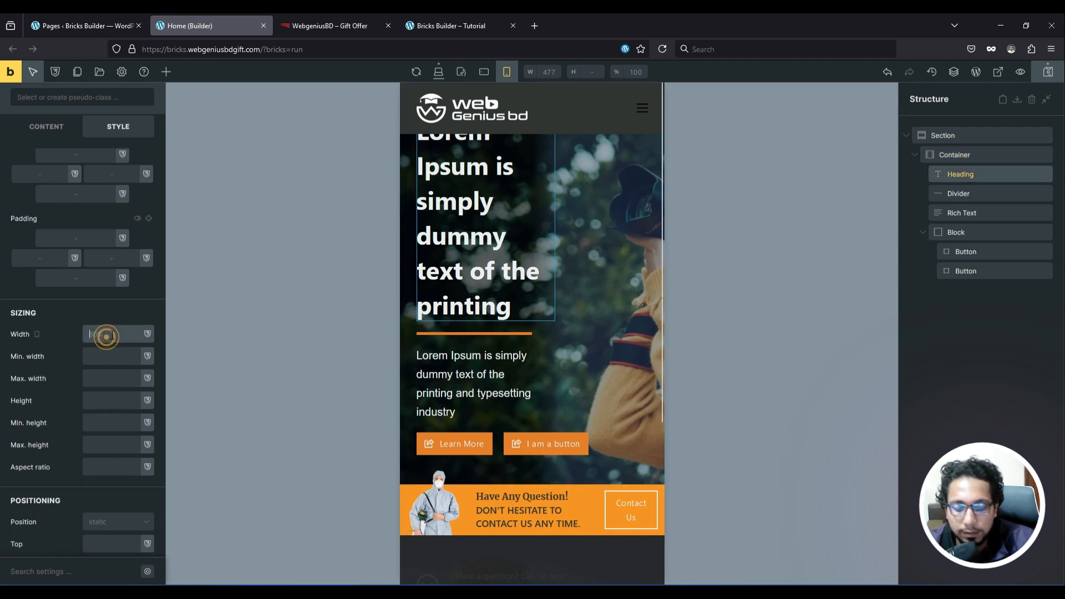
{"action": "type", "text": "90"}
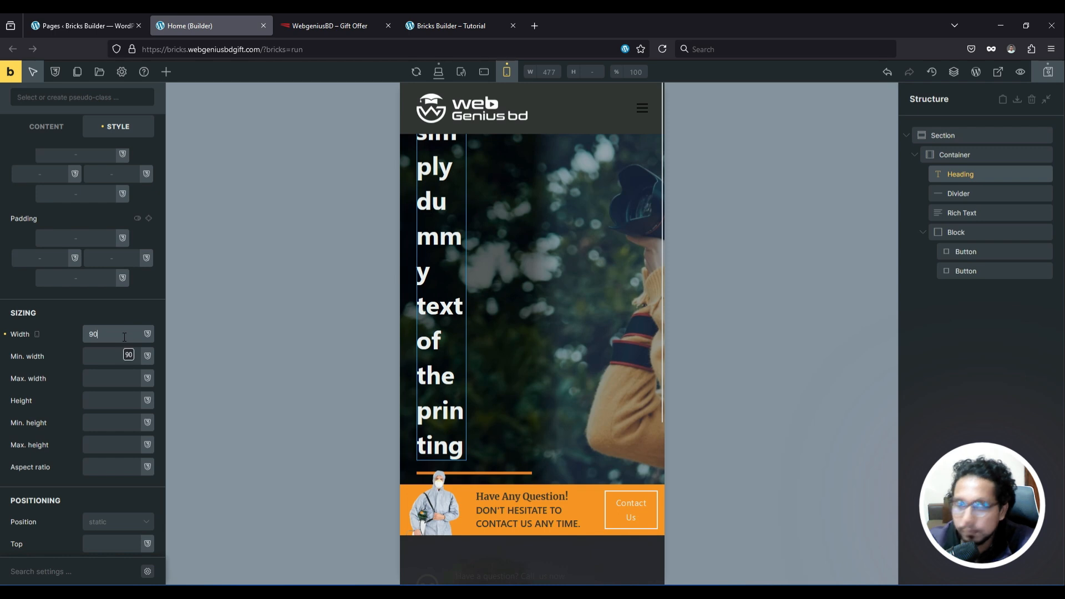
{"action": "type", "text": "%"}
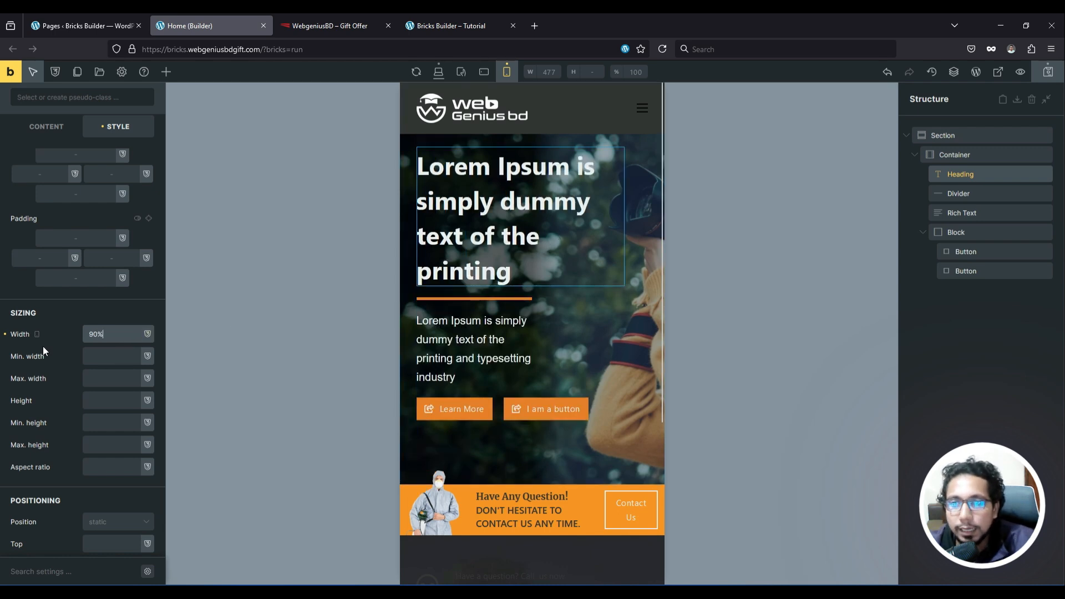
Step: Set the heading's mobile line height to 1 and its font size to 30
{"action": "scroll", "coordinate": [95, 235], "scroll_direction": "up", "scroll_amount": 2}
{"action": "scroll", "coordinate": [69, 244], "scroll_direction": "down", "scroll_amount": 8}
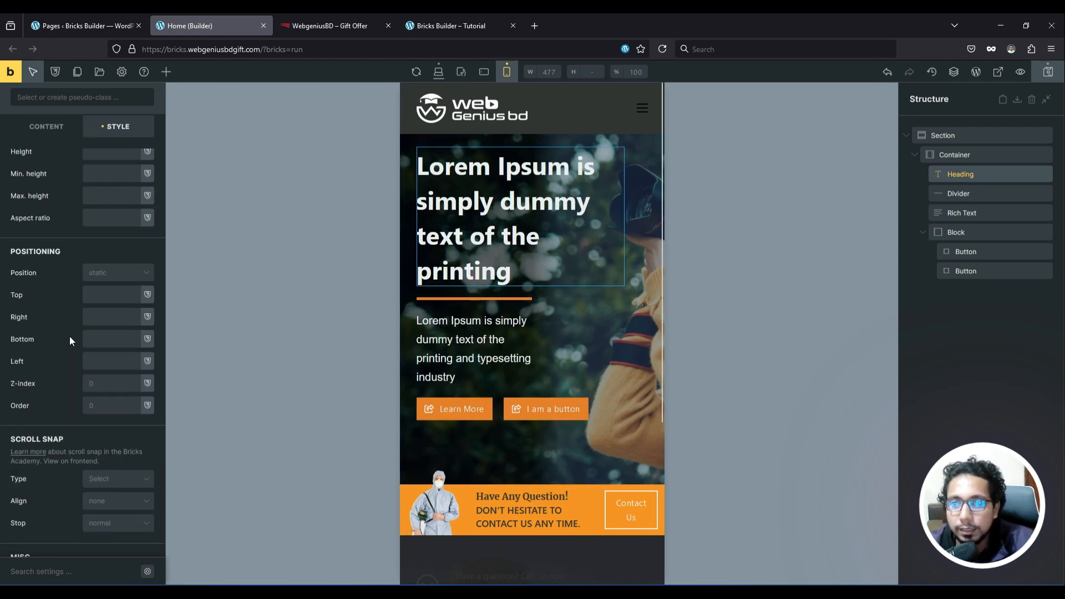
{"action": "scroll", "coordinate": [77, 377], "scroll_direction": "down", "scroll_amount": 7}
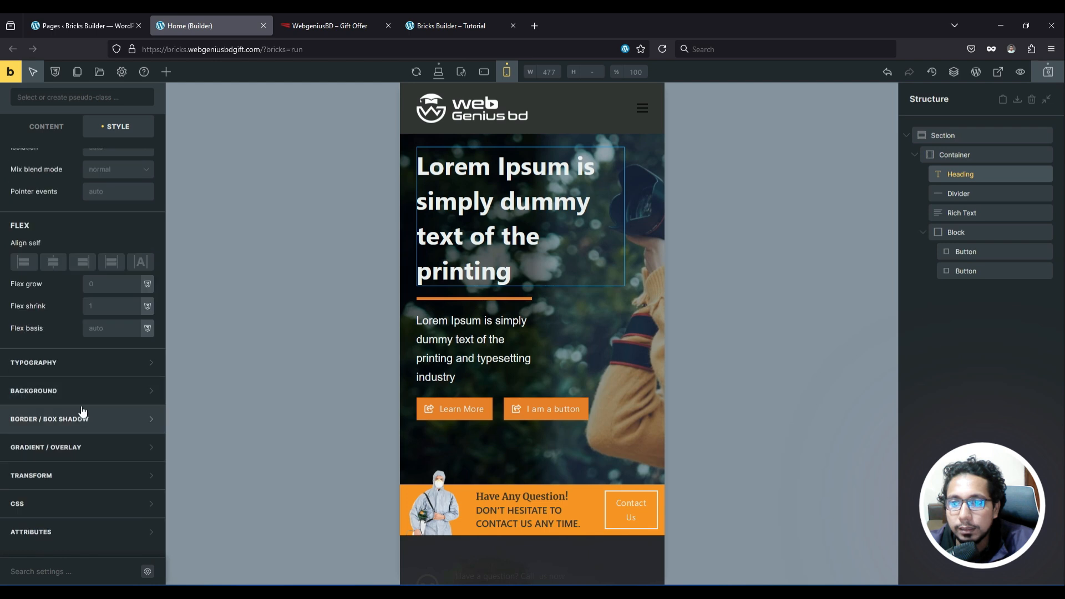
{"action": "left_click", "coordinate": [86, 362]}
{"action": "left_click", "coordinate": [147, 319]}
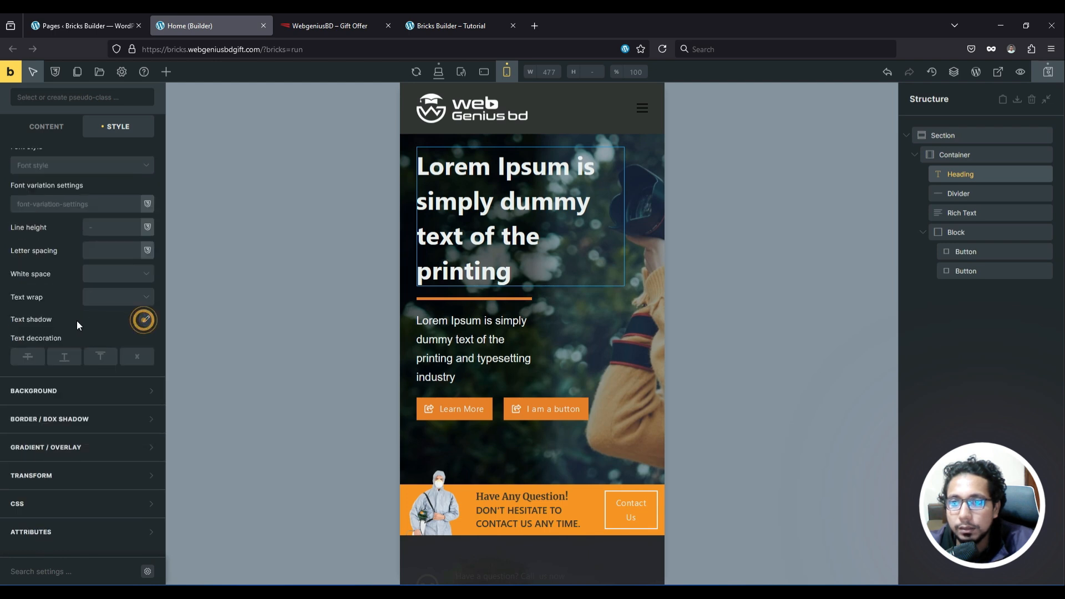
{"action": "scroll", "coordinate": [72, 333], "scroll_direction": "up", "scroll_amount": 3}
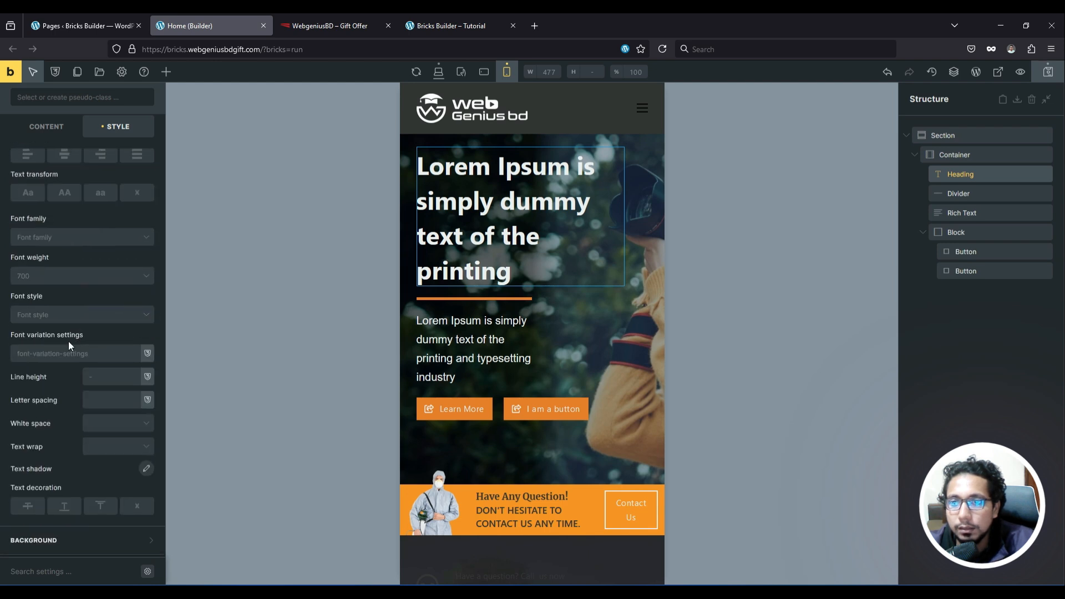
{"action": "left_click", "coordinate": [102, 377]}
{"action": "type", "text": "1"}
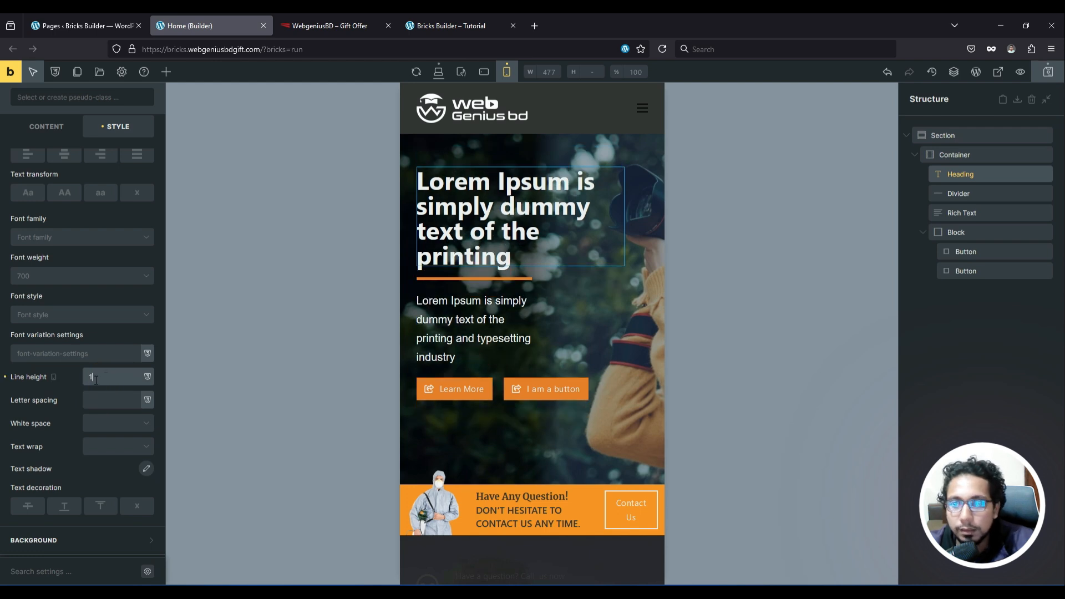
{"action": "scroll", "coordinate": [83, 357], "scroll_direction": "up", "scroll_amount": 4}
{"action": "left_click", "coordinate": [109, 308]}
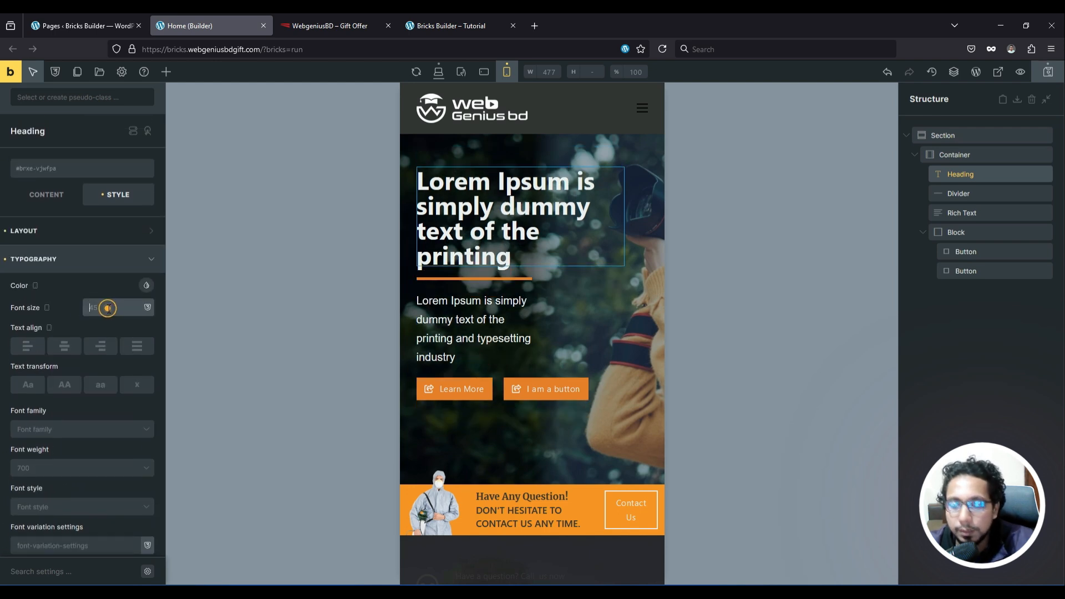
{"action": "type", "text": "30"}
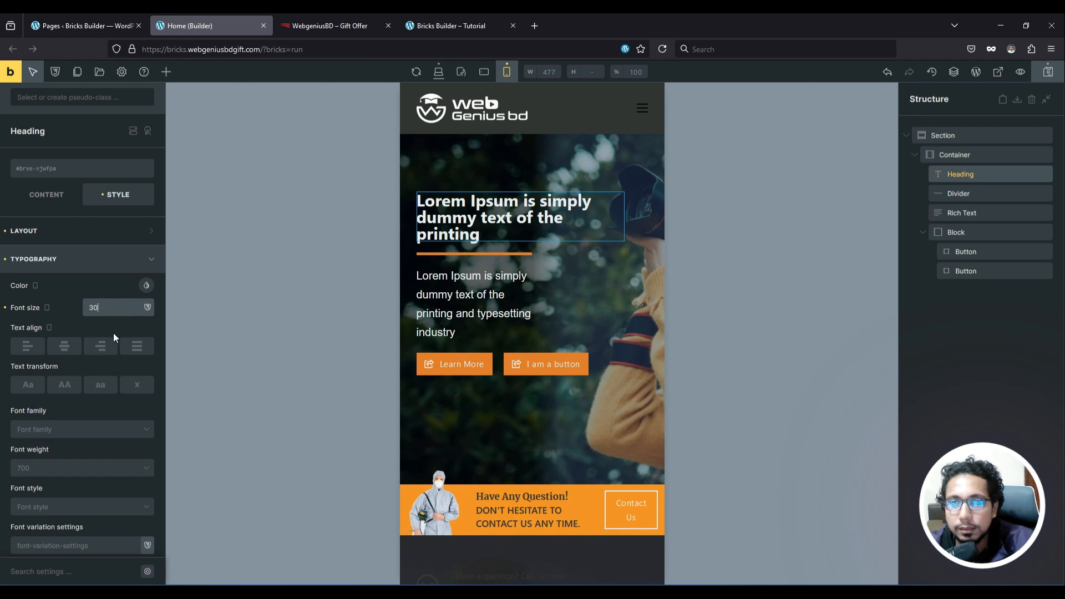
Step: Set the heading's mobile line height to 1.3 and save the page
{"action": "scroll", "coordinate": [113, 333], "scroll_direction": "down", "scroll_amount": 3}
{"action": "left_click", "coordinate": [97, 416]}
{"action": "type", "text": "1"}
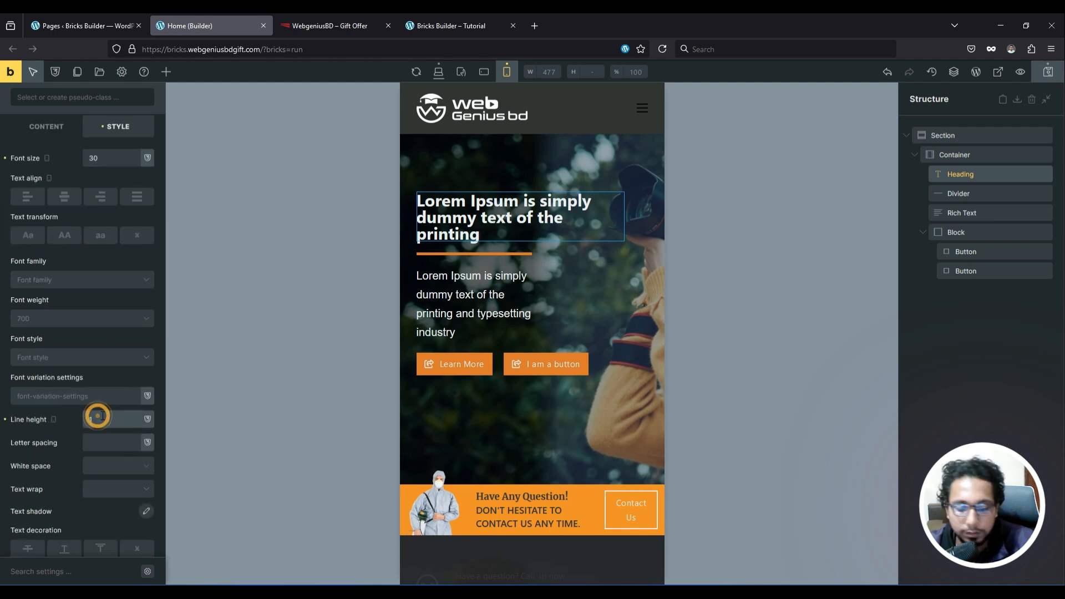
{"action": "type", "text": ".3"}
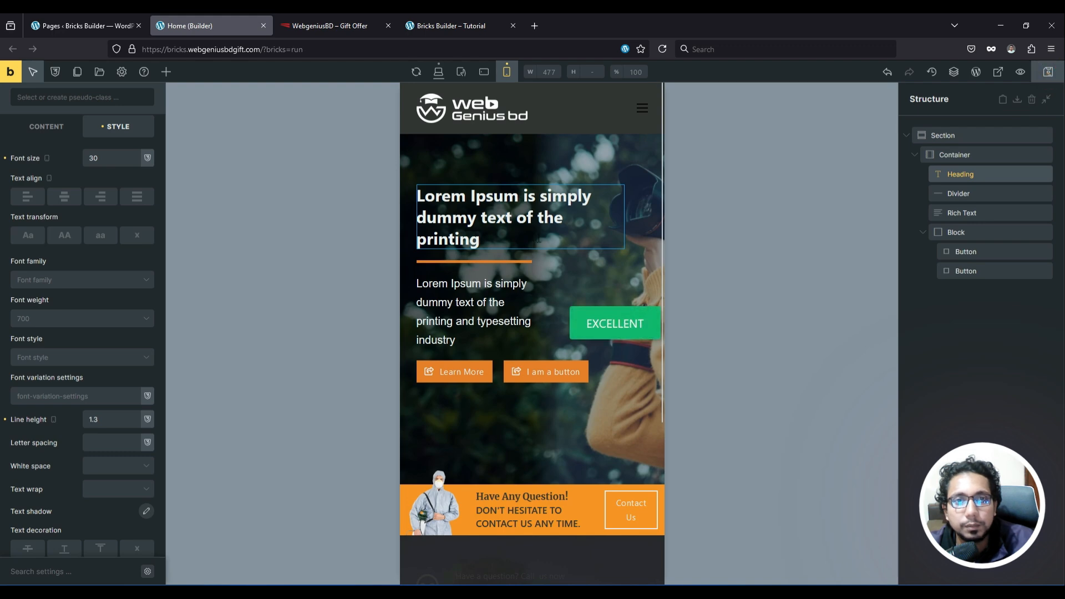
Step: Reload the live Home page and compare its header and hero section with the reference site
{"action": "left_click", "coordinate": [458, 26]}
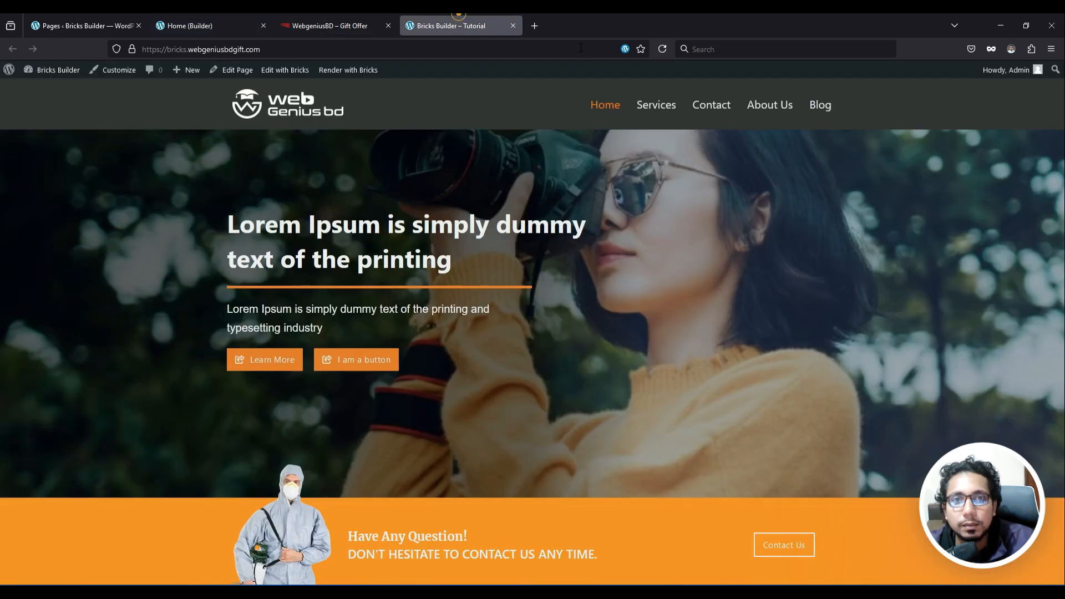
{"action": "left_click", "coordinate": [656, 50]}
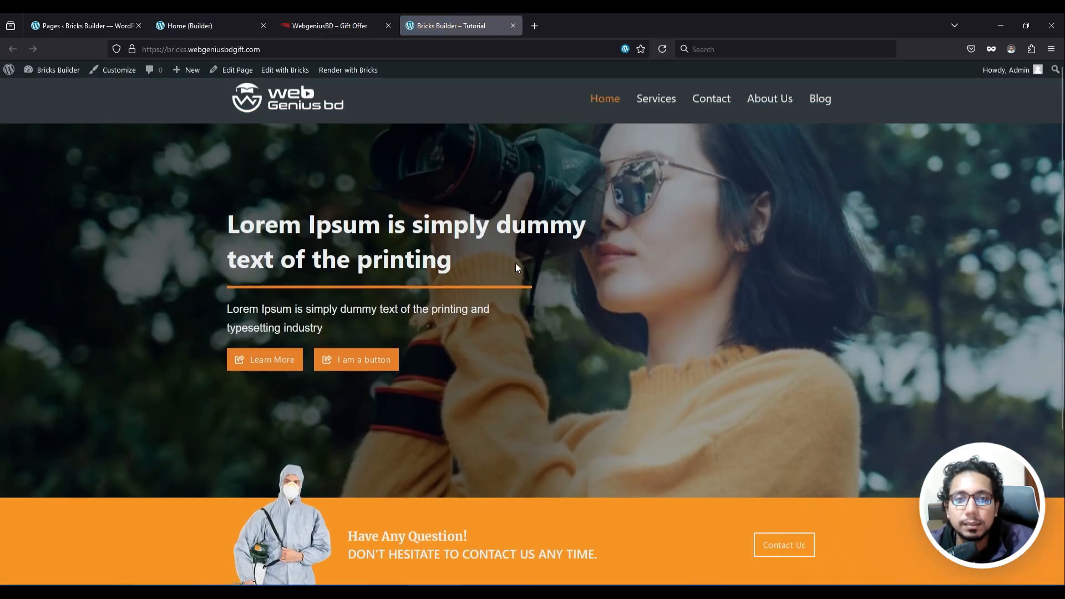
{"action": "scroll", "coordinate": [550, 251], "scroll_direction": "down", "scroll_amount": 3}
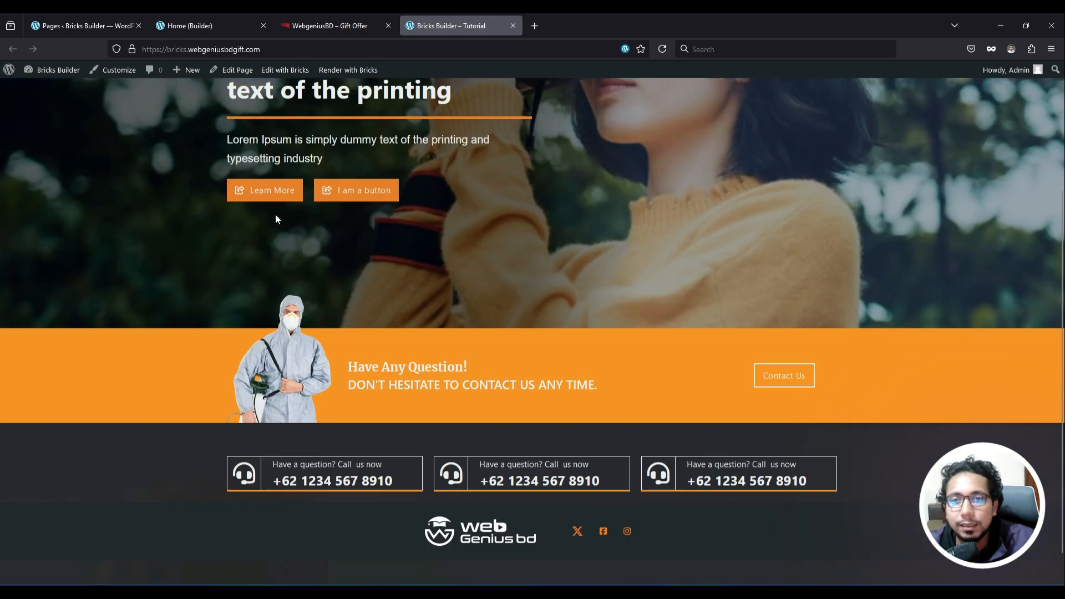
{"action": "scroll", "coordinate": [275, 218], "scroll_direction": "up", "scroll_amount": 3}
{"action": "left_click", "coordinate": [330, 25]}
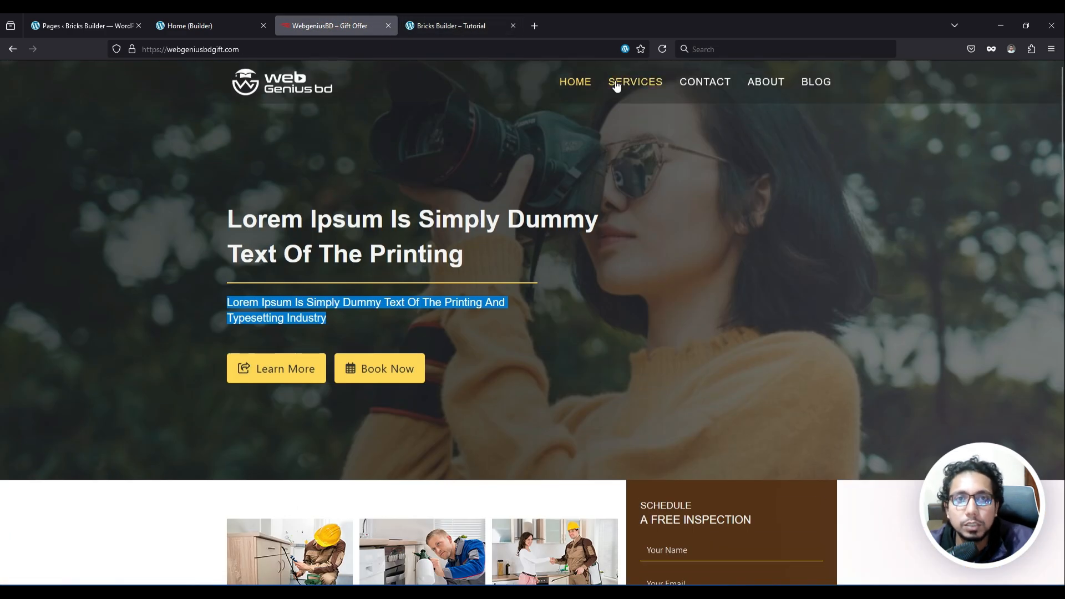
Step: Go to the Bricks templates in the WordPress admin and open the Global Header template in the Bricks builder
{"action": "left_click", "coordinate": [187, 26]}
{"action": "left_click", "coordinate": [83, 25]}
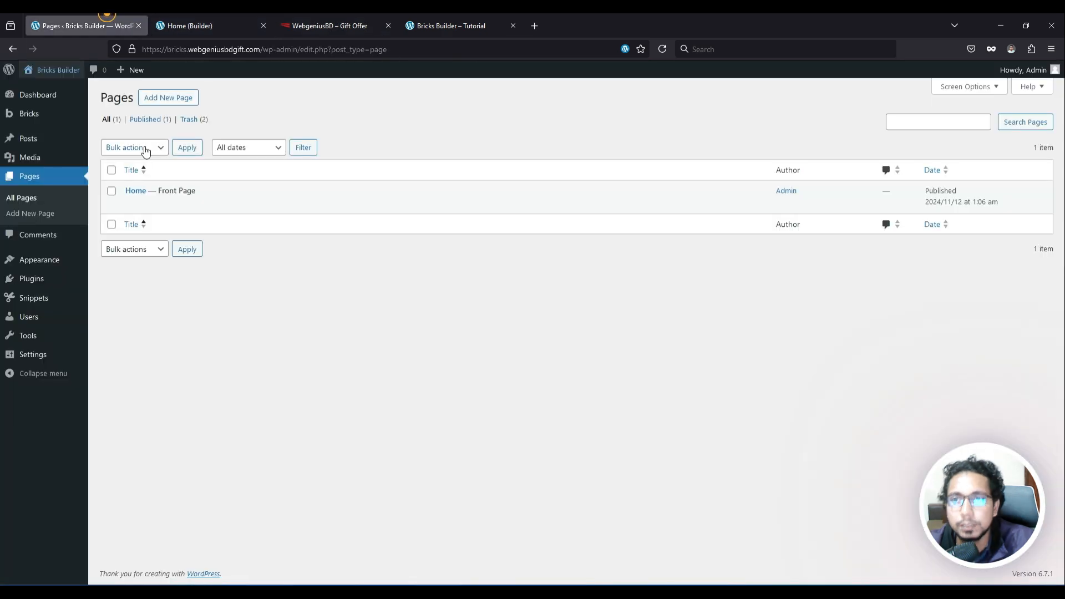
{"action": "mouse_move", "coordinate": [35, 119]}
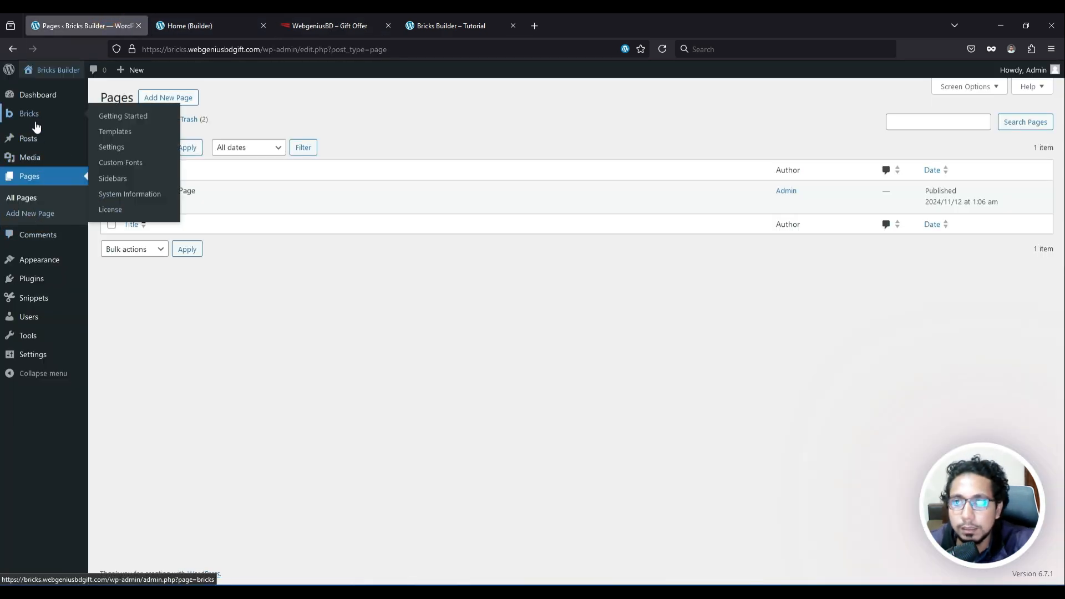
{"action": "left_click", "coordinate": [118, 132]}
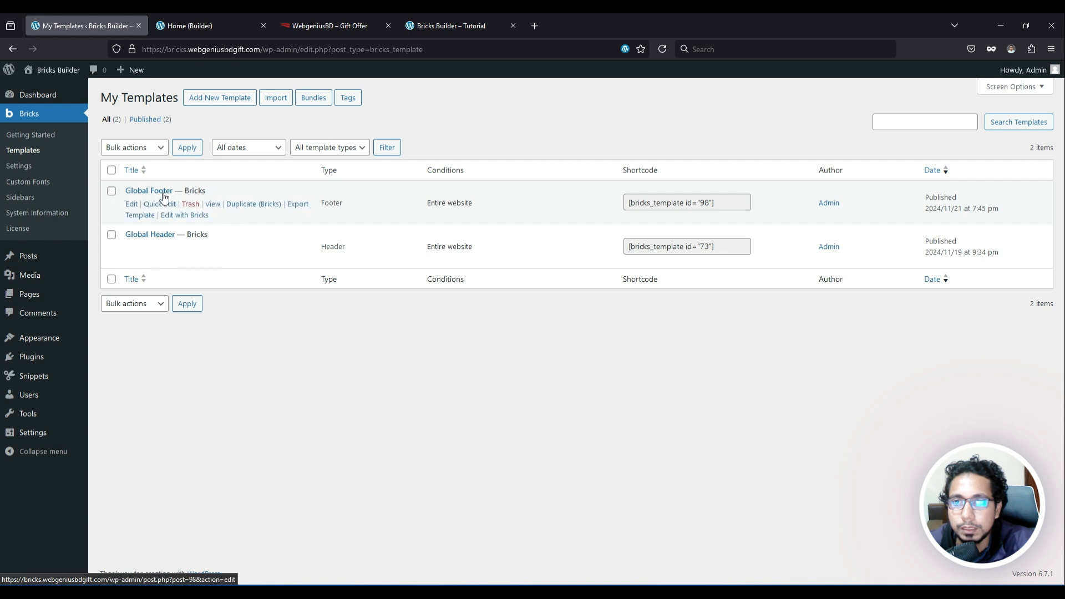
{"action": "left_click", "coordinate": [189, 259]}
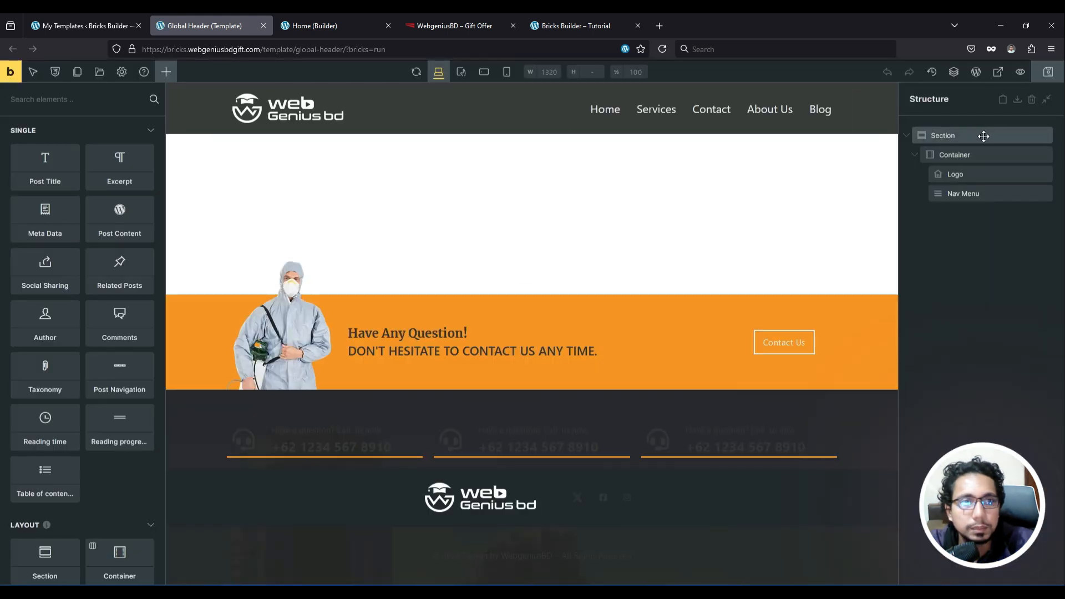
Step: Lower the opacity of the header section's background color to 0.45
{"action": "left_click", "coordinate": [982, 136]}
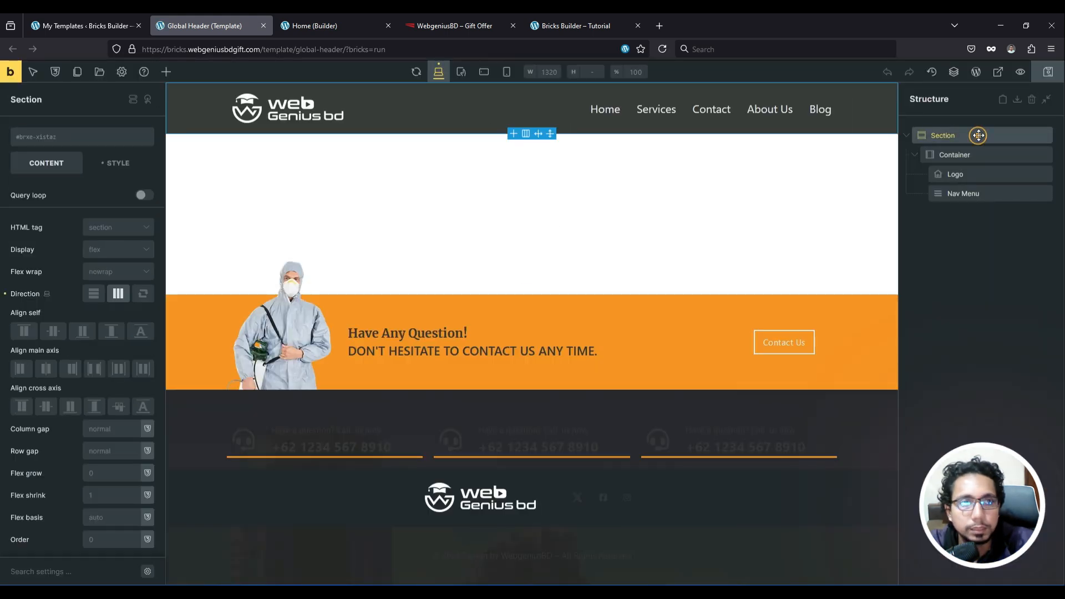
{"action": "left_click", "coordinate": [122, 165]}
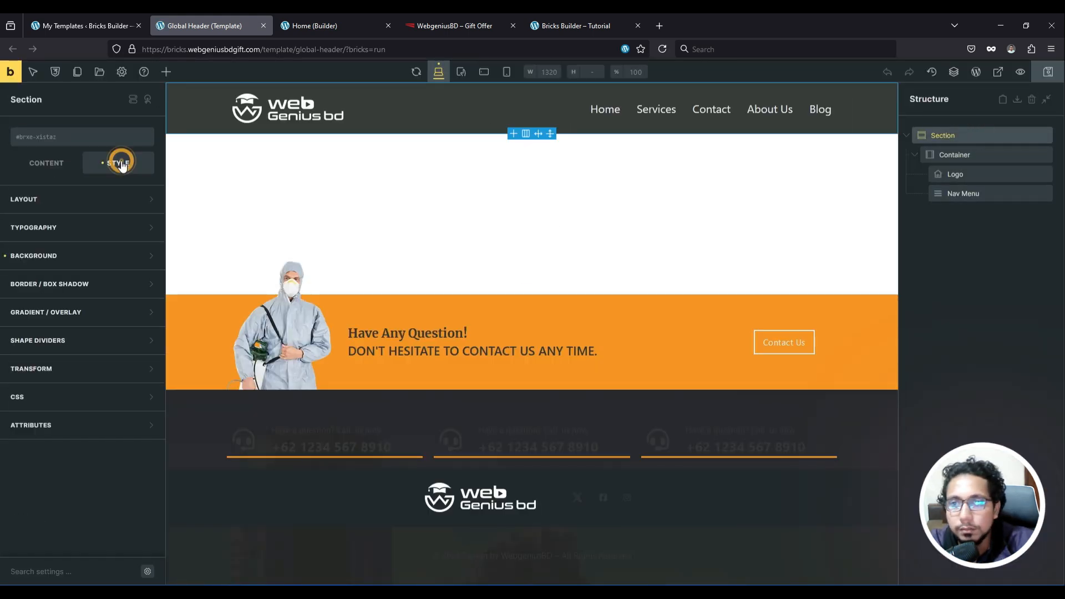
{"action": "left_click", "coordinate": [79, 255]}
{"action": "left_click", "coordinate": [147, 283]}
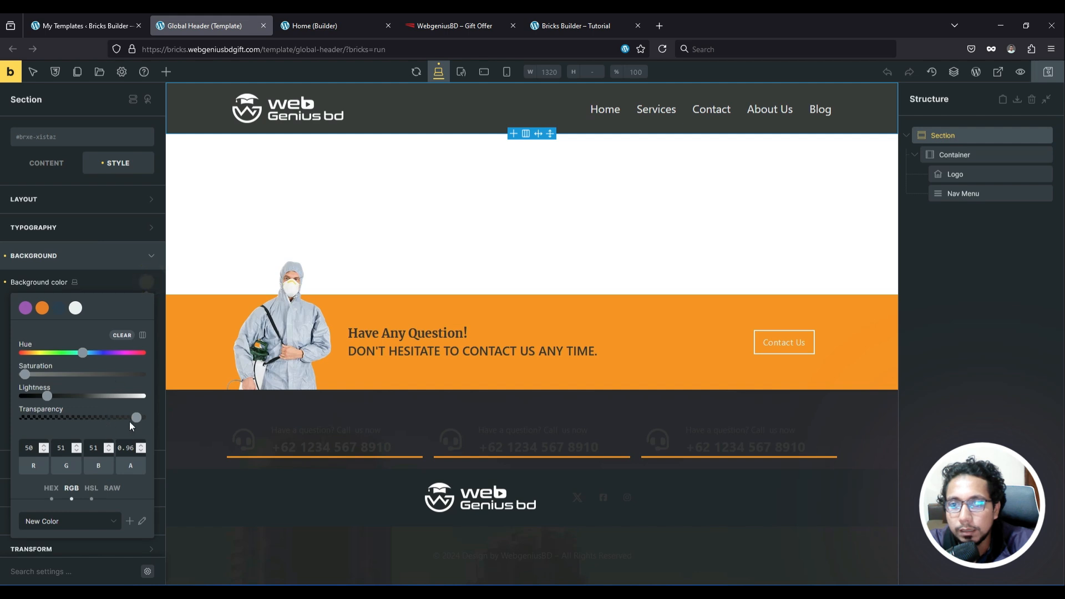
{"action": "left_click_drag", "start_coordinate": [131, 423], "coordinate": [80, 421]}
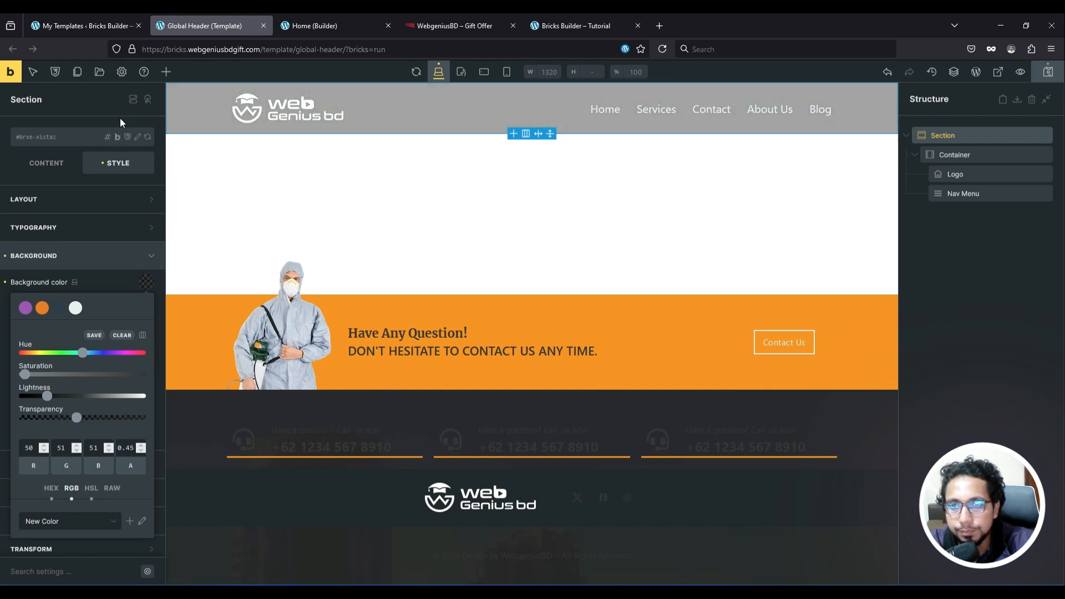
Step: Enable the sticky header in the Global Header's template settings
{"action": "left_click", "coordinate": [122, 73]}
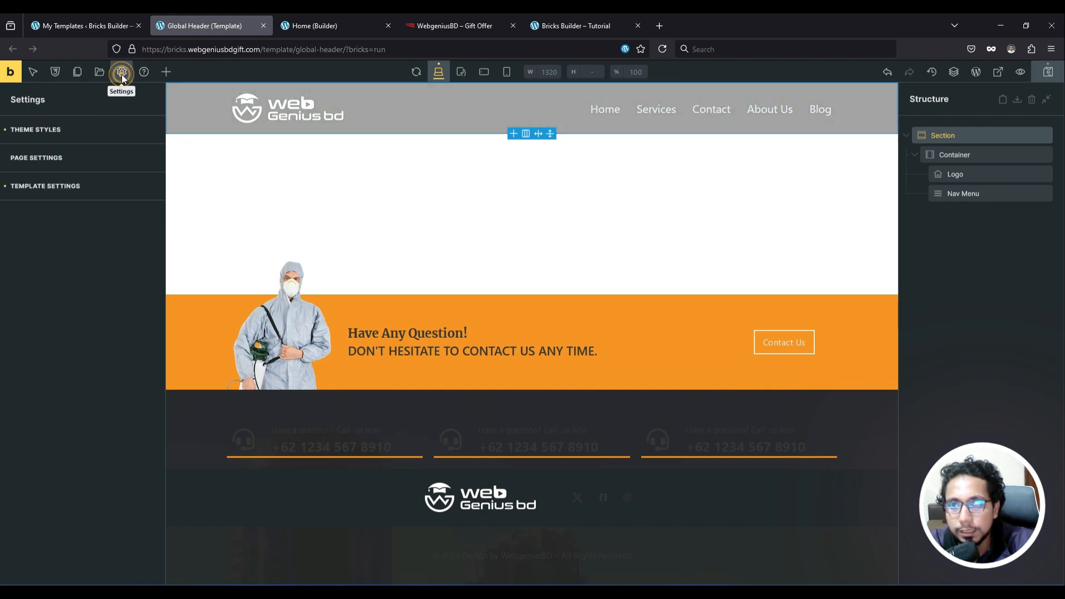
{"action": "left_click", "coordinate": [58, 190]}
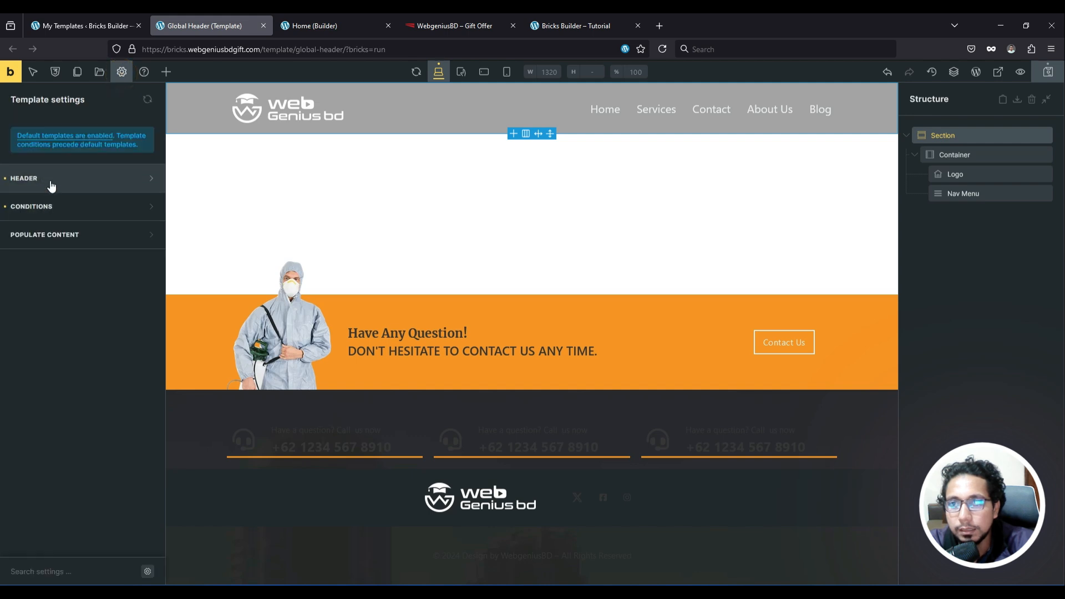
{"action": "left_click", "coordinate": [50, 184]}
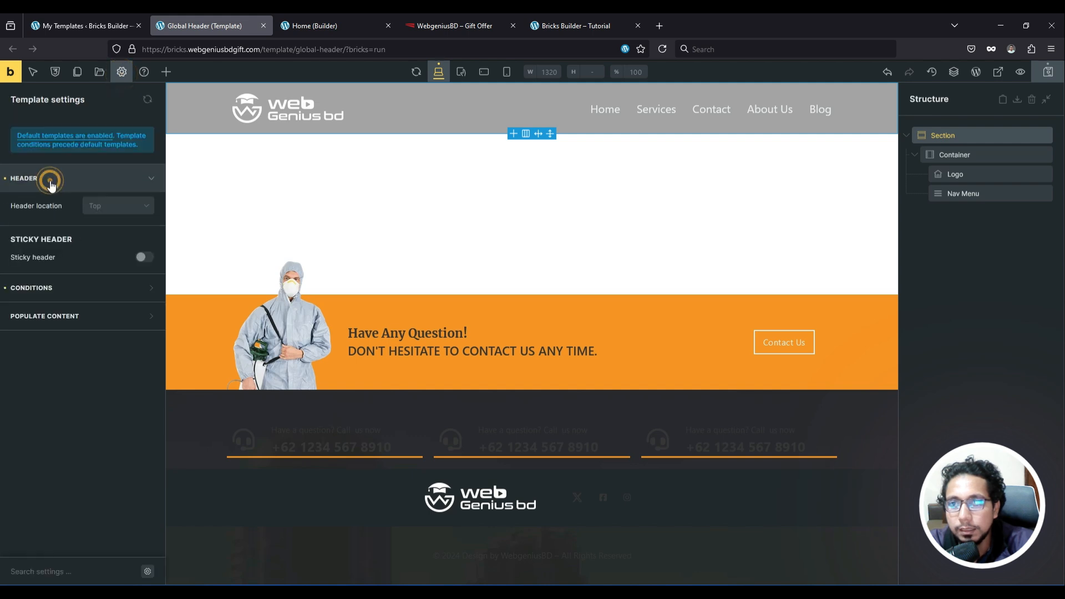
{"action": "left_click", "coordinate": [143, 257]}
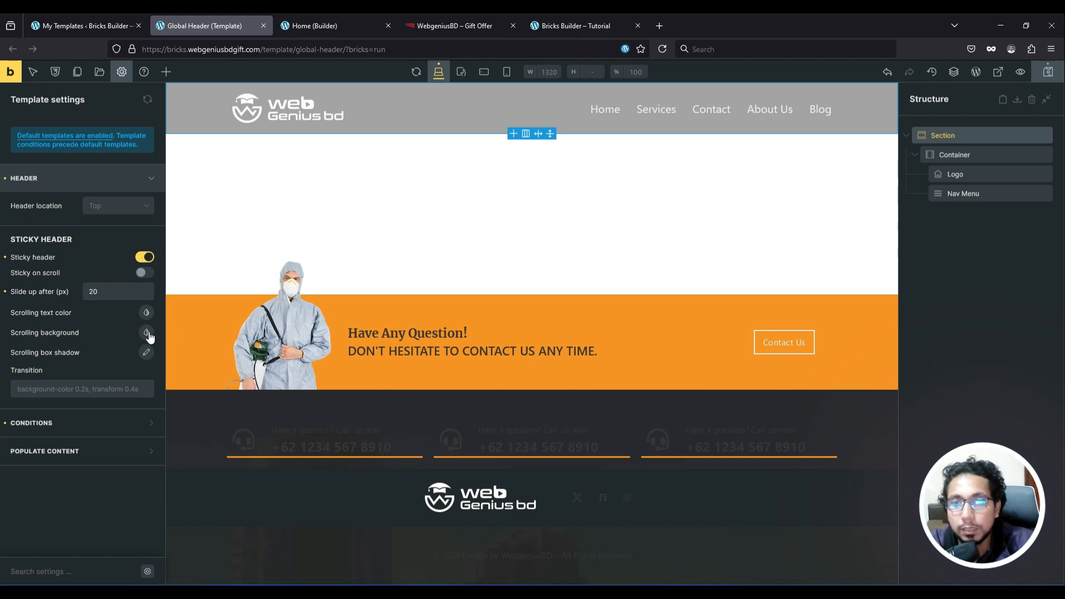
Step: Examine how the reference site's sticky header behaves while scrolling and glance at the Home builder
{"action": "left_click", "coordinate": [452, 25]}
{"action": "scroll", "coordinate": [459, 244], "scroll_direction": "down", "scroll_amount": 5}
{"action": "scroll", "coordinate": [459, 244], "scroll_direction": "up", "scroll_amount": 2}
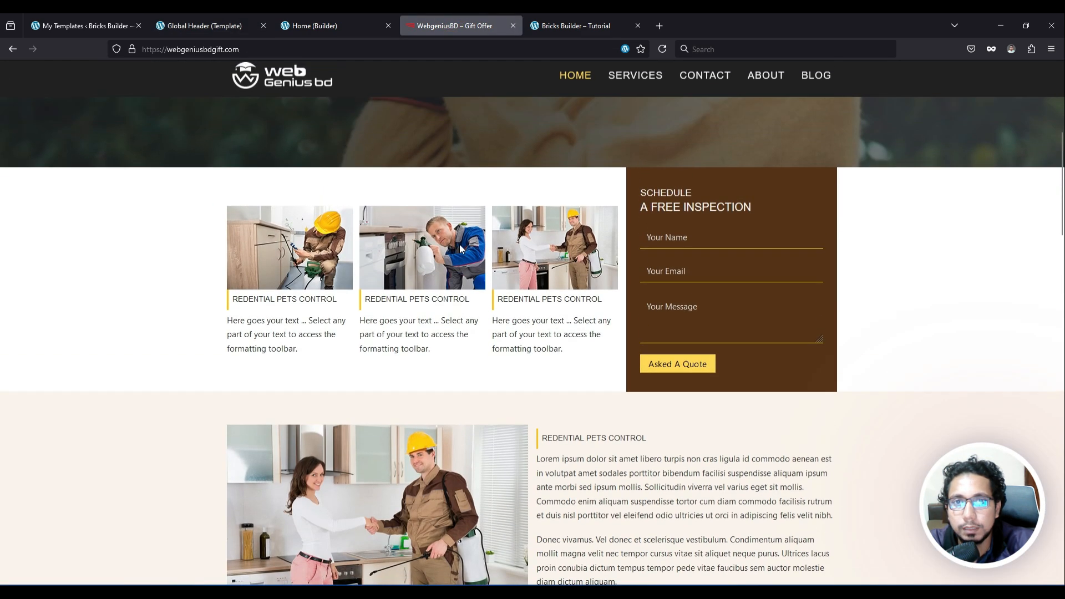
{"action": "scroll", "coordinate": [486, 125], "scroll_direction": "up", "scroll_amount": 2}
{"action": "left_click", "coordinate": [333, 25]}
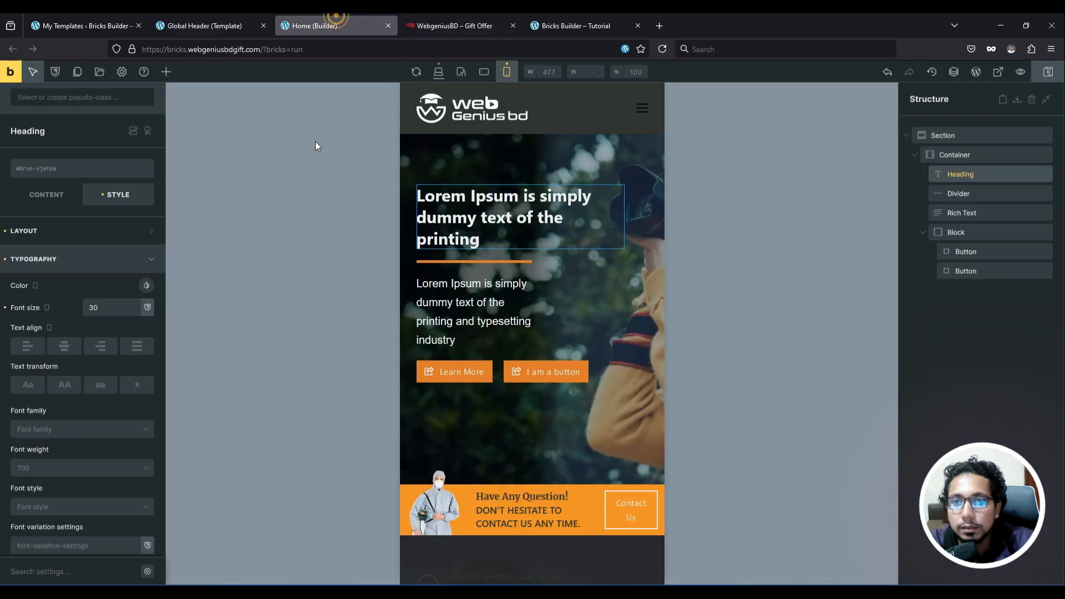
Step: Set the Global Header template's scrolling background color to the orange swatch #e67e22 and save the template
{"action": "left_click", "coordinate": [219, 17]}
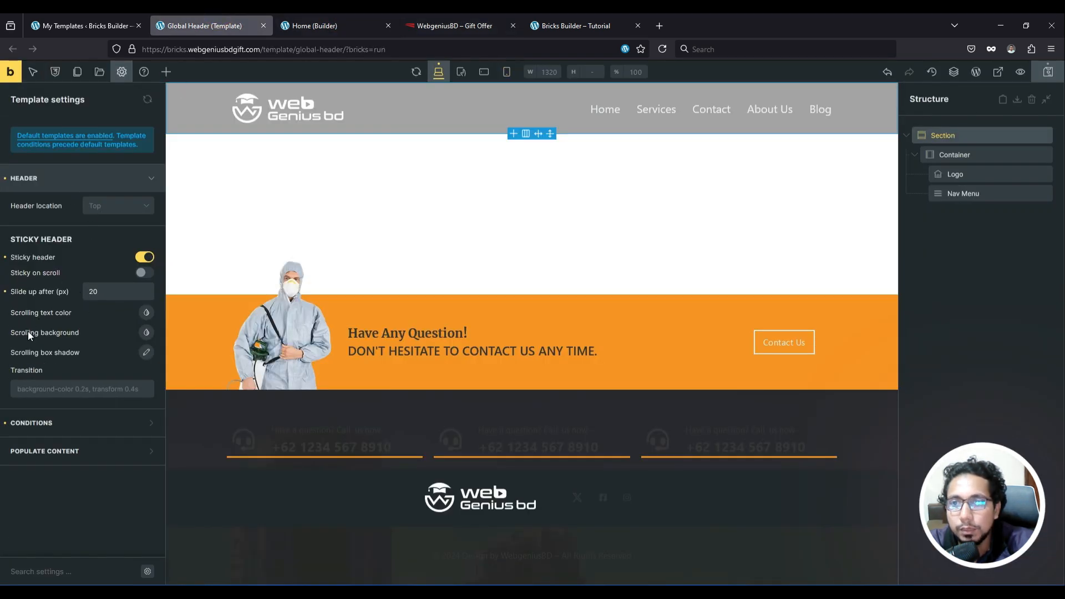
{"action": "left_click_drag", "start_coordinate": [26, 334], "coordinate": [79, 336]}
{"action": "left_click", "coordinate": [146, 333]}
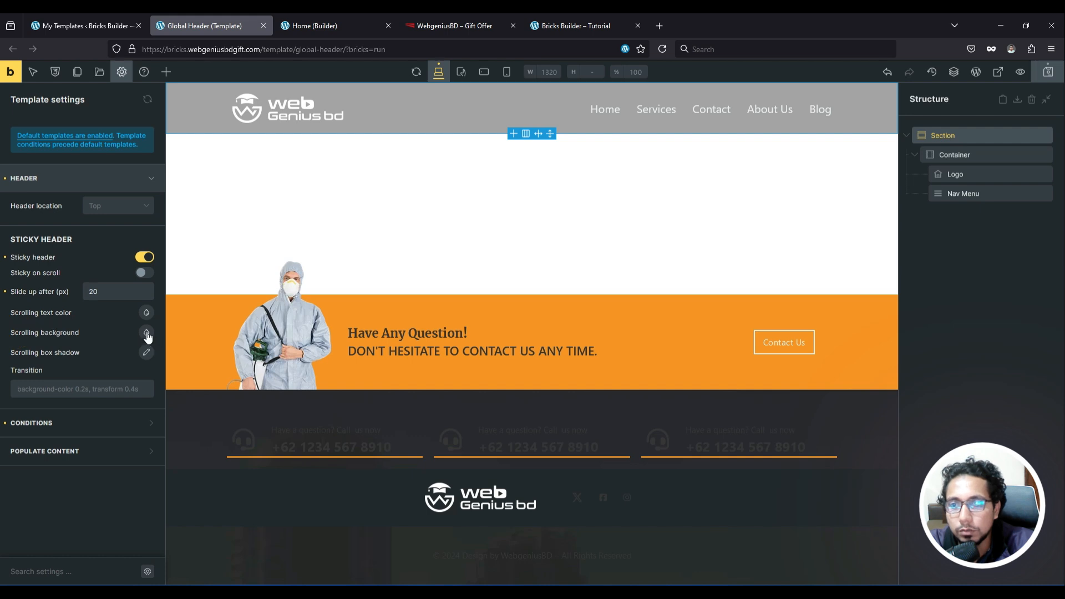
{"action": "left_click", "coordinate": [135, 362]}
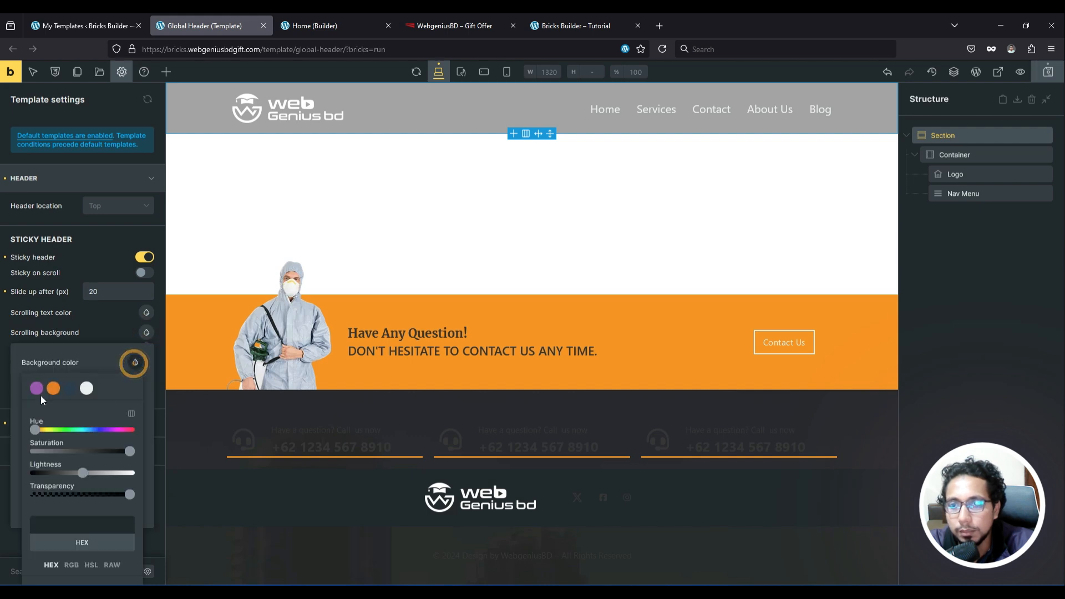
{"action": "left_click", "coordinate": [53, 388]}
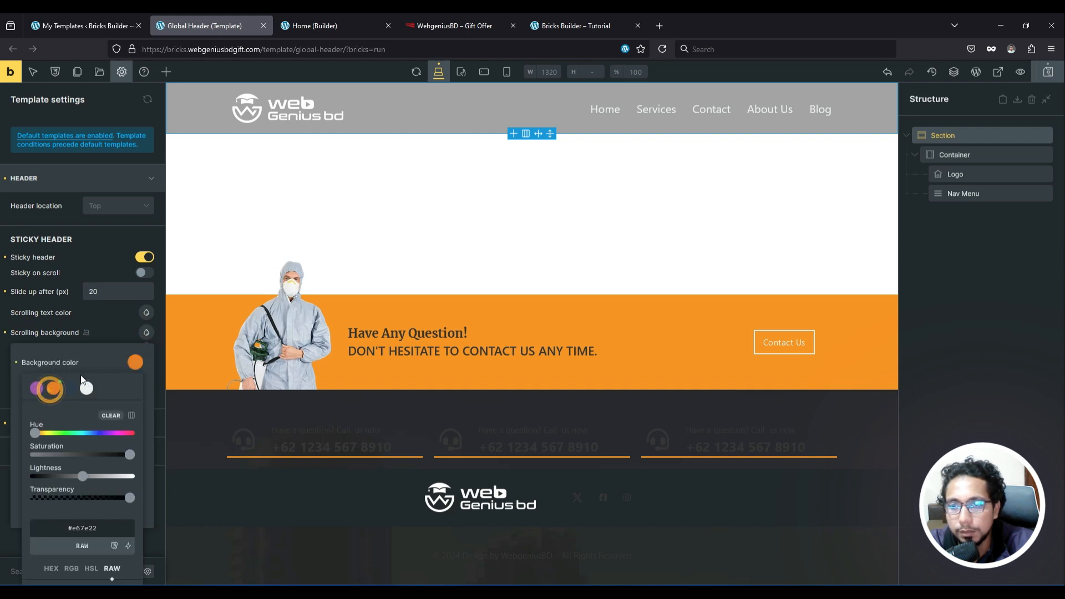
{"action": "left_click", "coordinate": [116, 318]}
{"action": "left_click", "coordinate": [1047, 72]}
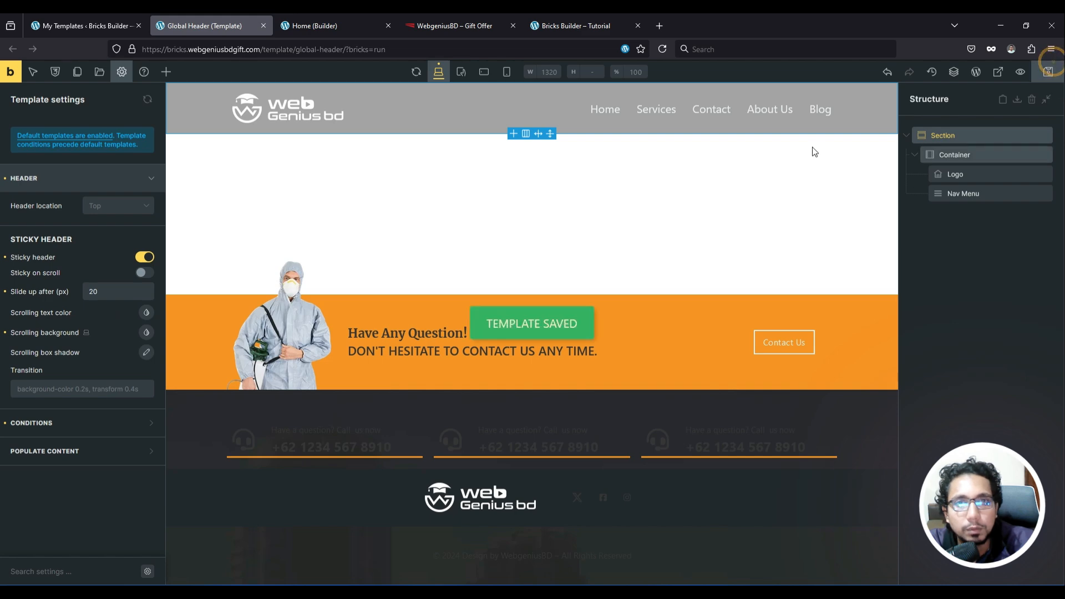
Step: Reload the live Bricks Builder tutorial page and check how the sticky header behaves while scrolling
{"action": "left_click", "coordinate": [581, 16]}
{"action": "left_click", "coordinate": [664, 49]}
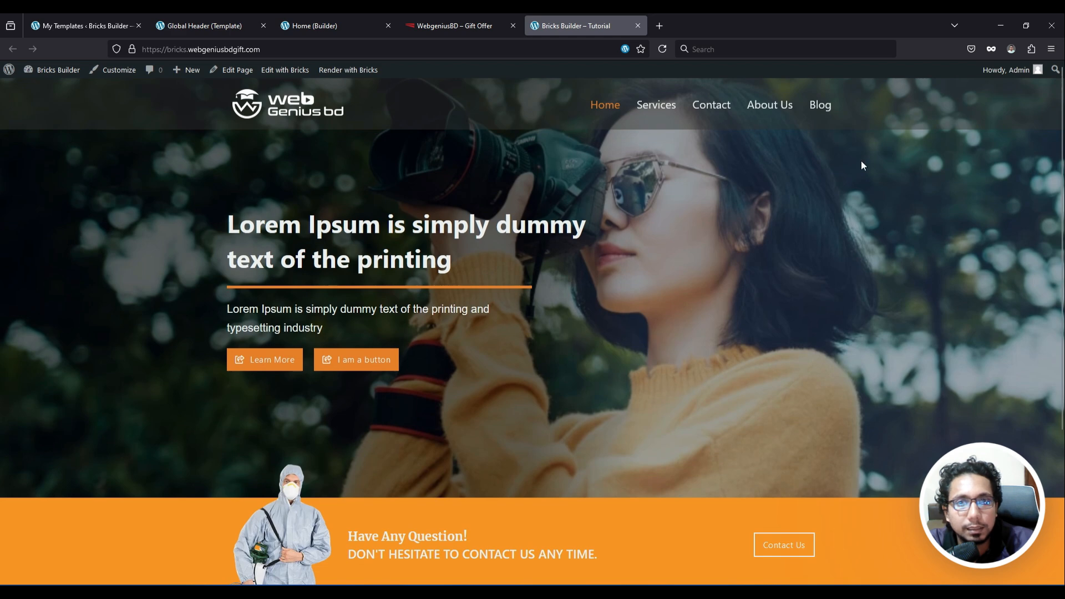
{"action": "scroll", "coordinate": [676, 225], "scroll_direction": "down", "scroll_amount": 4}
{"action": "scroll", "coordinate": [560, 232], "scroll_direction": "up", "scroll_amount": 4}
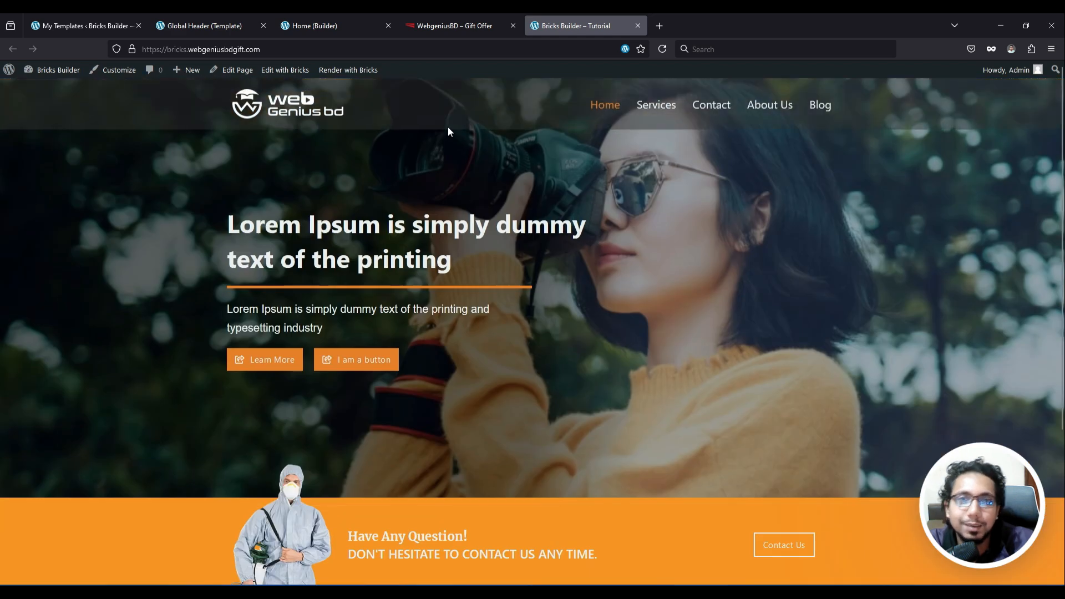
{"action": "scroll", "coordinate": [654, 161], "scroll_direction": "down", "scroll_amount": 1}
{"action": "scroll", "coordinate": [688, 177], "scroll_direction": "up", "scroll_amount": 1}
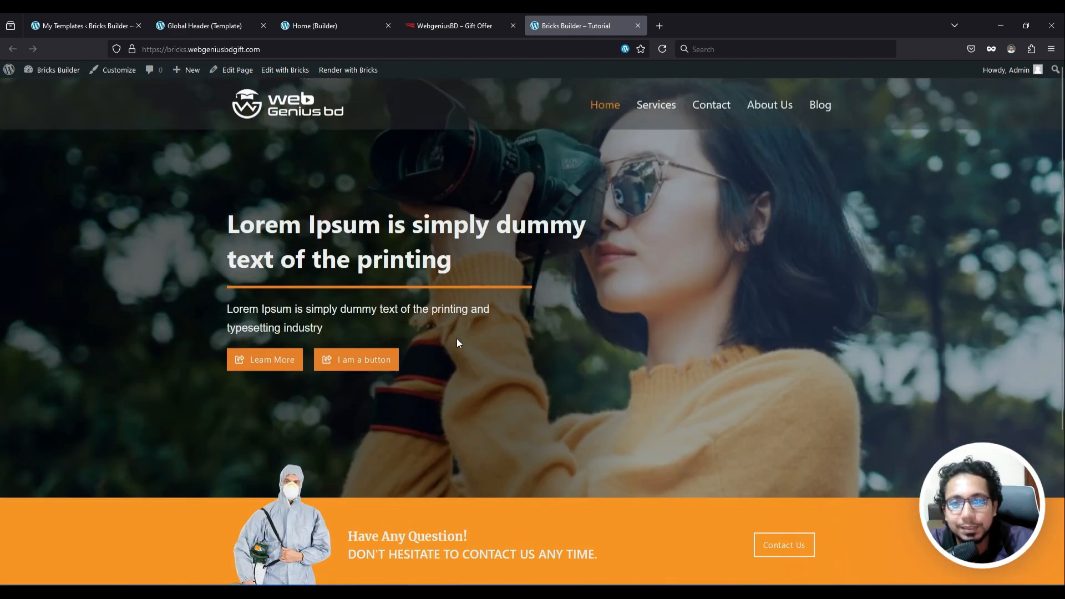
Step: Look through the reference site's sections below the hero and return to its header
{"action": "left_click", "coordinate": [343, 18]}
{"action": "left_click", "coordinate": [463, 18]}
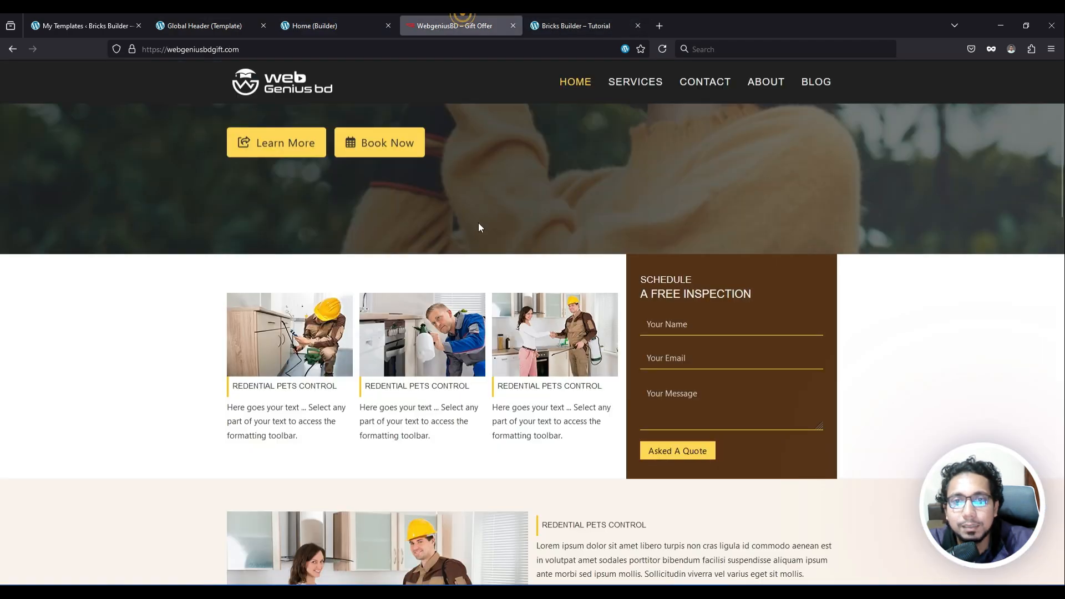
{"action": "scroll", "coordinate": [477, 224], "scroll_direction": "down", "scroll_amount": 3}
{"action": "scroll", "coordinate": [444, 235], "scroll_direction": "down", "scroll_amount": 4}
{"action": "scroll", "coordinate": [438, 242], "scroll_direction": "down", "scroll_amount": 10}
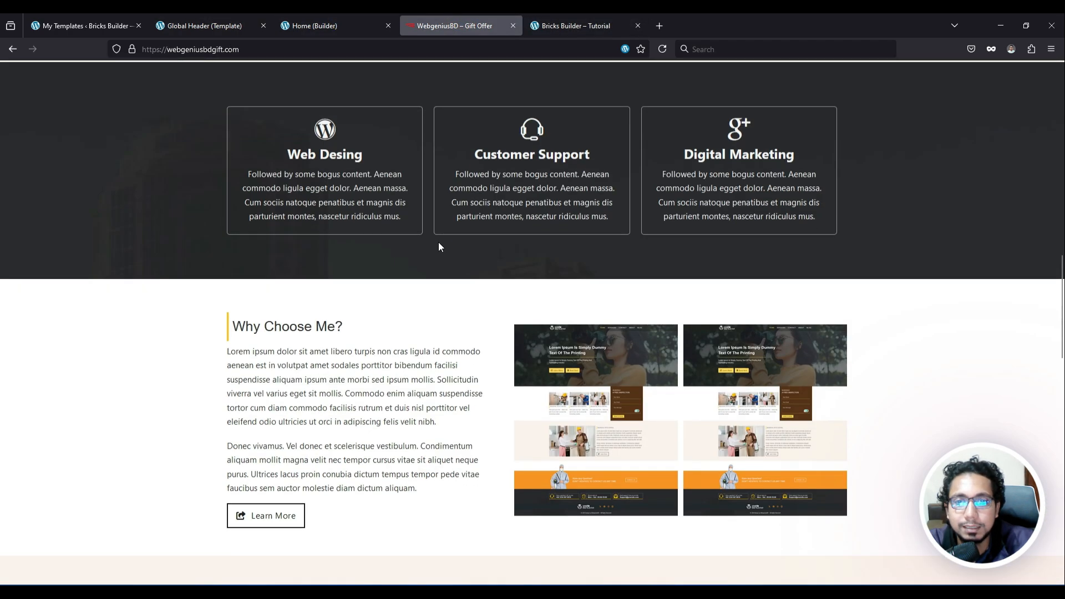
{"action": "scroll", "coordinate": [436, 237], "scroll_direction": "up", "scroll_amount": 20}
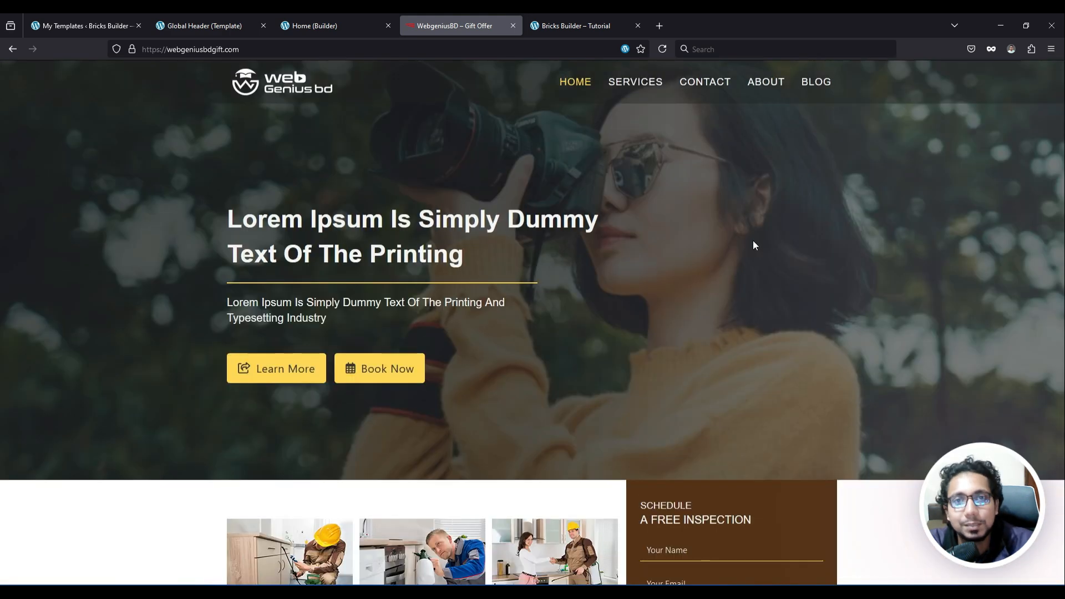